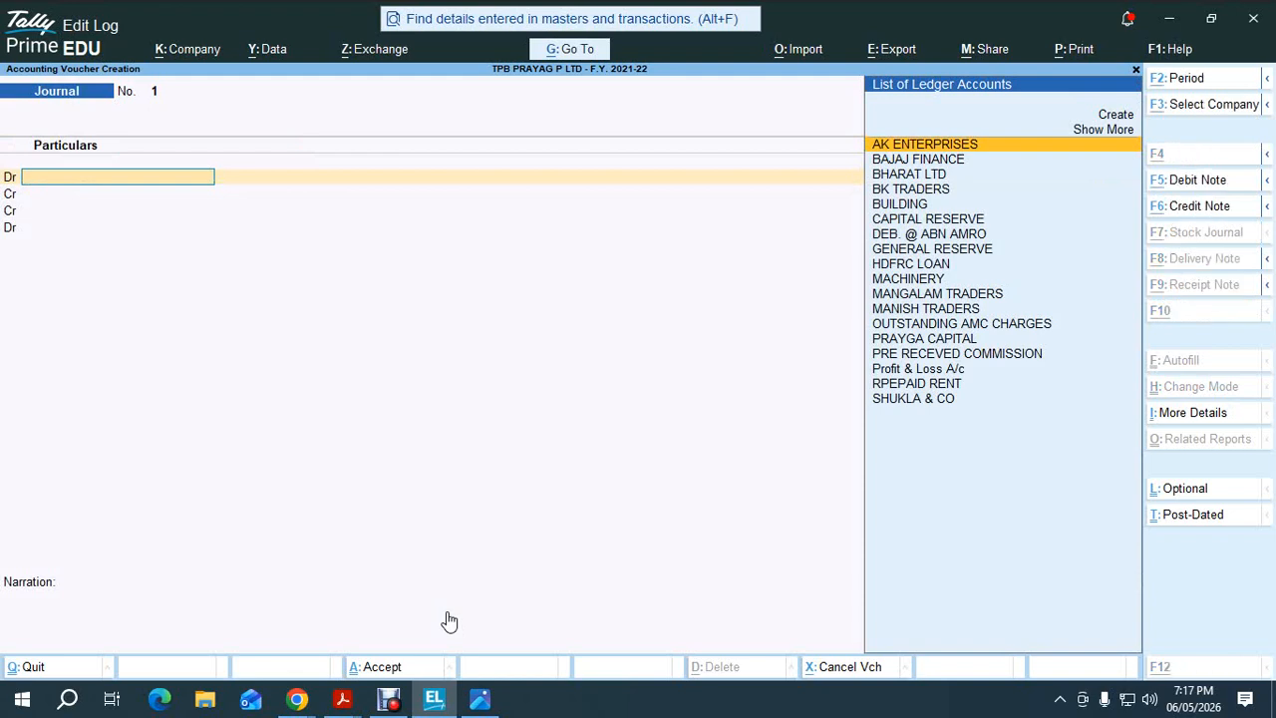
Step: Start a Credit Note voucher, switch it to Accounting Invoice mode, and discard it without entering a party
key("ctrl+F9")
key("ctrl+F8")
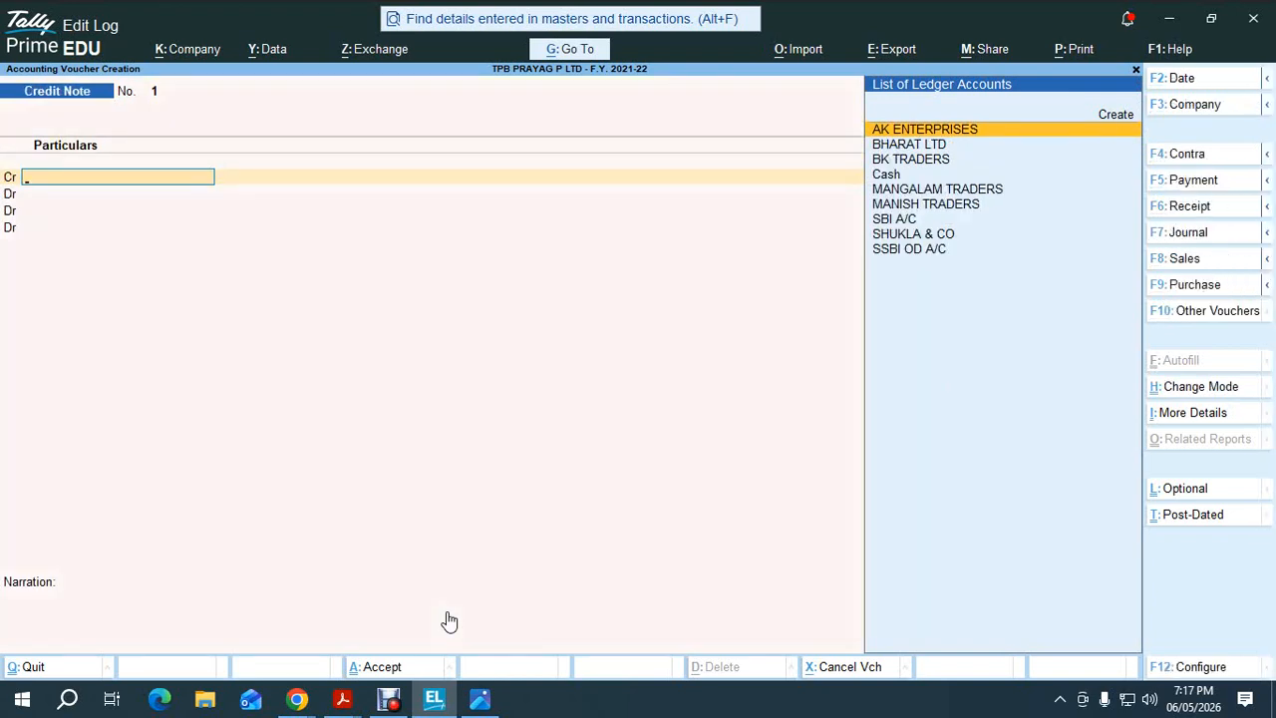
key("ctrl")
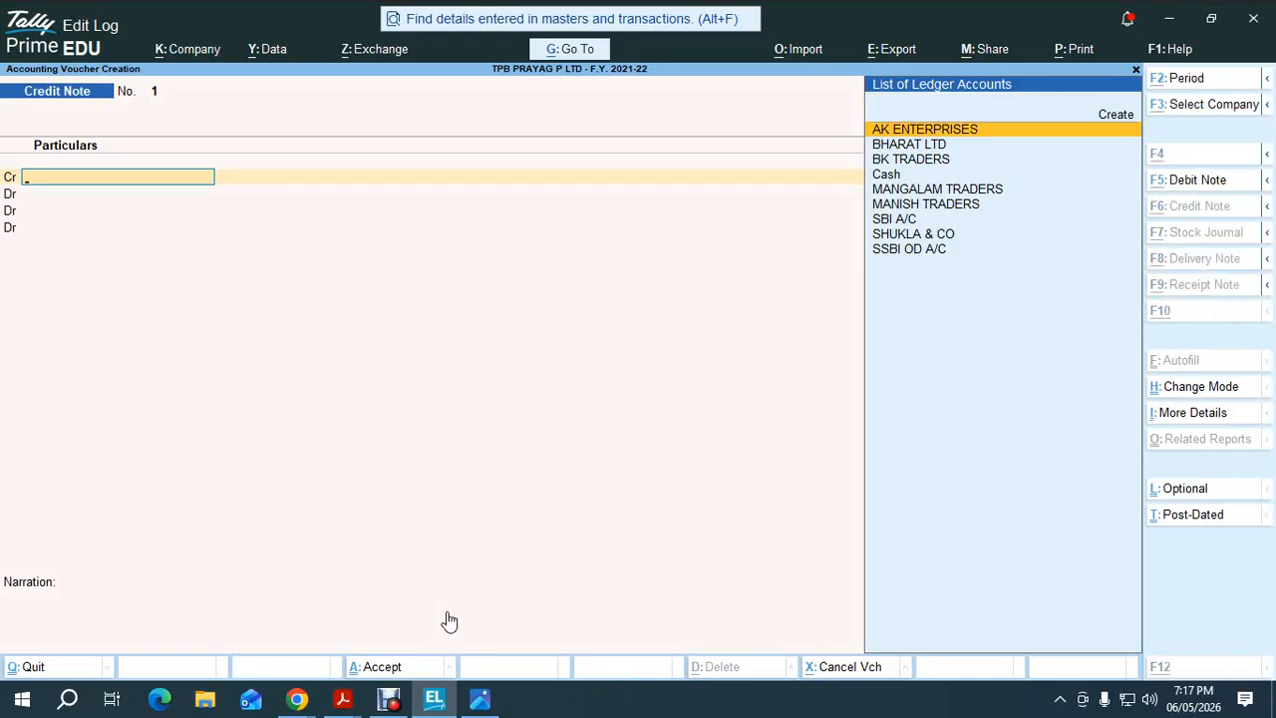
key("ctrl")
key("ctrl+h")
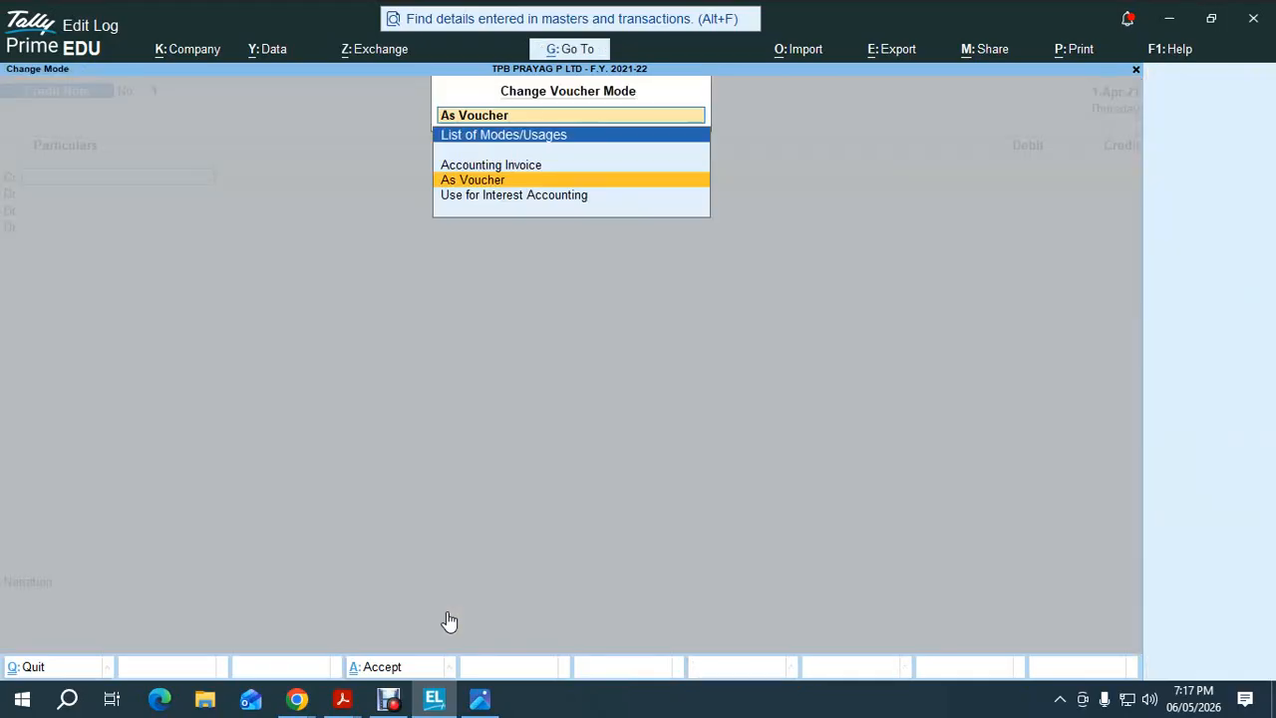
key("Up")
key("Return")
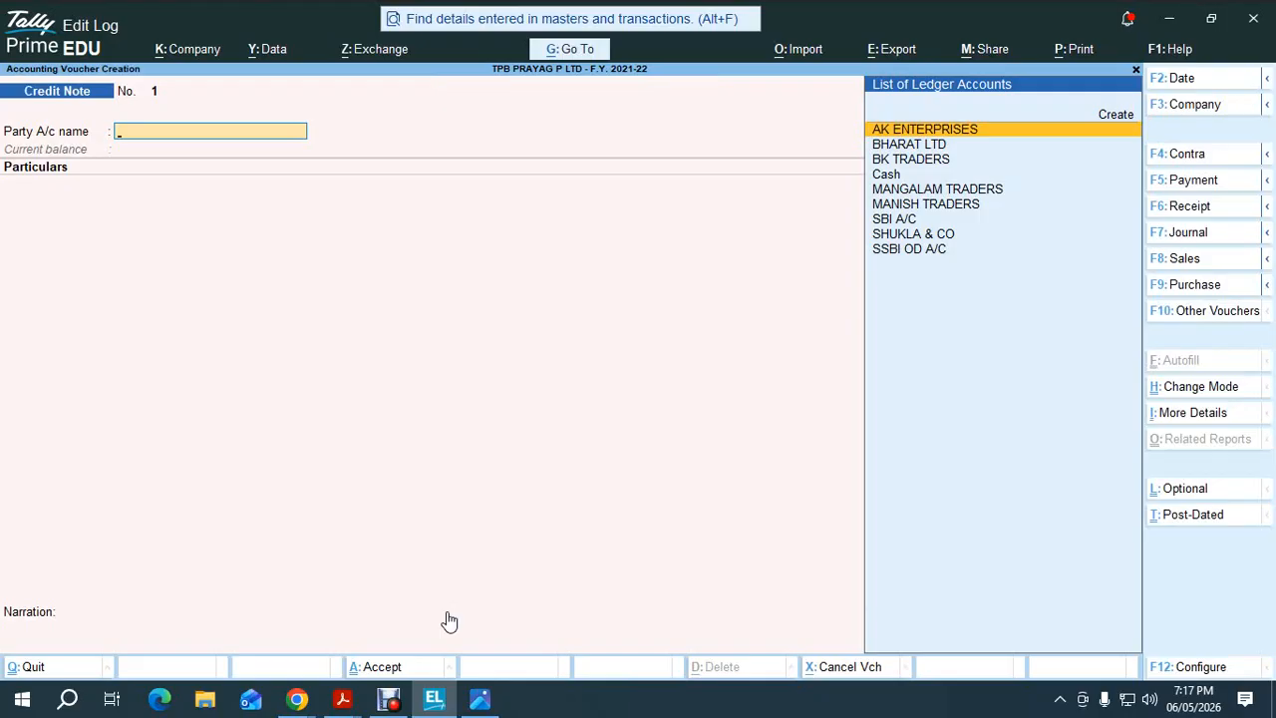
key("F2")
key("BackSpace")
key("Escape")
key("Escape")
key("Return")
Step: Start a Purchase voucher with supplier invoice number 12 dated 1-Apr-21
key("F9")
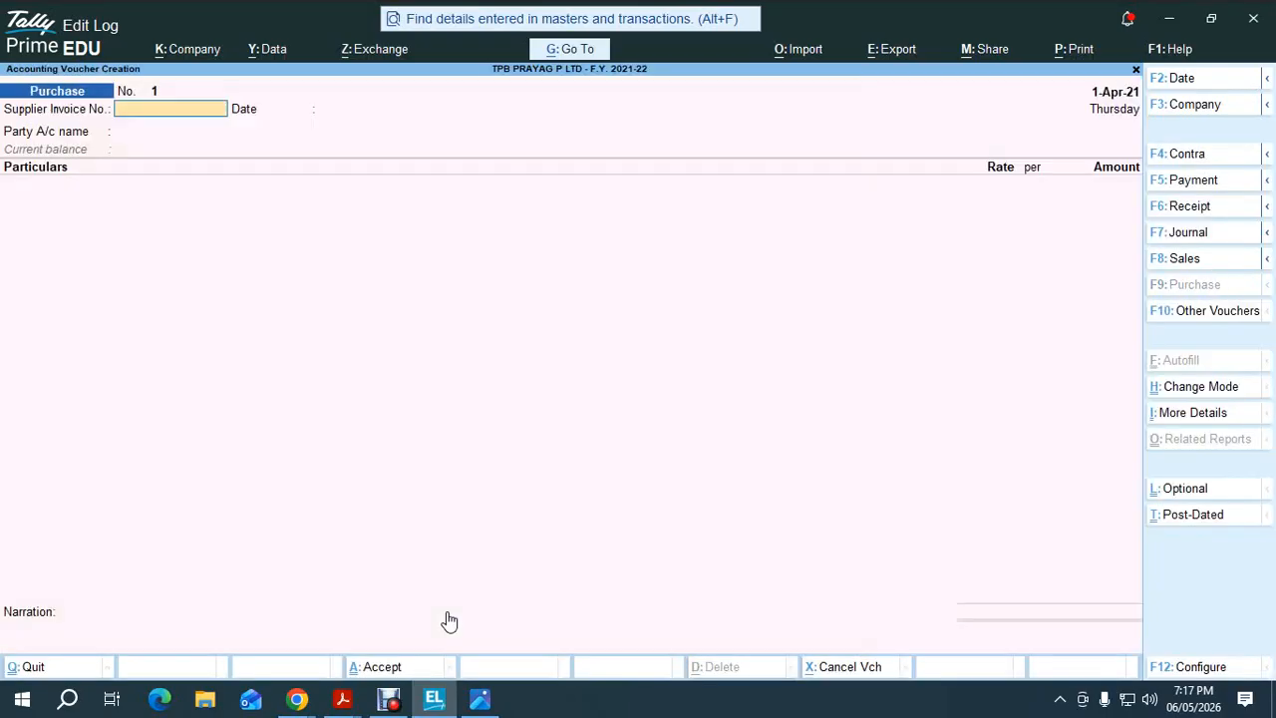
type("12")
key("Return")
key("Return")
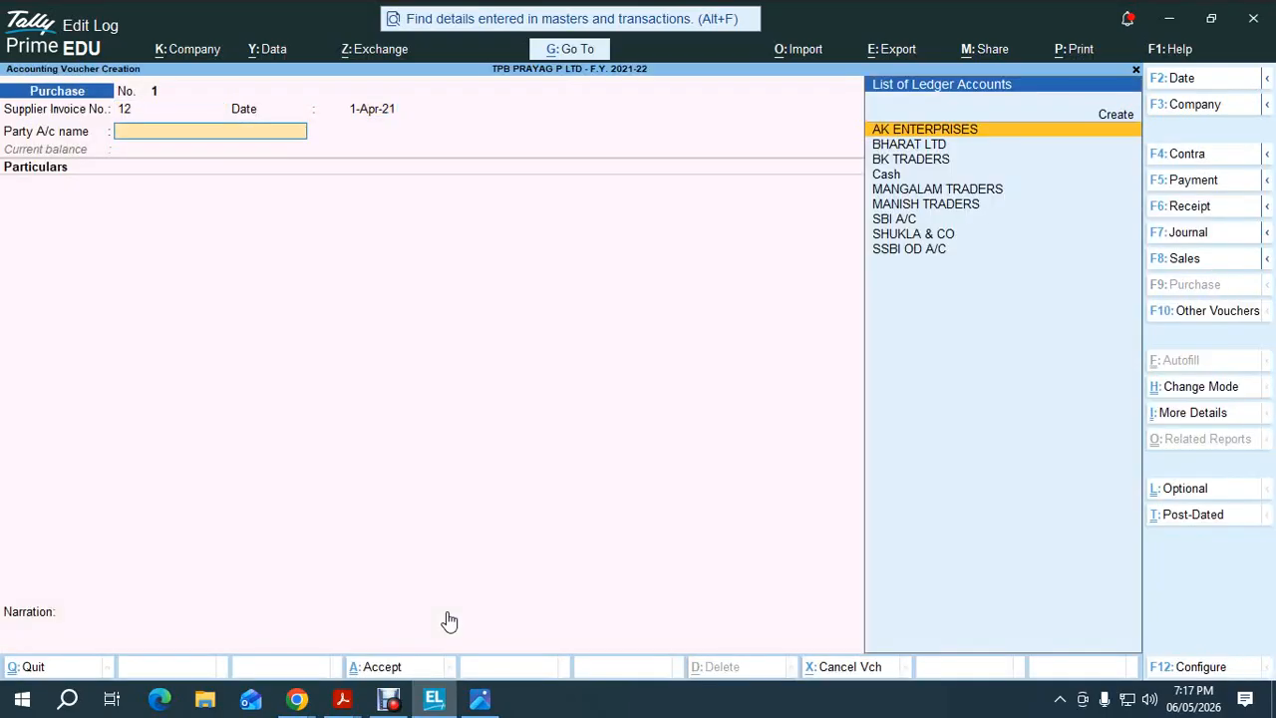
Step: Try Cash as the purchase voucher's party account, and replace it with MANISH TRADERS
type("ca")
key("Return")
key("BackSpace")
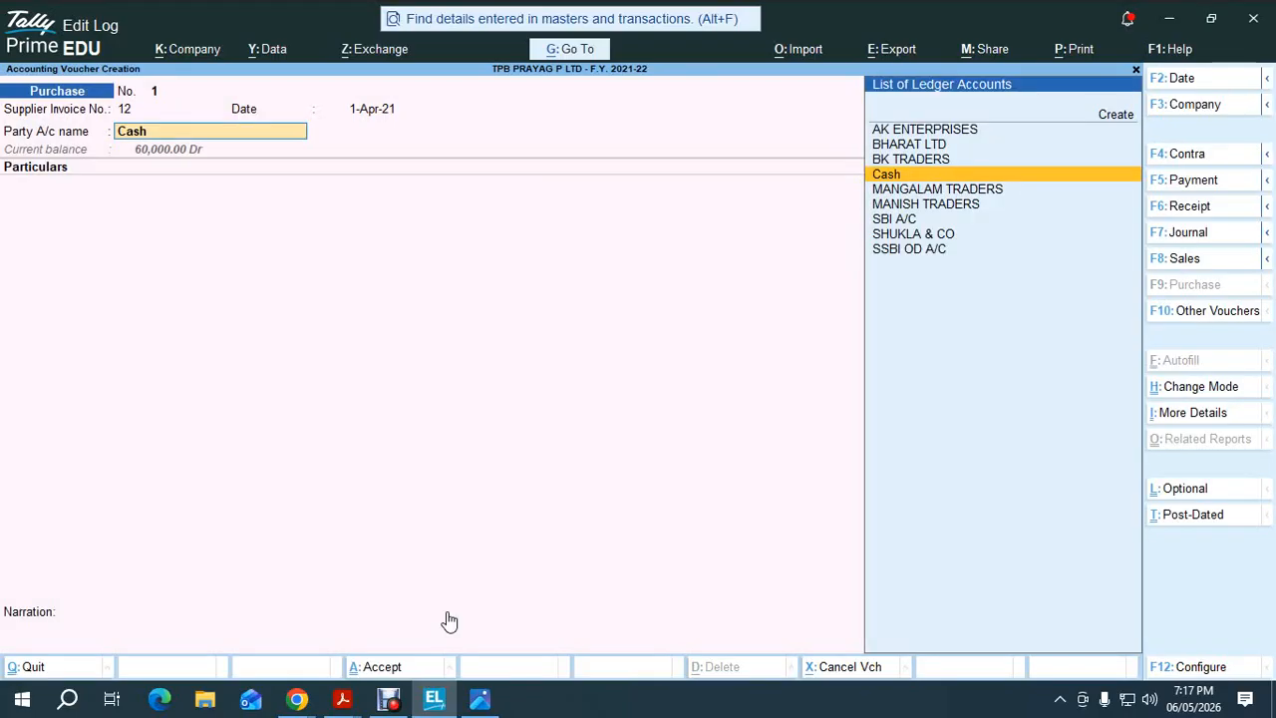
type("CA")
key("BackSpace")
key("BackSpace")
key("Up")
key("Down")
key("Down")
key("Down")
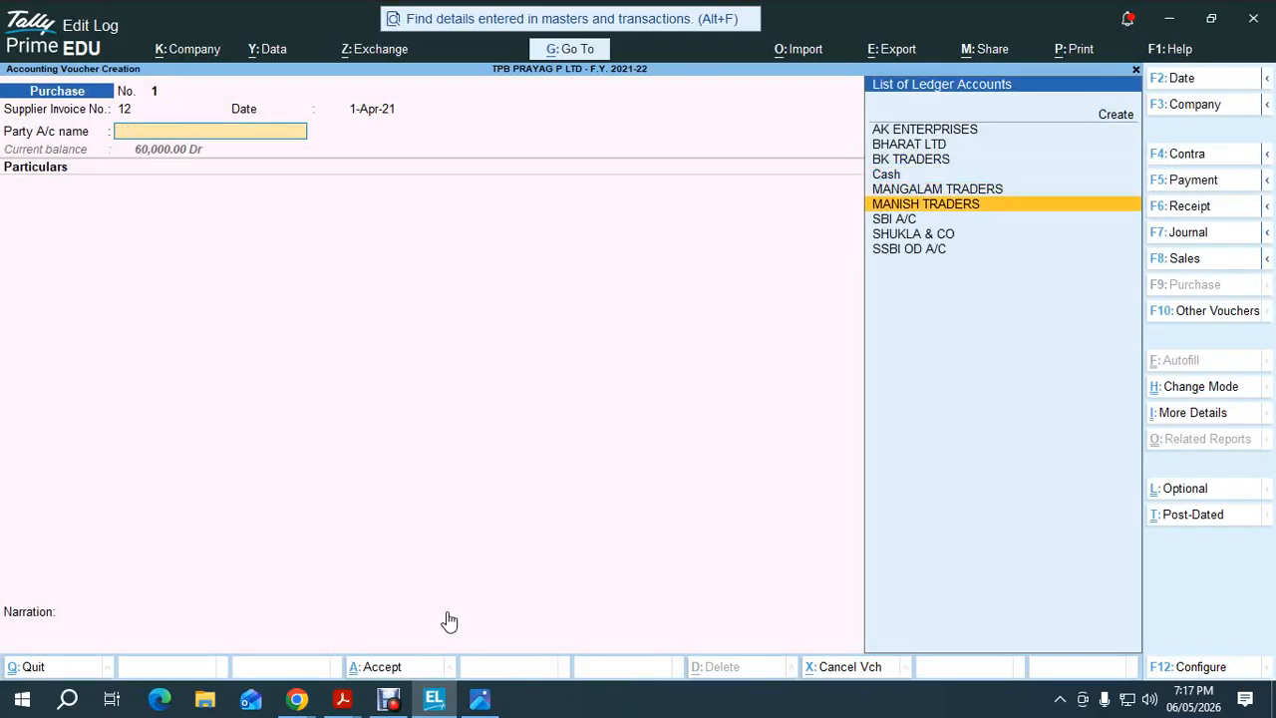
key("Return")
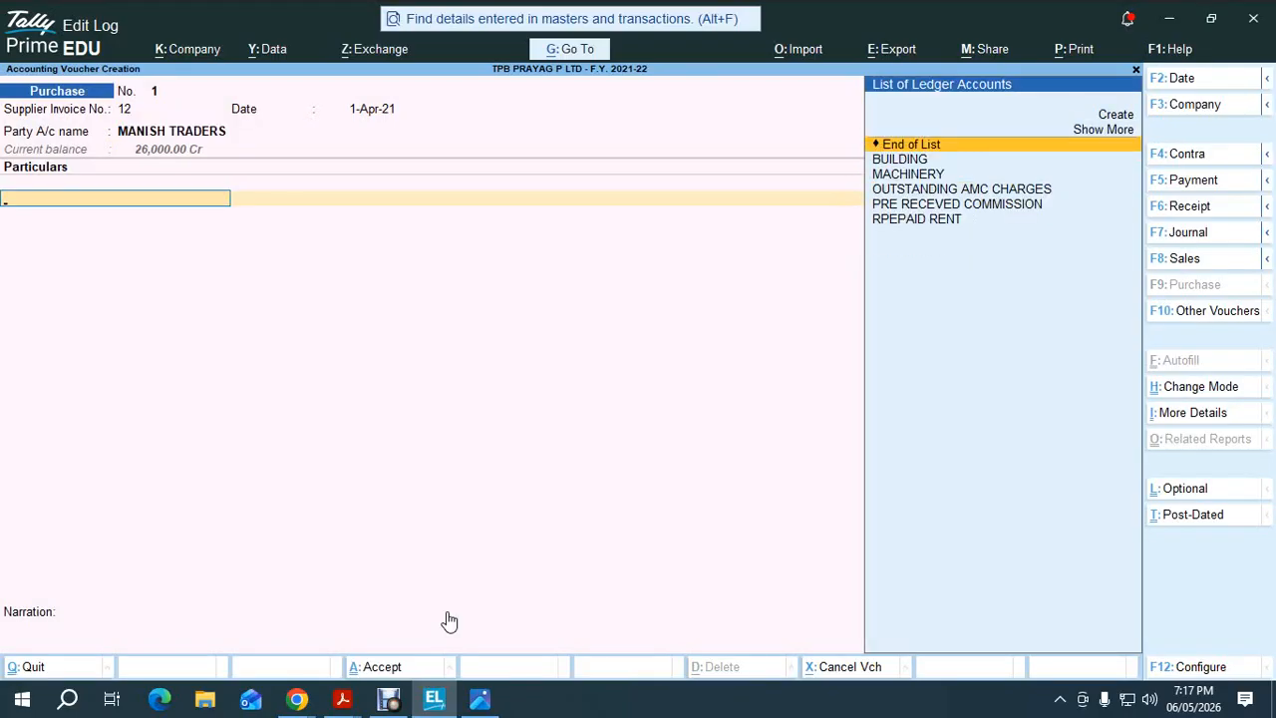
Step: Create the ledger GST LOCAL PURCHASE under Purchase Accounts from the voucher's particulars line, and discard the purchase voucher
key("alt+c")
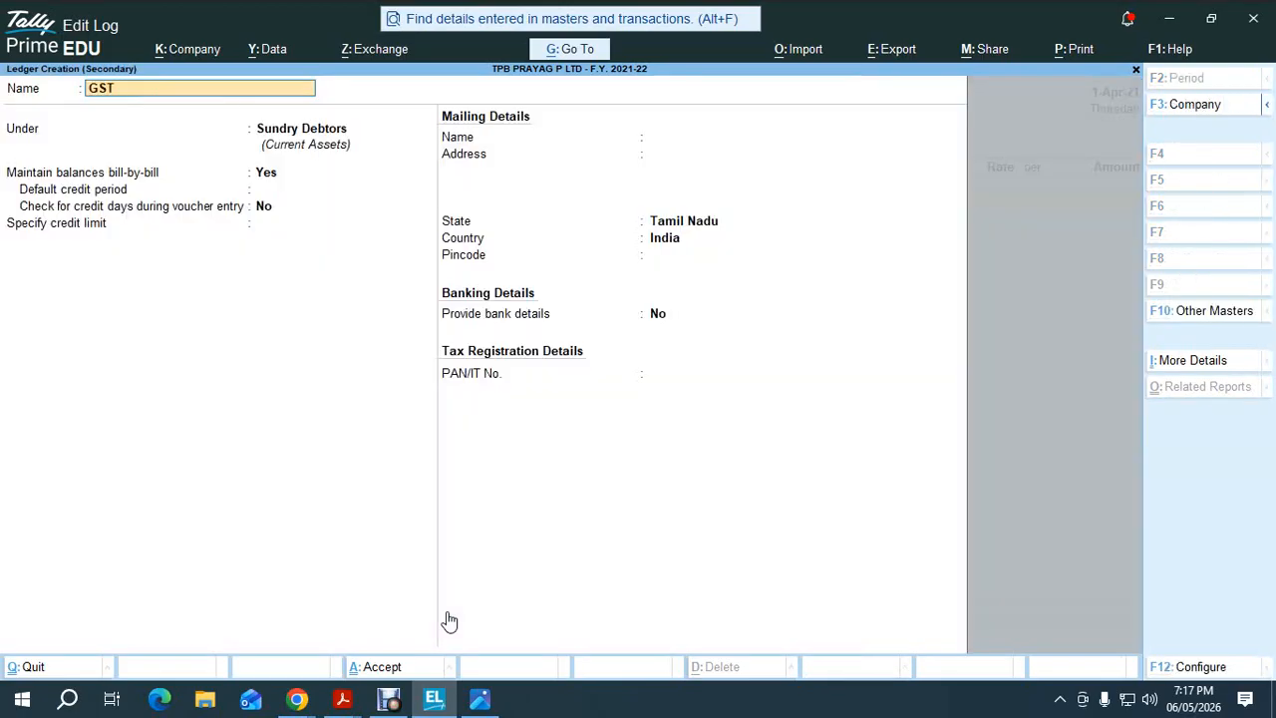
type("GST LOCAL PURCHASE")
key("Return")
type("PUR")
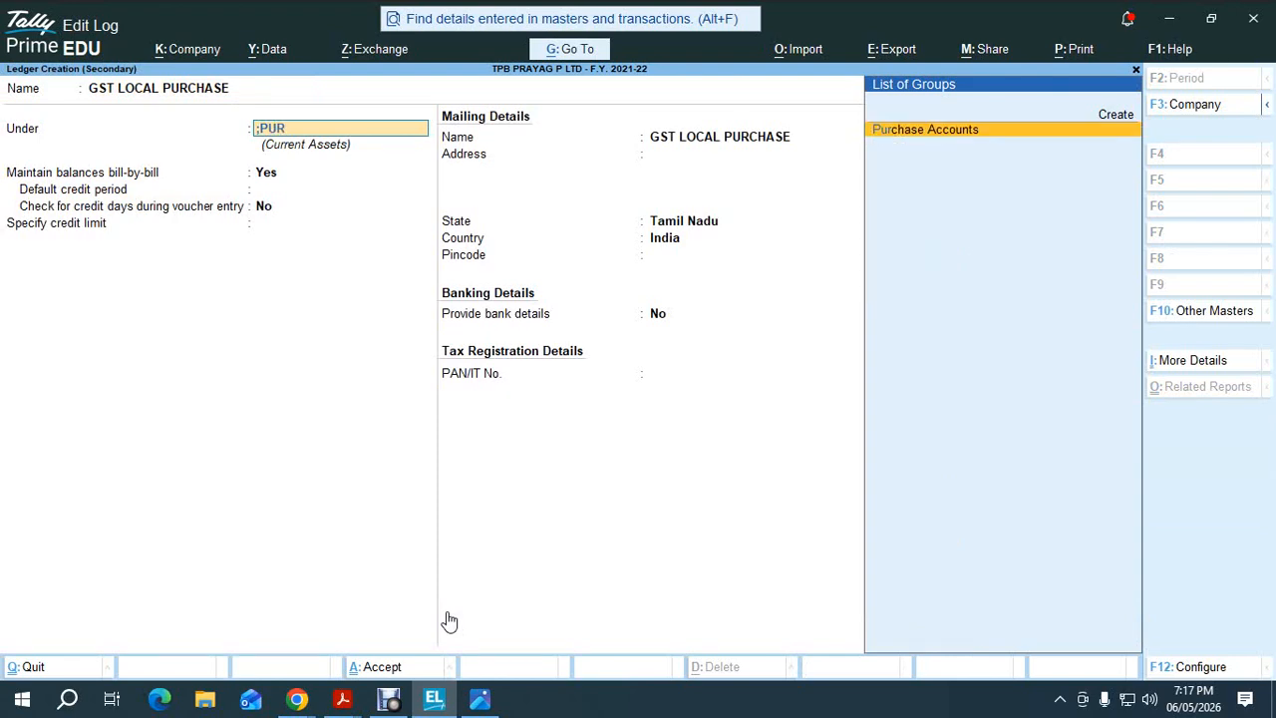
key("Return")
key("ctrl+a")
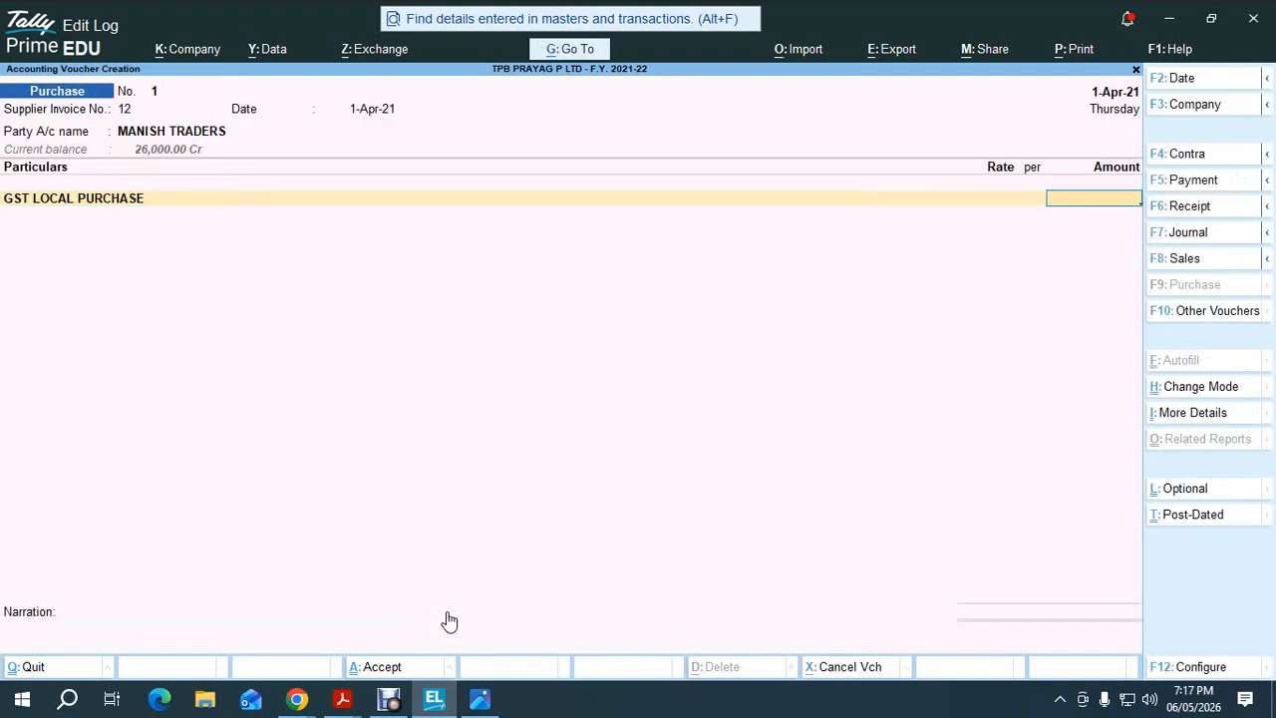
key("Escape")
key("Return")
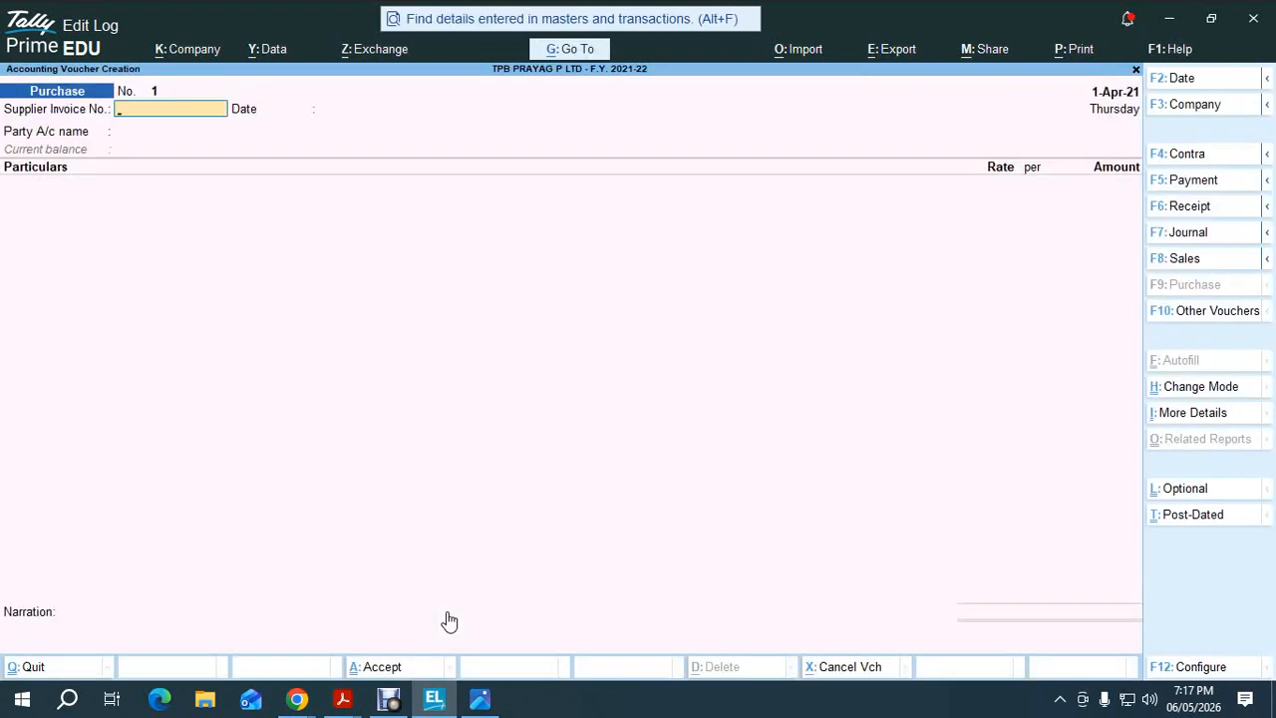
Step: Start a Sales voucher, try Cash and BK TRADERS as the party account, and discard the voucher
key("F8")
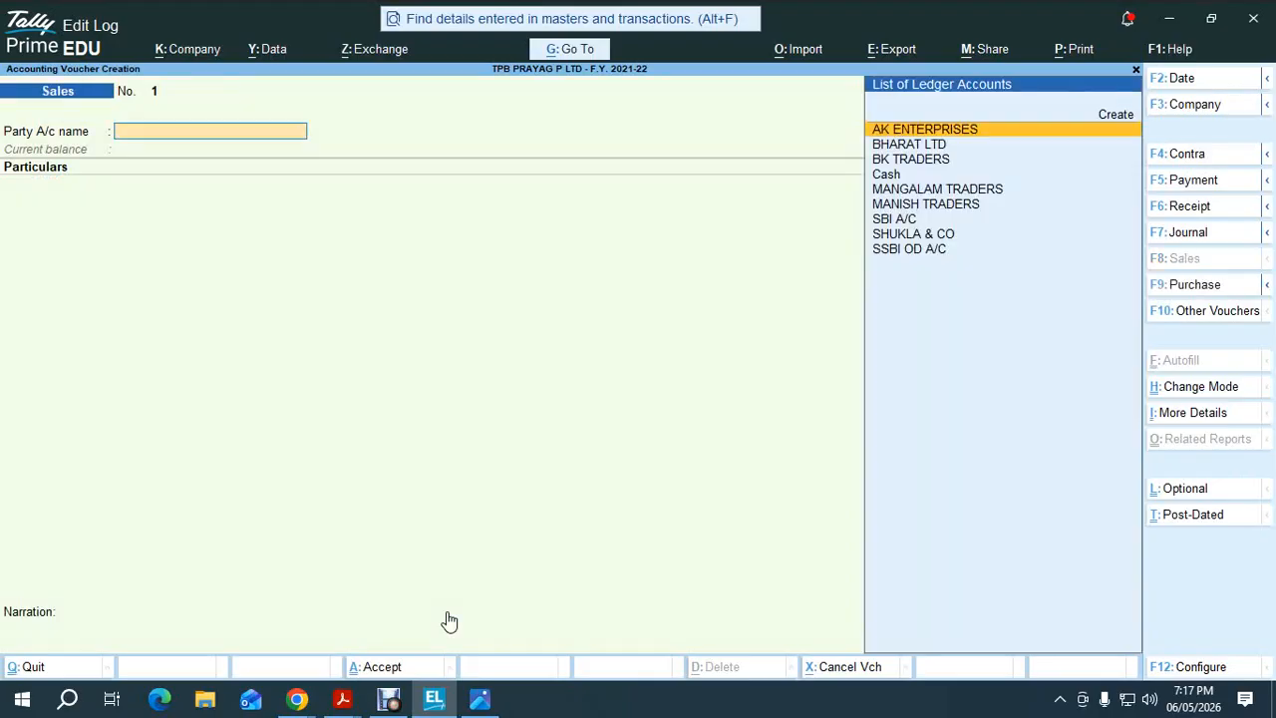
type("ca")
key("Return")
key("BackSpace")
key("BackSpace")
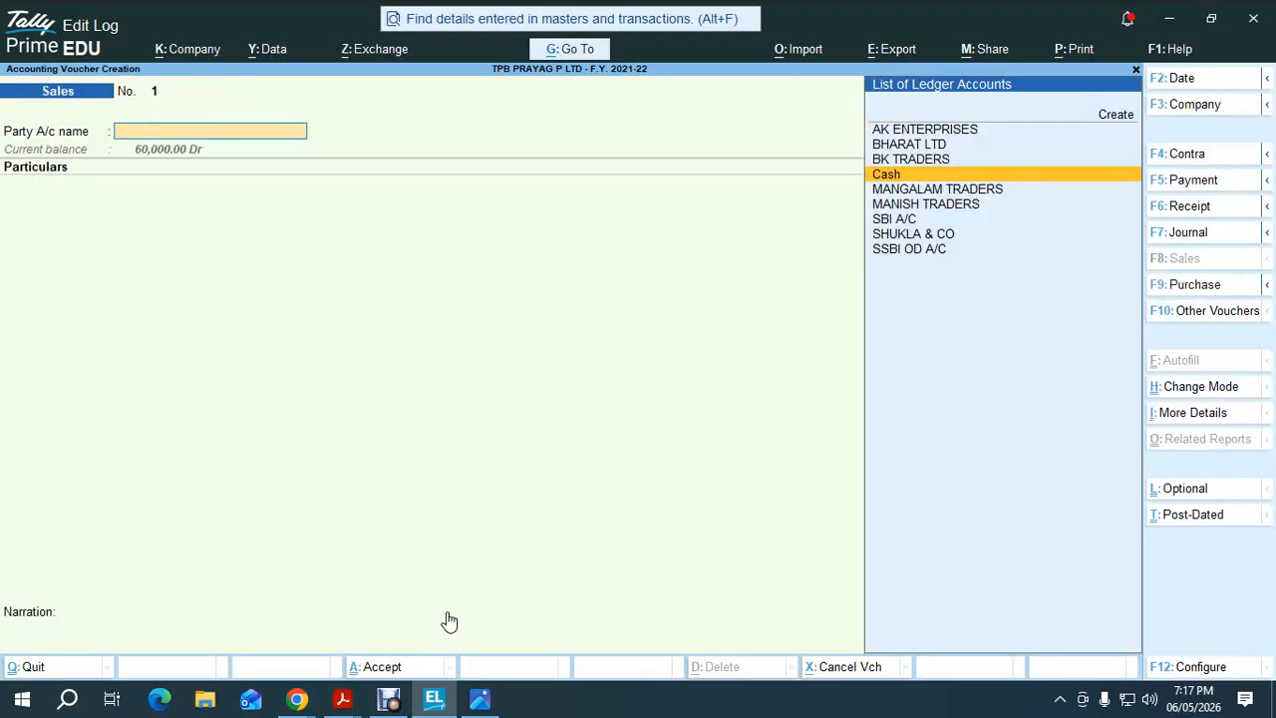
key("Up")
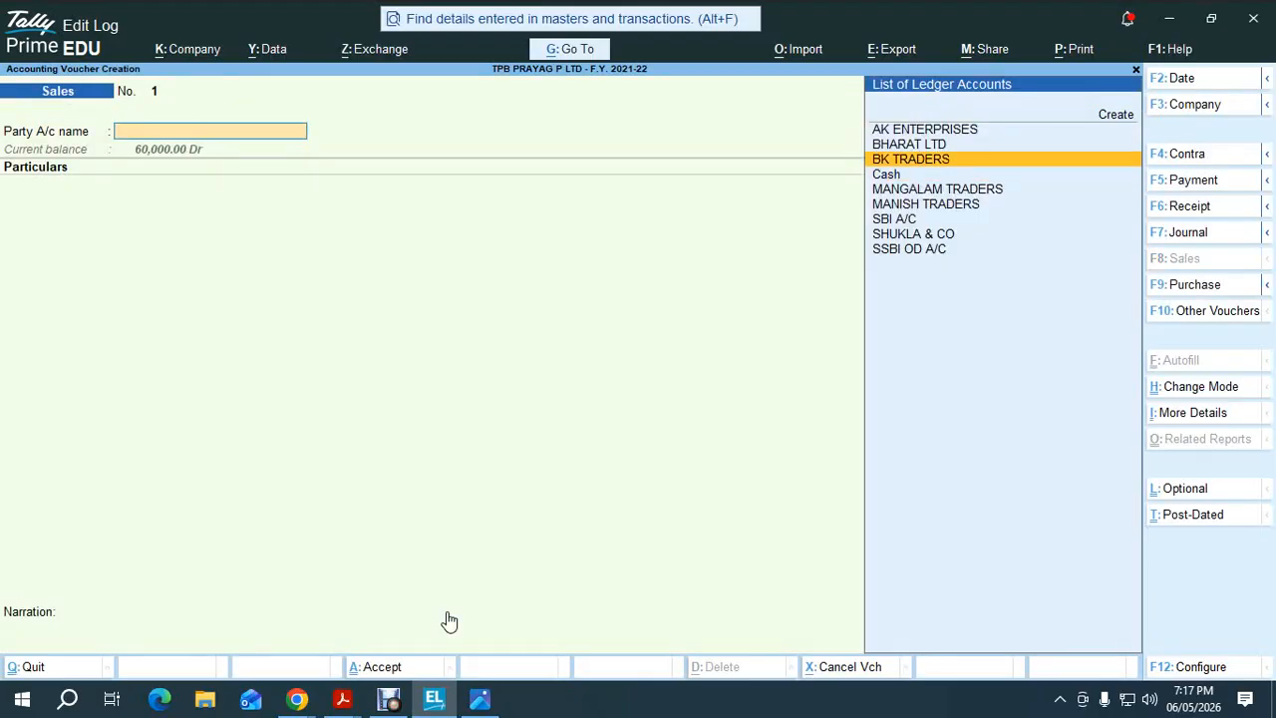
key("Return")
key("Escape")
key("y")
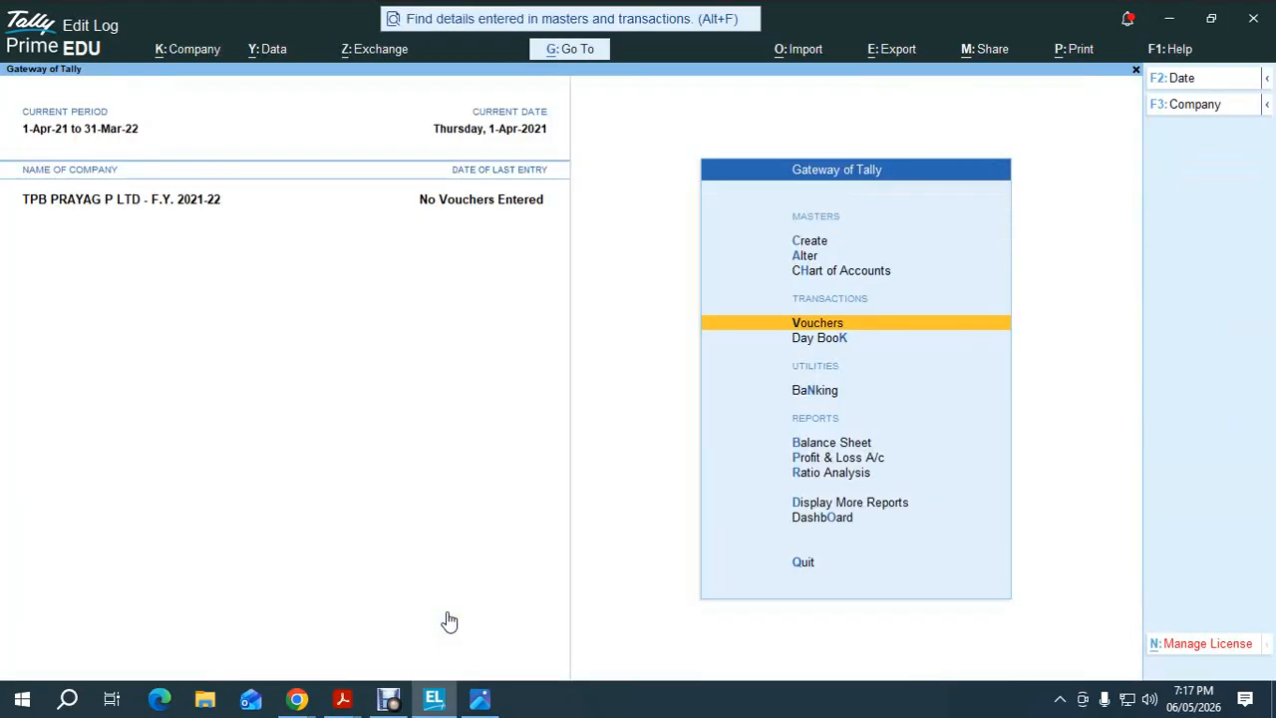
Step: Start a Receipt voucher, try Cash and SBI A/C as the receiving account, and discard the voucher
key("Return")
key("F6")
type("ca")
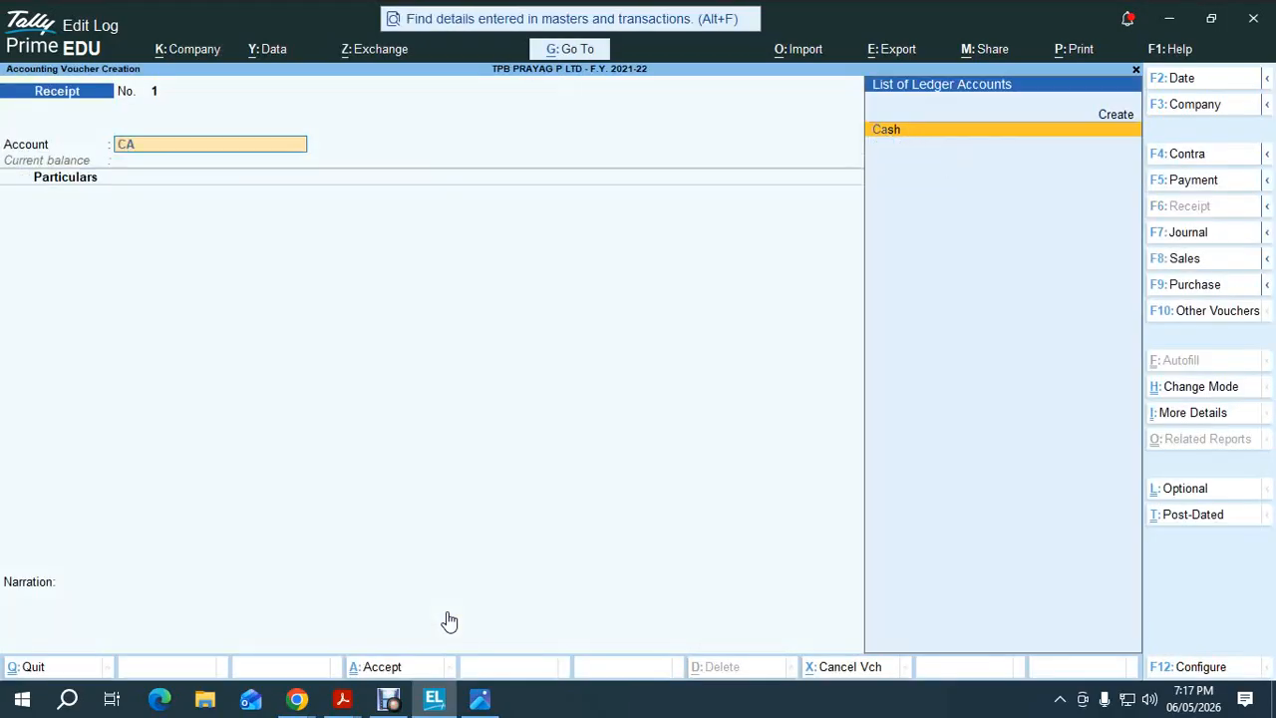
key("Return")
key("BackSpace")
key("Down")
key("Down")
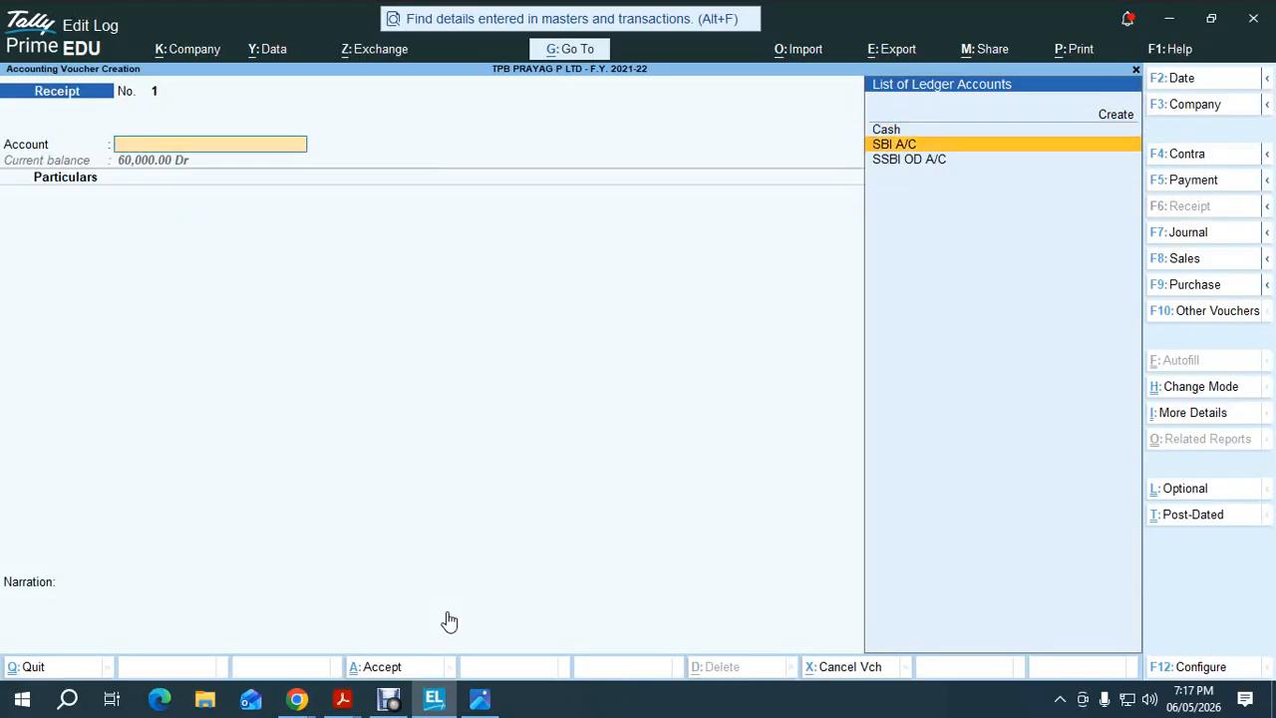
key("Return")
key("Escape")
key("y")
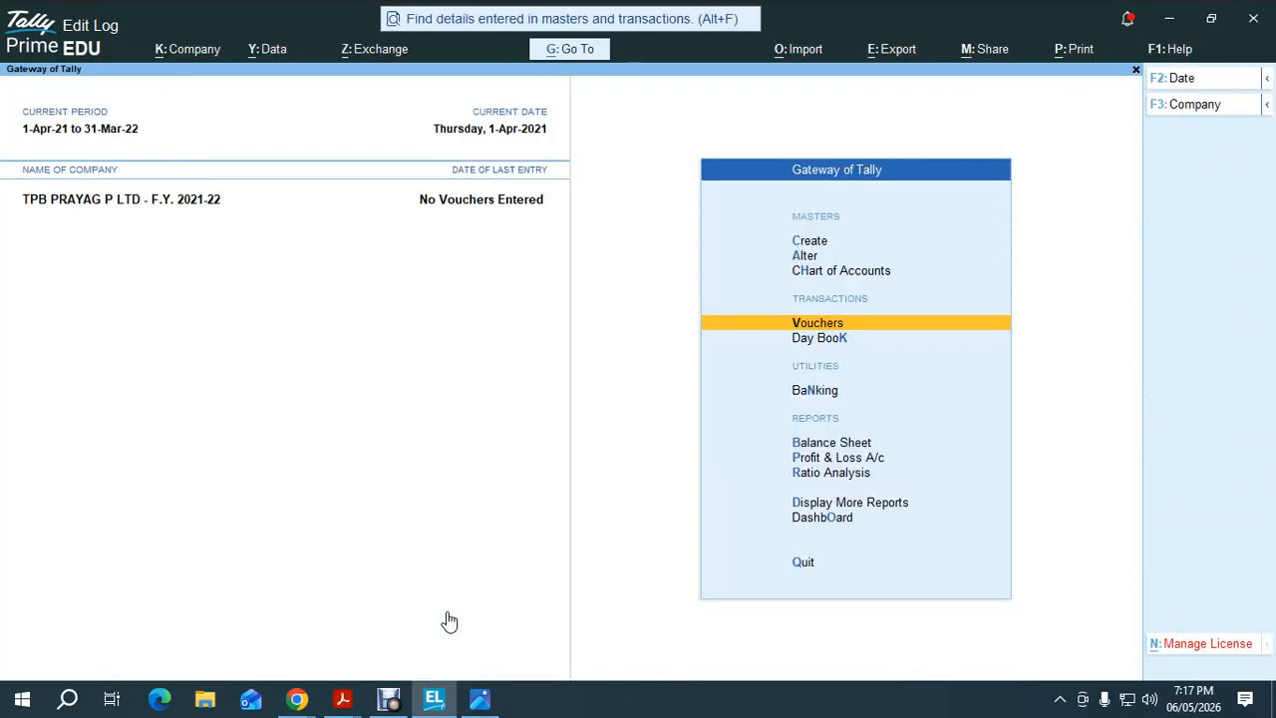
Step: Start a Payment voucher, try Cash and SSBI OD A/C as the paying account, and discard the voucher
key("Return")
key("F5")
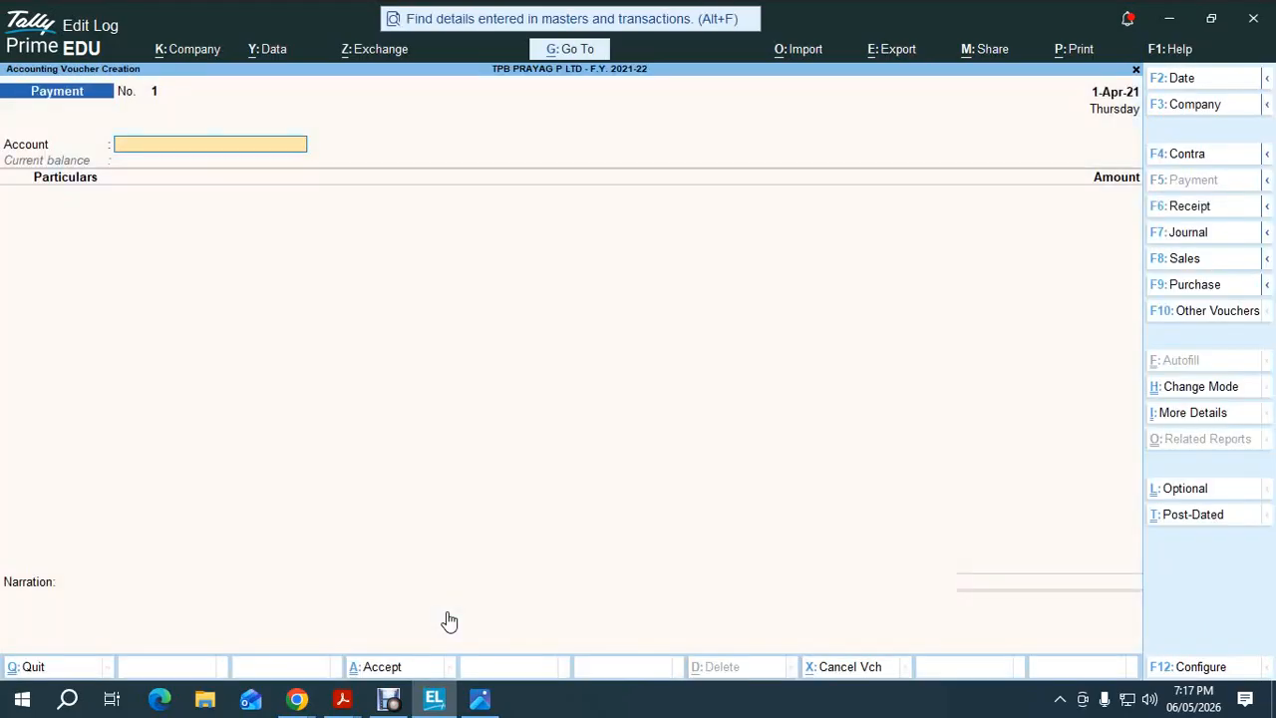
type("c")
key("Return")
key("BackSpace")
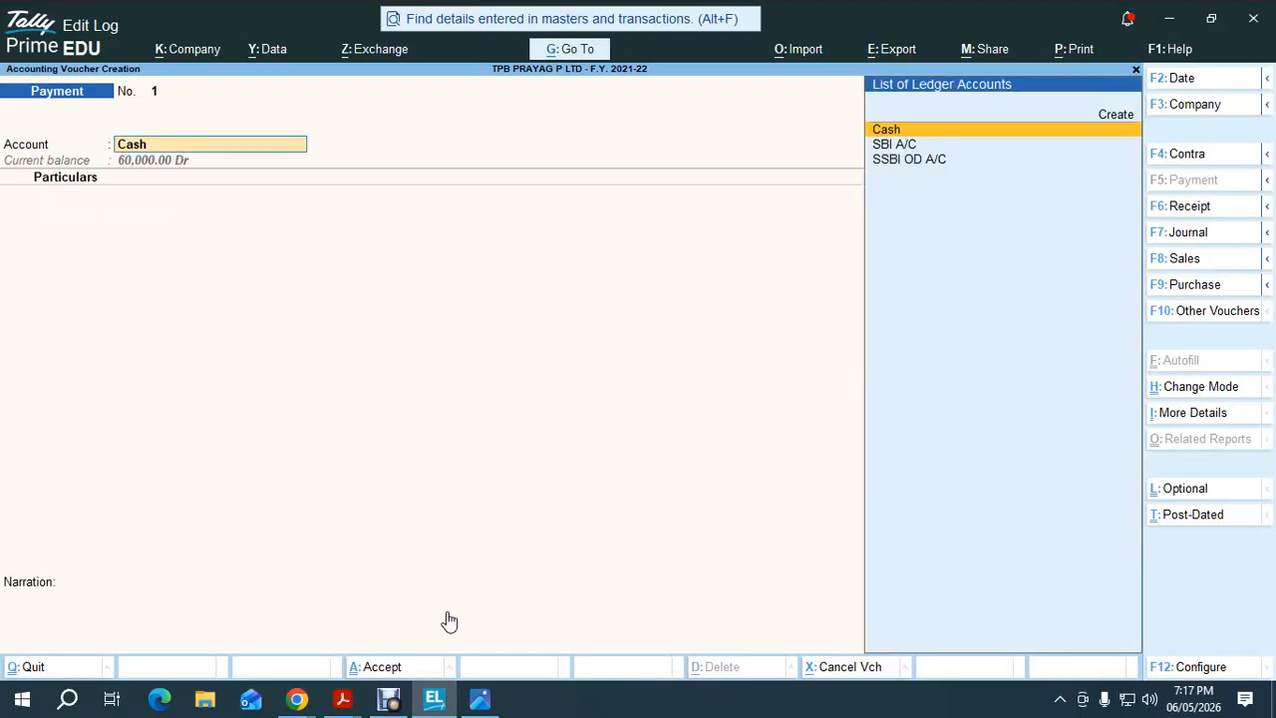
key("BackSpace")
key("Escape")
key("Down")
key("Down")
key("Return")
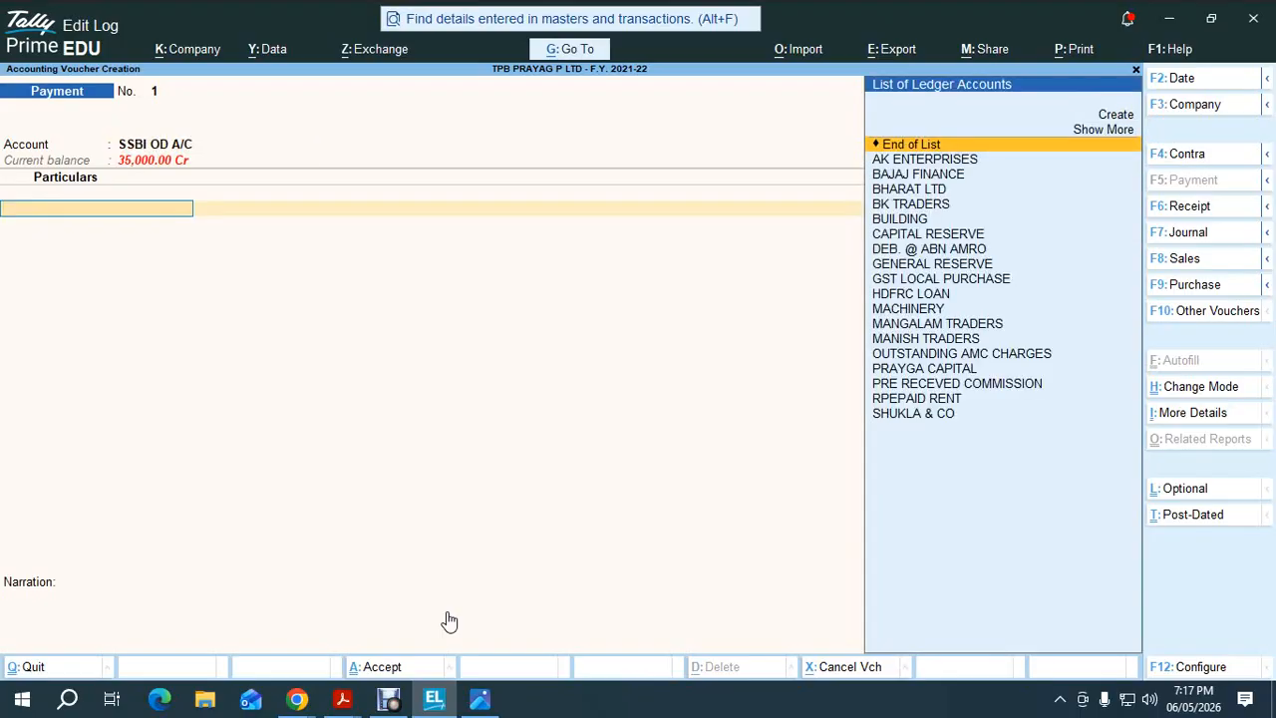
key("alt+c")
key("Escape")
key("Escape")
key("y")
Step: Start a Contra voucher with Cash as the account, try a bank ledger in the particulars, and abandon the voucher
key("v")
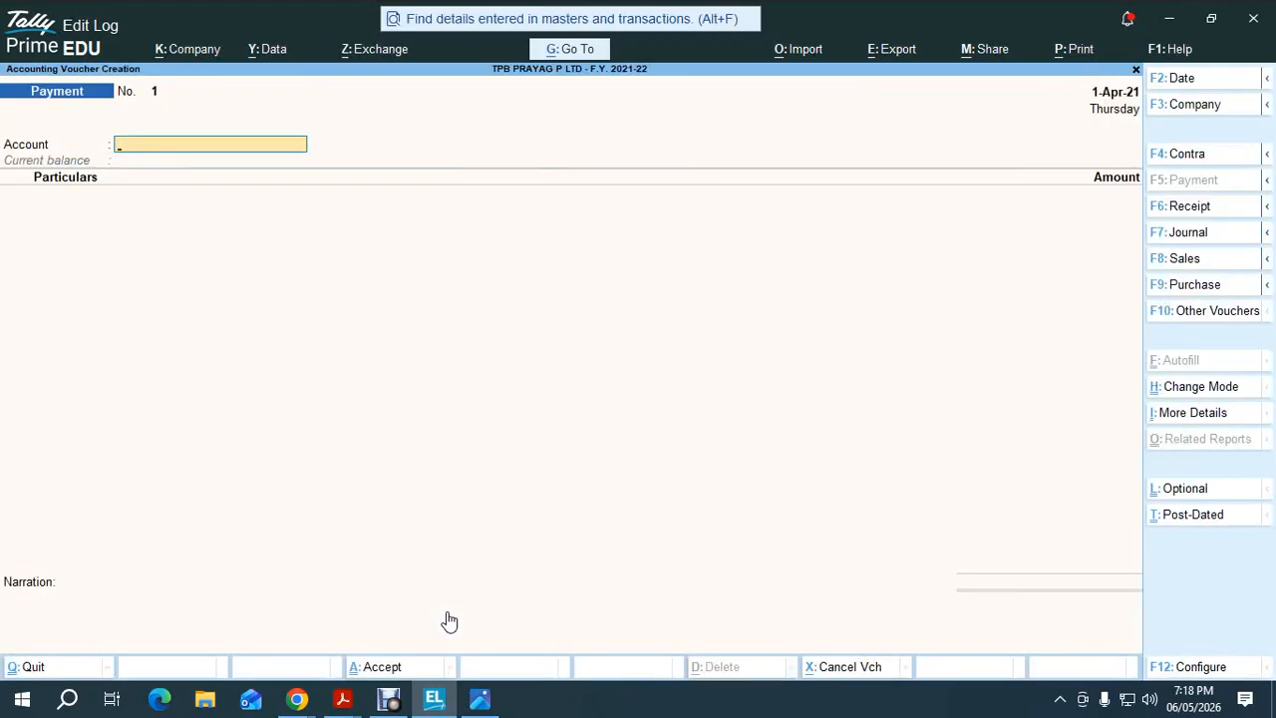
key("F4")
key("Return")
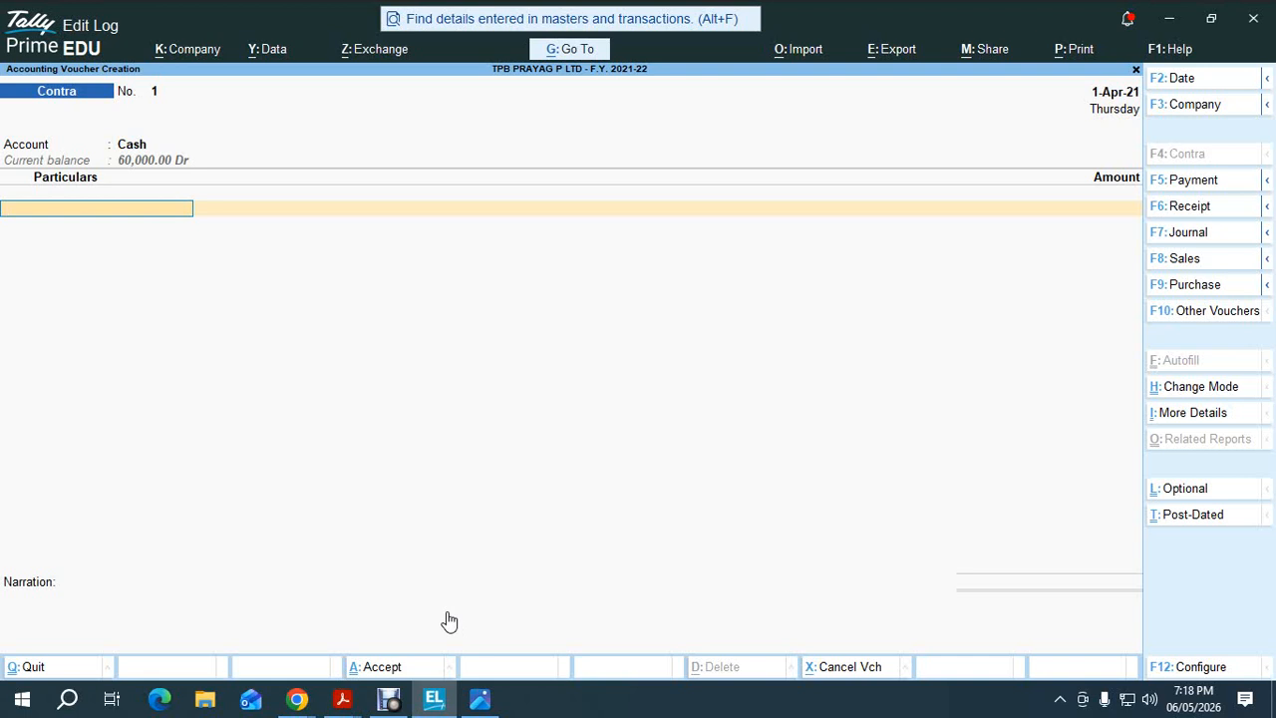
type("s\\")
key("Return")
key("Escape")
key("BackSpace")
key("BackSpace")
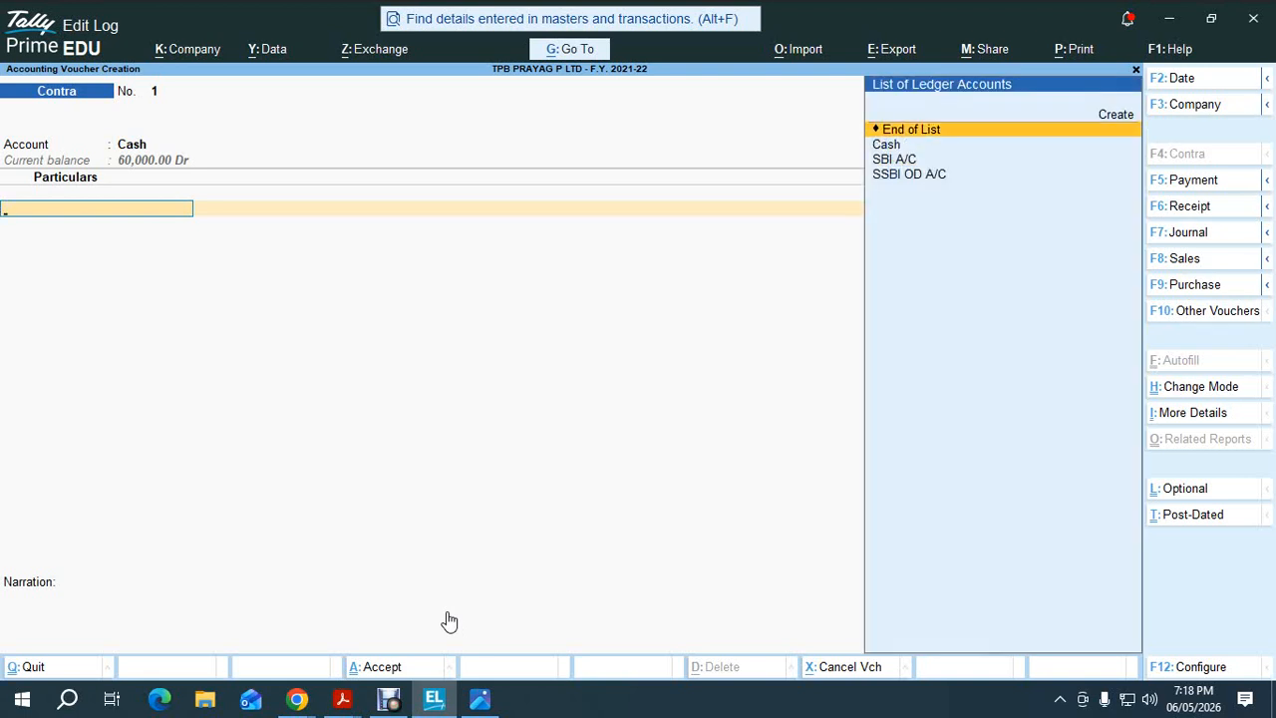
key("Escape")
Step: Start a Contra voucher with SBI A/C as the account and Cash in the particulars, and discard it
type("yvSB")
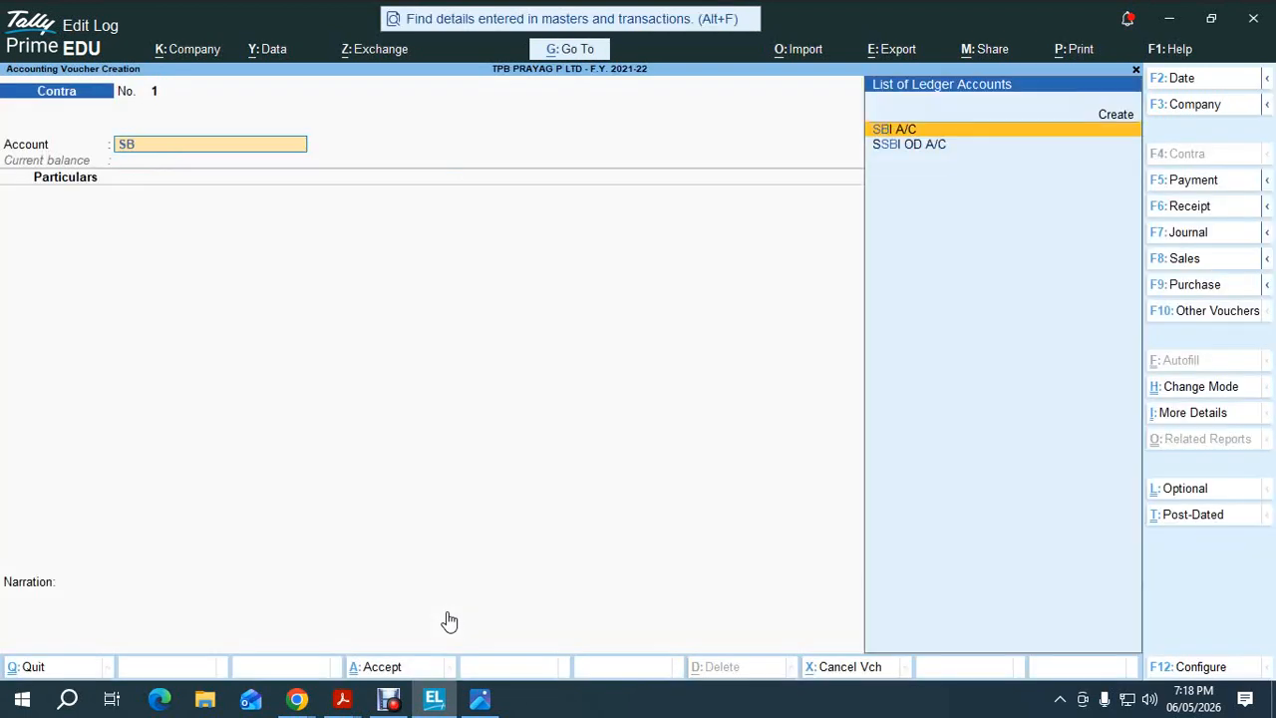
key("Return")
type("CA")
key("Return")
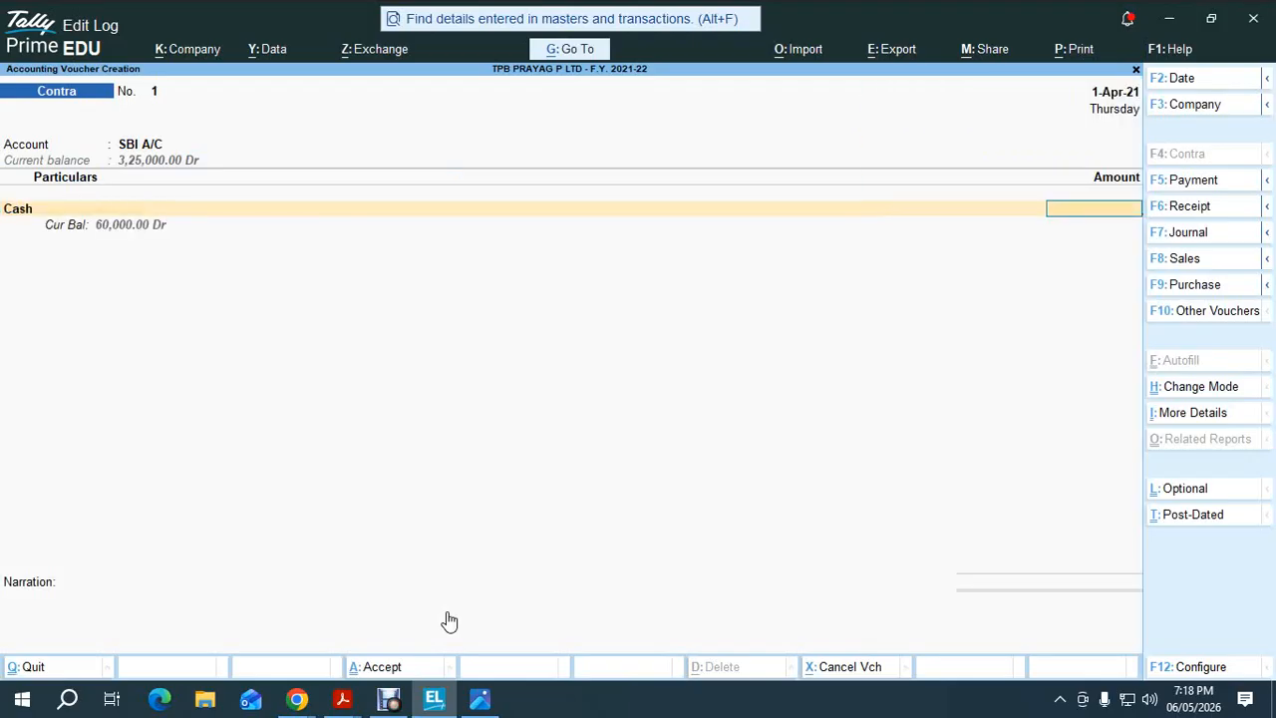
key("Escape")
key("y")
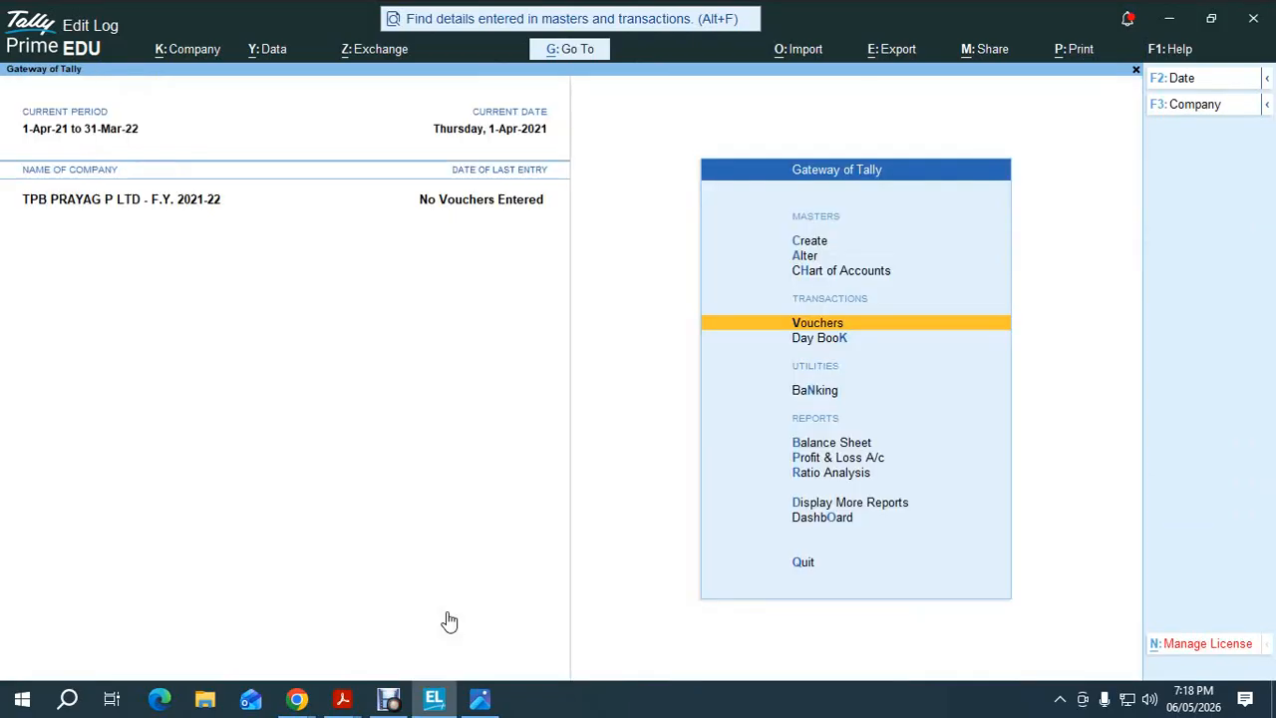
Step: Switch to the browser and the image viewer to review the transaction-type table's debit, credit and first-entry columns, and close the image
key("alt+Tab")
key("alt+Tab")
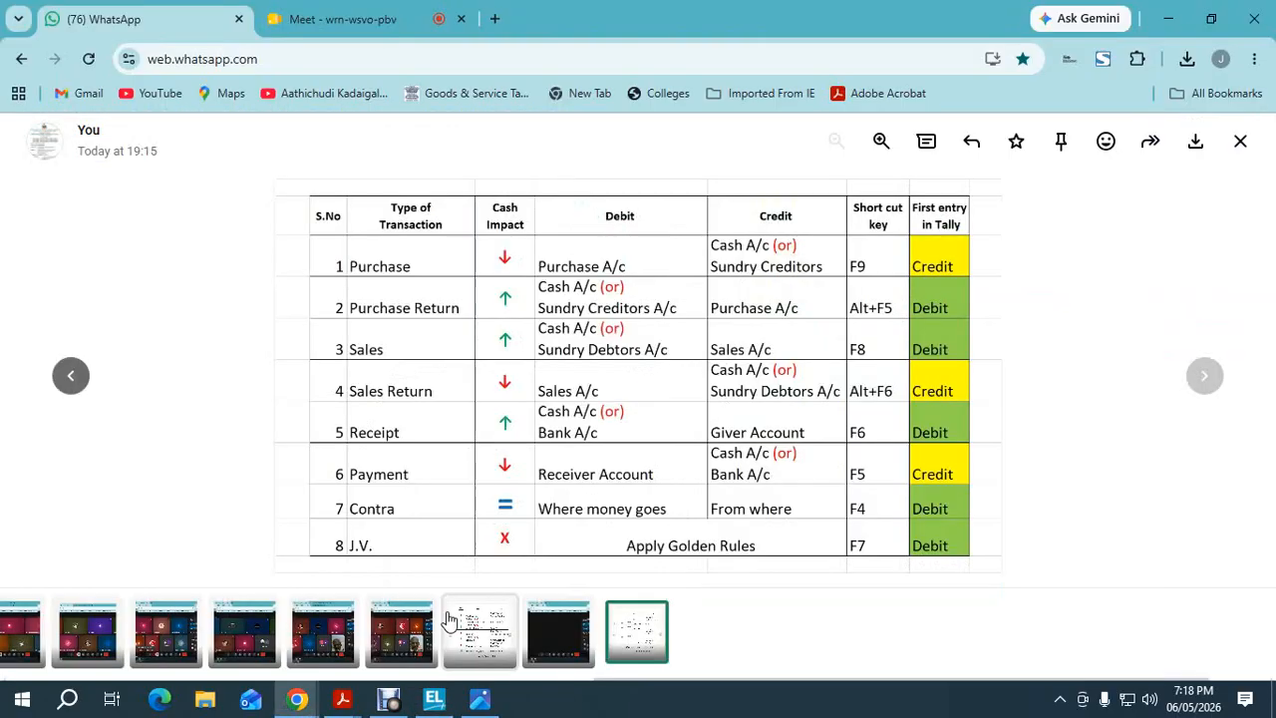
left_click(384, 12)
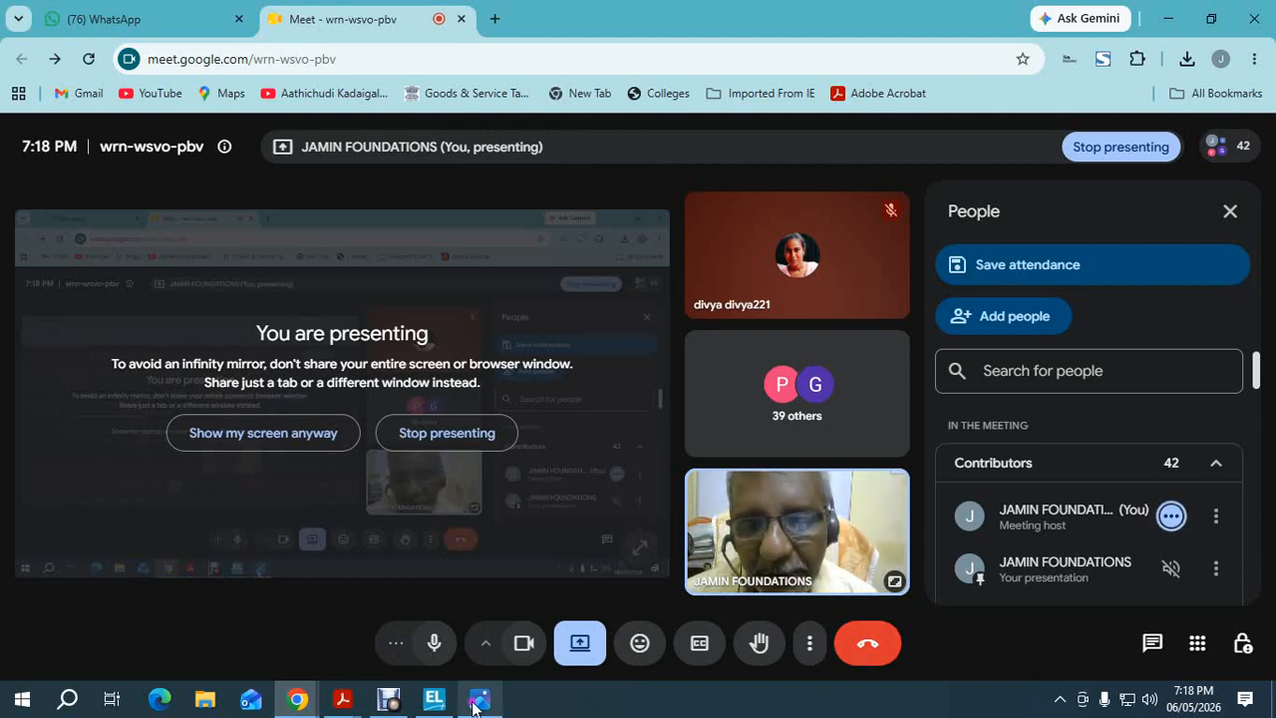
mouse_move(481, 701)
left_click(484, 583)
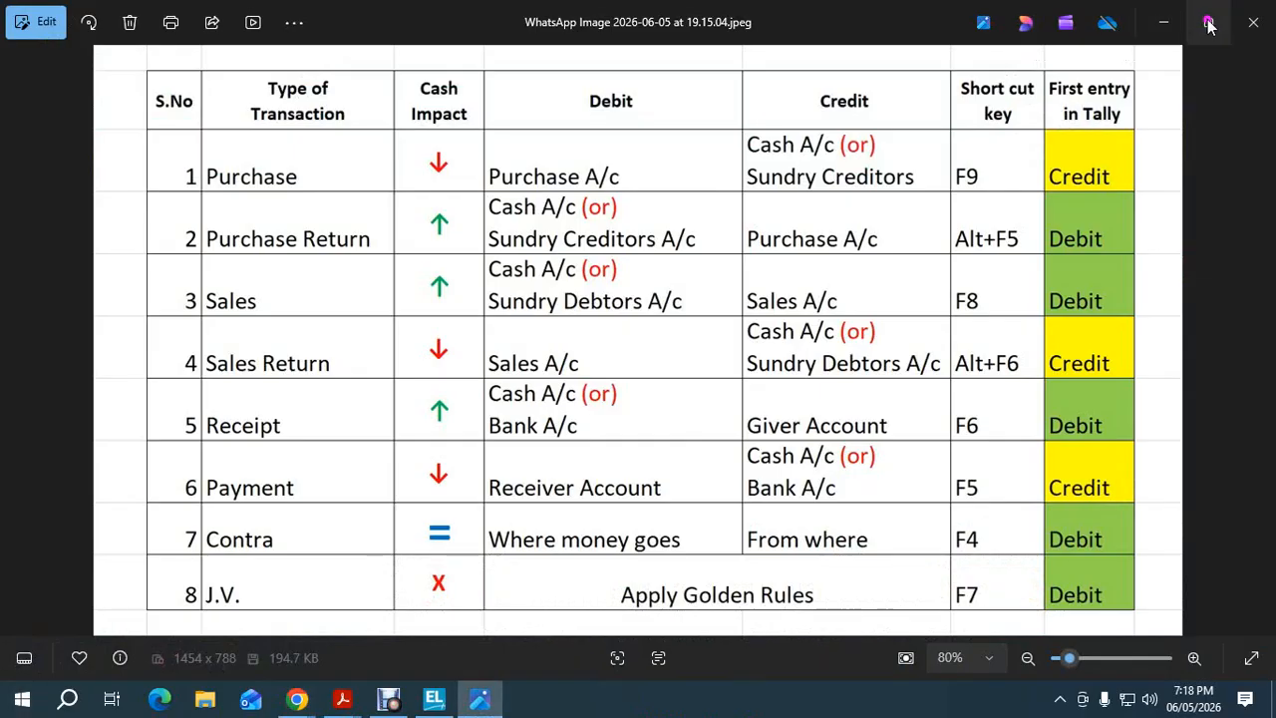
left_click(1253, 22)
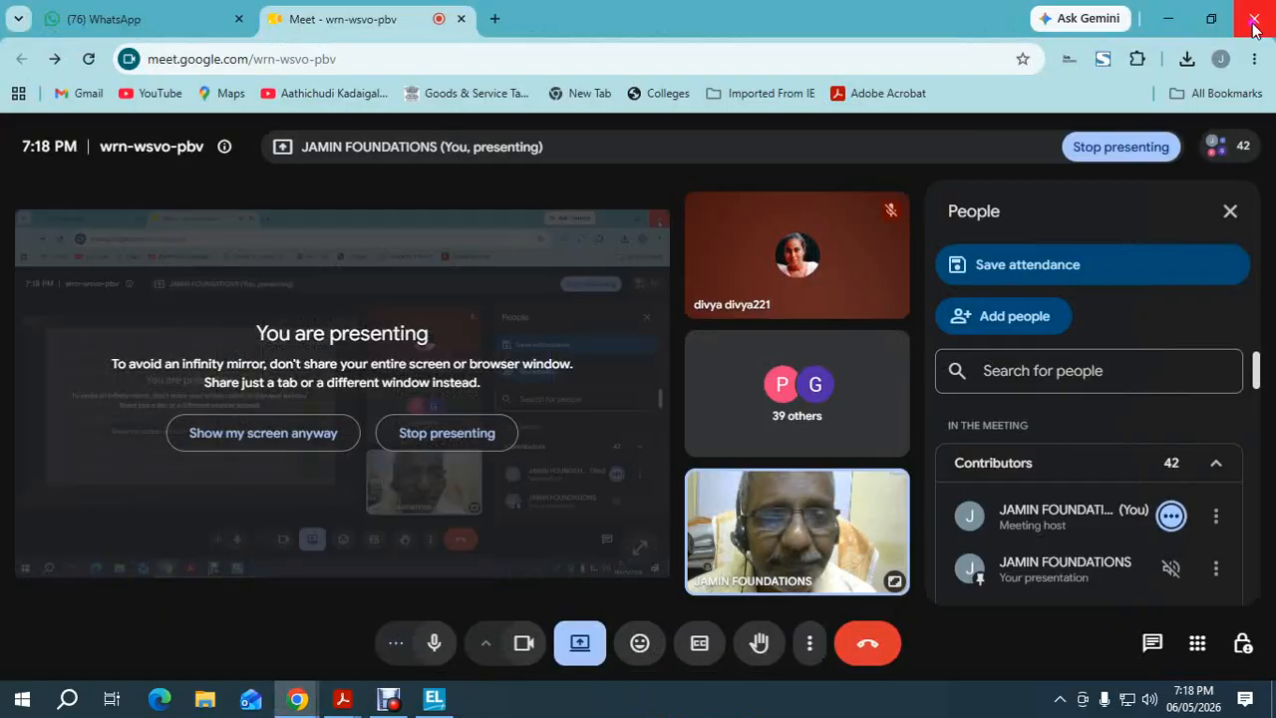
Step: Switch to Document 88.pdf in Adobe Acrobat to read the Assignment 1 entries
left_click(433, 698)
mouse_move(344, 701)
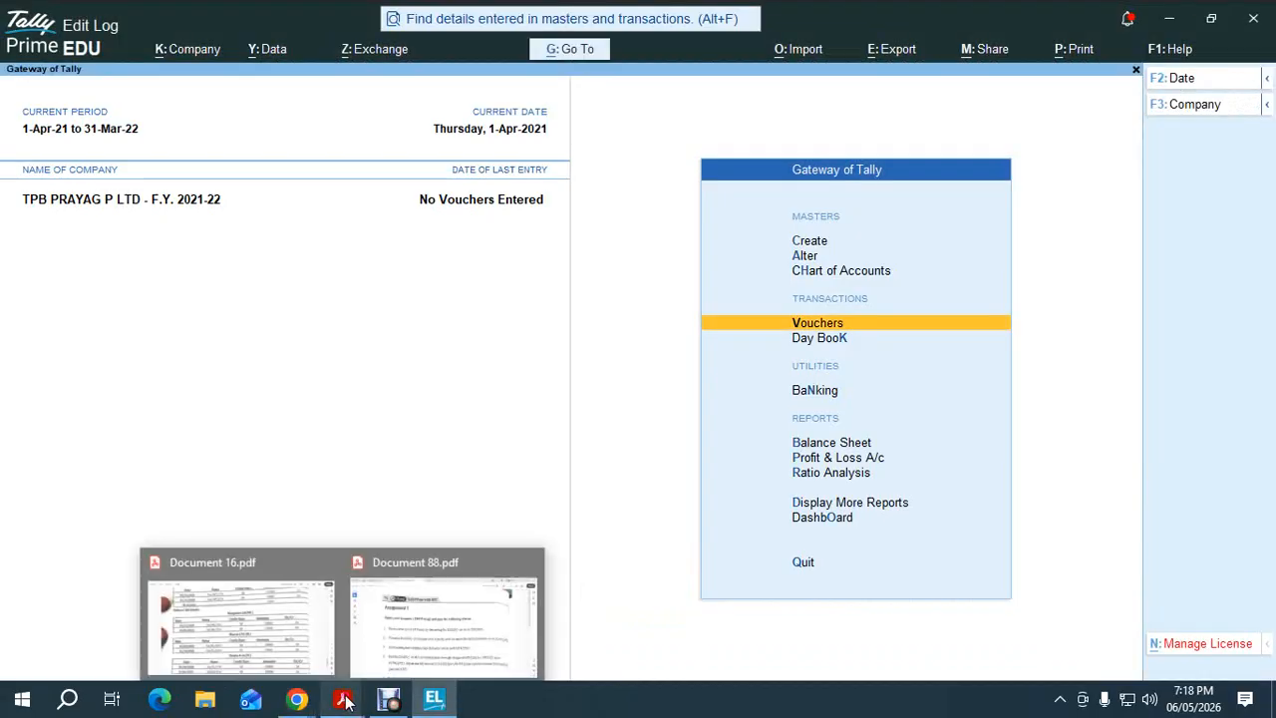
left_click(432, 615)
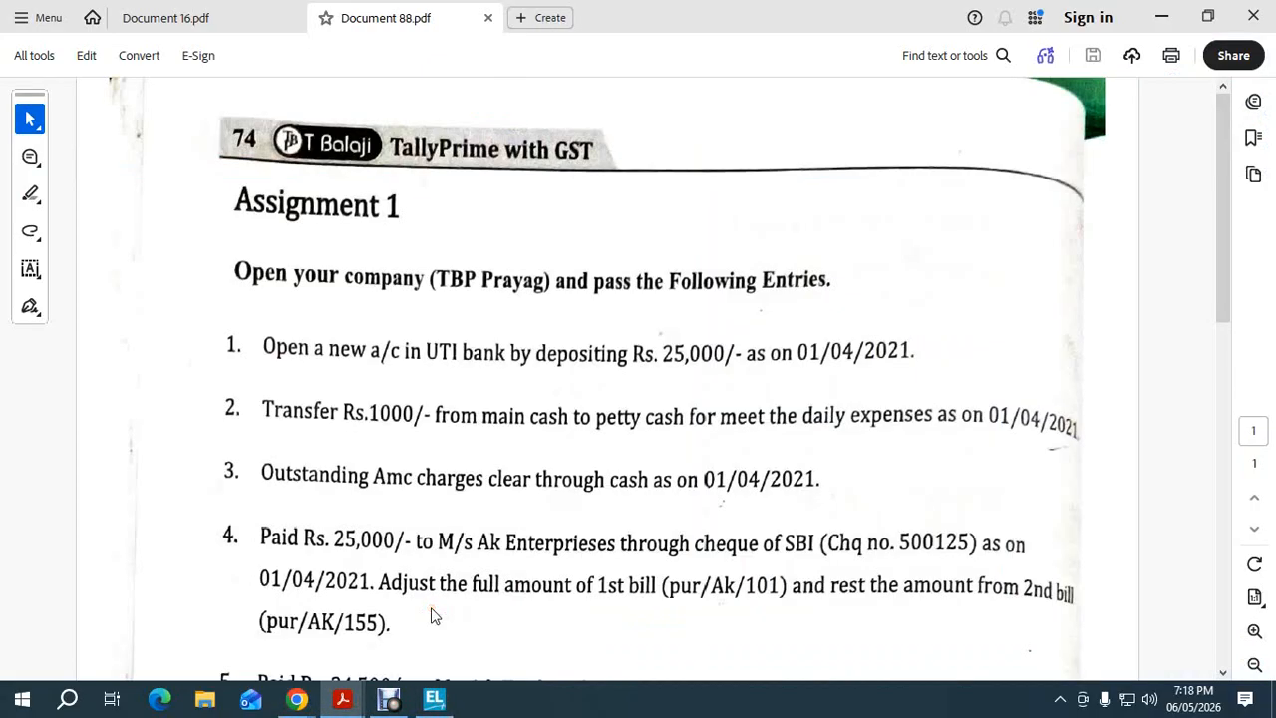
Step: Switch to TallyPrime and review the company's Balance Sheet
key("alt+Tab")
key("alt+Tab")
mouse_move(434, 696)
left_click(449, 623)
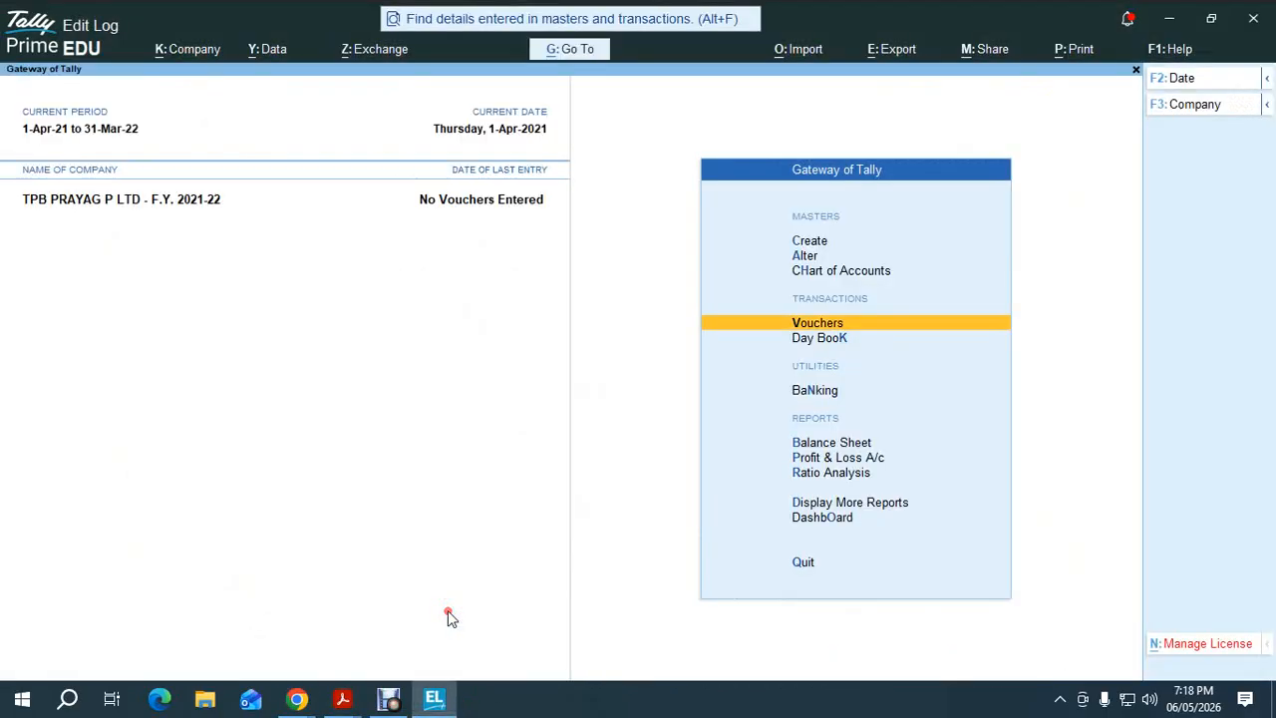
key("b")
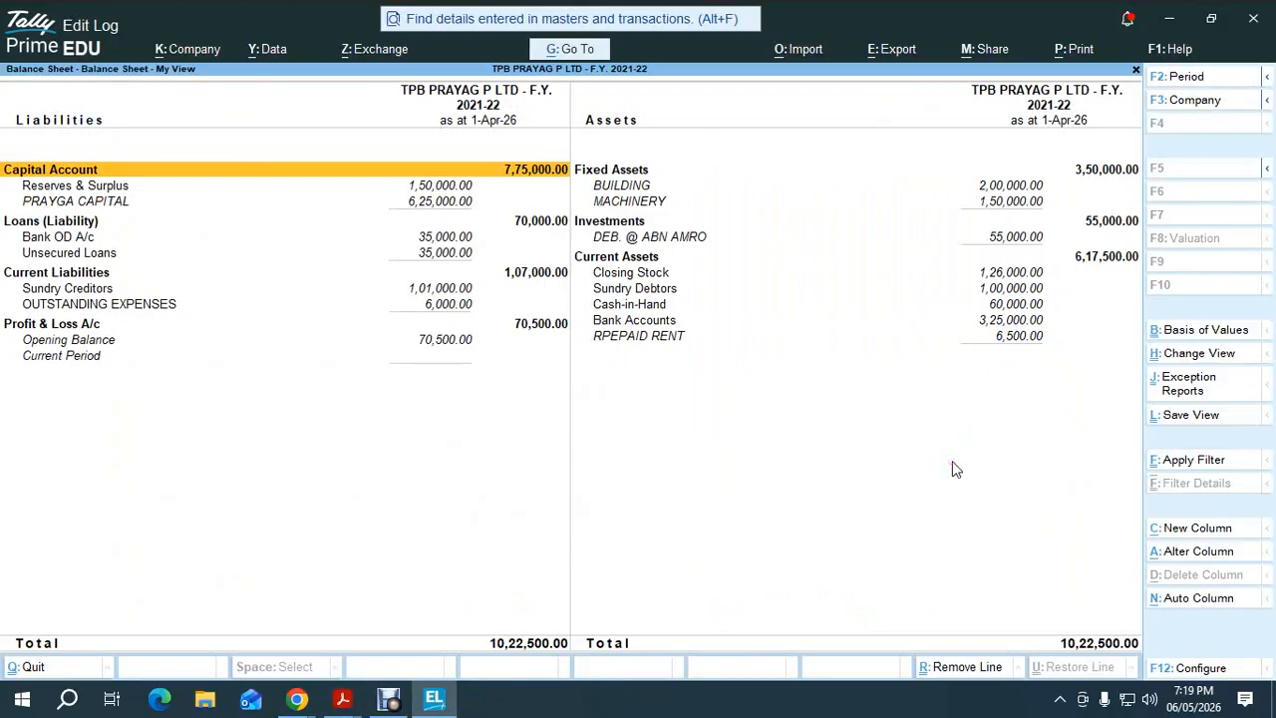
key("Escape")
Step: Check assignment entry 1 in Document 88.pdf, and start a Contra voucher dated 01.04.2021 in TallyPrime
key("alt+Tab")
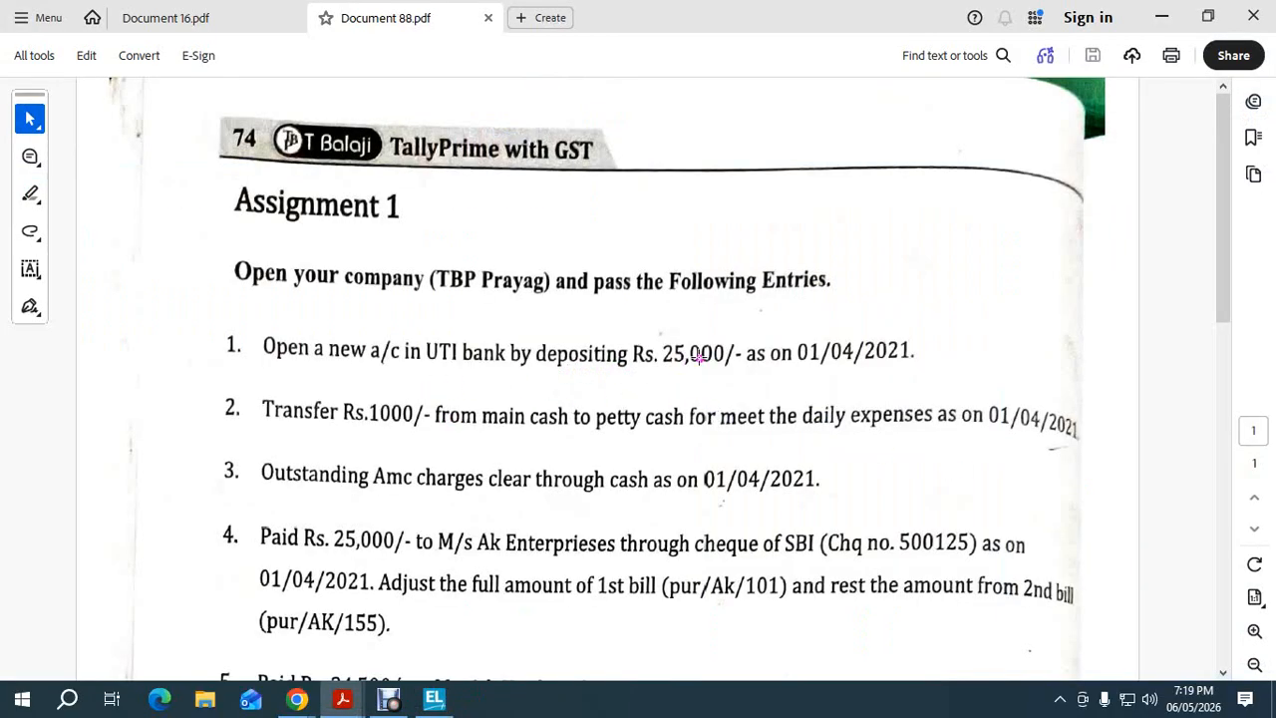
key("alt+Tab")
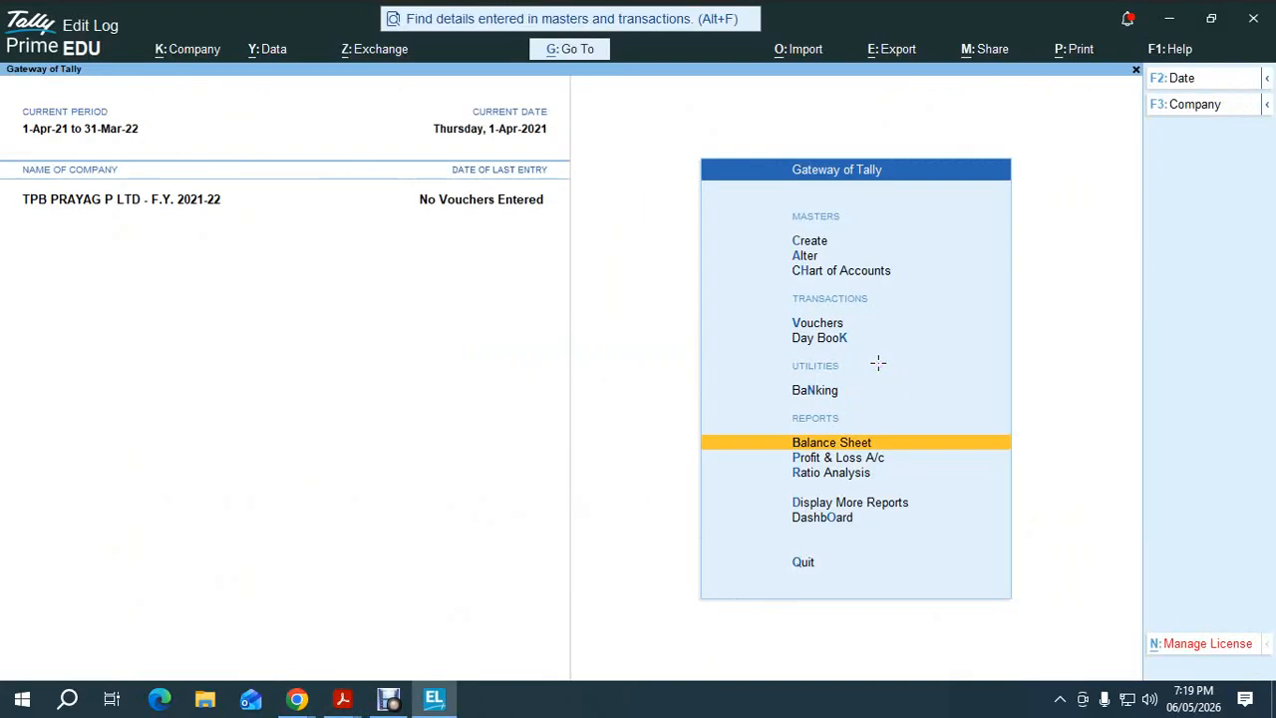
key("v")
key("F2")
type("01")
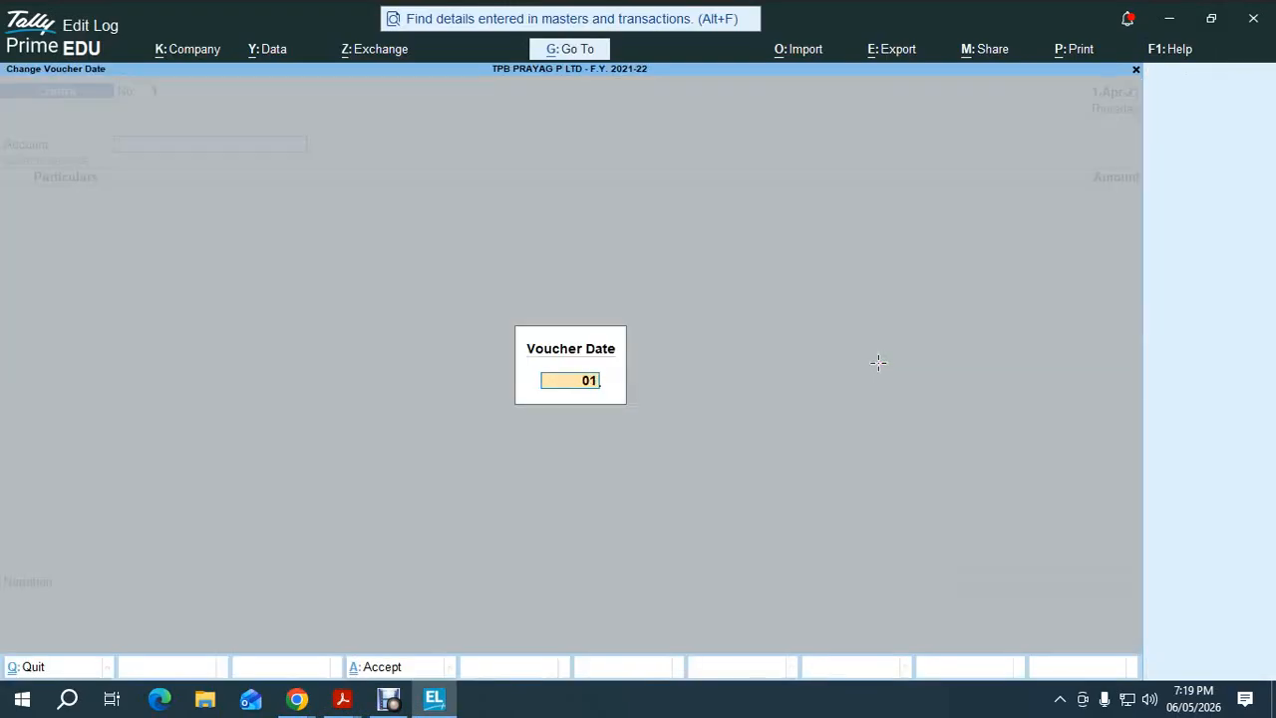
type(".04.2021")
key("Return")
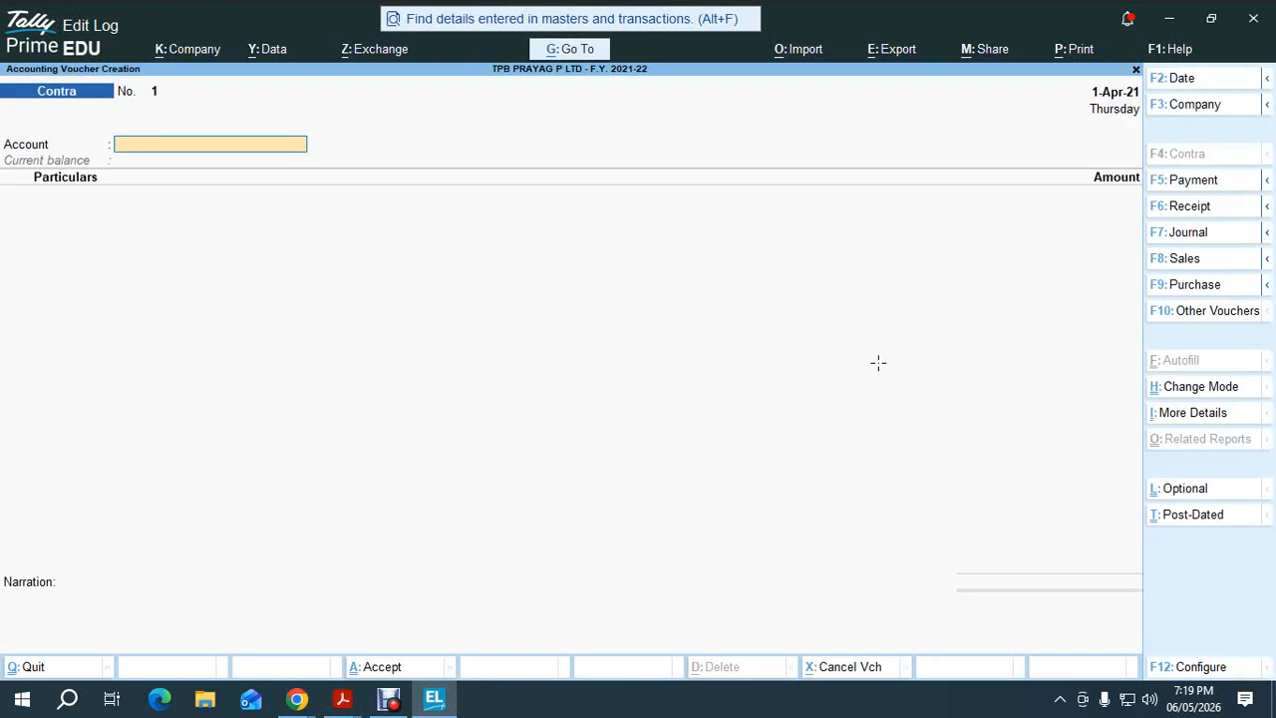
Step: Create a UTI BANK ledger under Bank Accounts as the Contra voucher's account
key("alt")
key("alt+c")
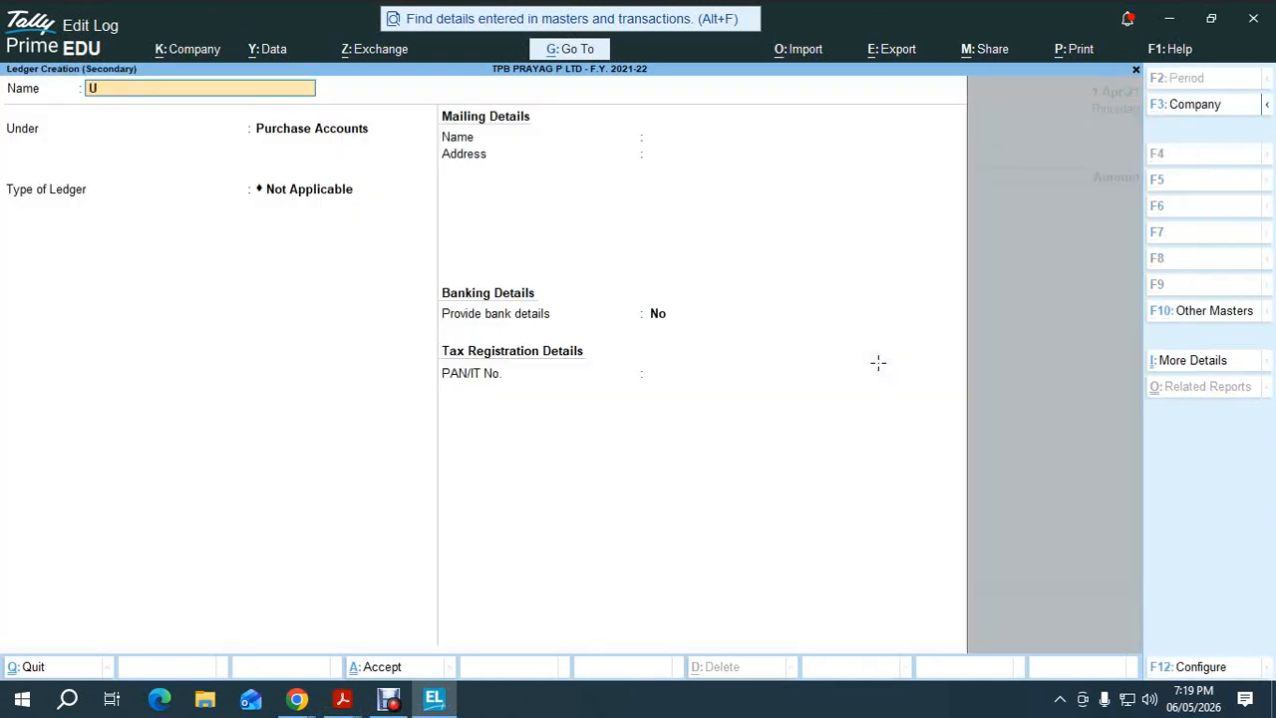
type("UTI BANK")
key("Return")
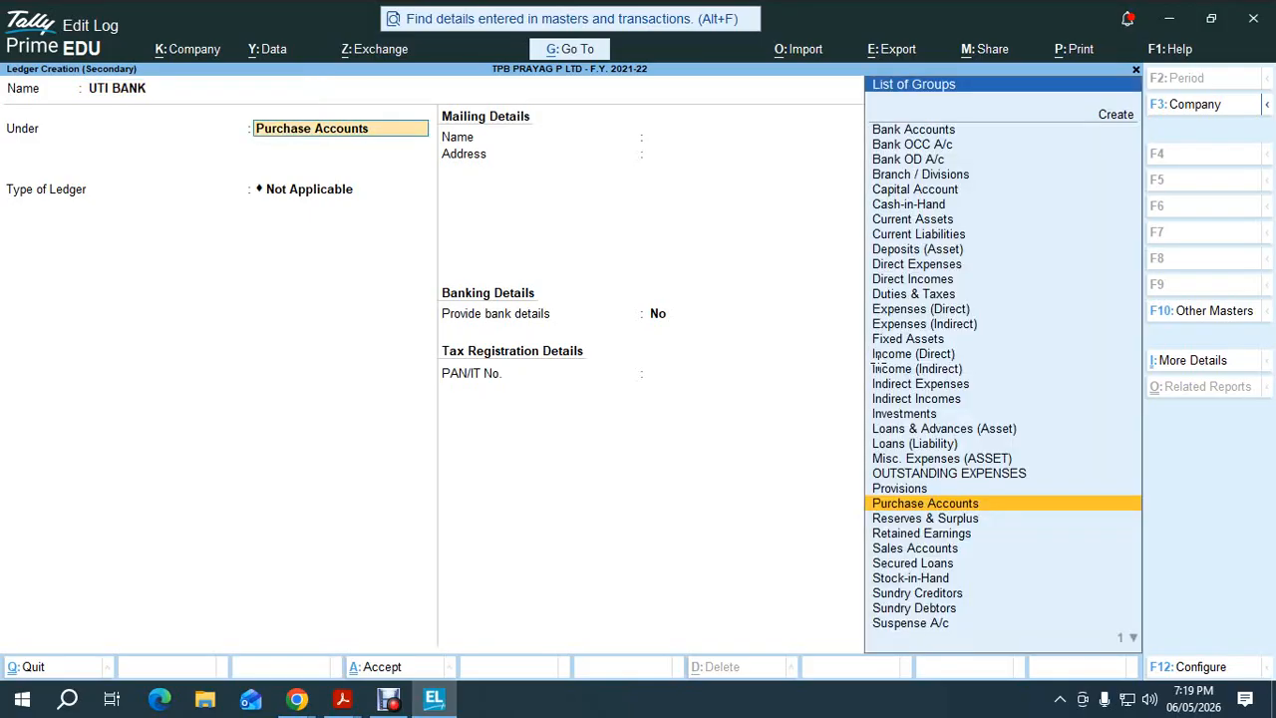
type("BANK")
key("Return")
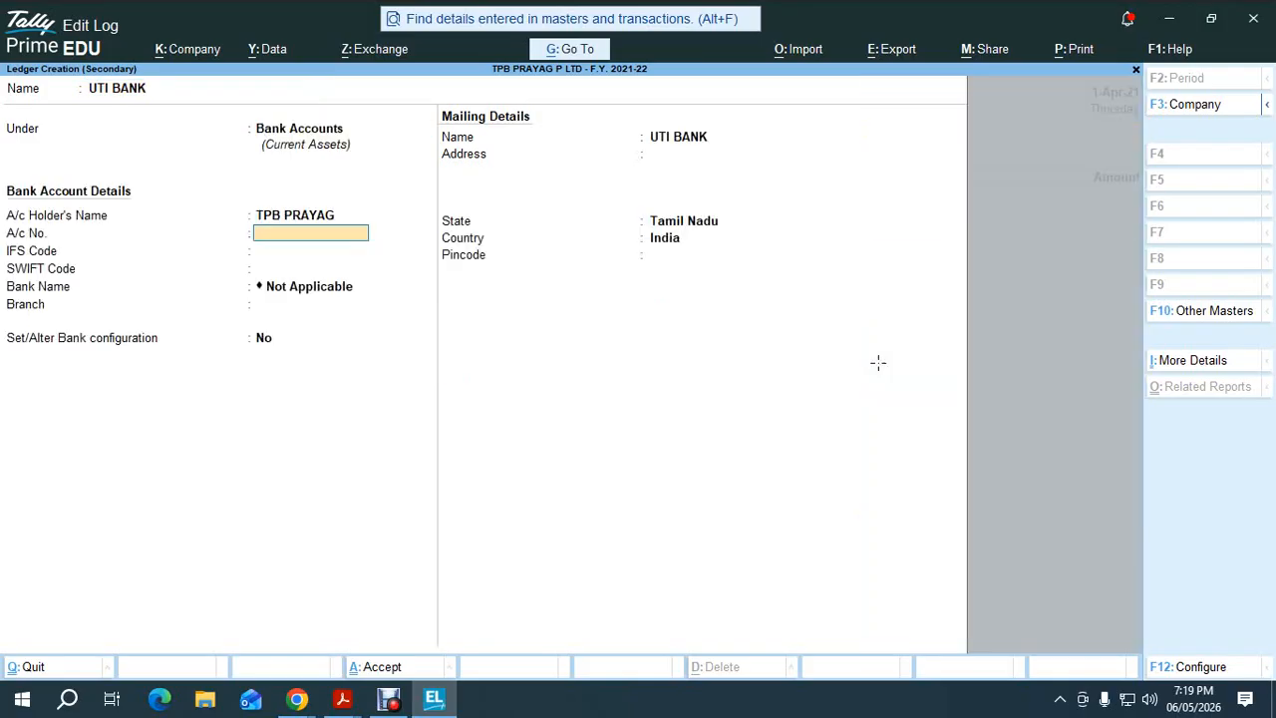
key("ctrl+a")
Step: Enter Cash in the particulars with the 25,000 amount given in the assignment PDF
type("c")
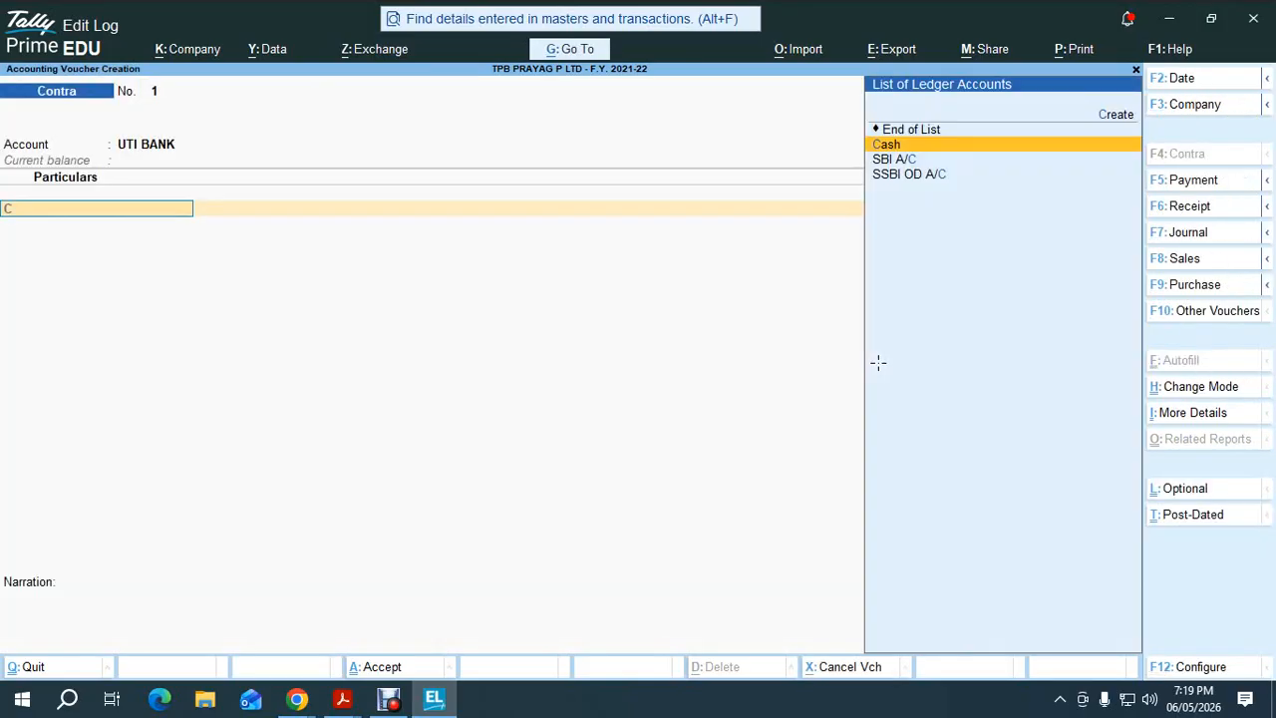
key("Return")
key("alt+Tab")
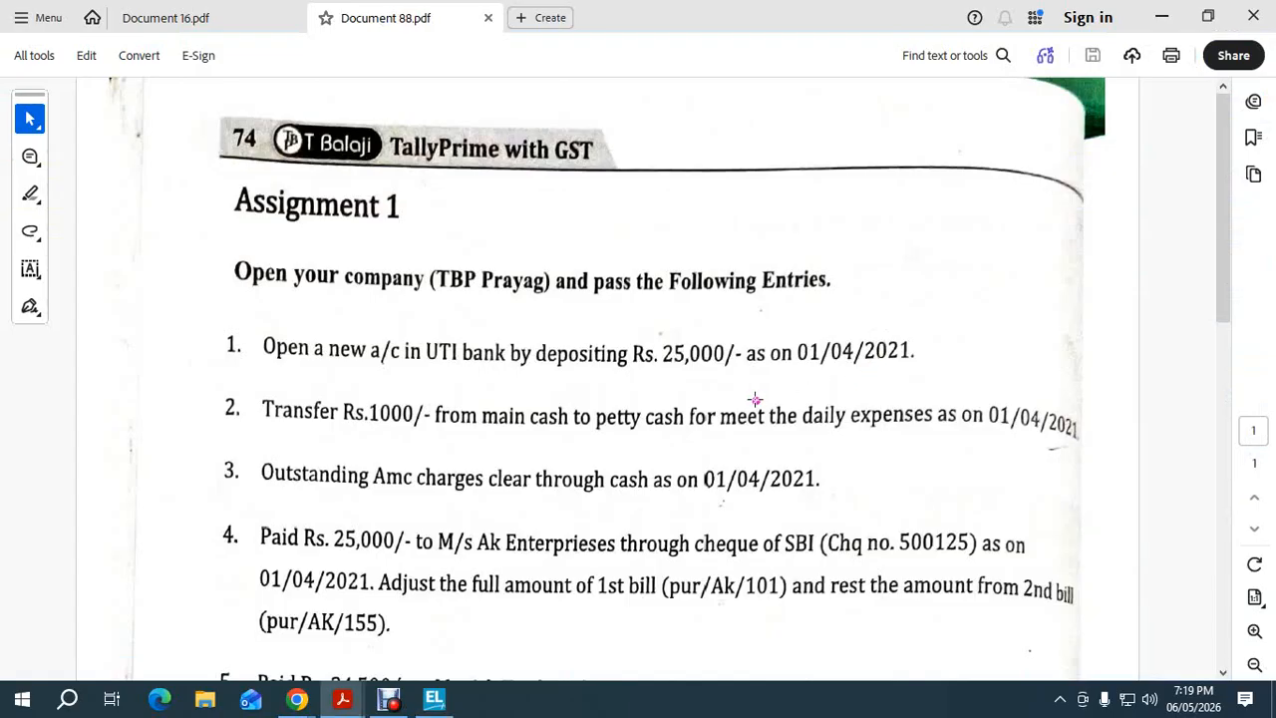
key("alt+Tab")
type("25,000")
key("Return")
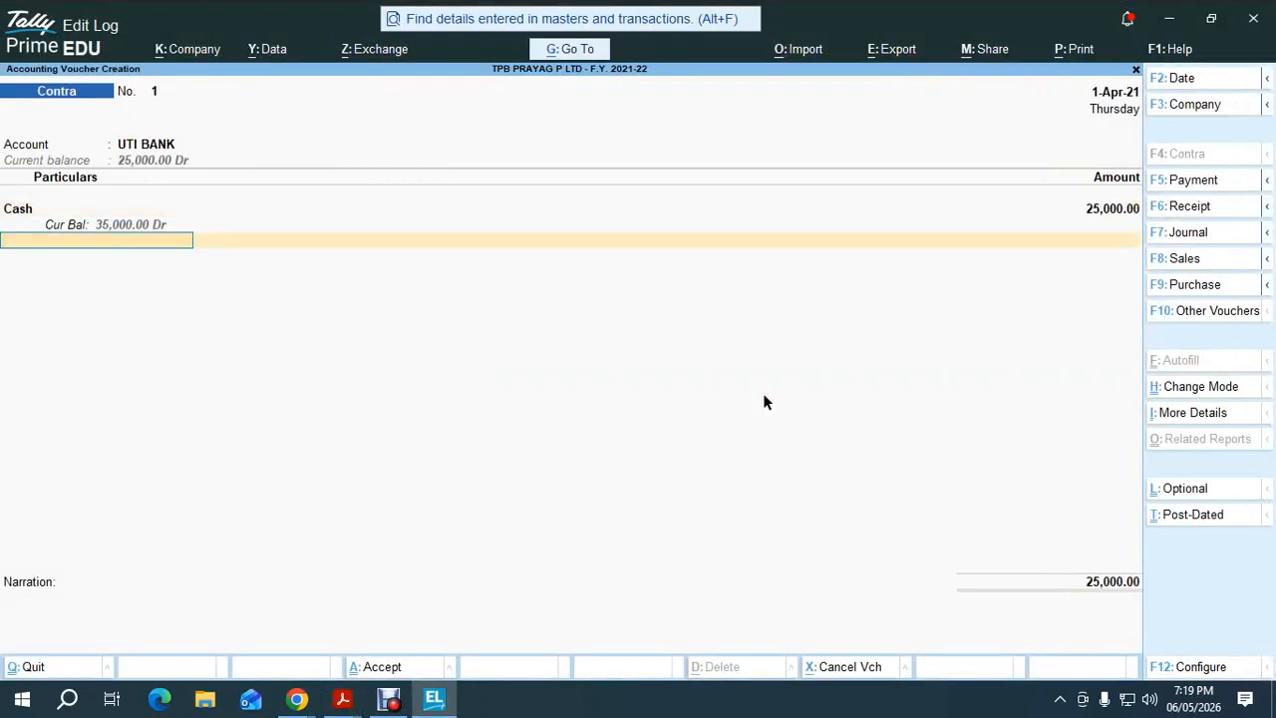
Step: Fill the cash denominations with 50 notes of 500, keep the default bank allocation details, and save the Contra voucher
key("Return")
key("Return")
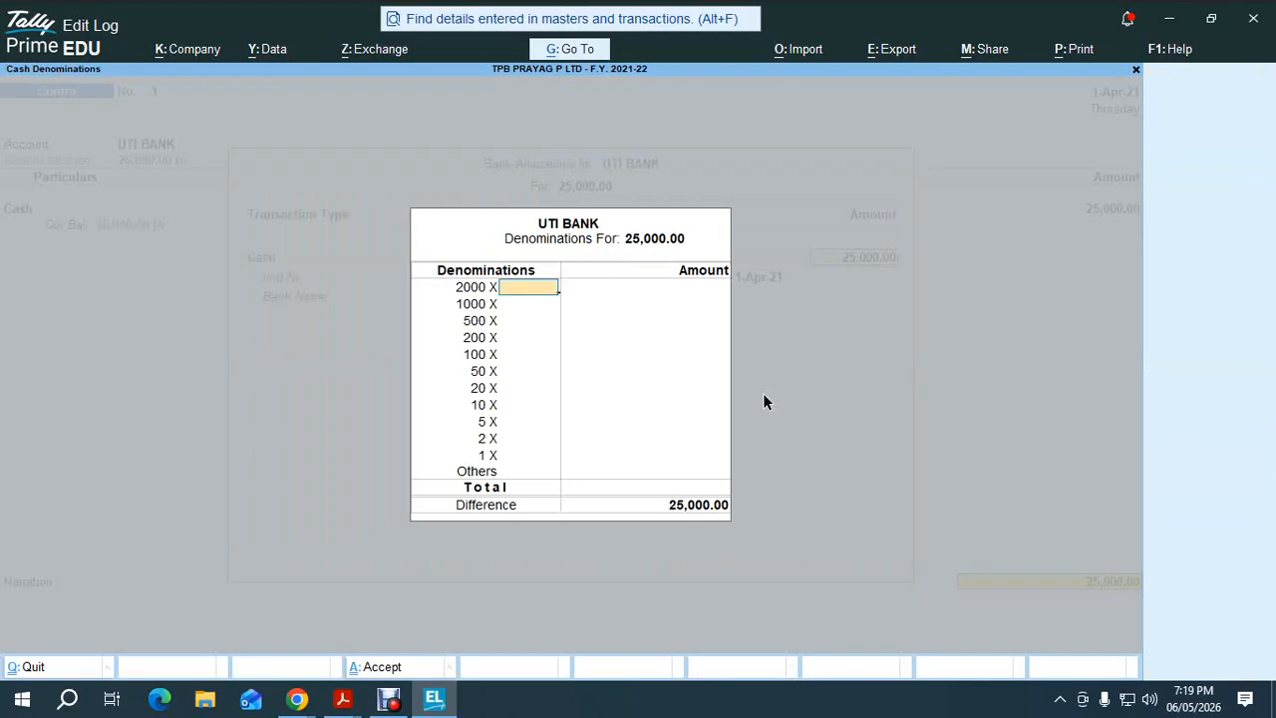
key("Return")
key("Return")
type("5,0")
key("Return")
key("Return")
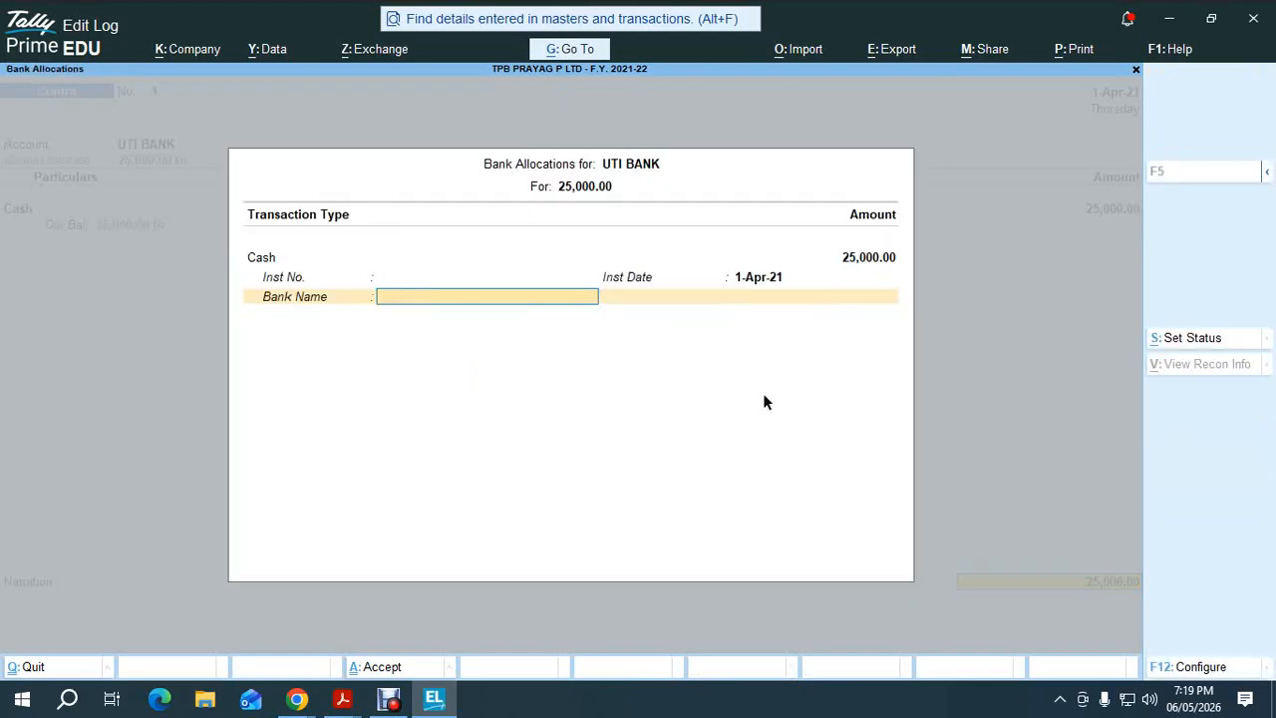
key("Return")
key("Return")
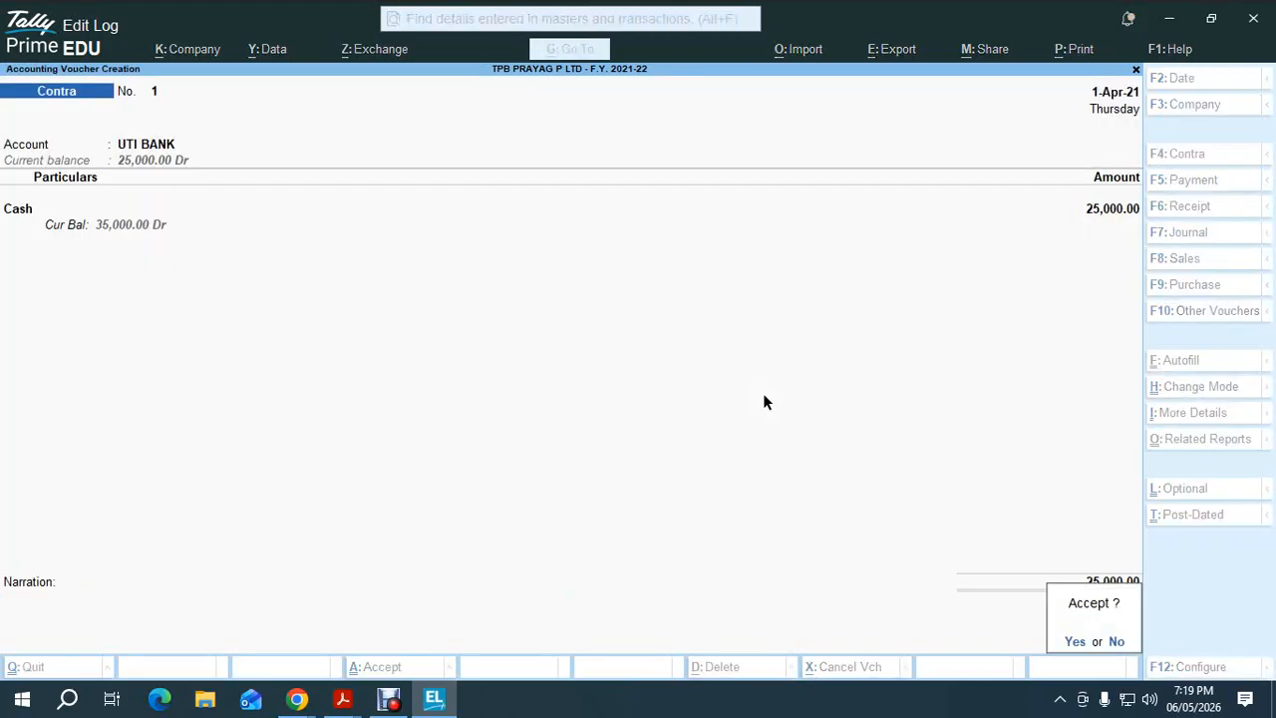
key("Return")
Step: Check assignment entry 2 in the PDF, and create a PETTY CASH ledger under Cash-in-Hand as the new Contra voucher's account
key("alt+Tab")
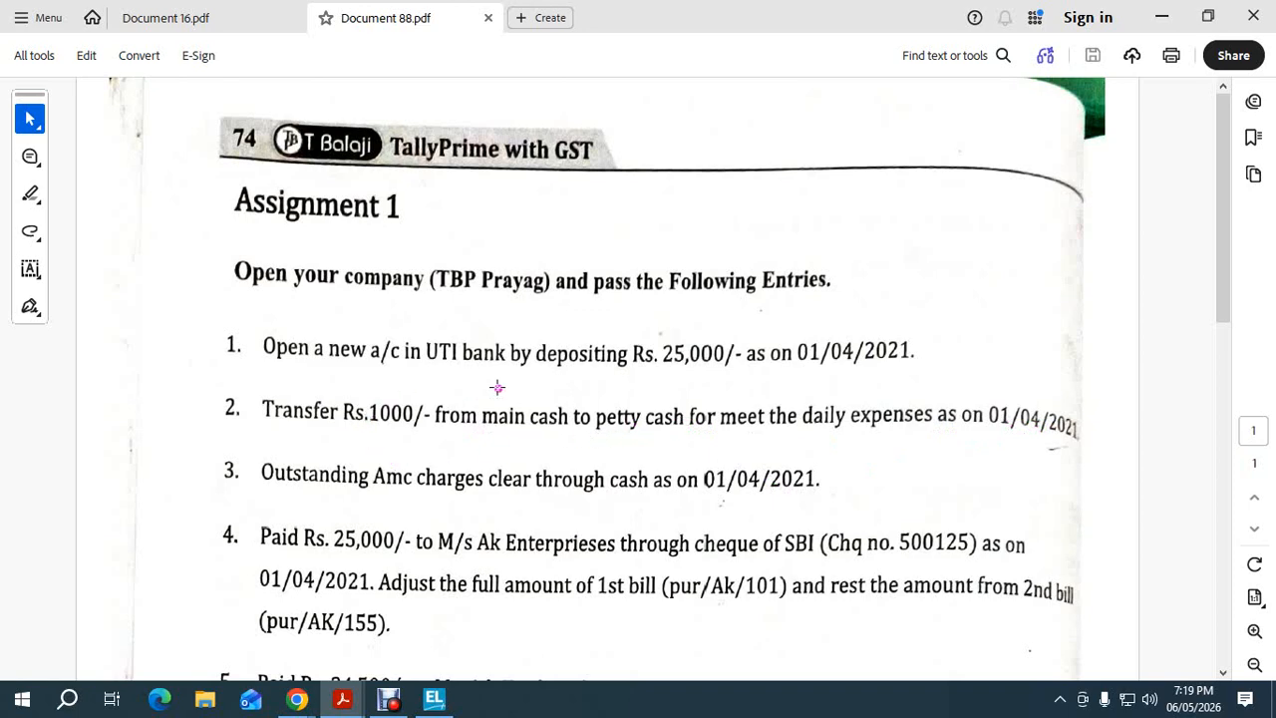
key("alt+Tab")
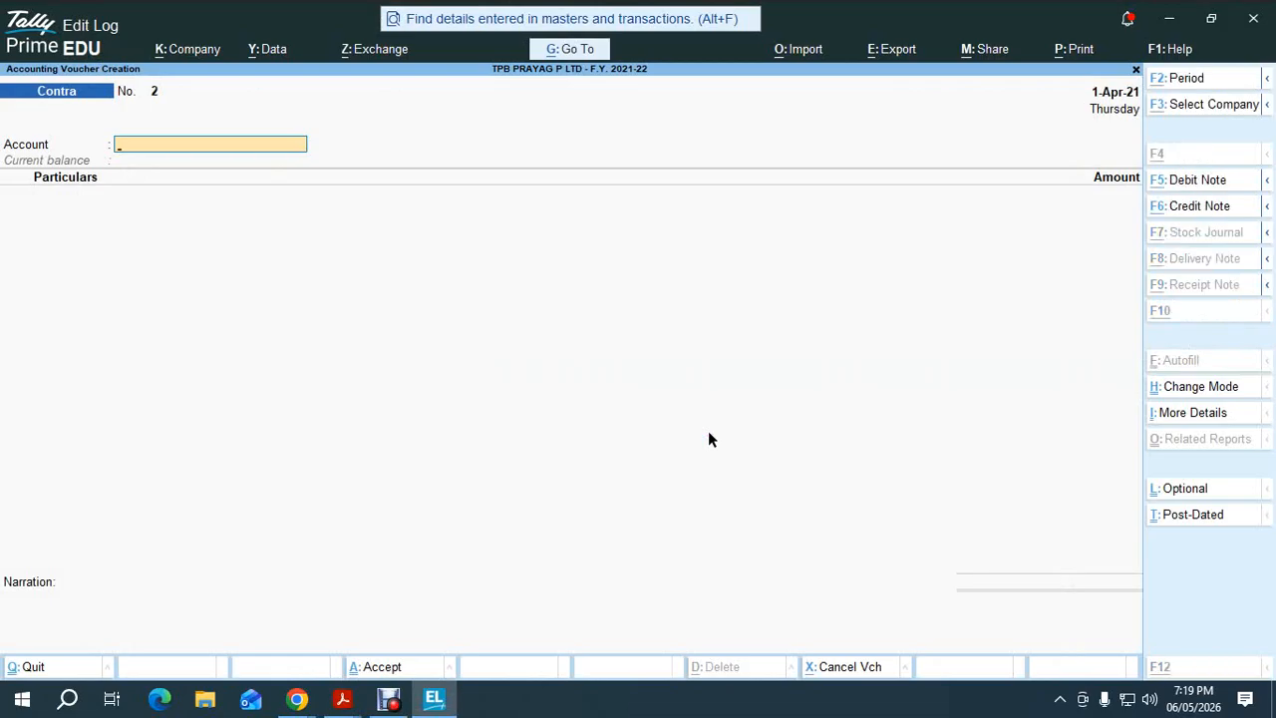
key("alt+c")
type("PE")
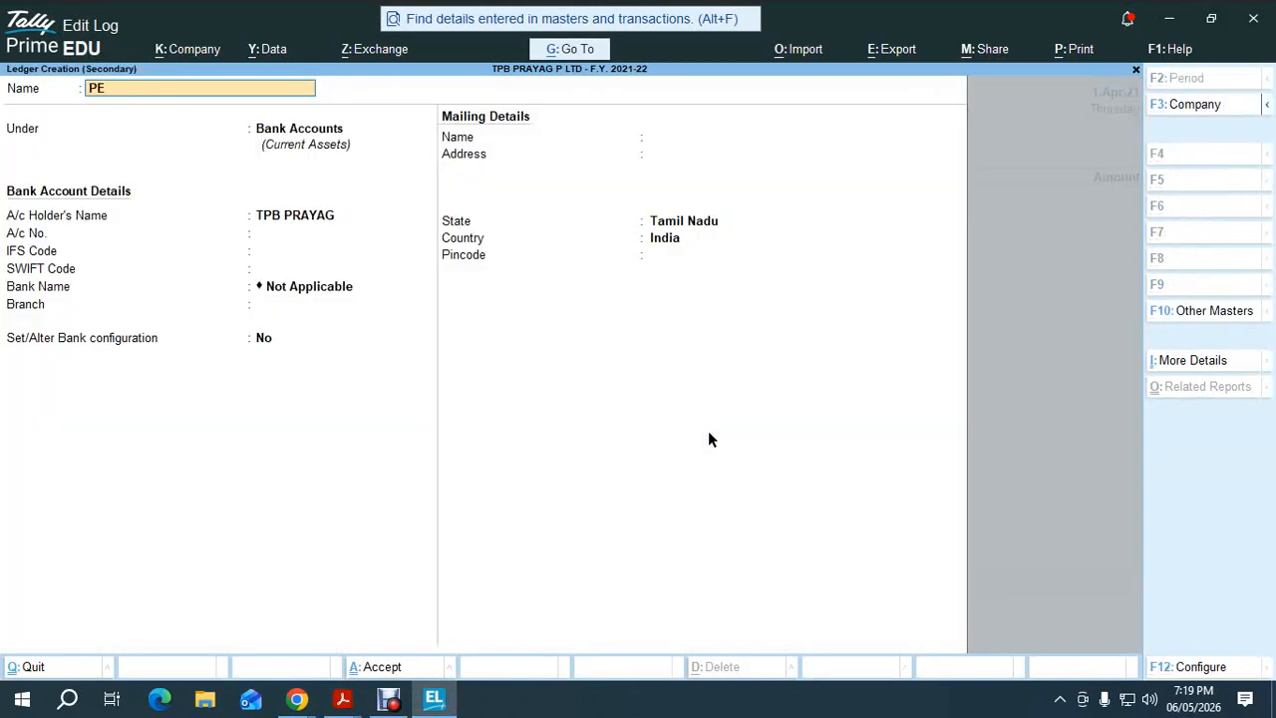
type("TTY CASH")
key("Return")
type("CAS")
key("Return")
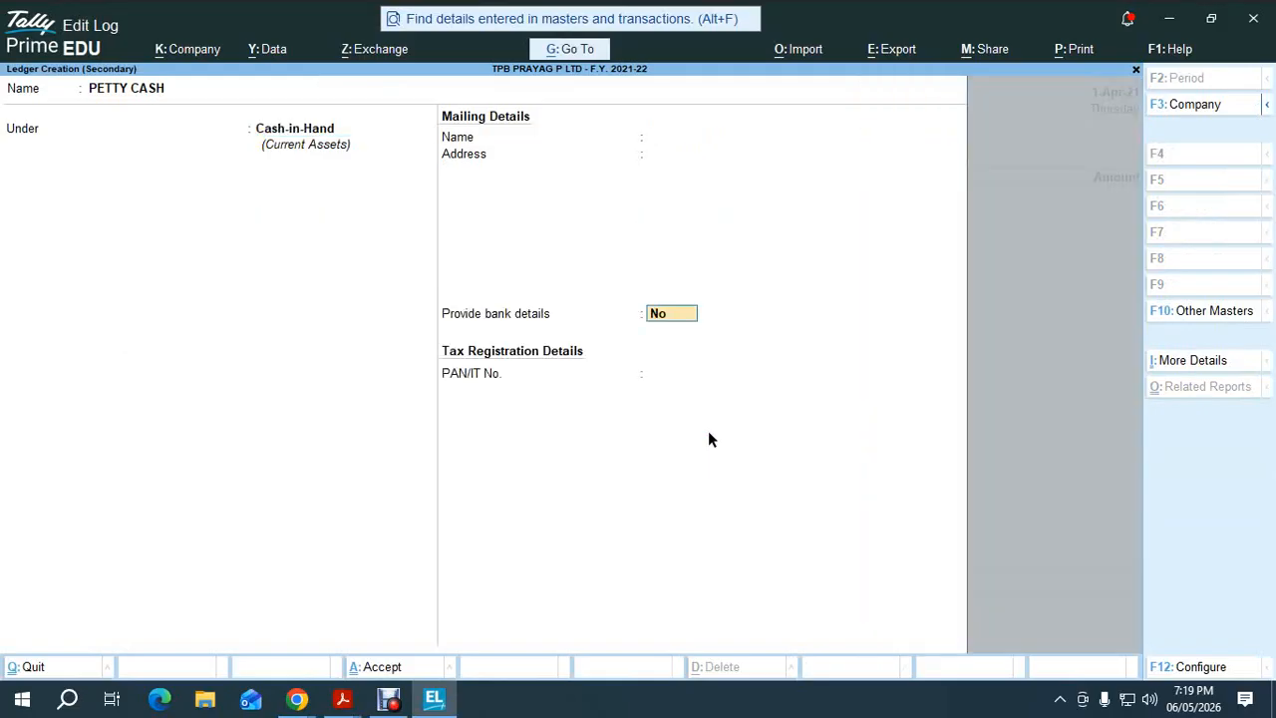
key("ctrl+a")
Step: Enter Cash in the particulars with the 1000 amount from the assignment PDF, and save the petty cash Contra voucher
type("Ca")
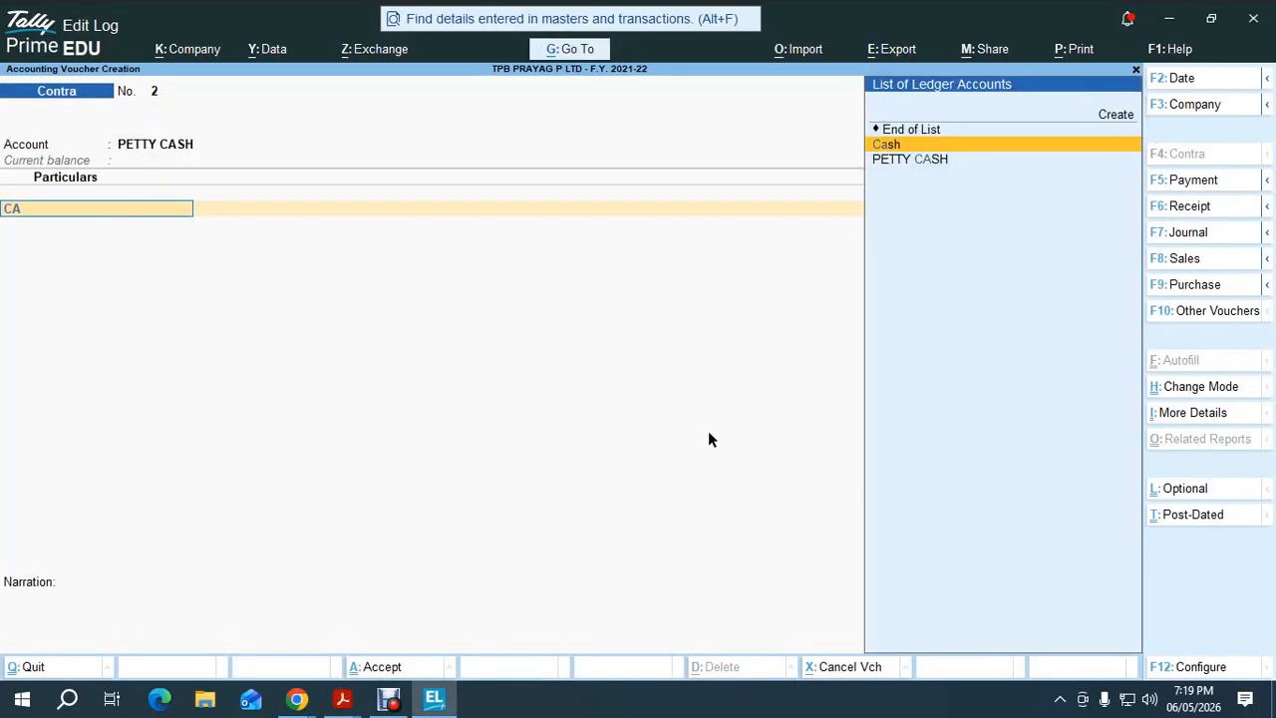
key("Return")
key("alt+Tab")
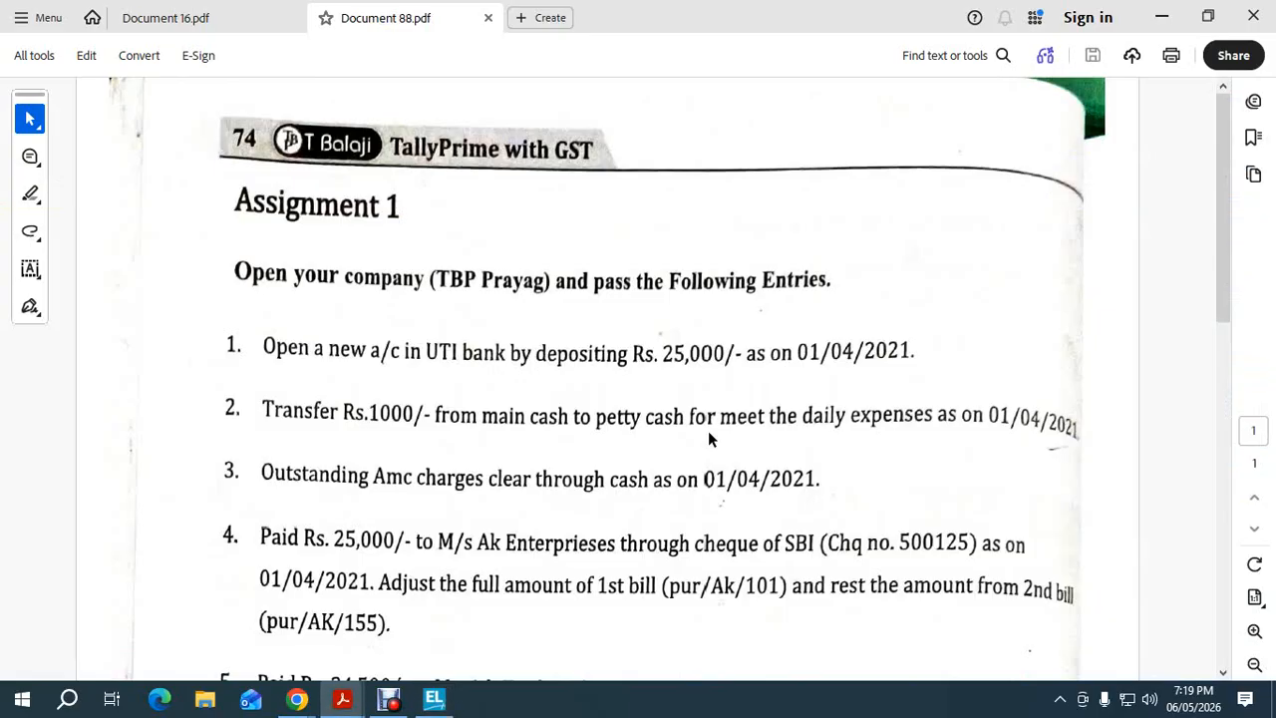
key("alt+Tab")
type("1000")
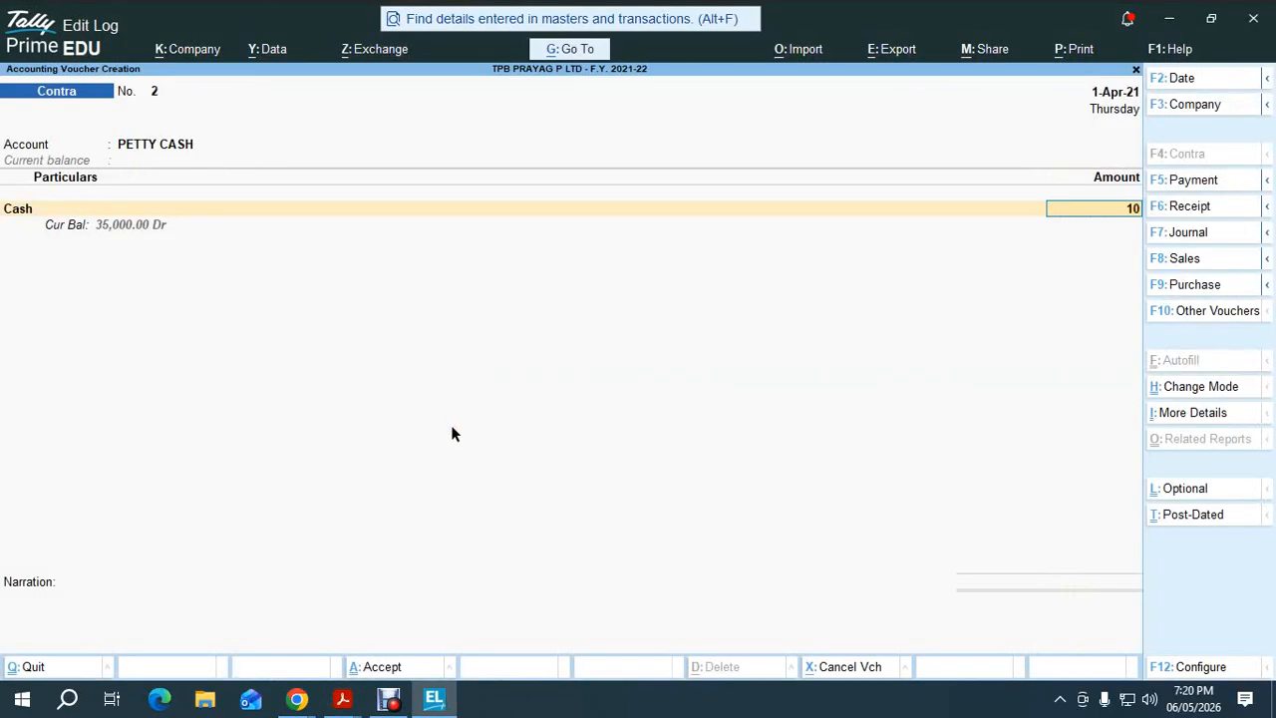
key("Return")
key("Return")
key("Return")
key("Return")
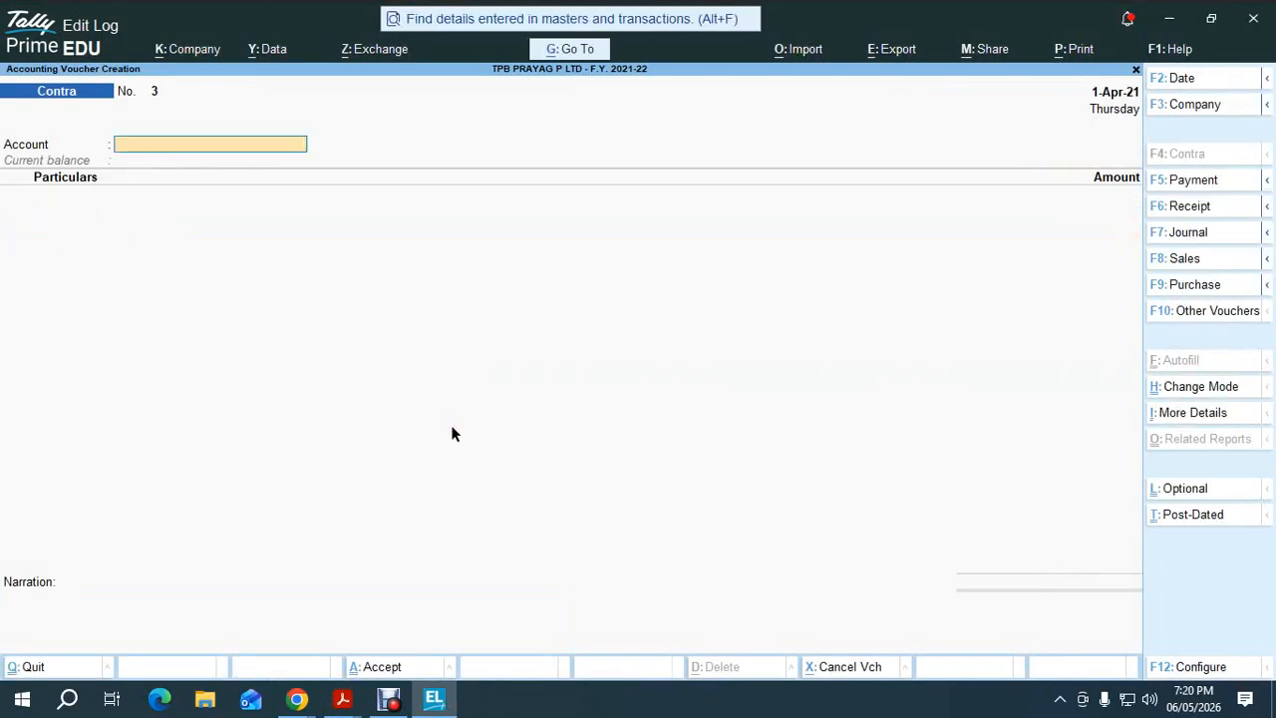
Step: Read assignment entry 3 in Document 88.pdf and return to TallyPrime
key("alt+Tab")
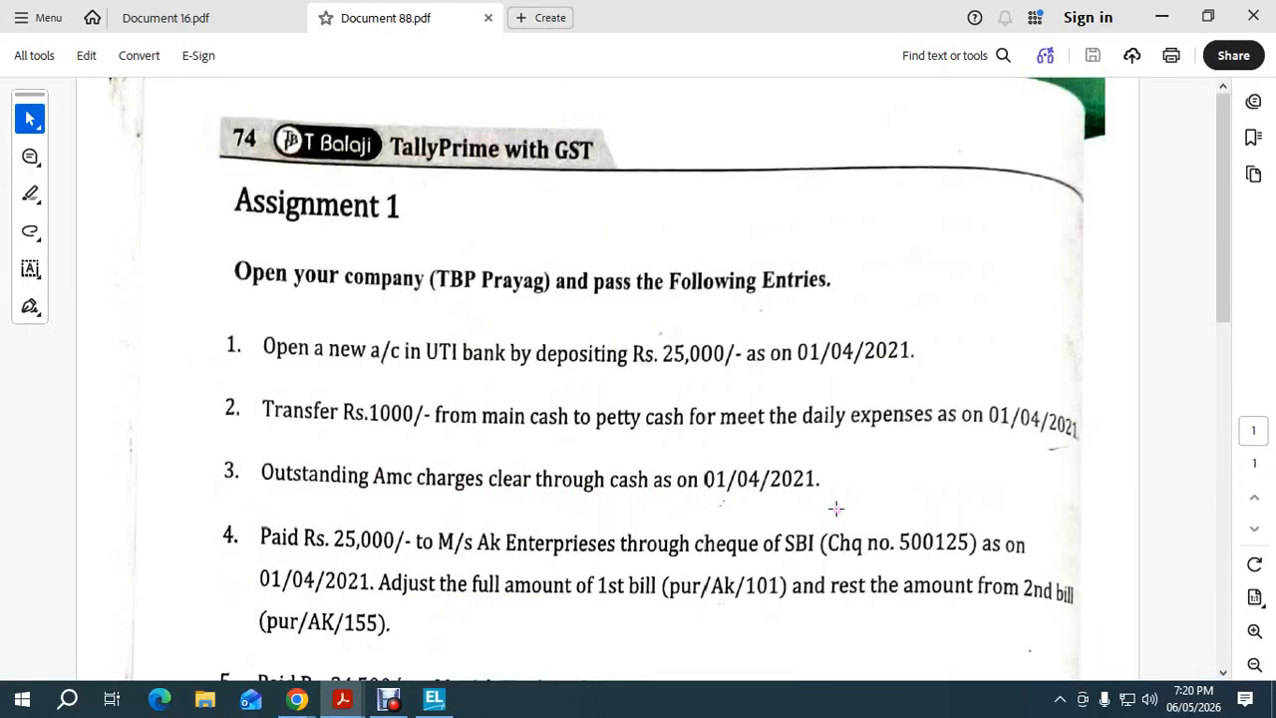
key("alt+Tab")
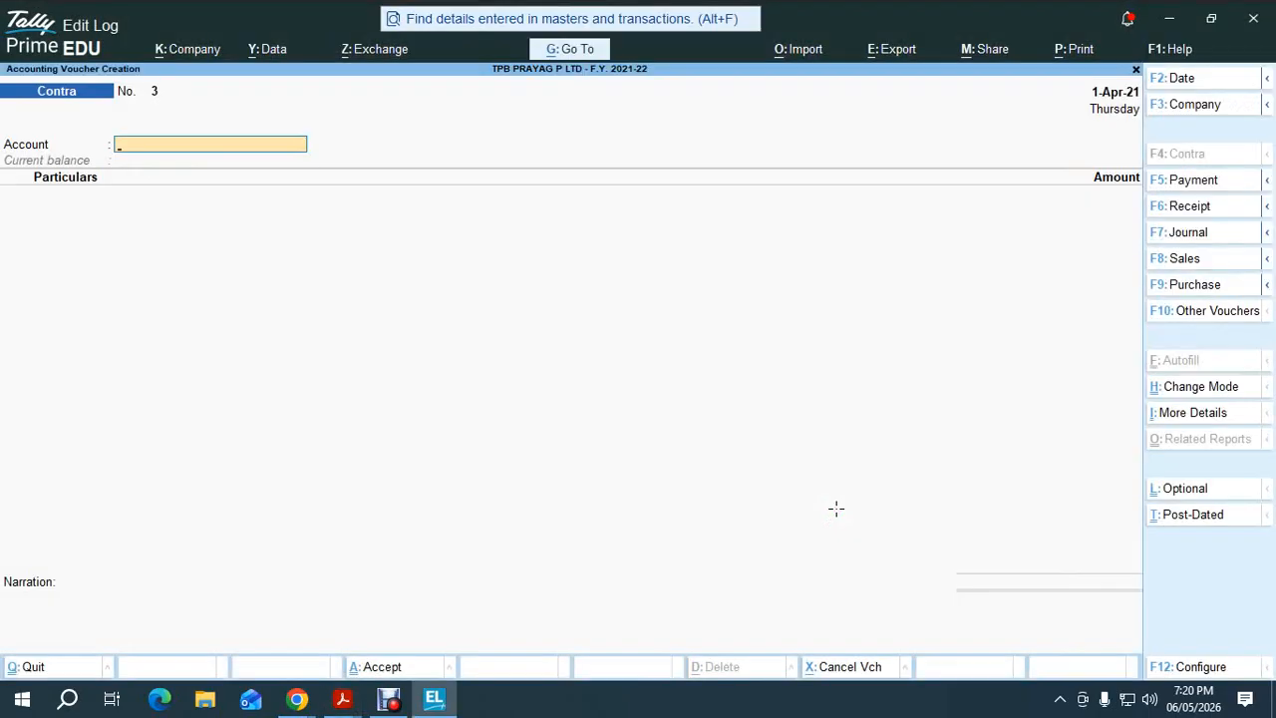
left_click(837, 512)
left_click(388, 678)
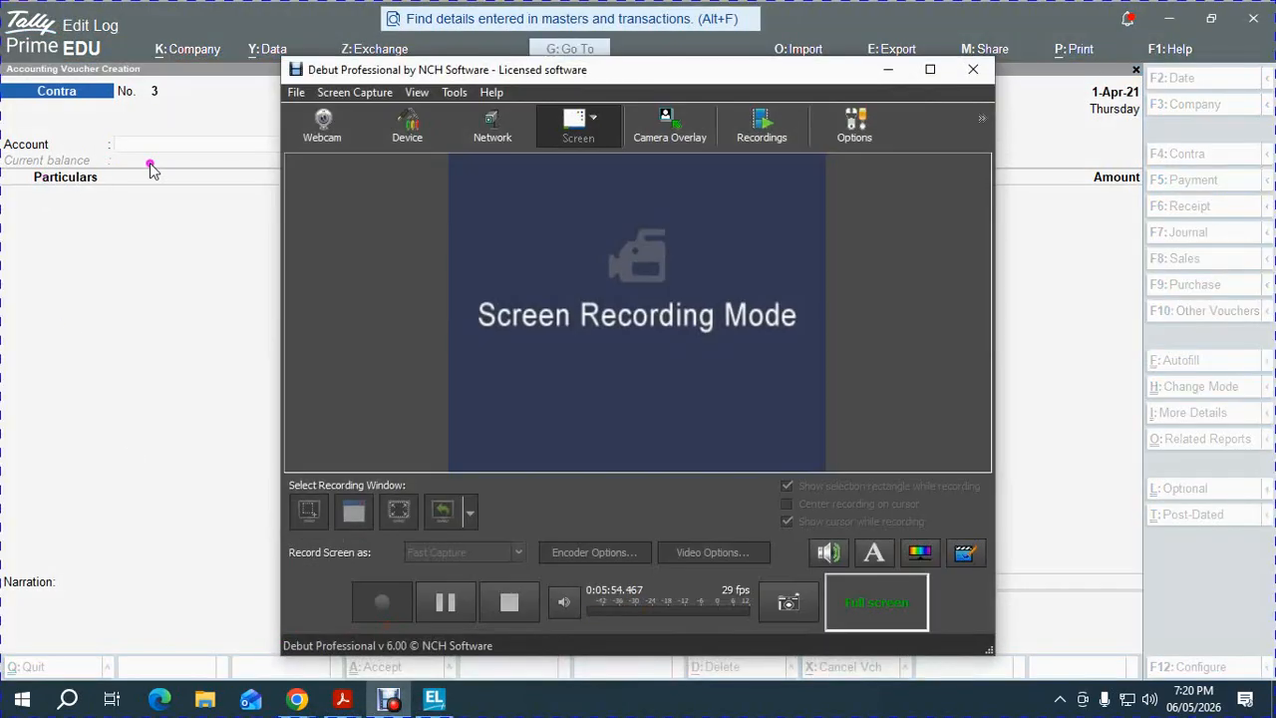
left_click(288, 96)
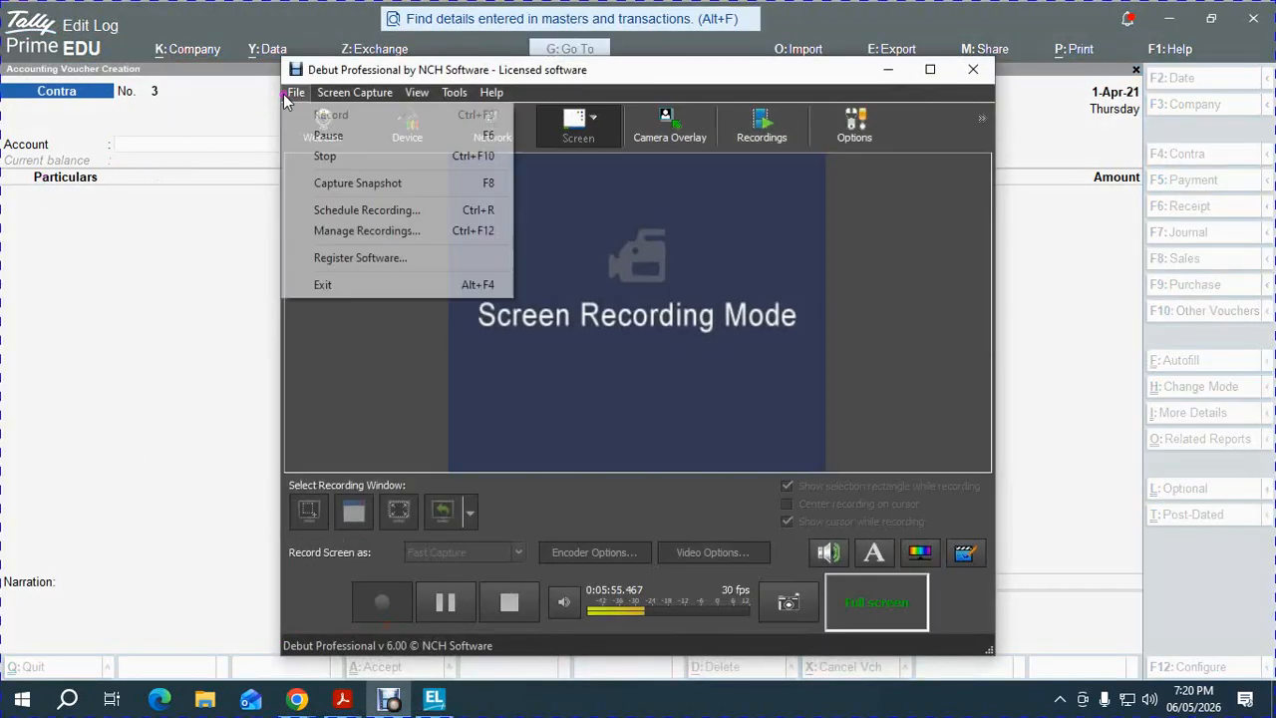
left_click(324, 156)
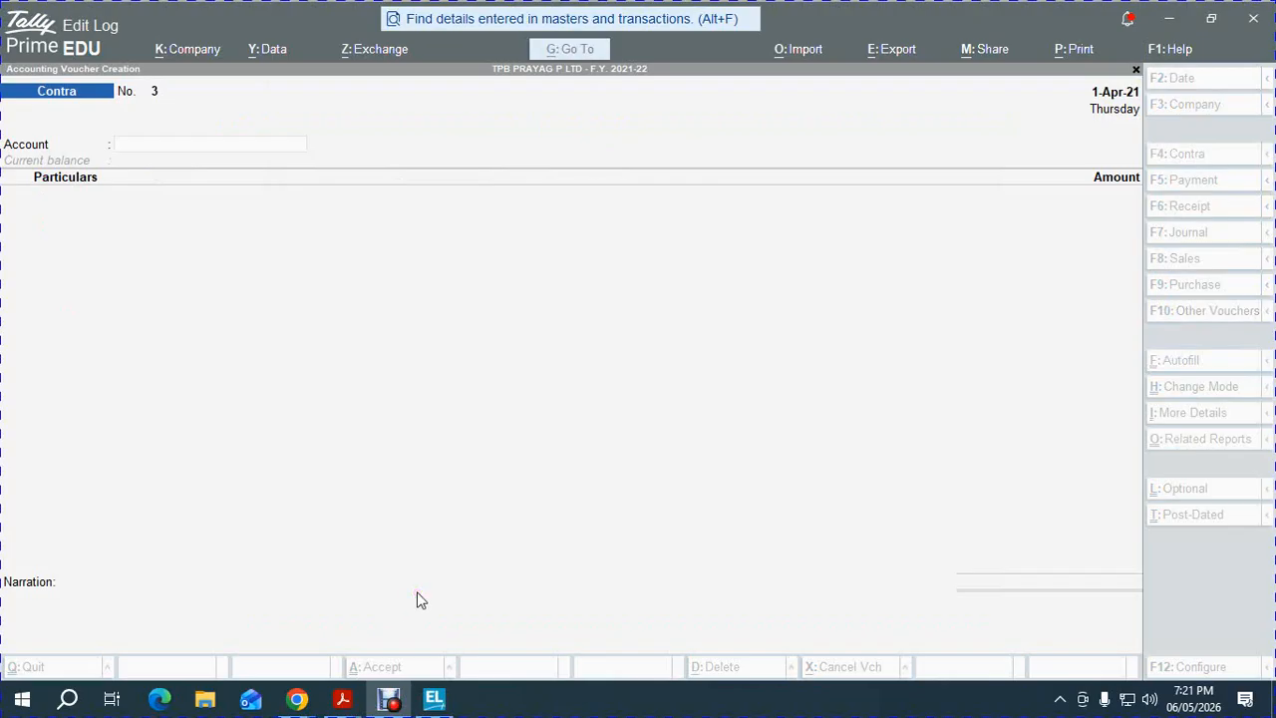
left_click(501, 536)
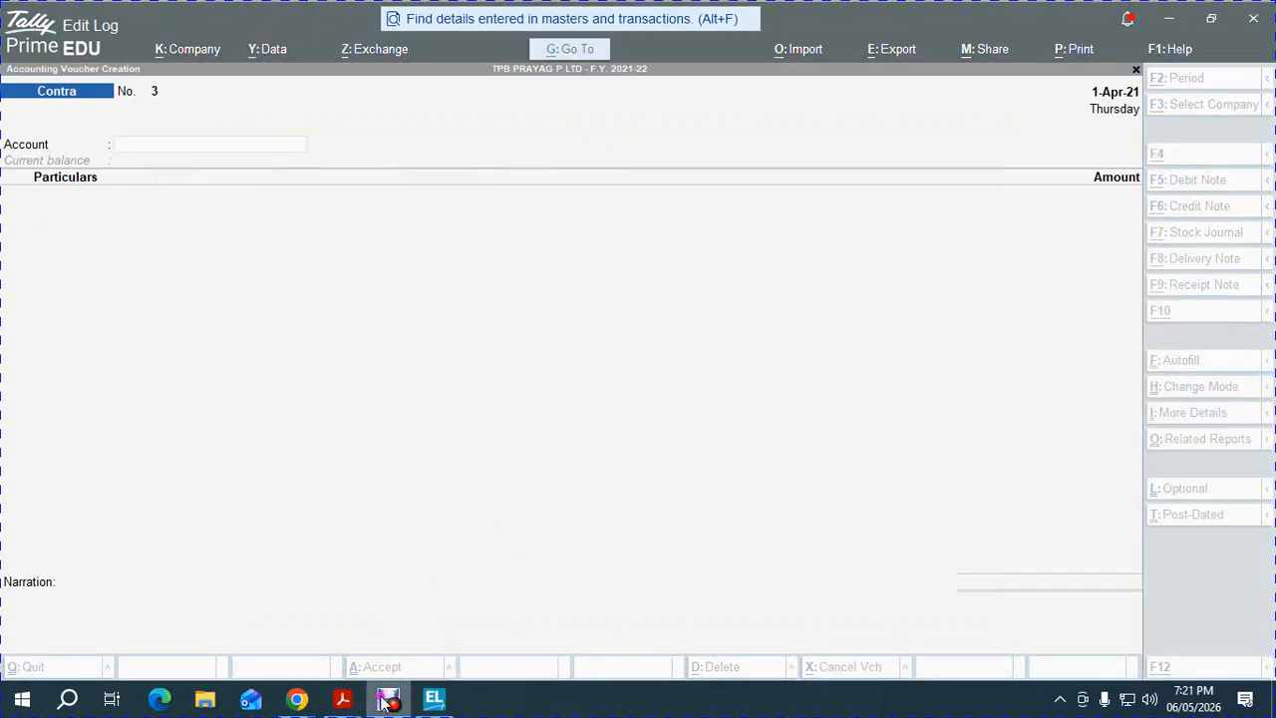
Step: Switch to Adobe Acrobat and close only Document 16.pdf, keeping Document 88.pdf open
mouse_move(340, 688)
left_click(464, 601)
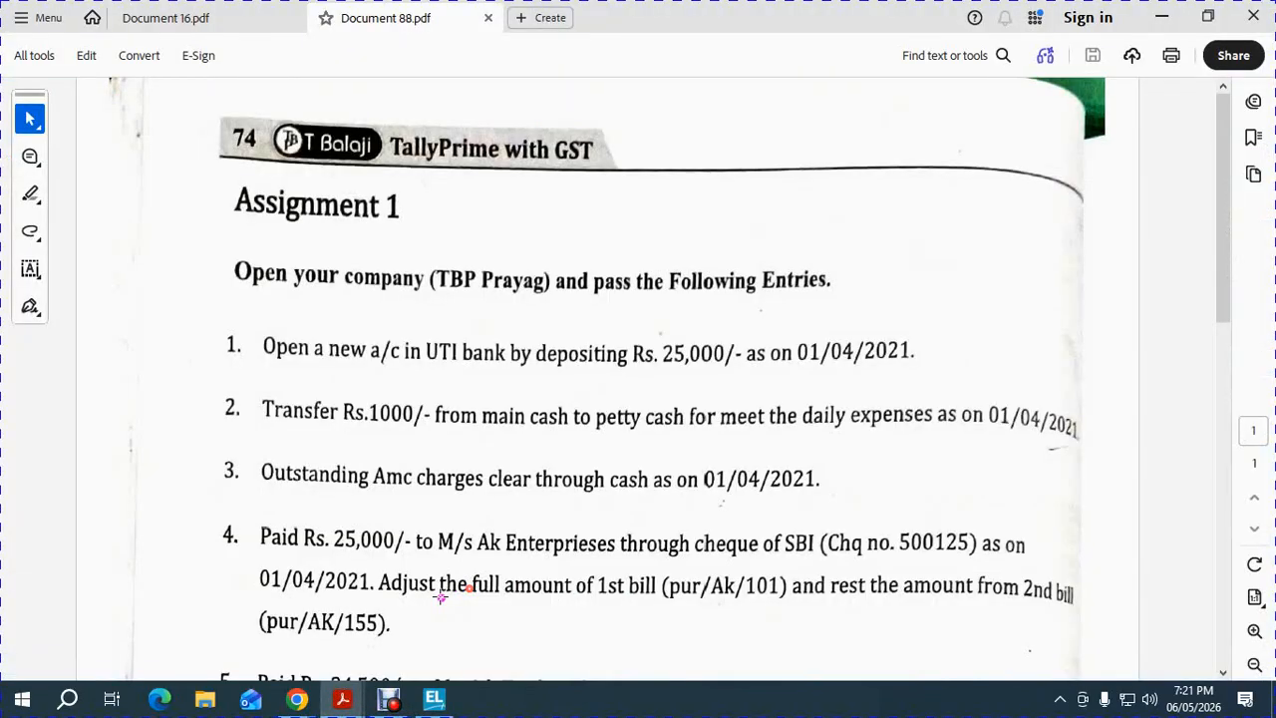
left_click(314, 646)
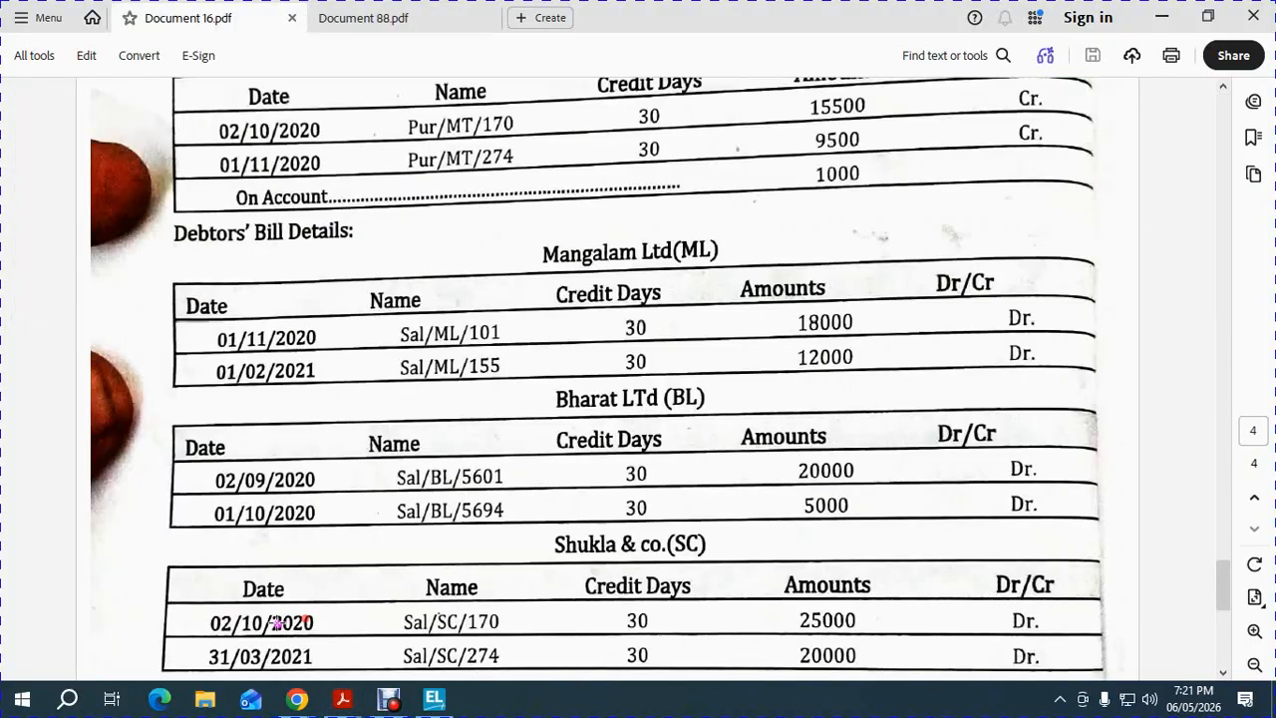
left_click(1253, 17)
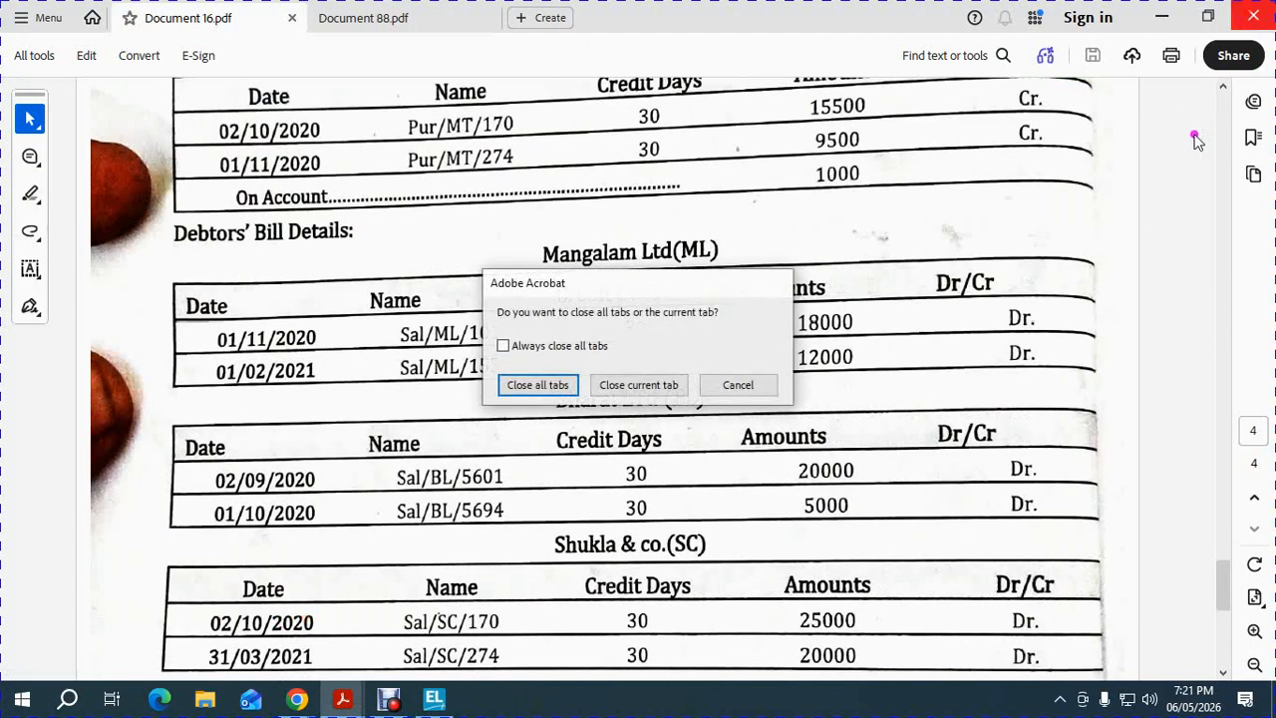
left_click(631, 383)
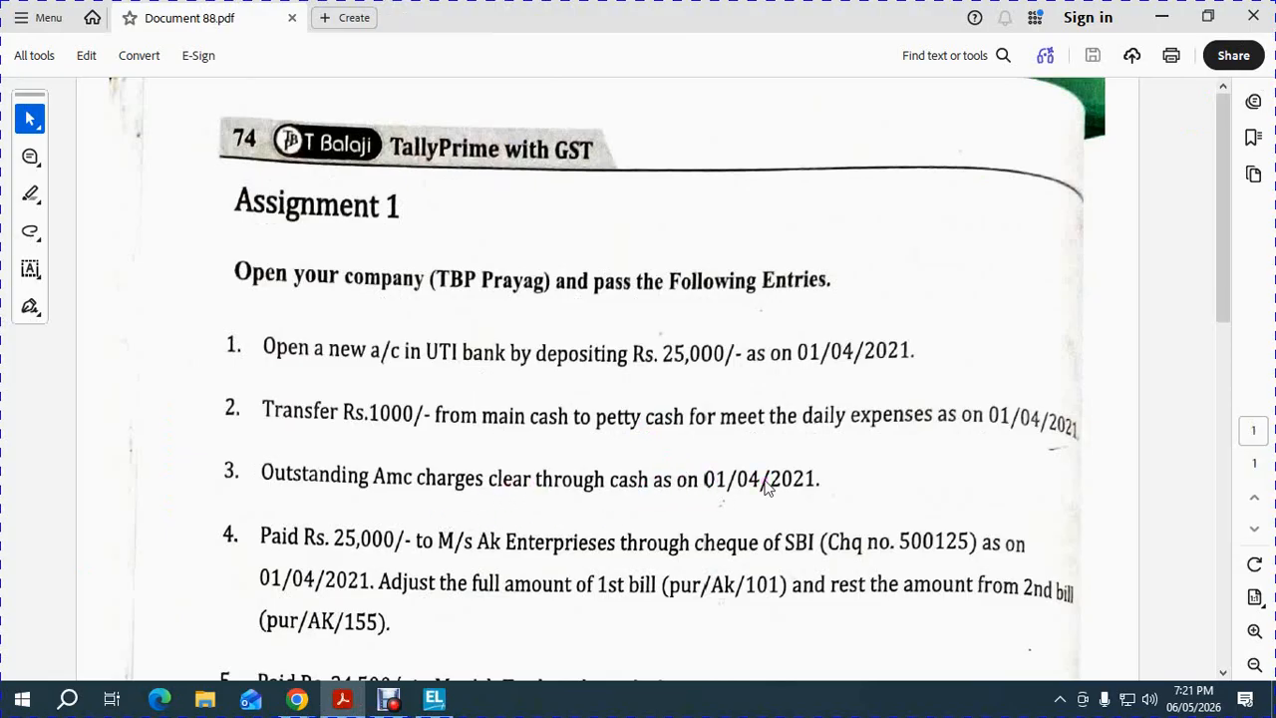
Step: Switch to TallyPrime and examine the OUTSTANDING EXPENSES balance in the Balance Sheet, then return to the Gateway of Tally
key("alt+Tab")
key("Tab")
key("Escape")
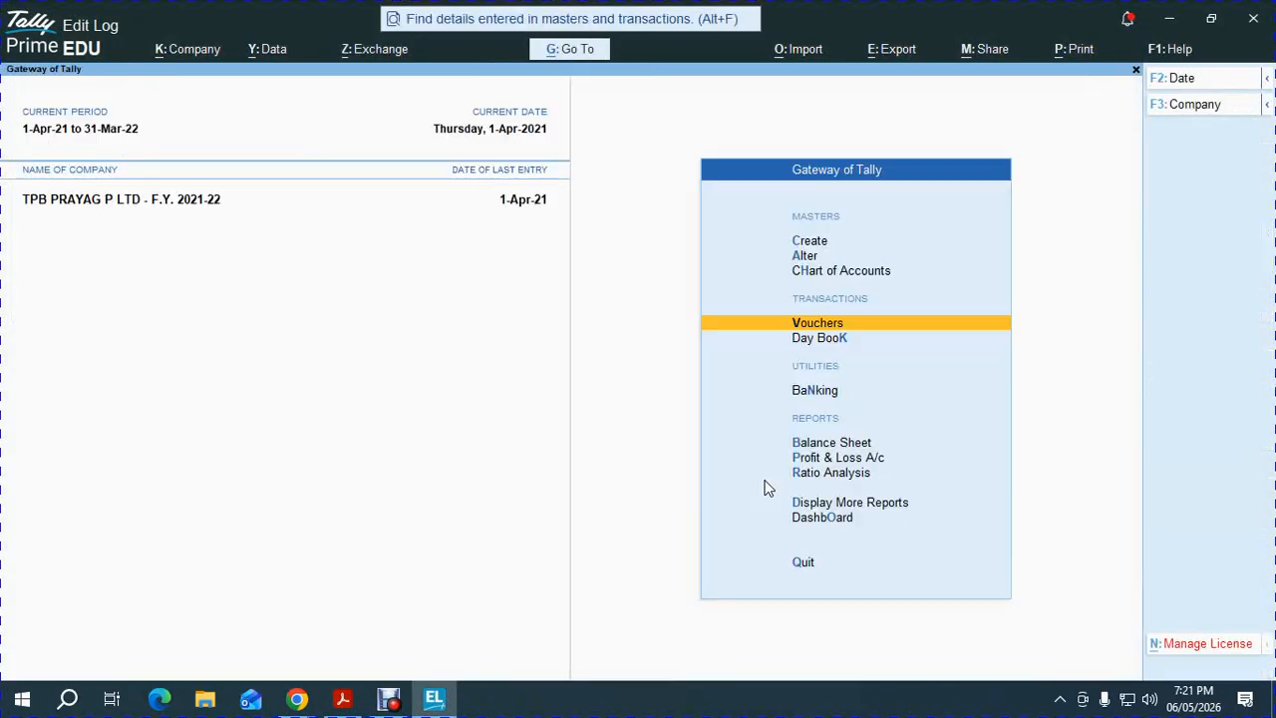
key("b")
key("Down")
key("Down")
key("Down")
key("Down")
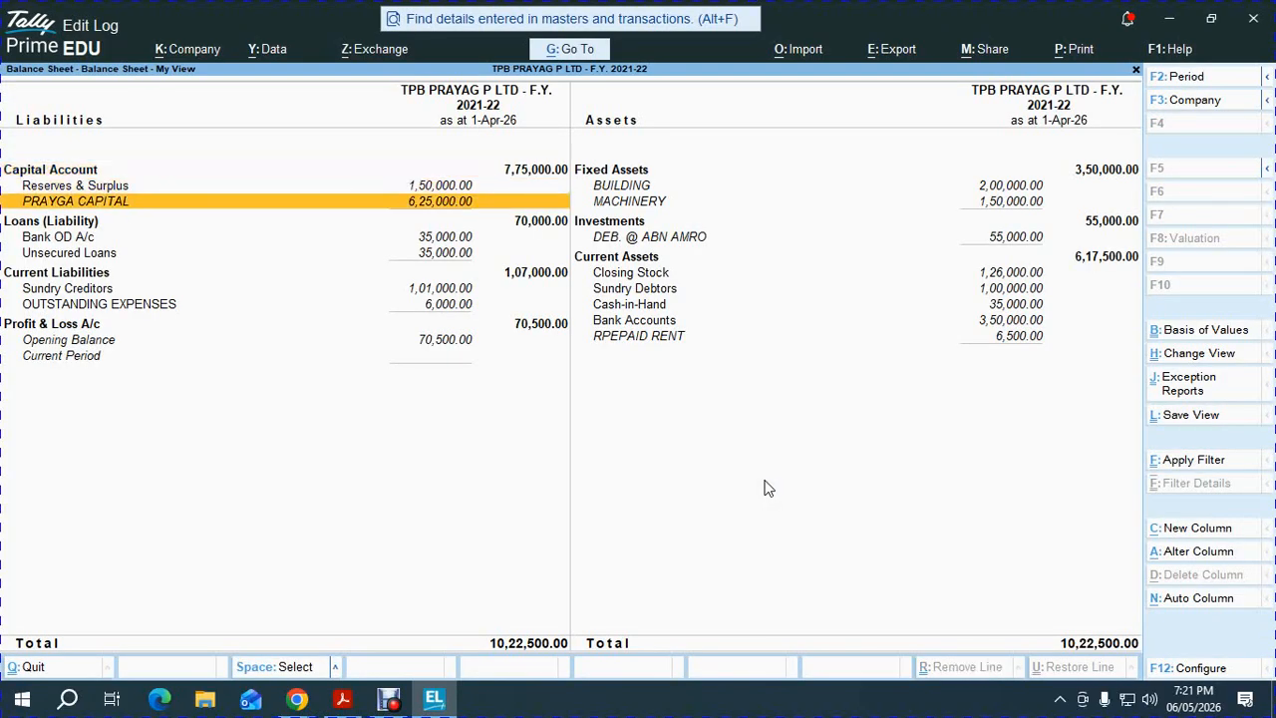
key("Down")
key("Down")
key("Down")
key("Down")
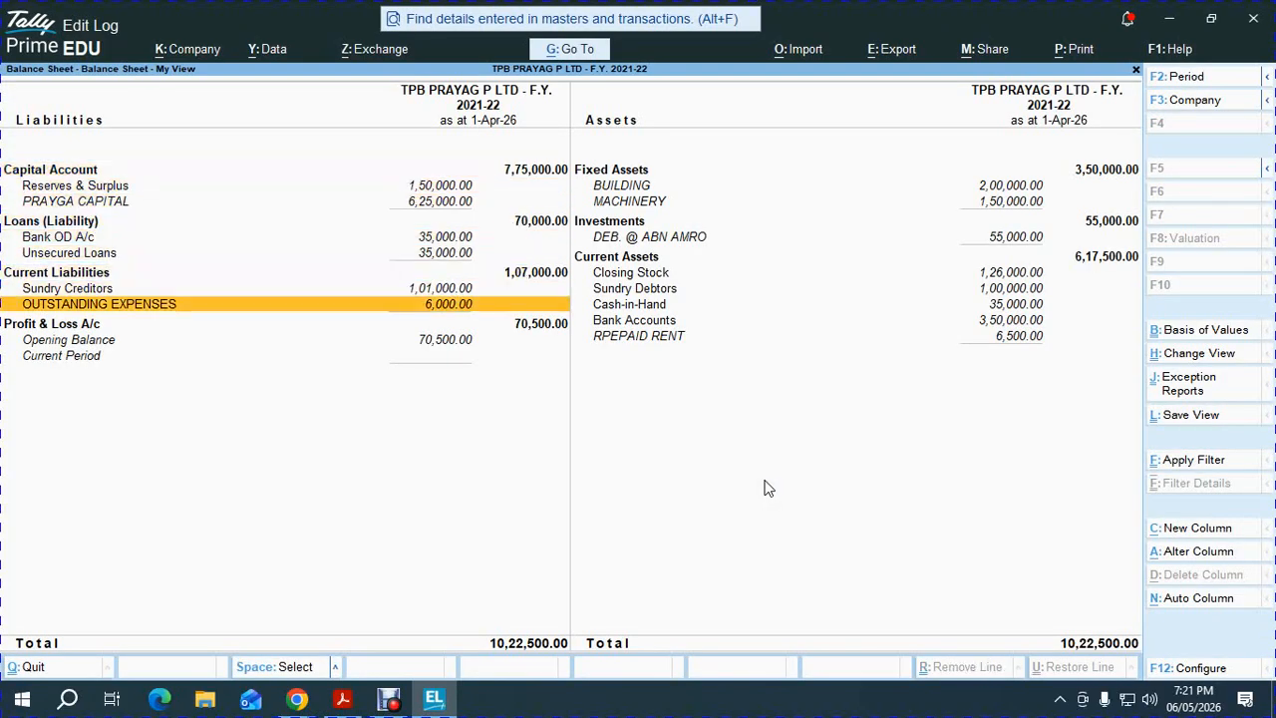
key("Return")
key("Escape")
key("Escape")
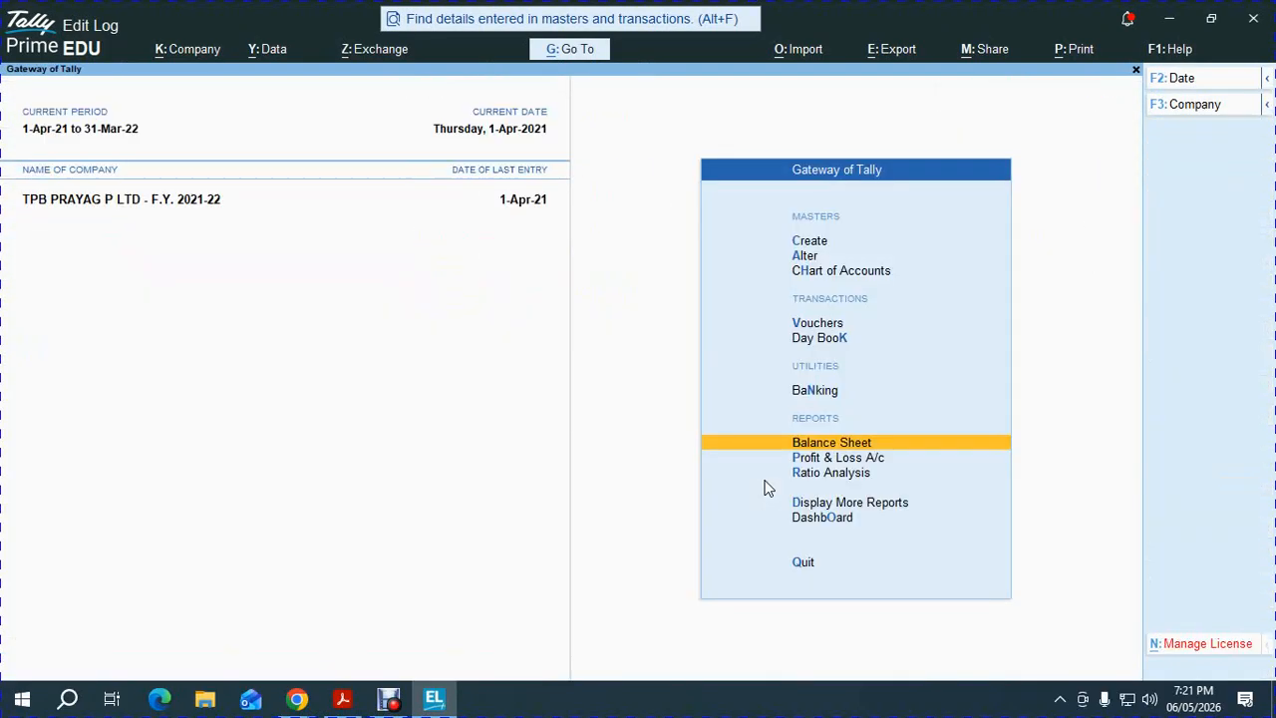
Step: Start a Payment voucher with Cash as the account and OUTSTANDING AMC CHARGES in the particulars, checking assignment entry 3 in the PDF
key("v")
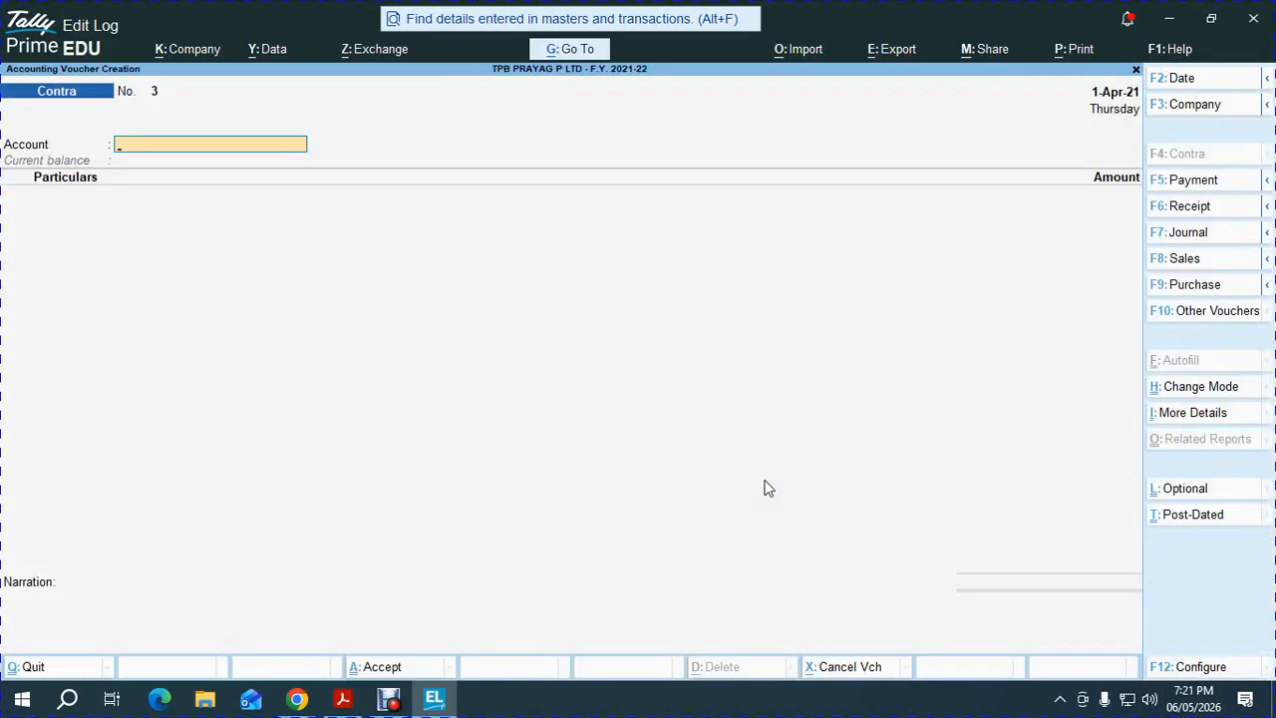
key("F5")
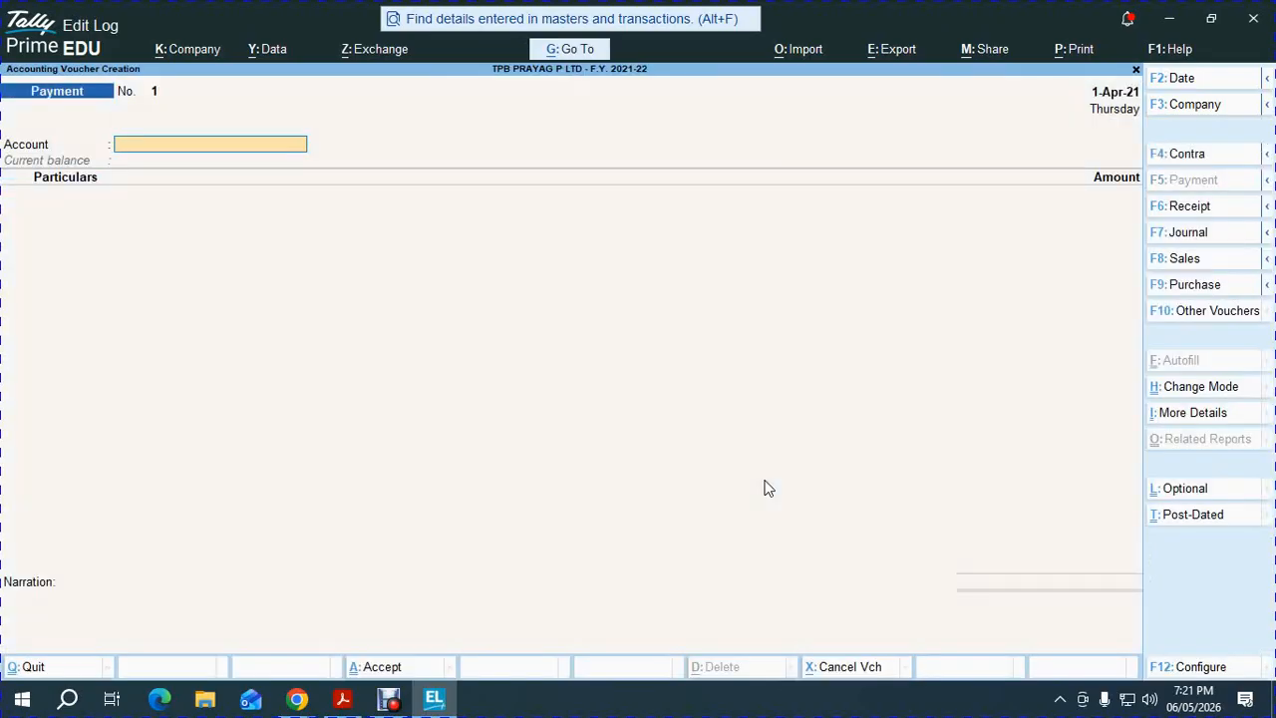
key("alt+Tab")
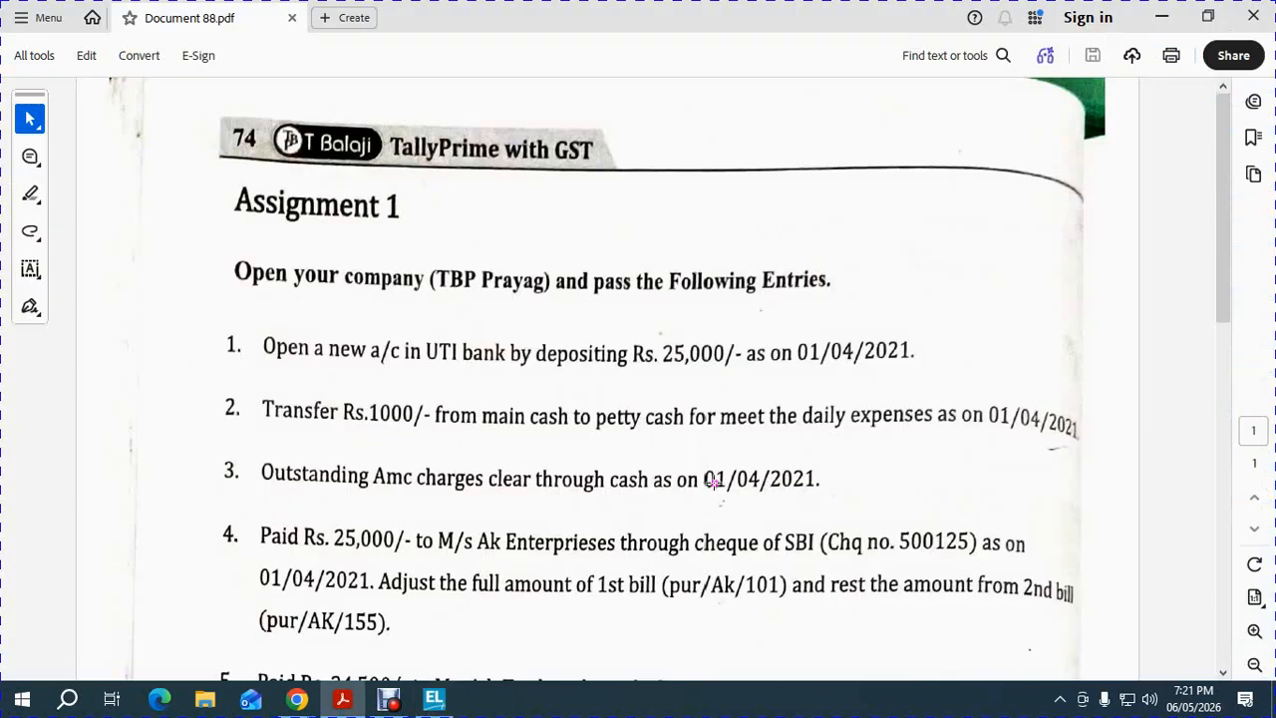
key("alt+Tab")
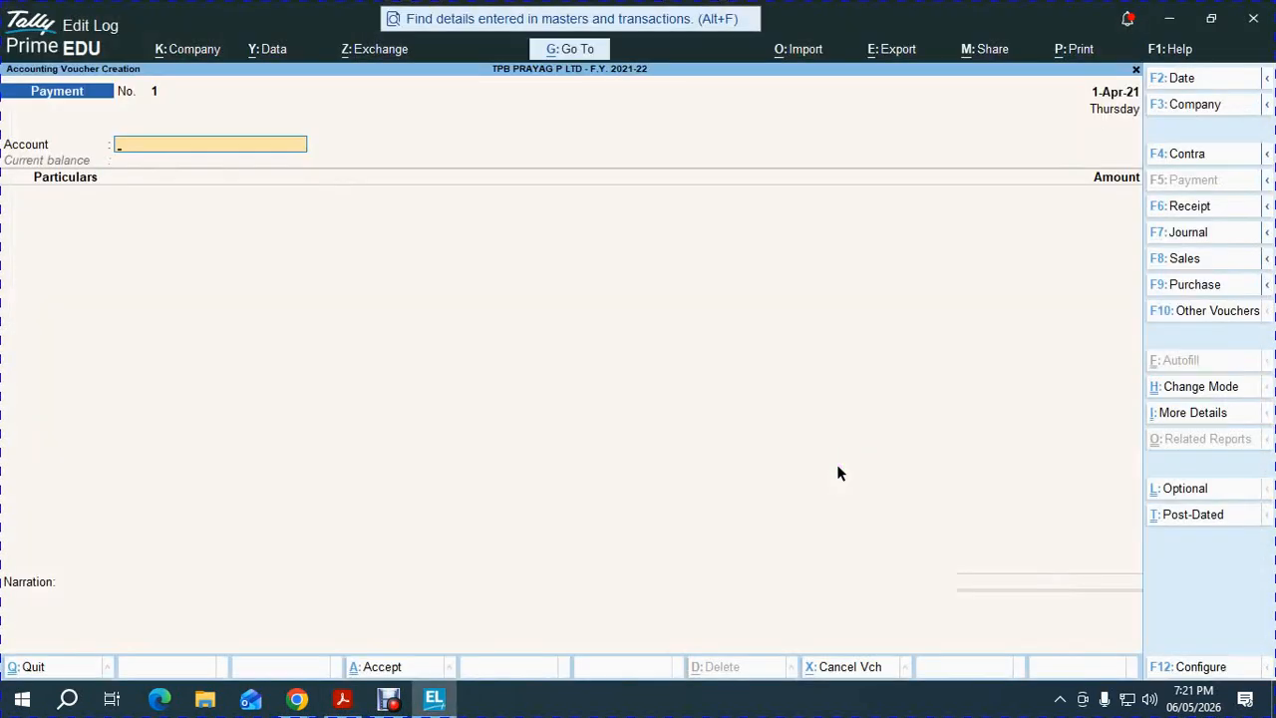
type("CA")
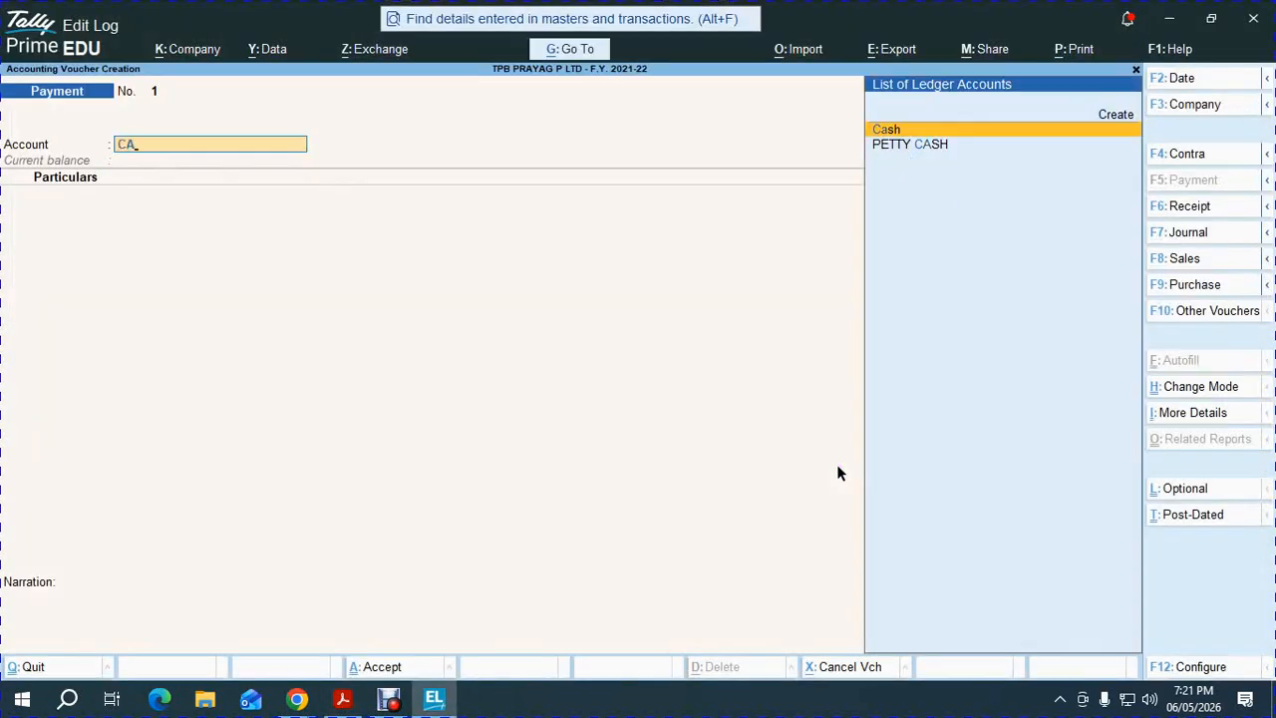
key("Return")
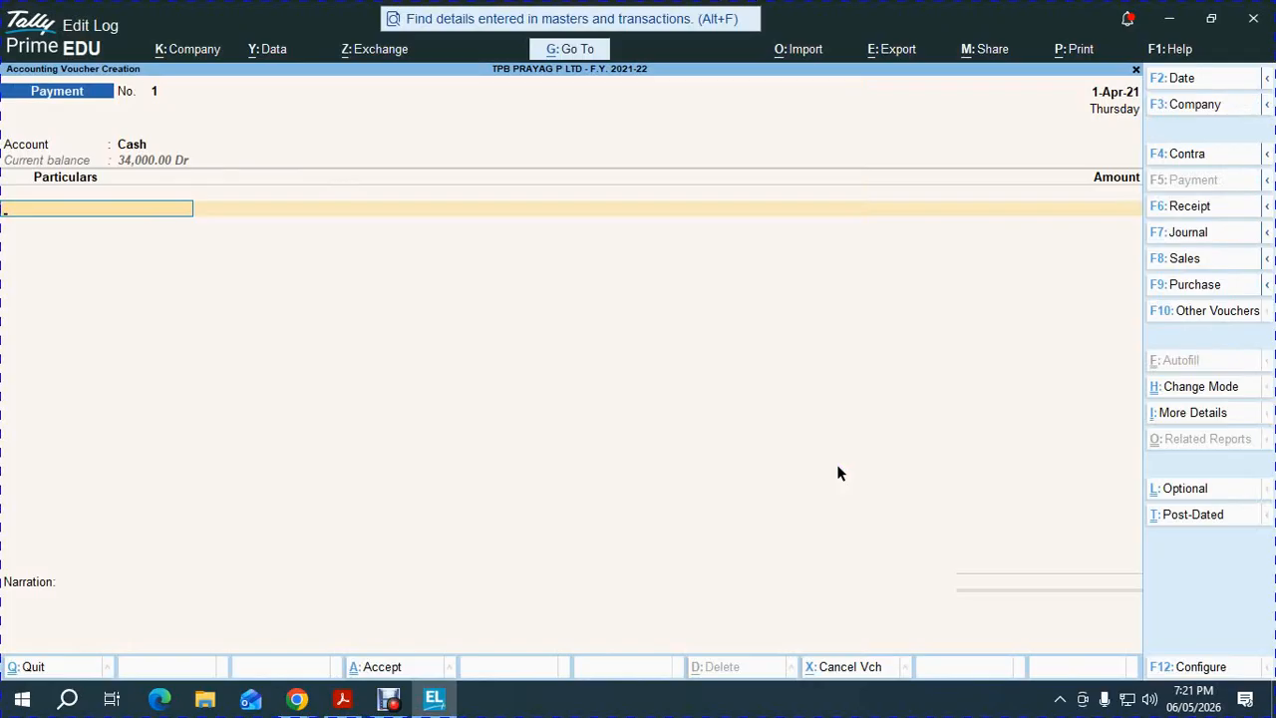
type("OUT")
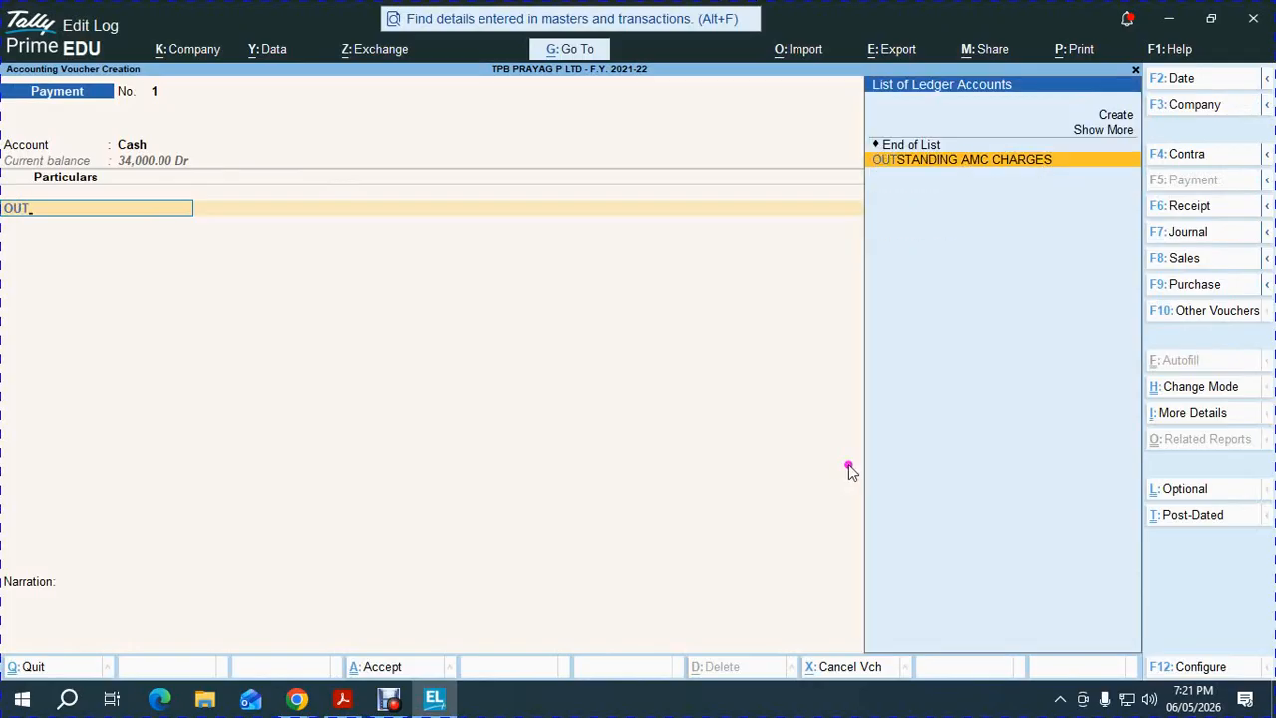
key("Return")
Step: Recheck the assignment PDF, enter 6,000 for the outstanding AMC charges, and save the Payment voucher without a narration
key("alt+Tab")
key("alt+Tab")
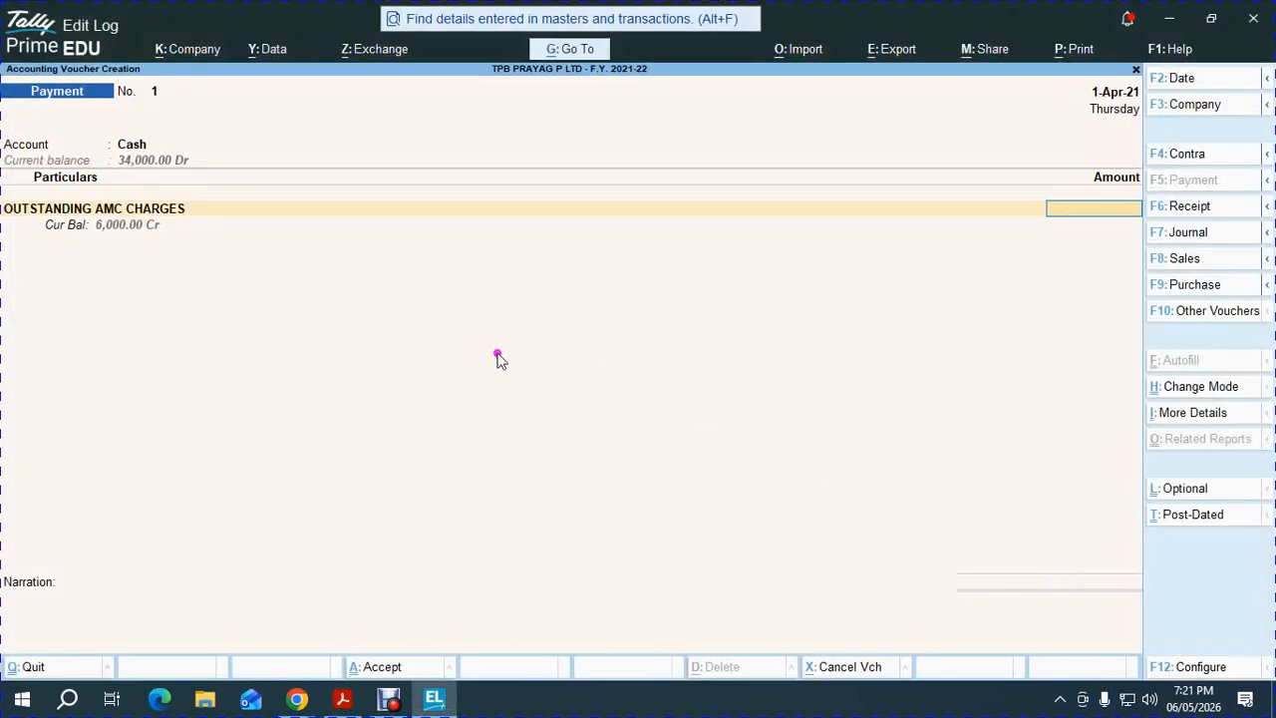
key("alt+Tab")
key("alt+Tab")
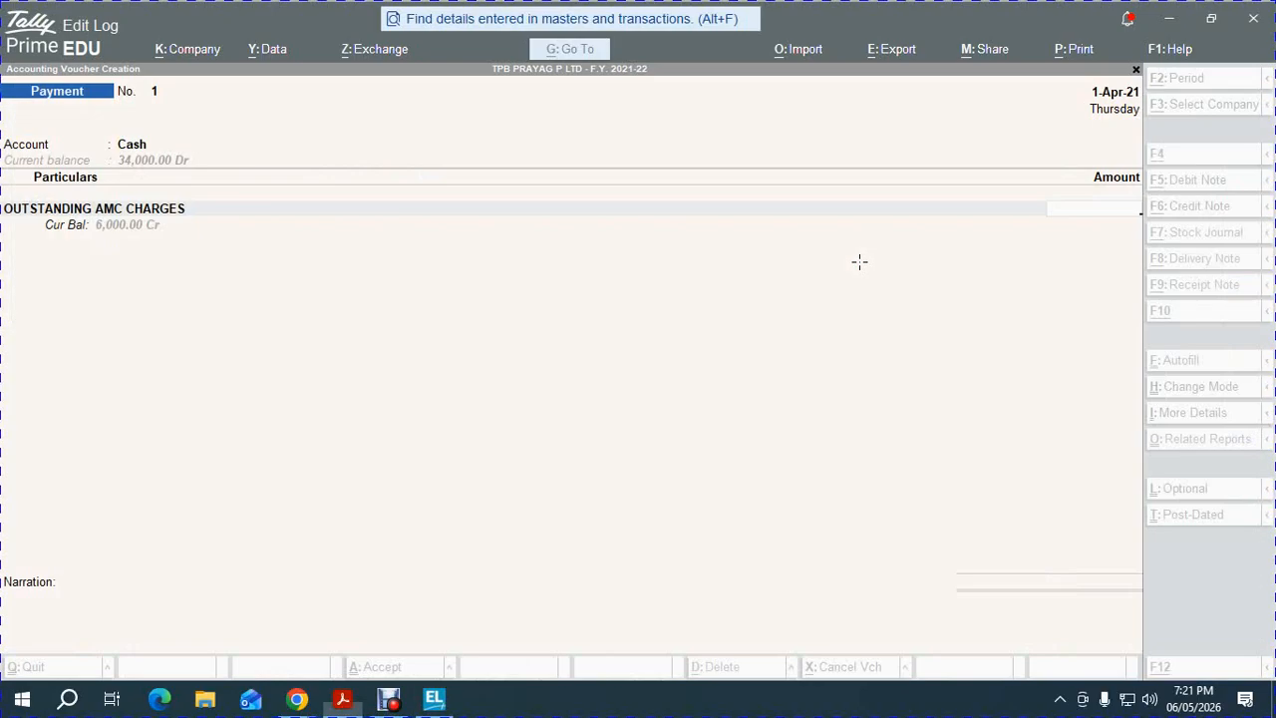
type("6,000")
key("Return")
key("Return")
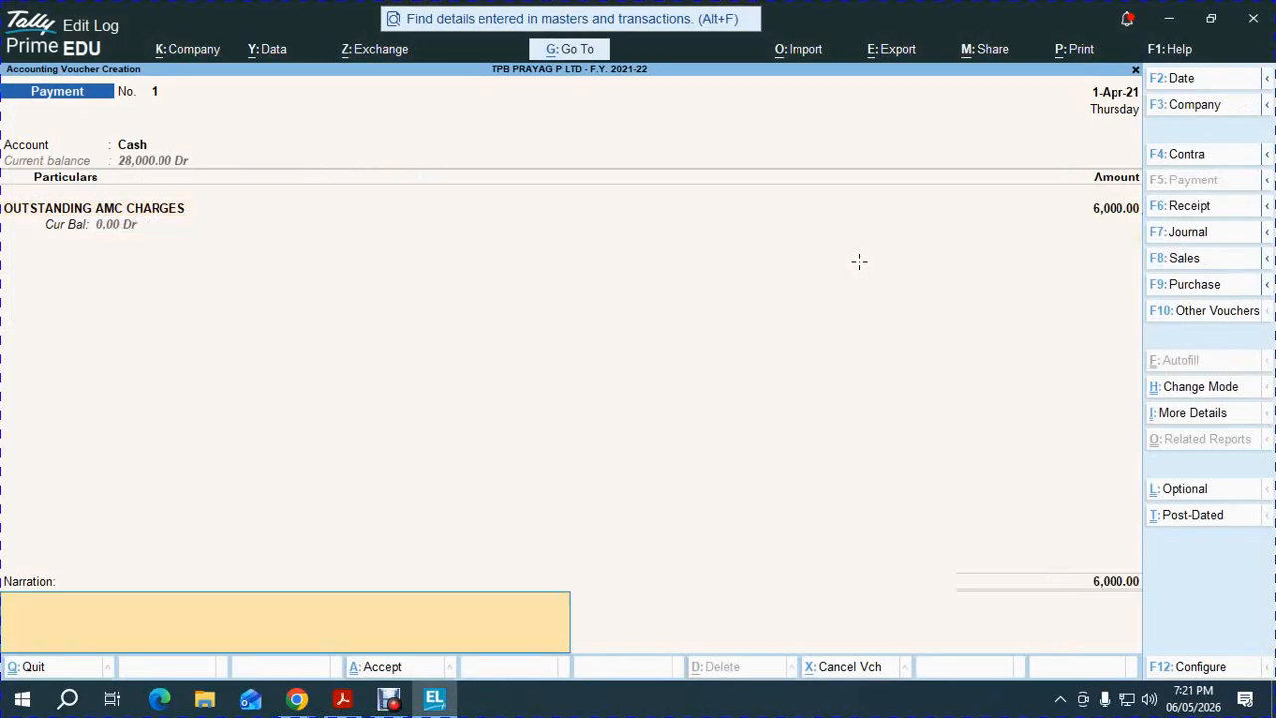
key("Return")
key("Return")
Step: Read assignment entry 4 in Document 88.pdf, and open the bill-wise view of the AK ENTERPRISES ledger in TallyPrime
key("alt+Tab")
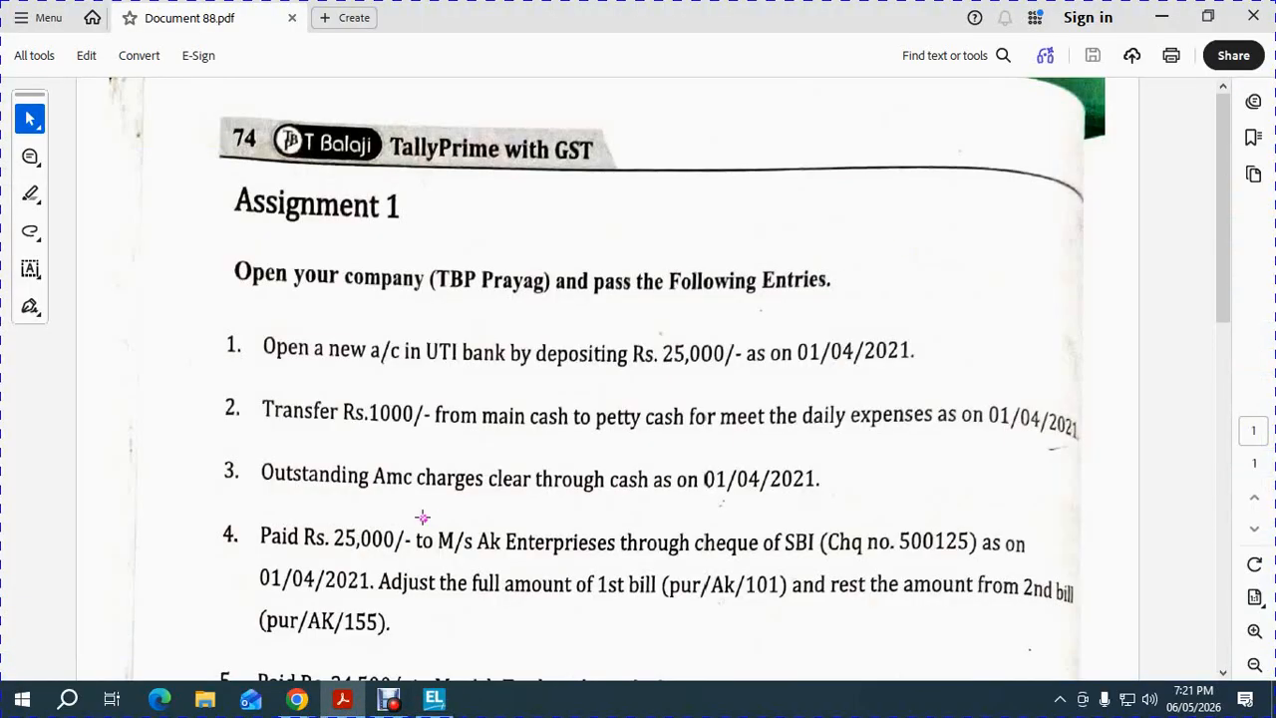
scroll(495, 518, "down", 1)
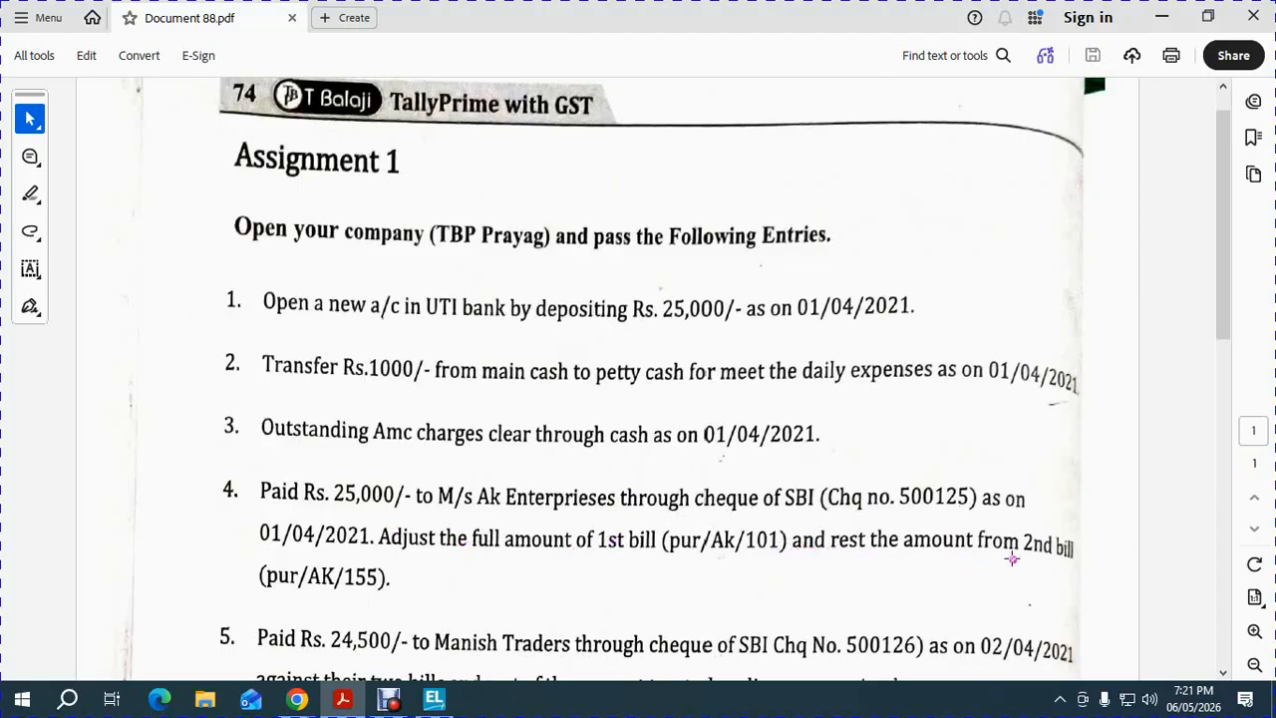
key("alt+Tab")
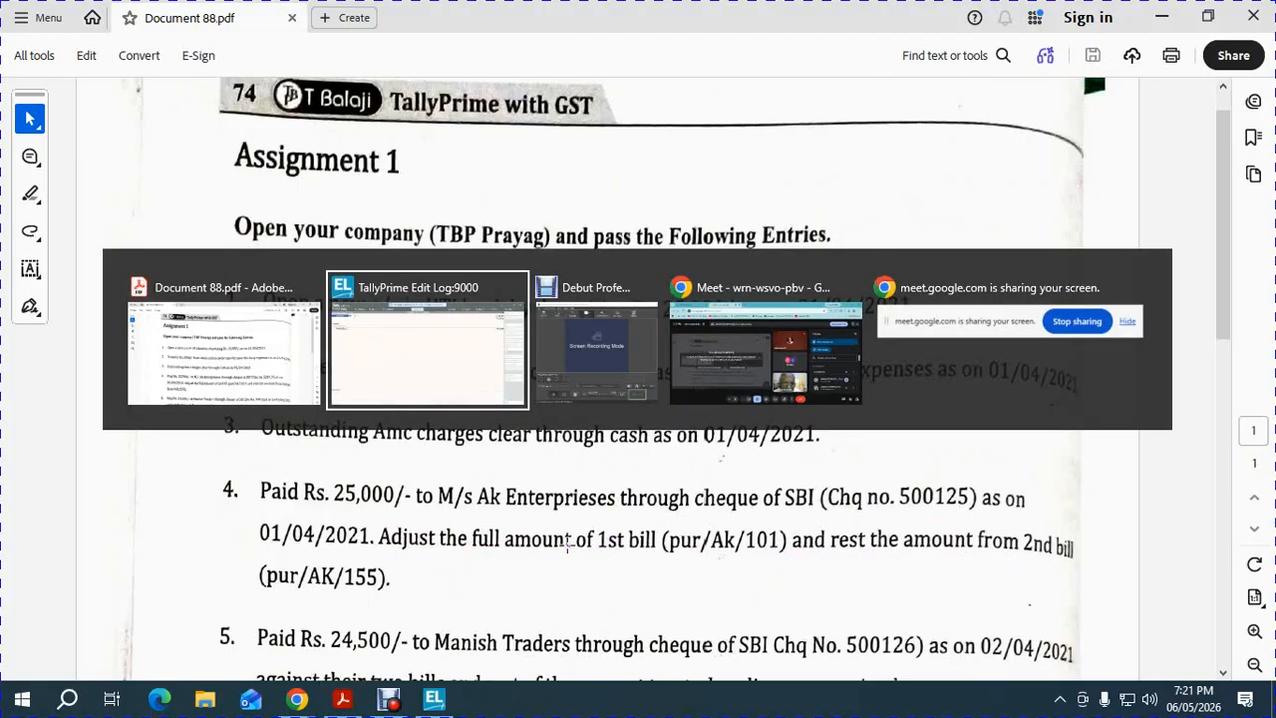
key("Escape")
type("yda")
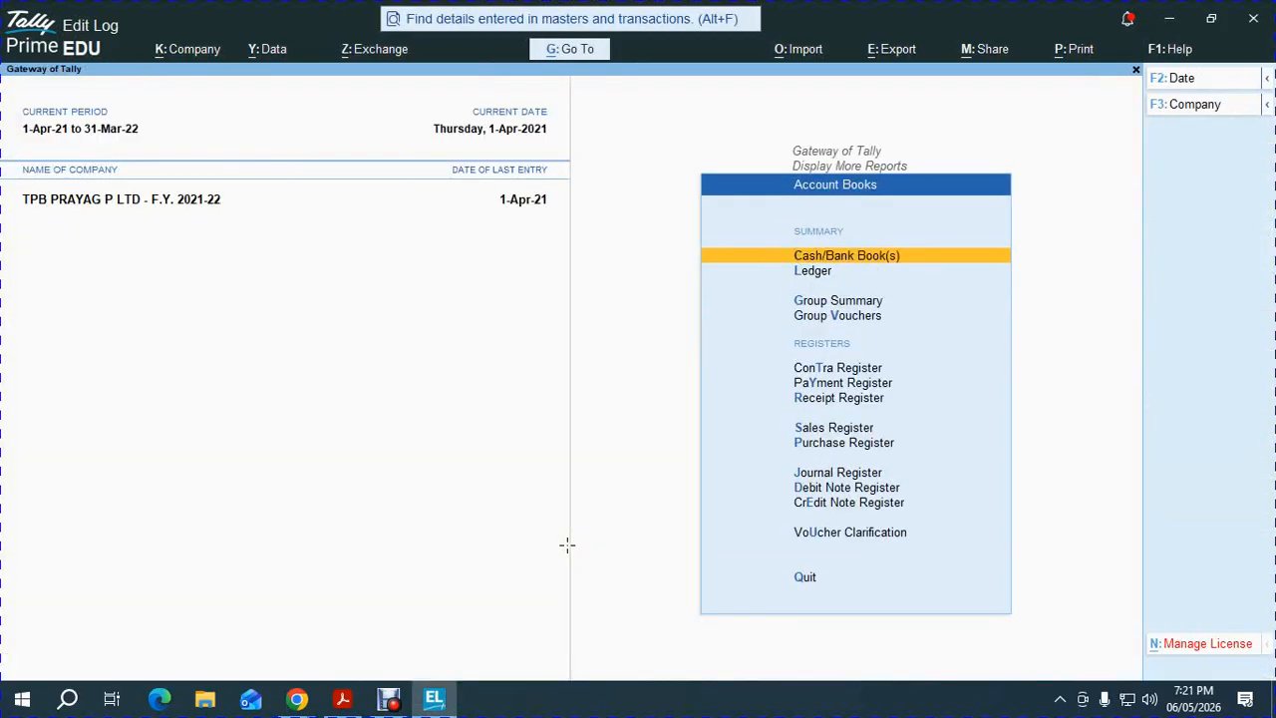
type("lak")
key("Return")
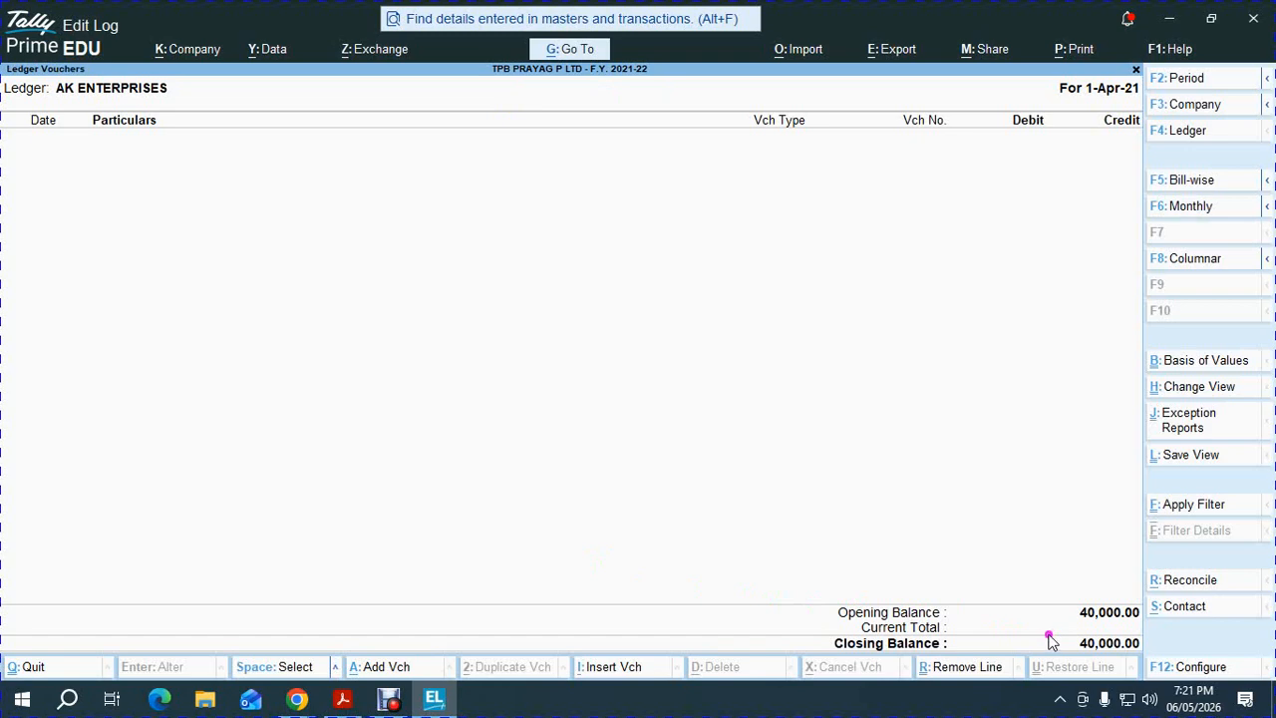
left_click(1173, 180)
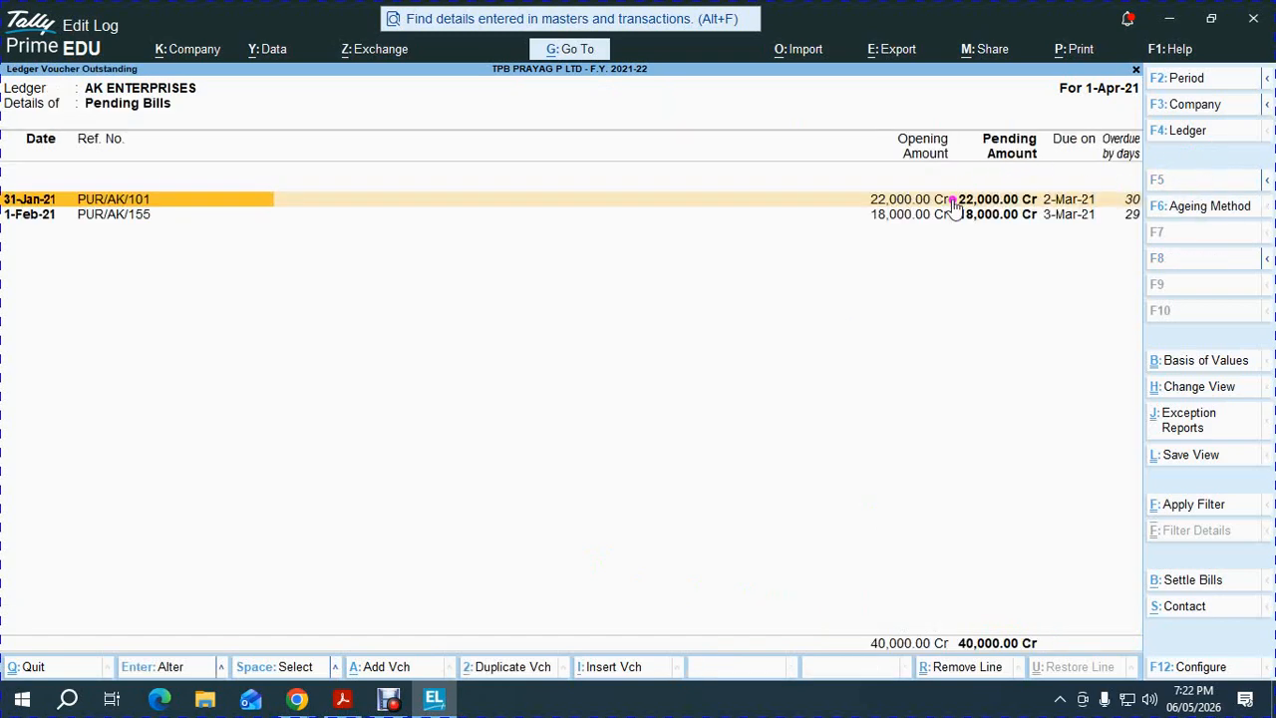
Step: Compare the pending AK ENTERPRISES bills with assignment entry 4 in the PDF, and return to the Gateway of Tally
key("alt+Tab")
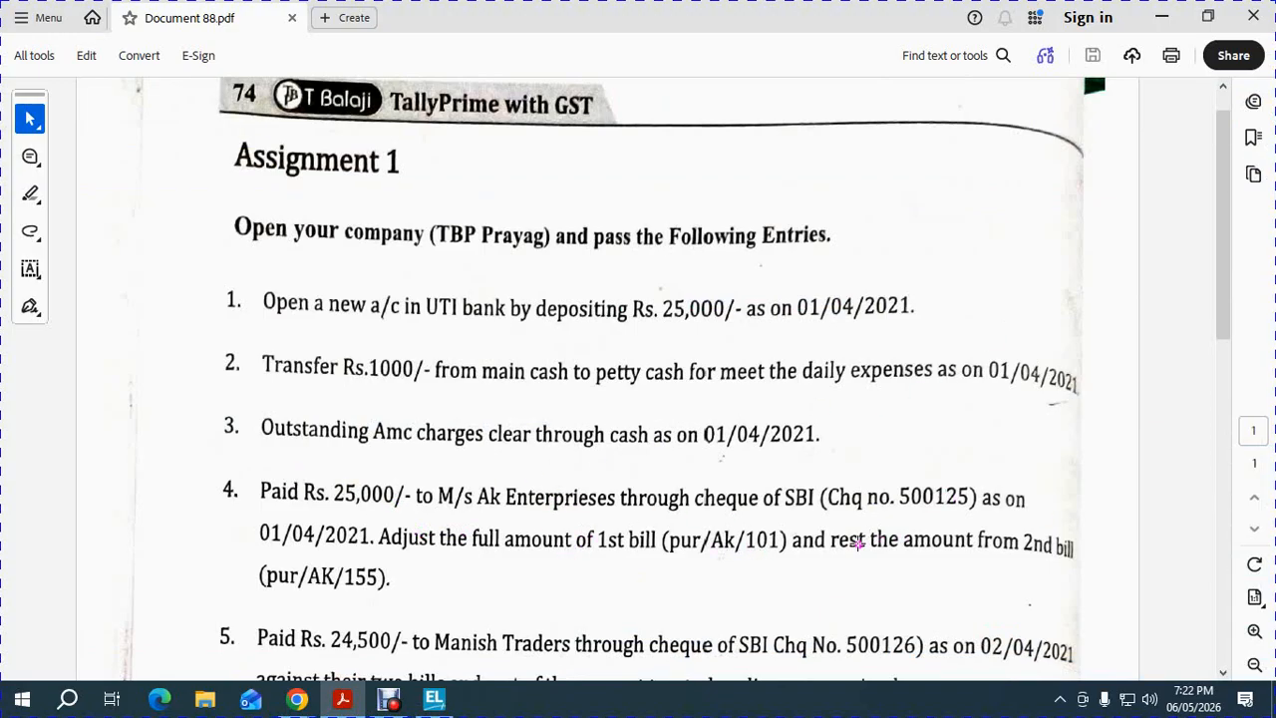
key("alt+Tab")
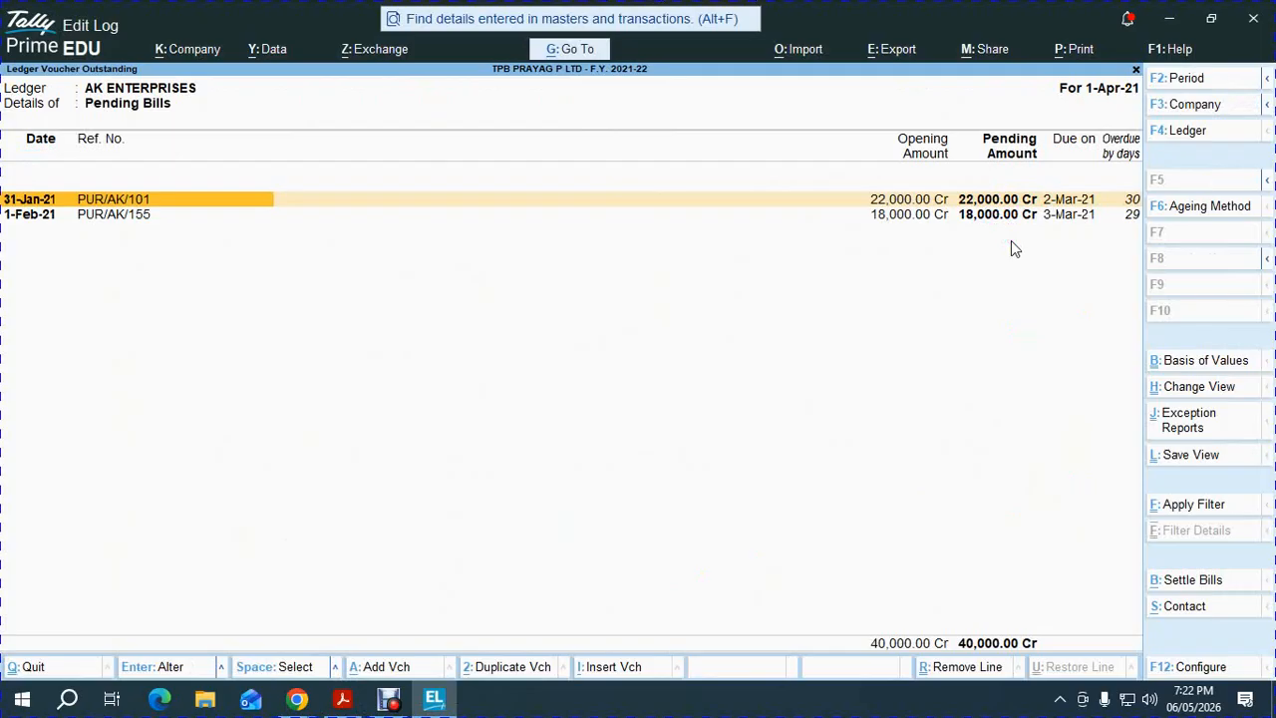
key("Escape")
key("Escape")
key("Escape")
key("Escape")
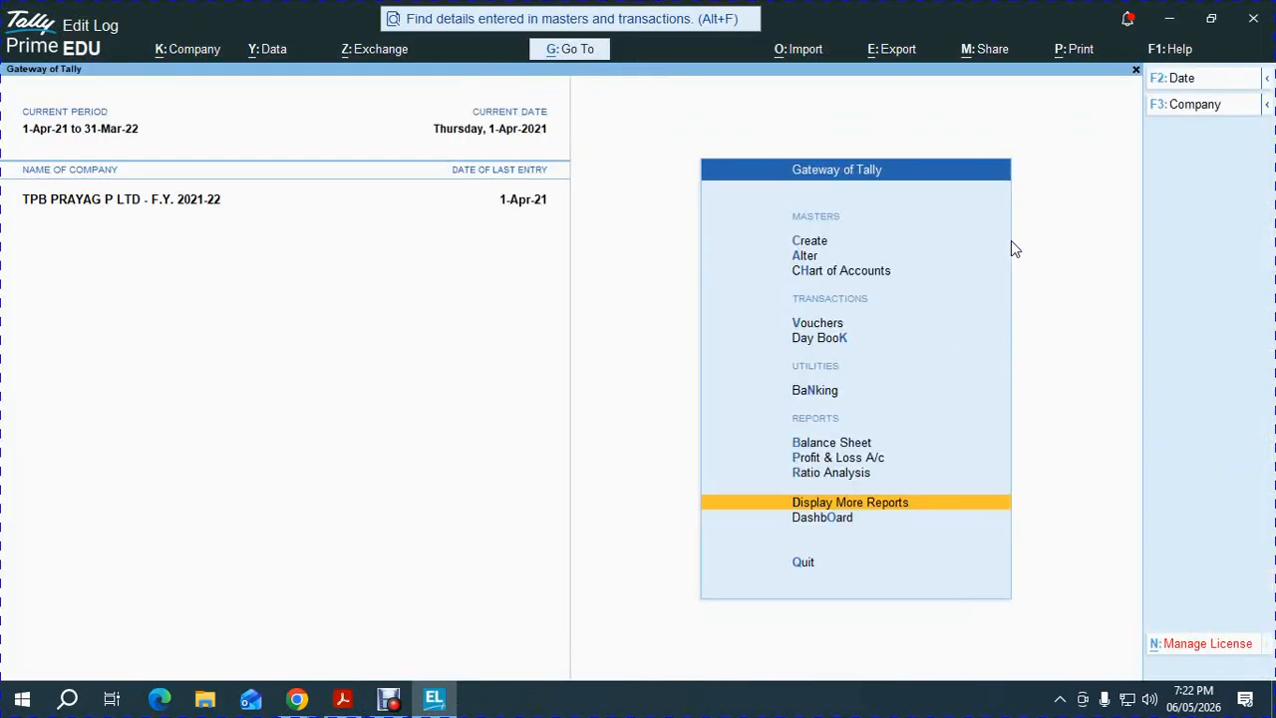
Step: Start a Receipt voucher, recheck assignment entry 4 in the PDF, and set SBI A/C as the voucher's account
key("v")
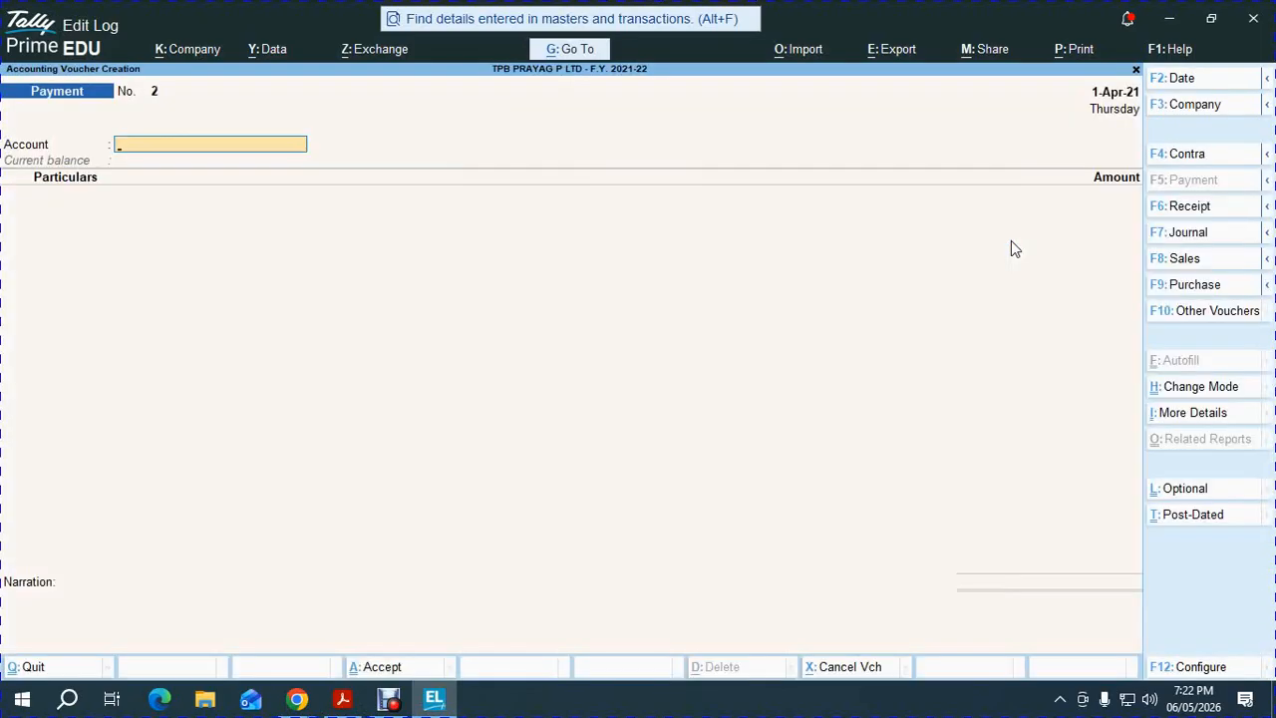
key("F6")
key("alt+Tab")
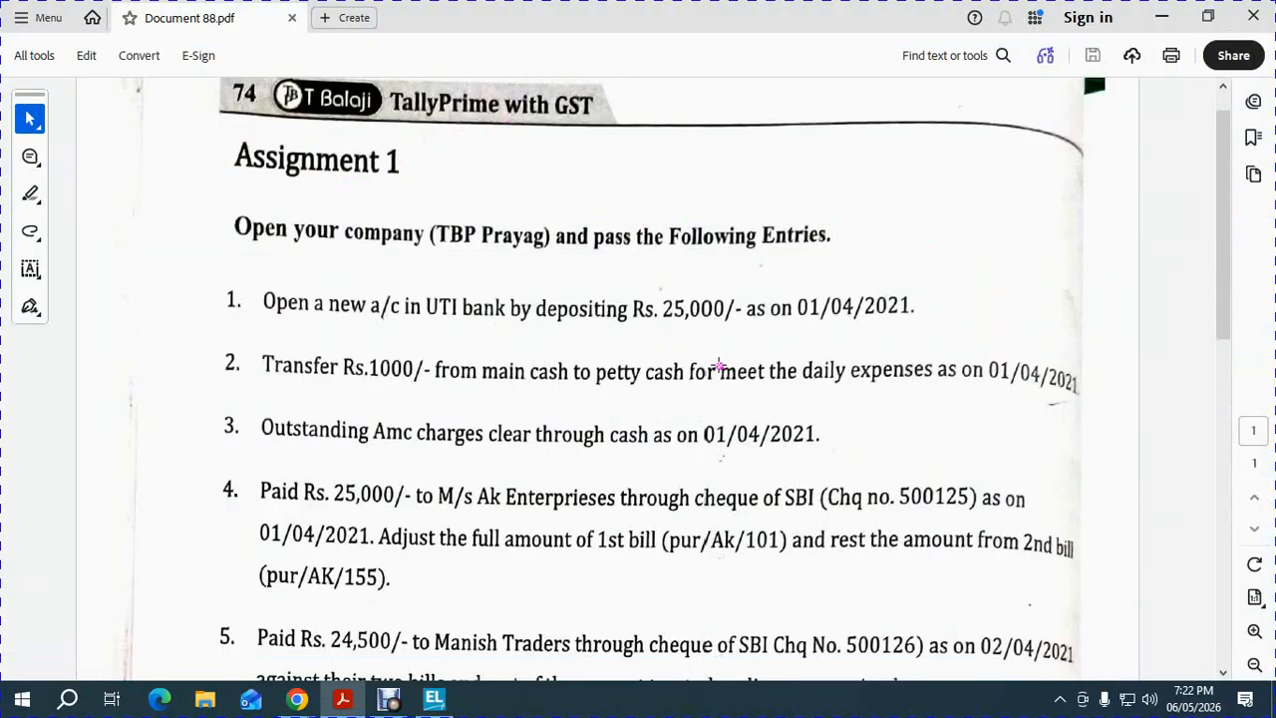
key("alt+Tab")
key("alt+Tab")
key("alt+Tab")
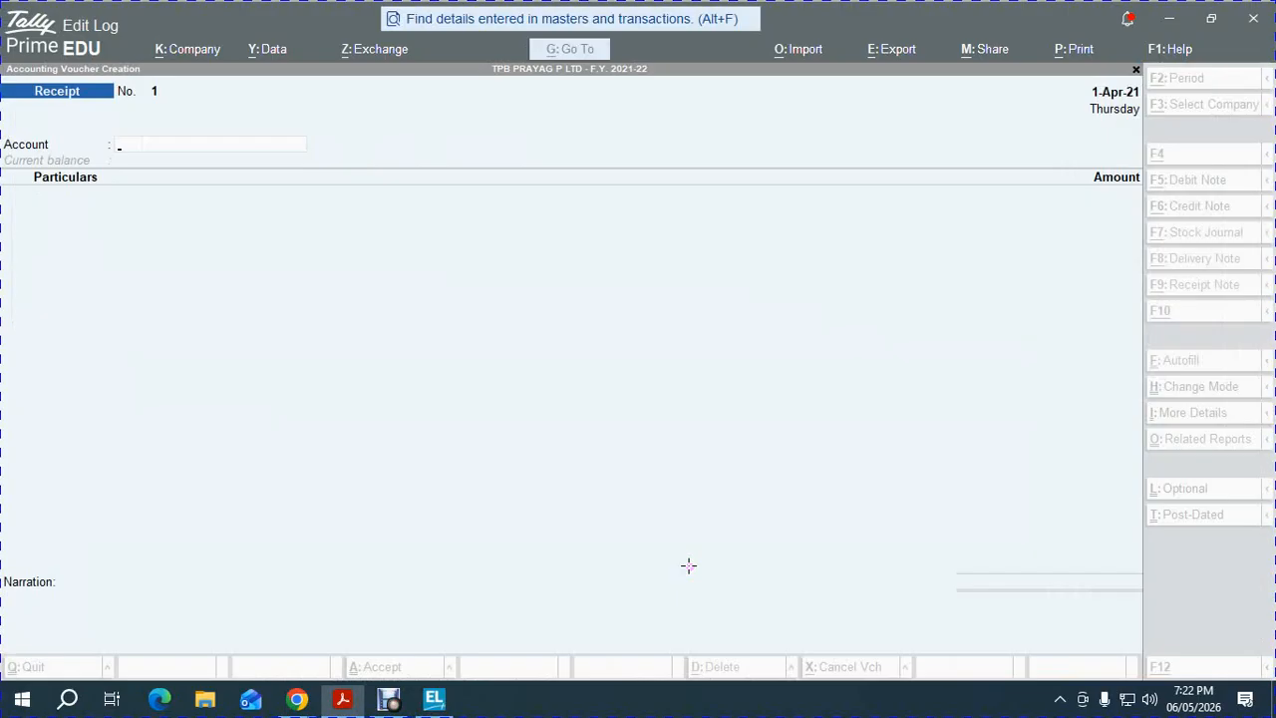
type("BA")
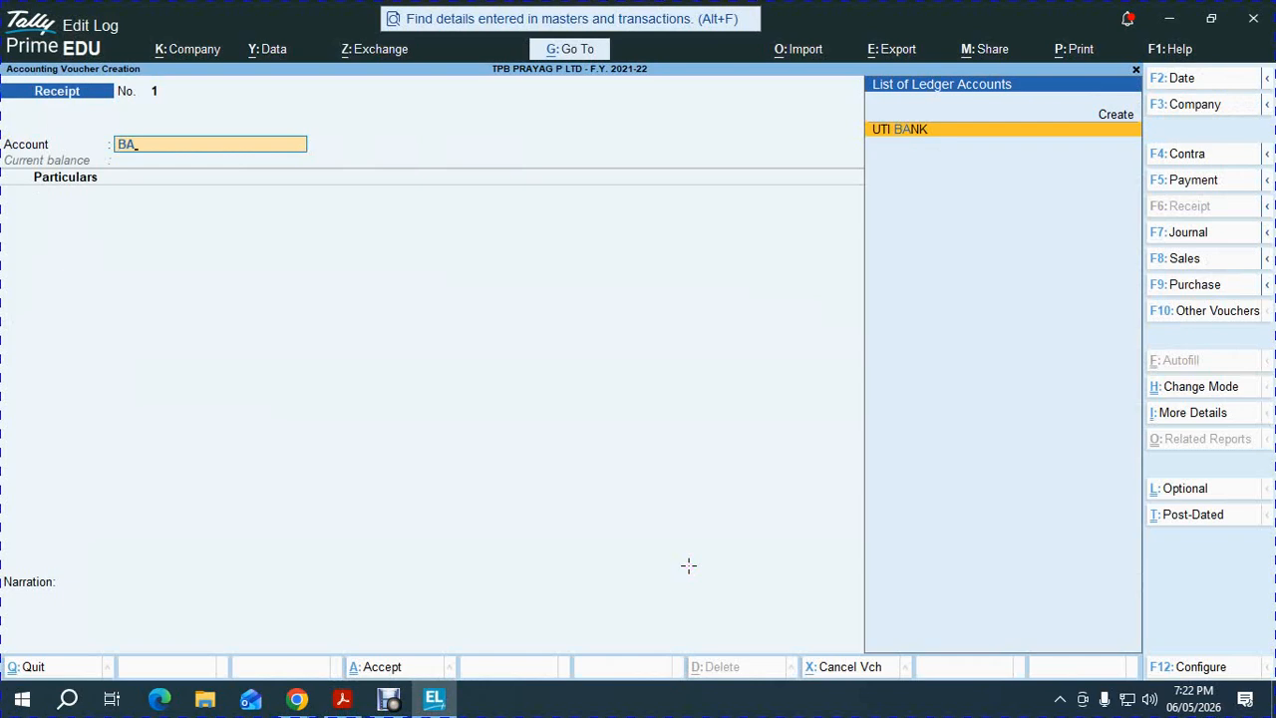
key("BackSpace")
key("BackSpace")
type("SB")
key("Return")
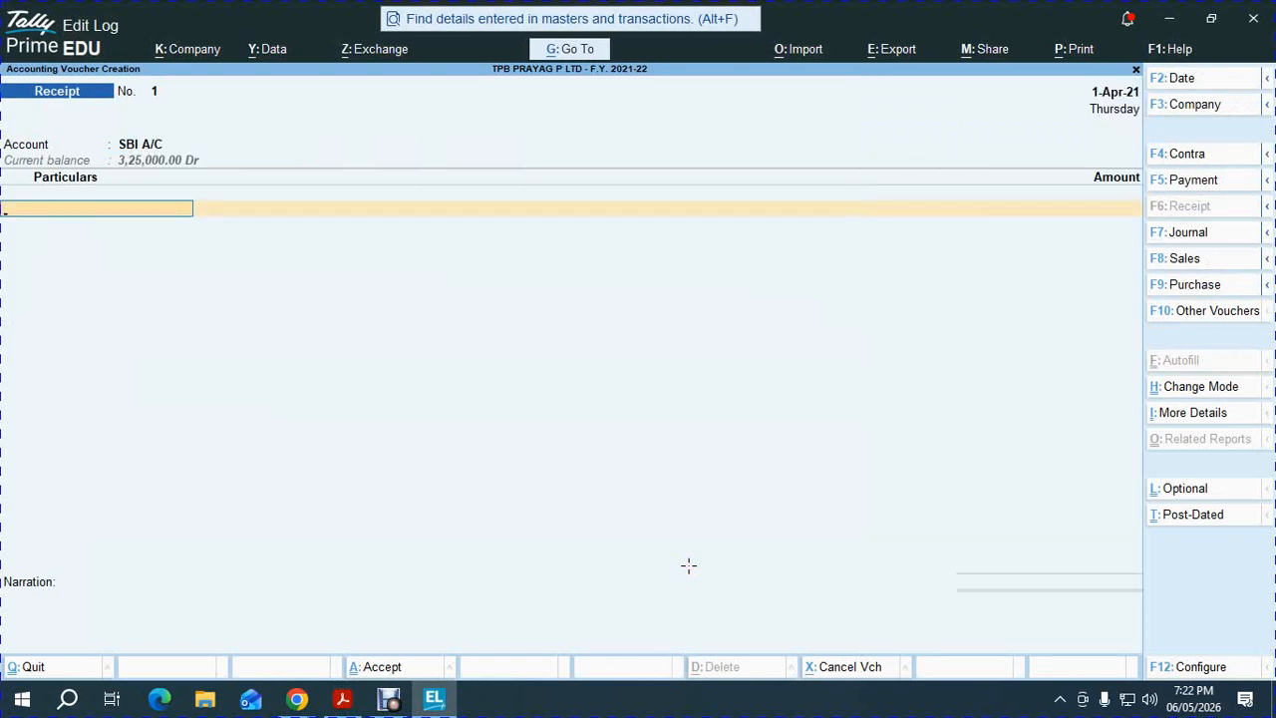
Step: Enter AK ENTERPRISES in the particulars with the 25,000 amount from assignment entry 4, and open its bill-wise details
type("AK")
key("alt+Tab")
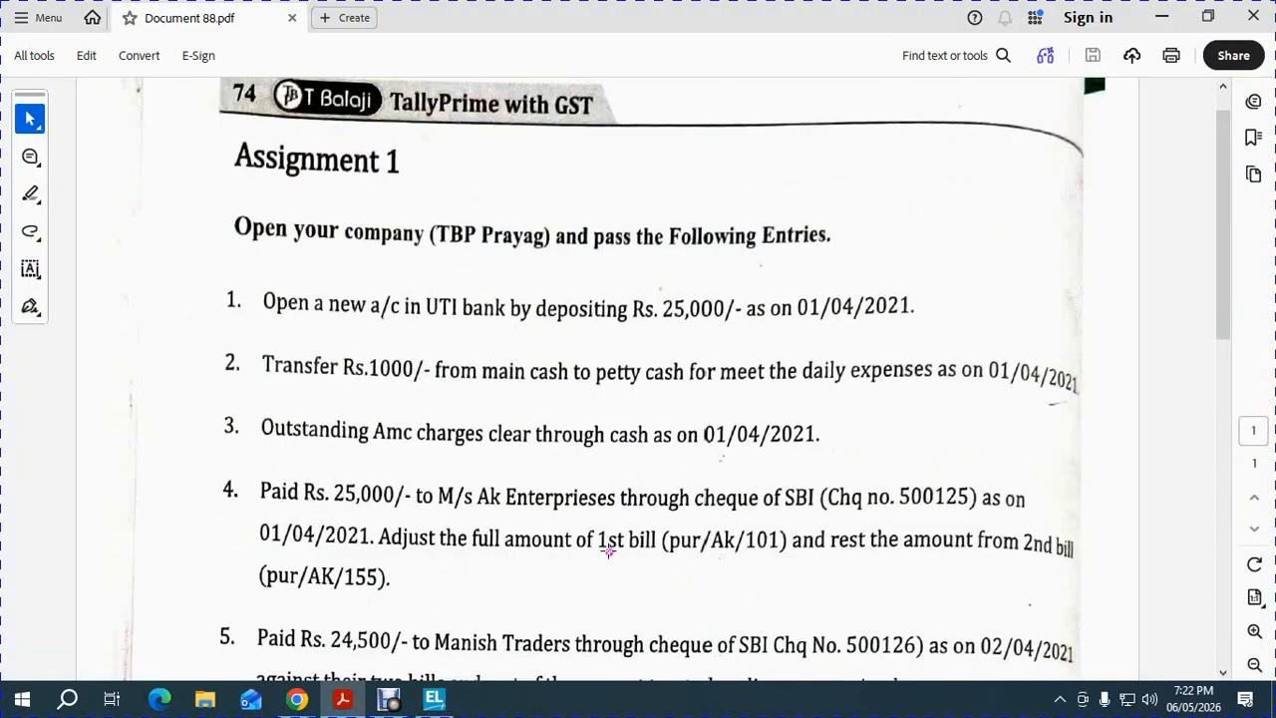
key("alt+Tab")
key("Return")
type("25")
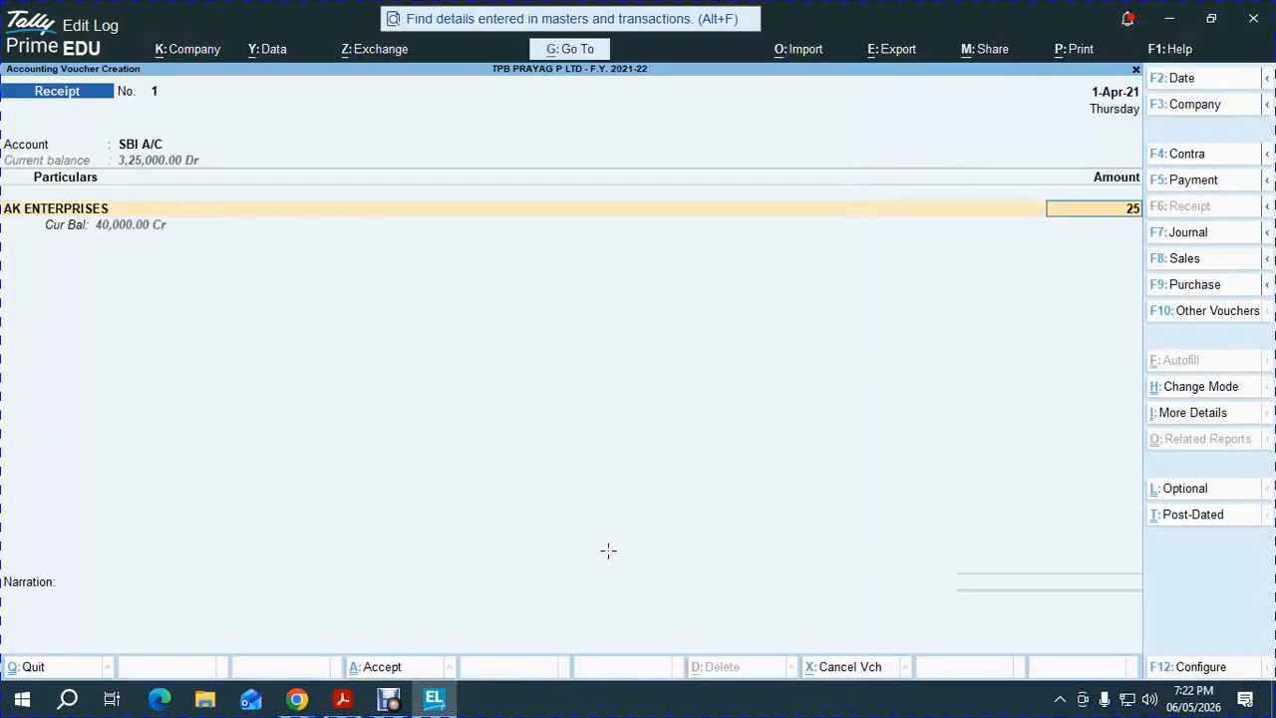
type(",000")
key("Return")
key("Return")
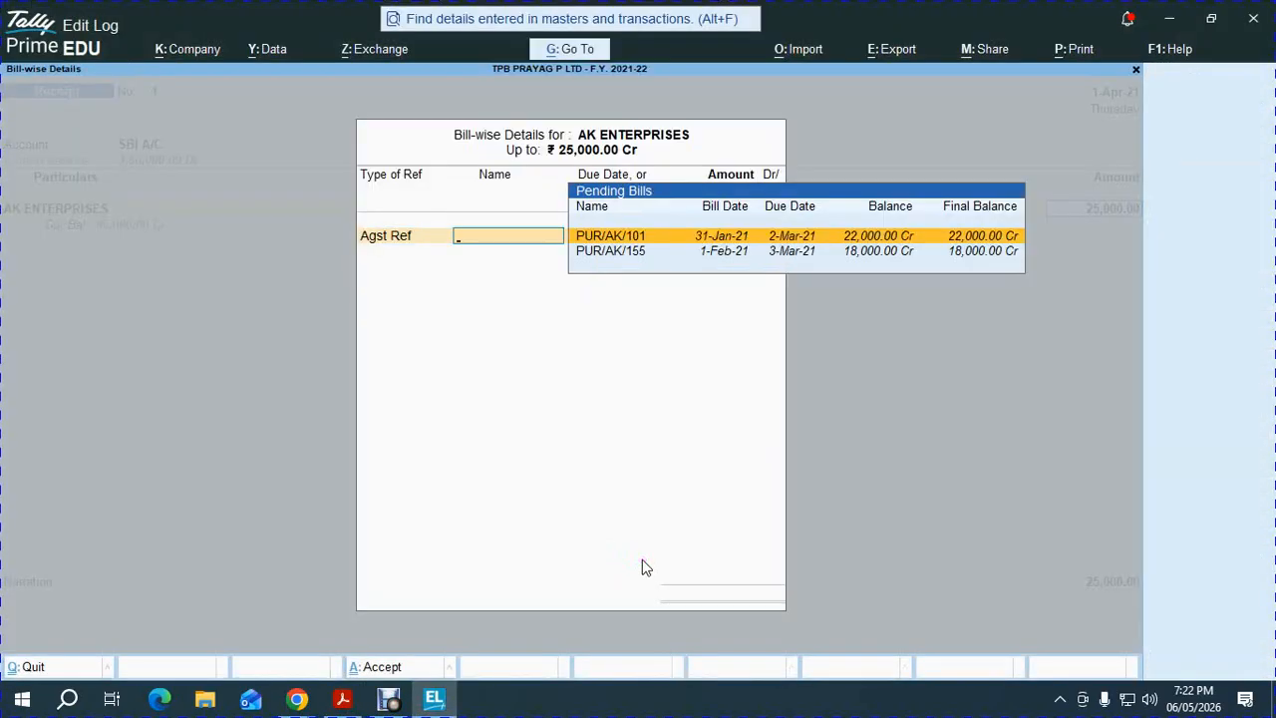
Step: Add pending bills PUR/AK/101 and PUR/AK/155 as Agst Ref lines in the AK ENTERPRISES bill-wise details
key("Return")
key("Return")
key("Return")
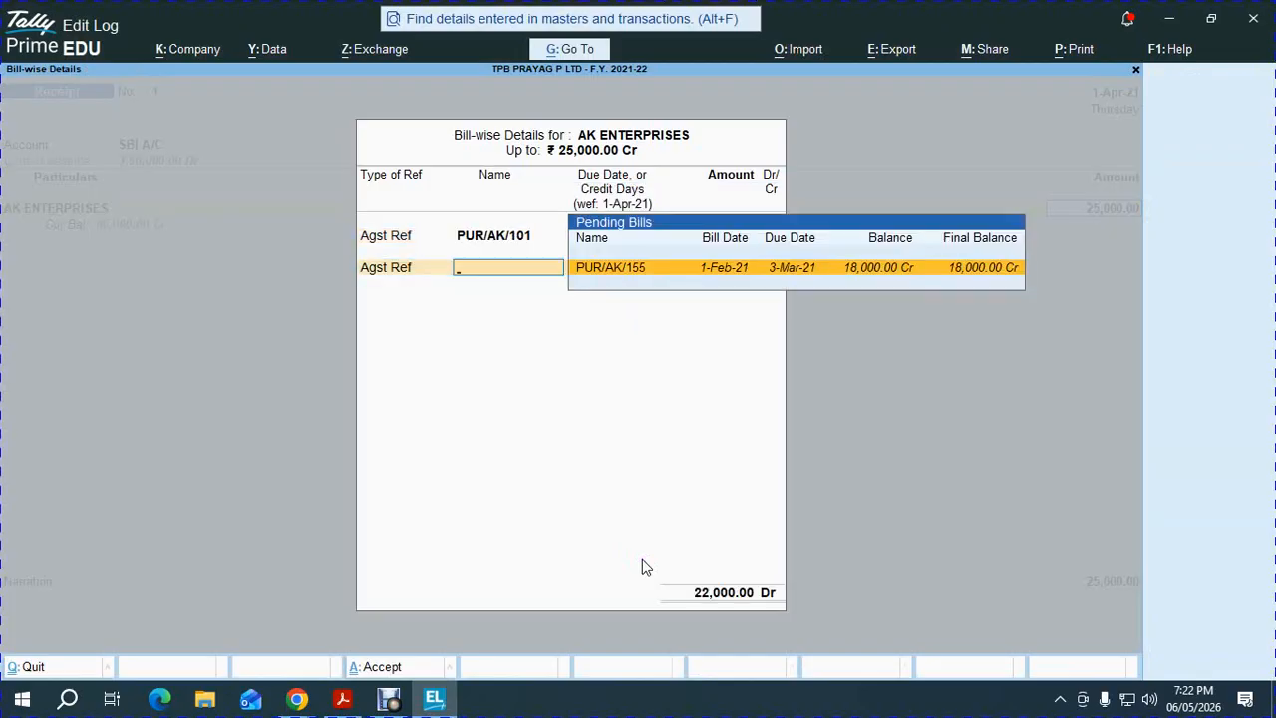
key("Return")
Step: Back out of the AK ENTERPRISES bill-wise details to the 25,000 amount in the Receipt voucher
key("shift+Tab")
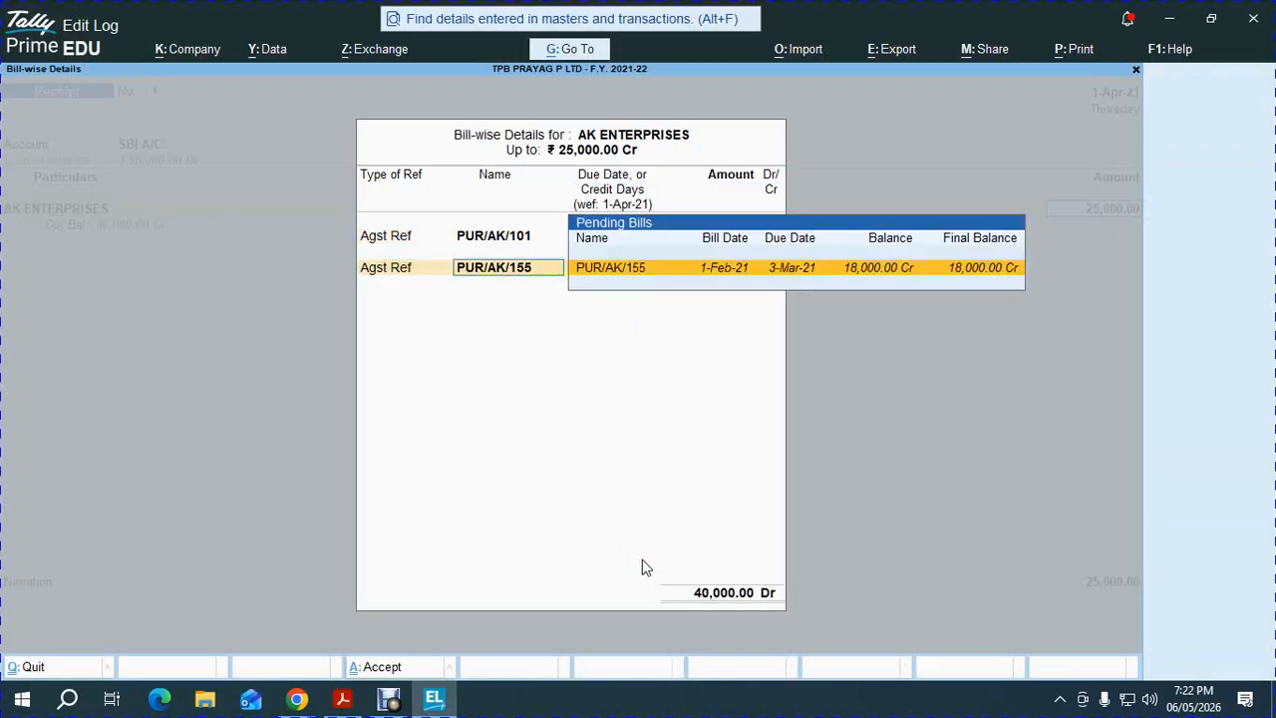
key("shift+Tab")
key("shift+Tab")
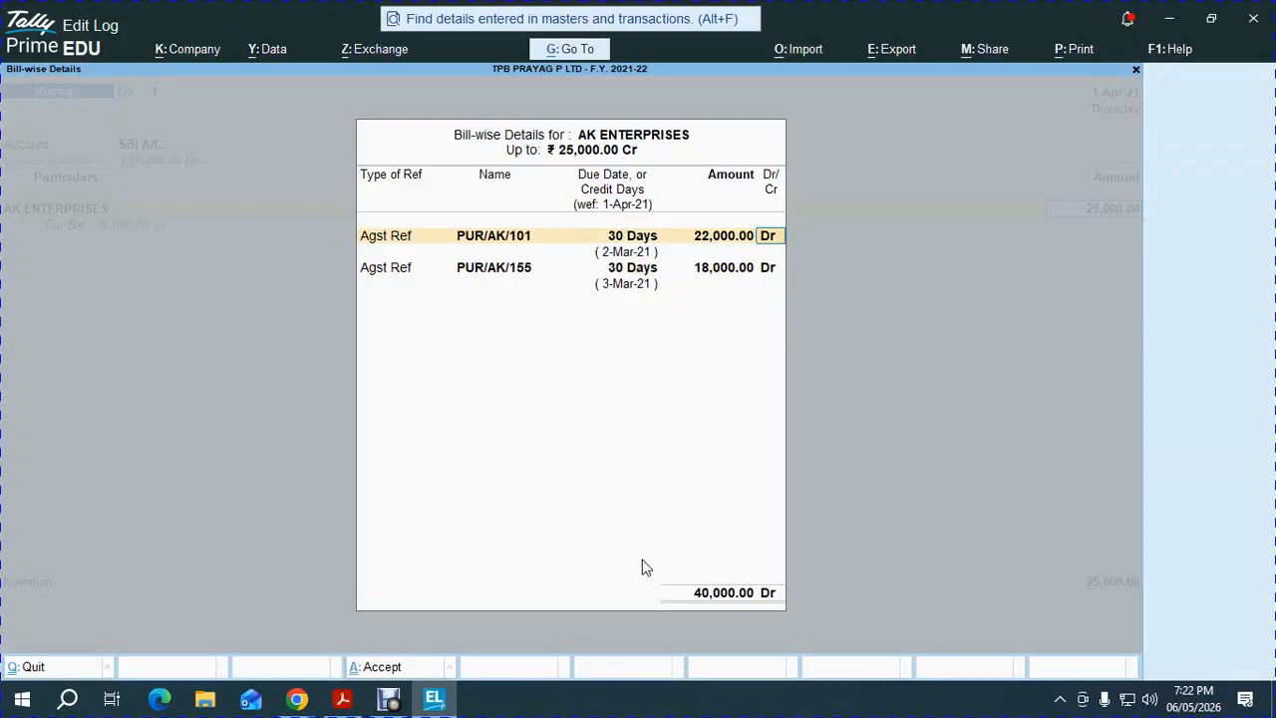
key("BackSpace")
key("BackSpace")
key("BackSpace")
key("BackSpace")
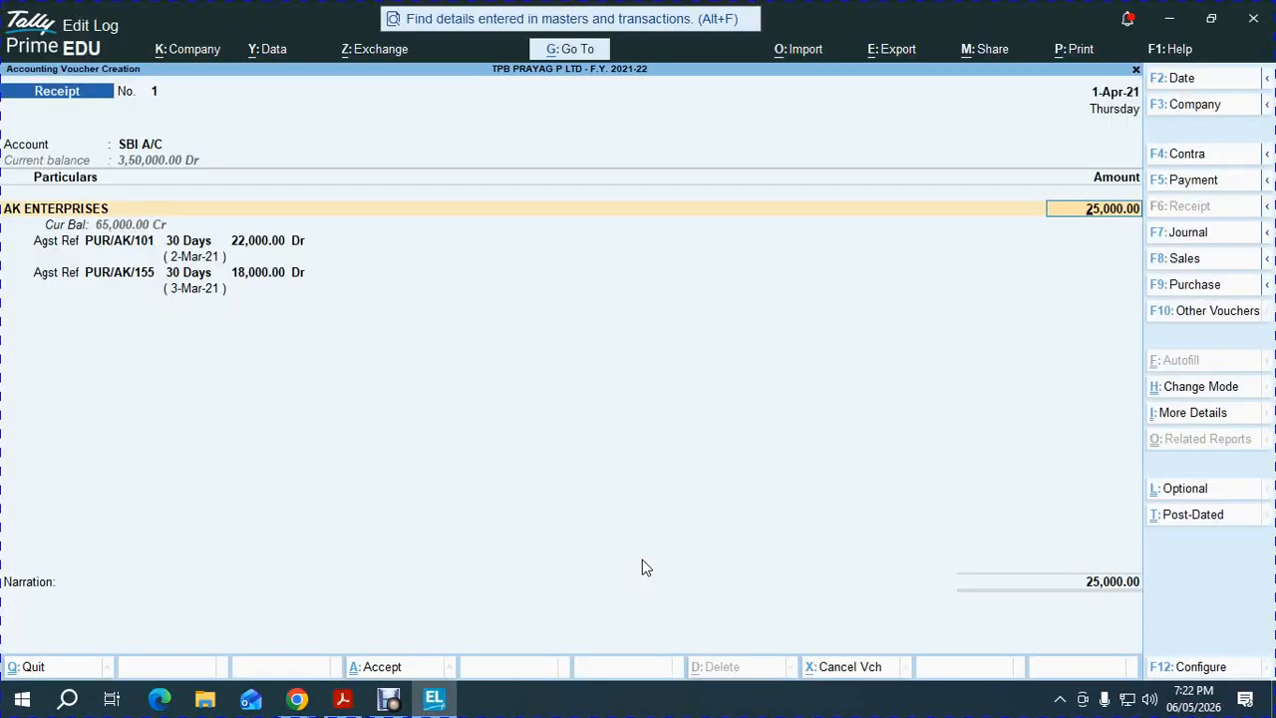
Step: Recheck assignment entry 4 in the PDF, and discard the Receipt voucher to return to the Gateway of Tally
key("alt+Tab")
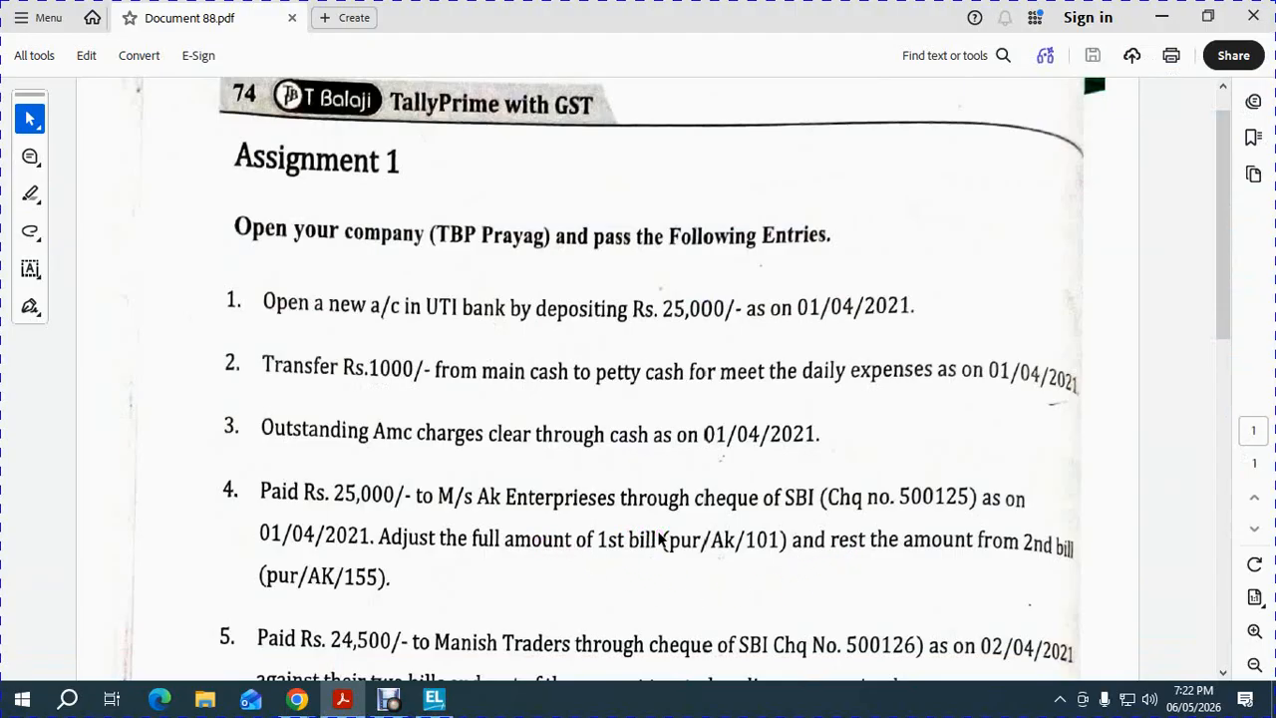
key("alt+Tab")
key("Escape")
key("Return")
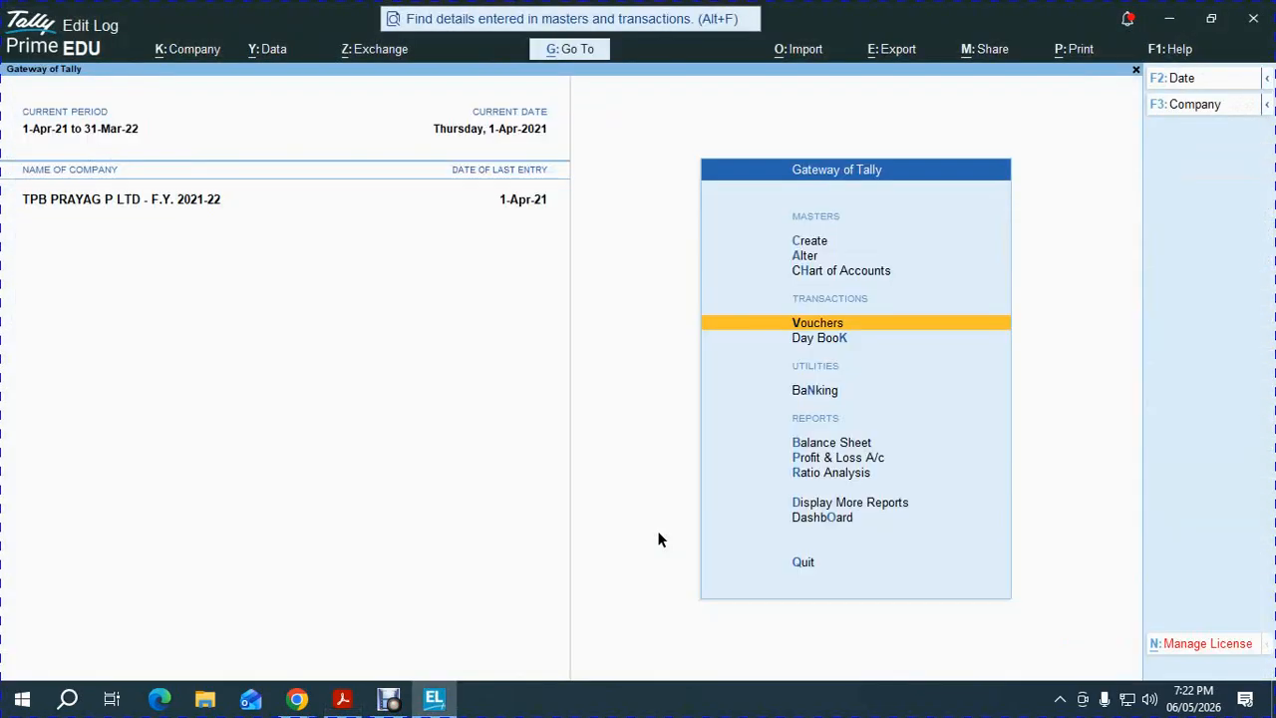
Step: Check the AK ENTERPRISES ledger balance in the ledger vouchers report, and return to the Gateway of Tally
type("dalak")
key("Return")
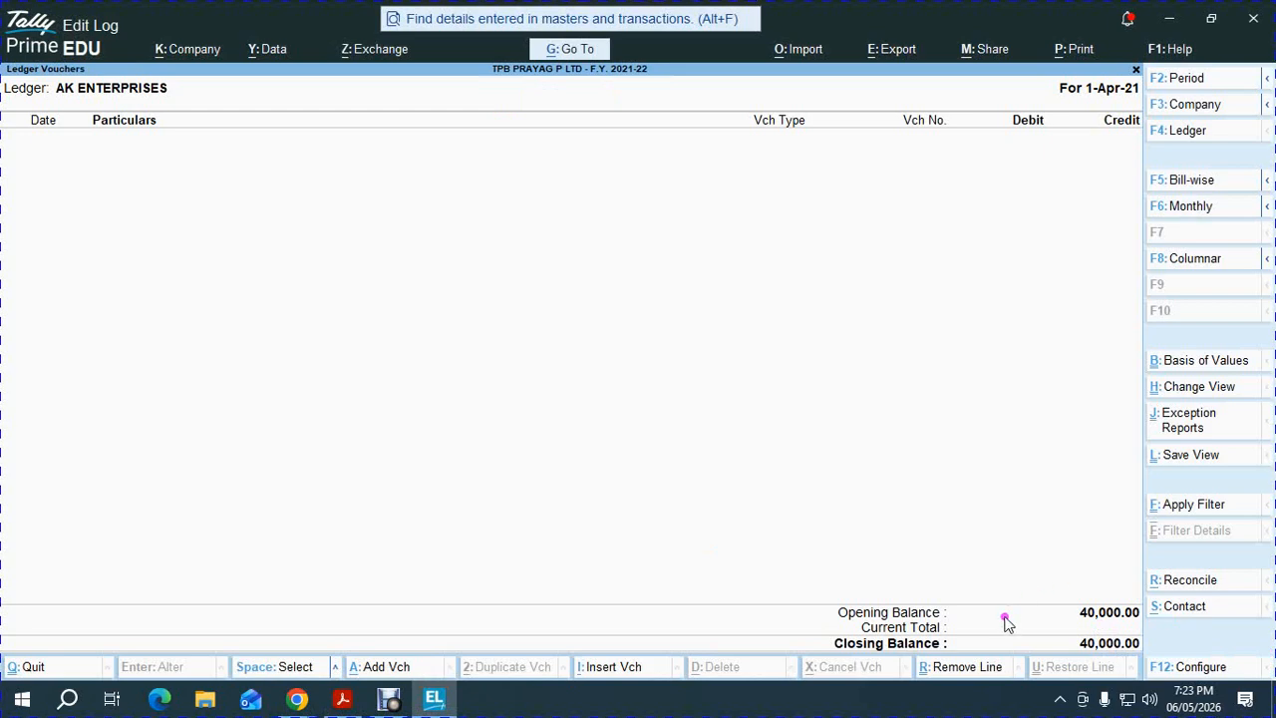
key("Escape")
key("Escape")
key("Escape")
key("Escape")
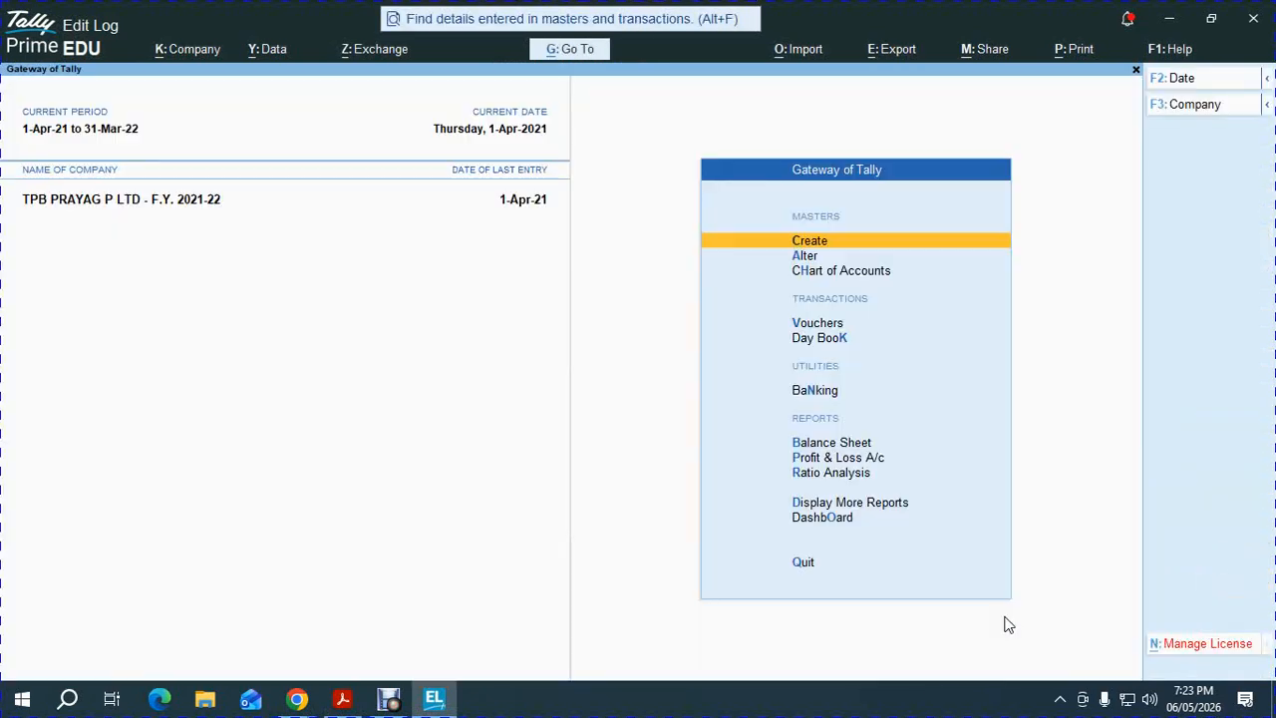
Step: Start a Payment voucher and set SBI A/C as its account
key("v")
key("F6")
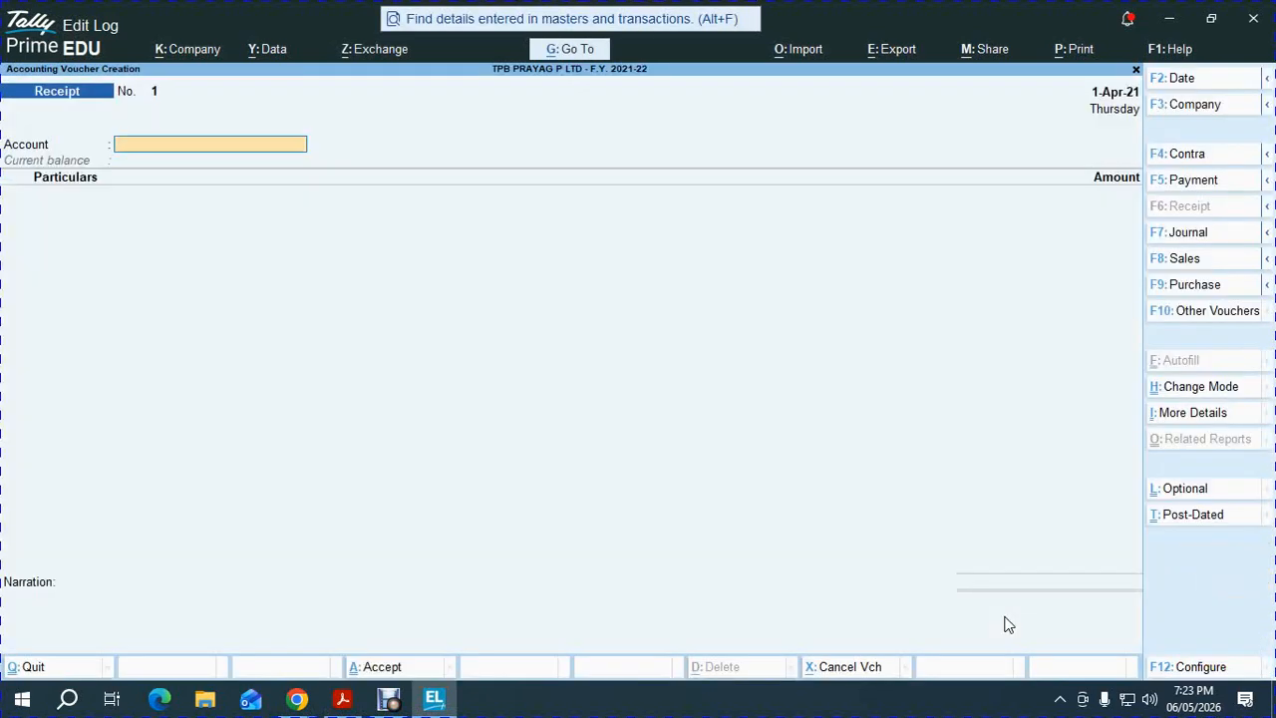
key("F5")
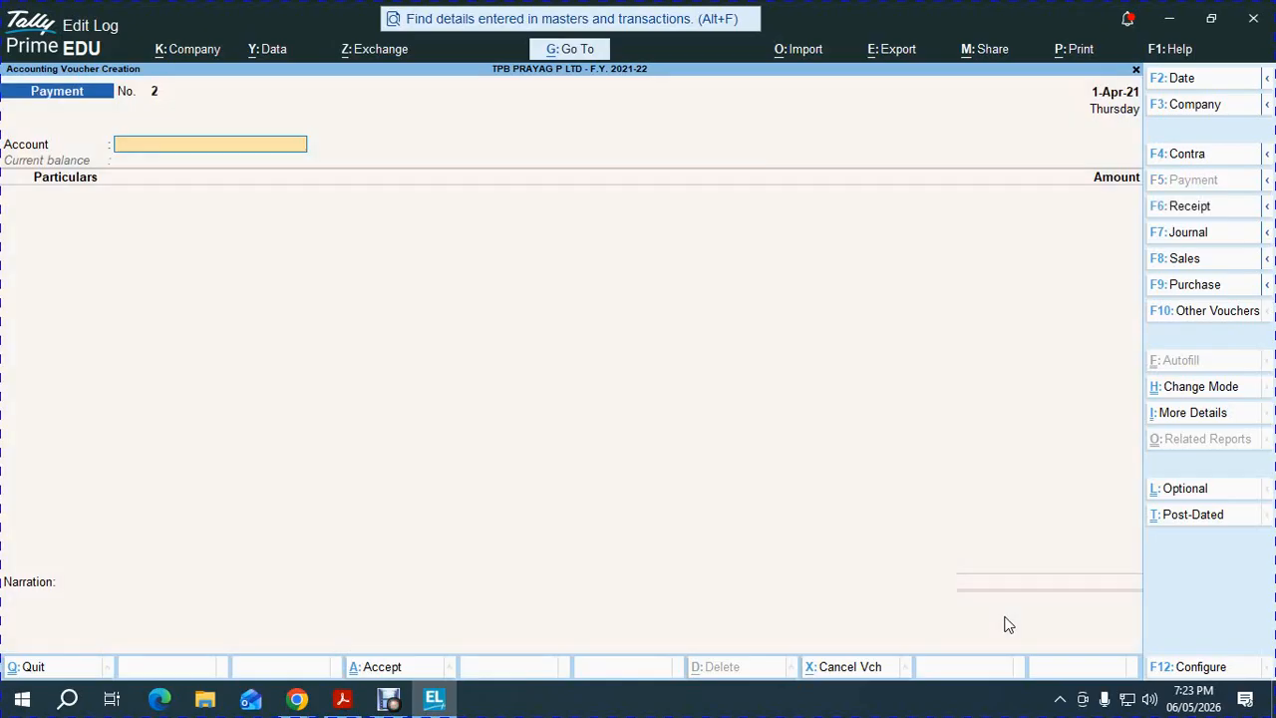
type("SBI")
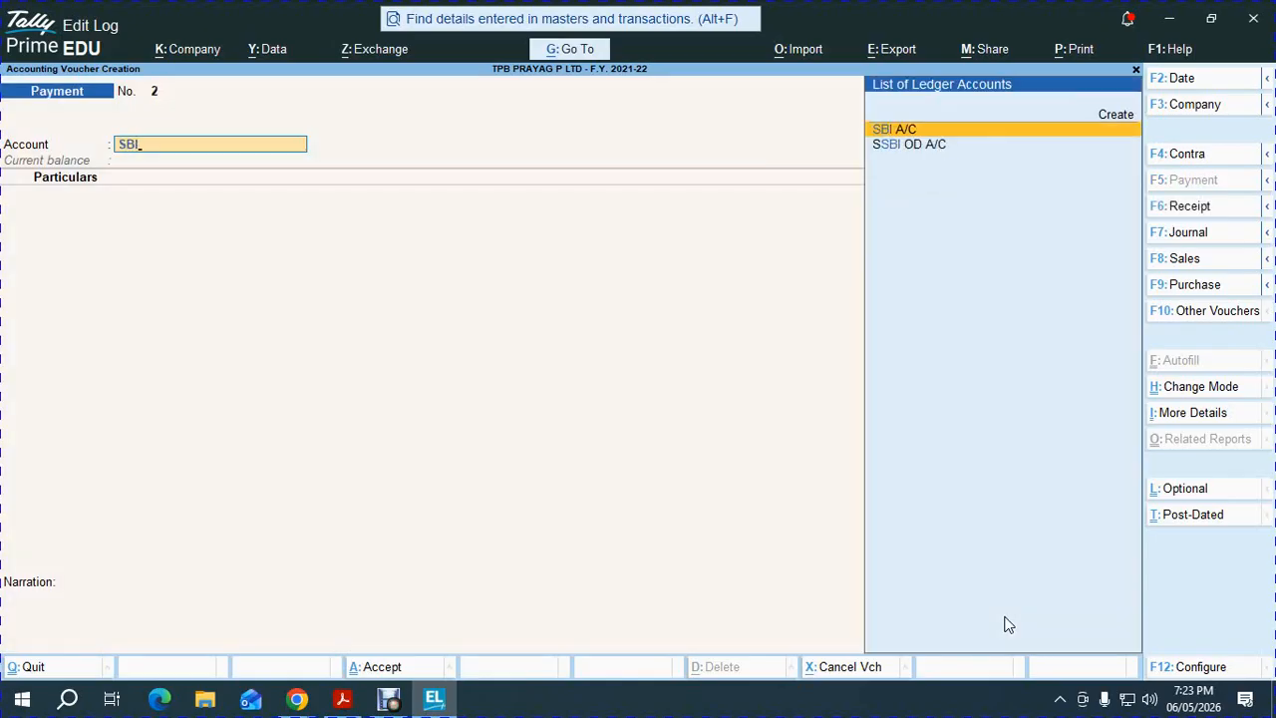
key("Return")
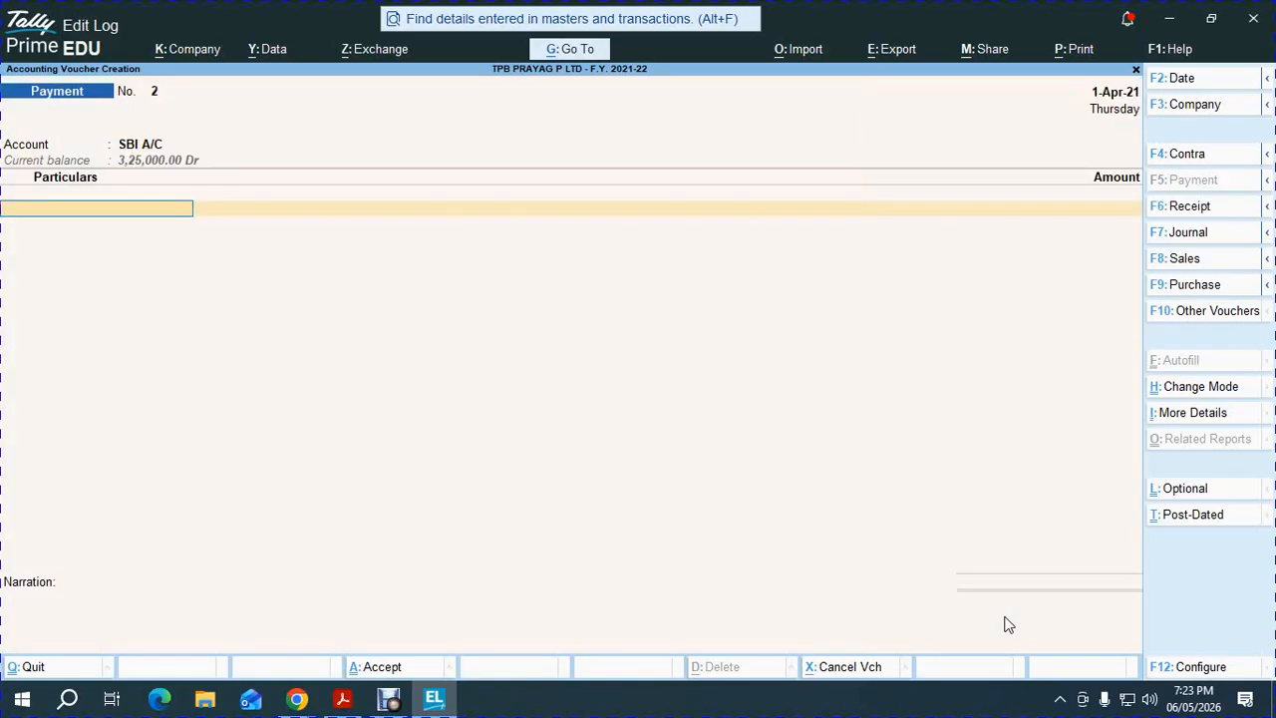
Step: Enter AK ENTERPRISES in the Payment voucher's particulars with an amount of 25,000
type("AK")
key("Return")
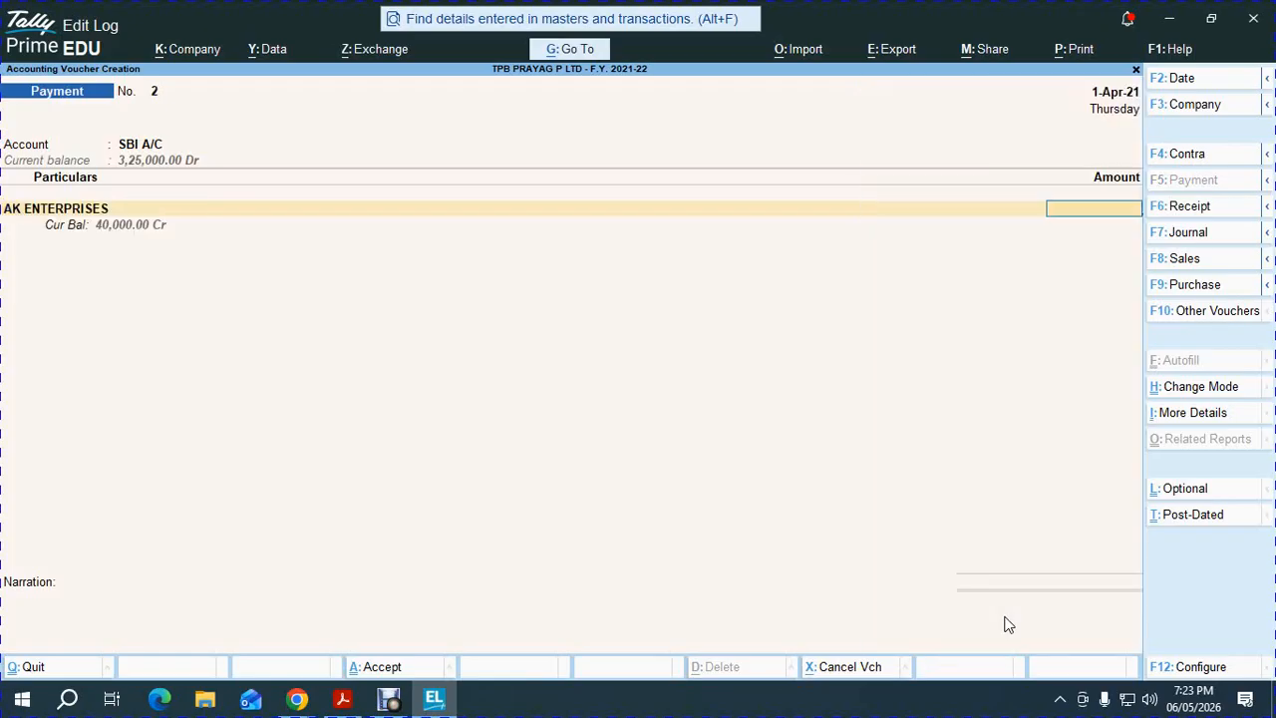
type("25,000")
key("Return")
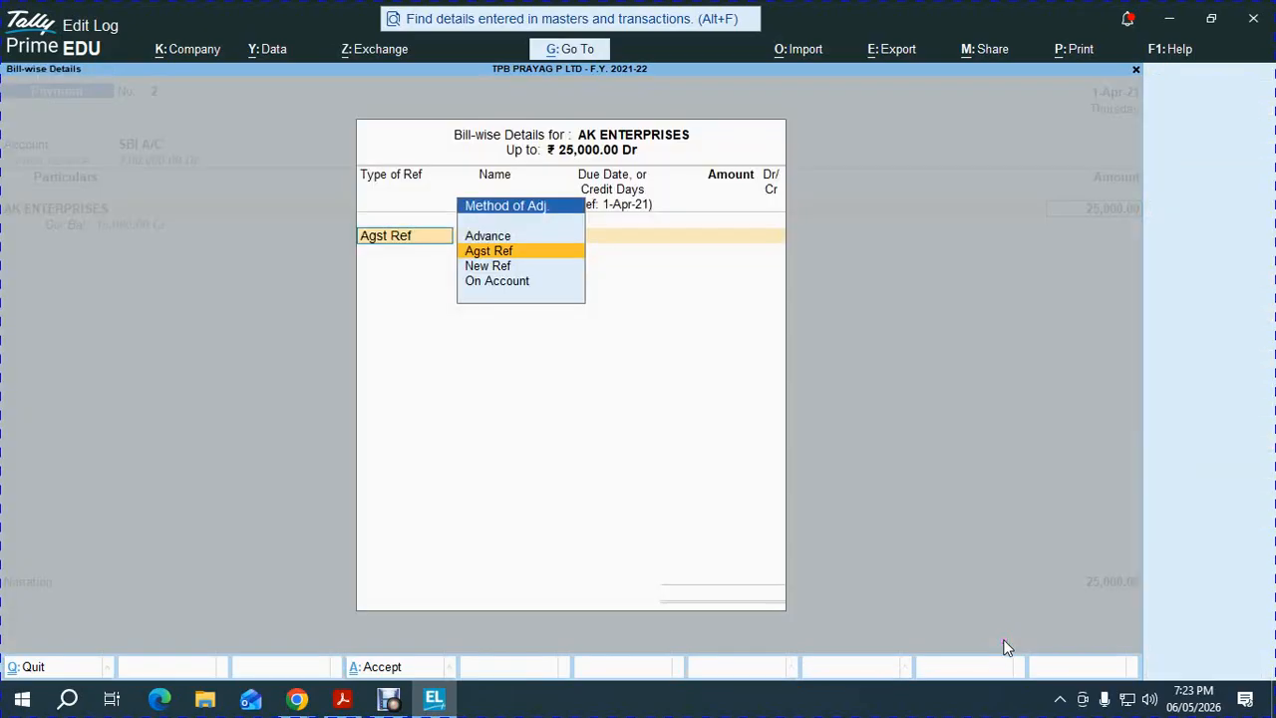
Step: Allocate the payment as Agst Ref, 22,000 to bill PUR/AK/101 and the remaining 3,000 to PUR/AK/155
key("Return")
key("Return")
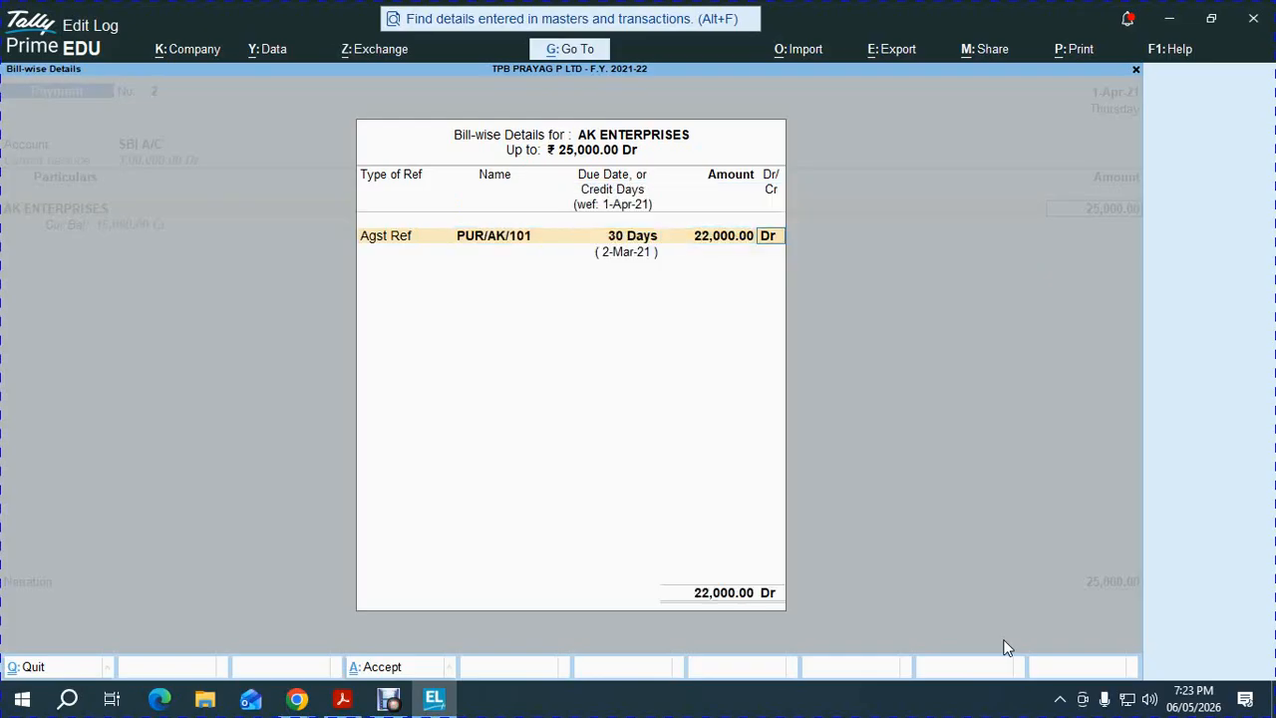
key("Return")
key("Return")
key("Return")
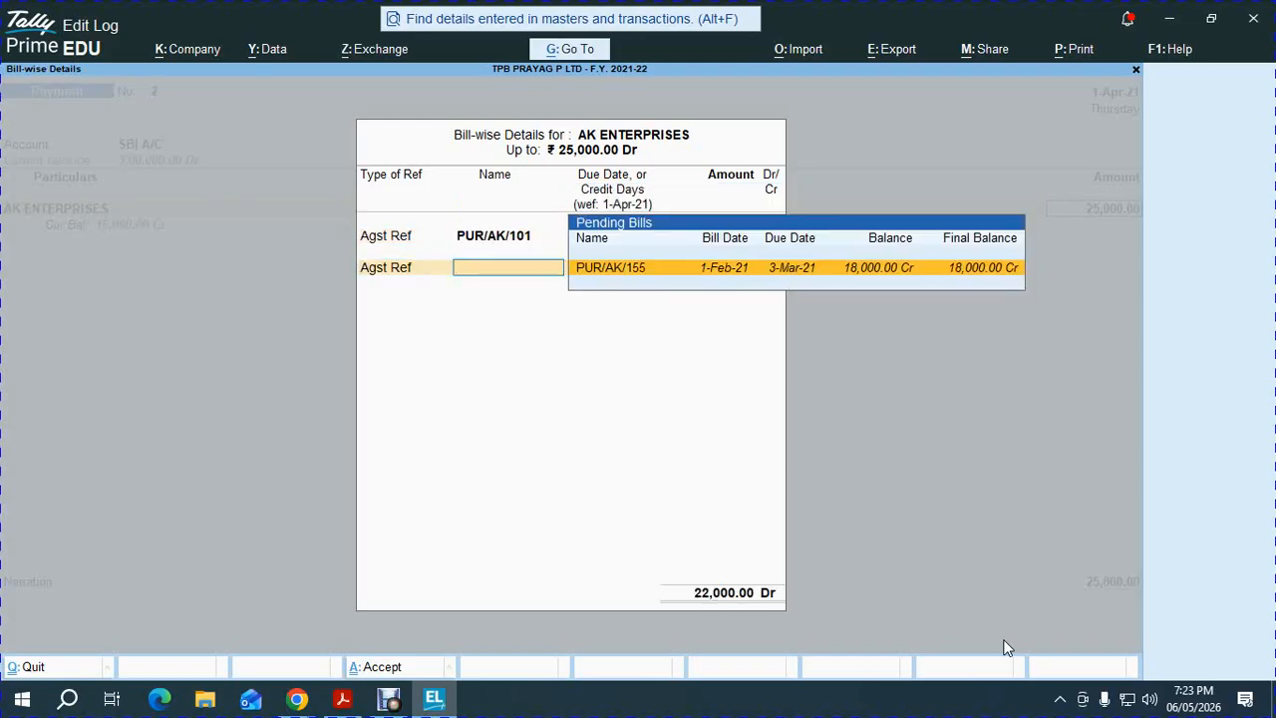
key("Return")
key("Return")
key("Return")
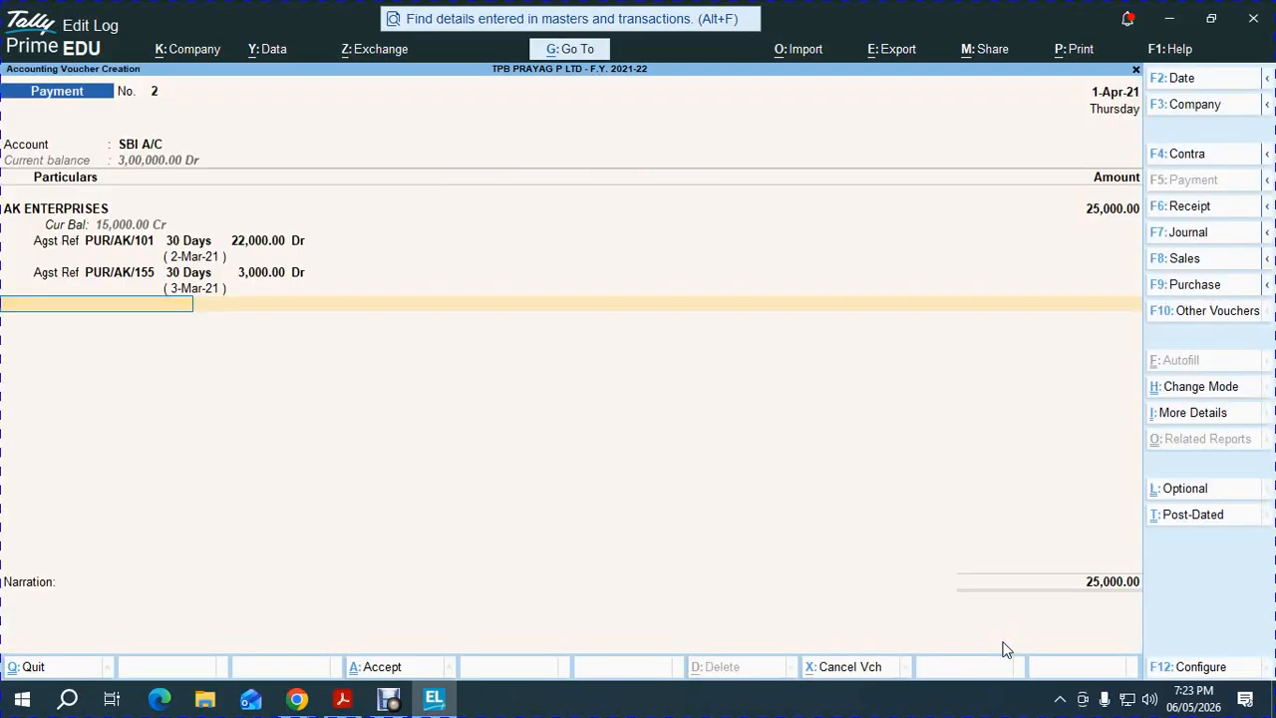
Step: Enter cheque number 500125 from assignment entry 4 in the SBI A/C bank allocation, and save the Payment voucher
key("Return")
key("Return")
key("Return")
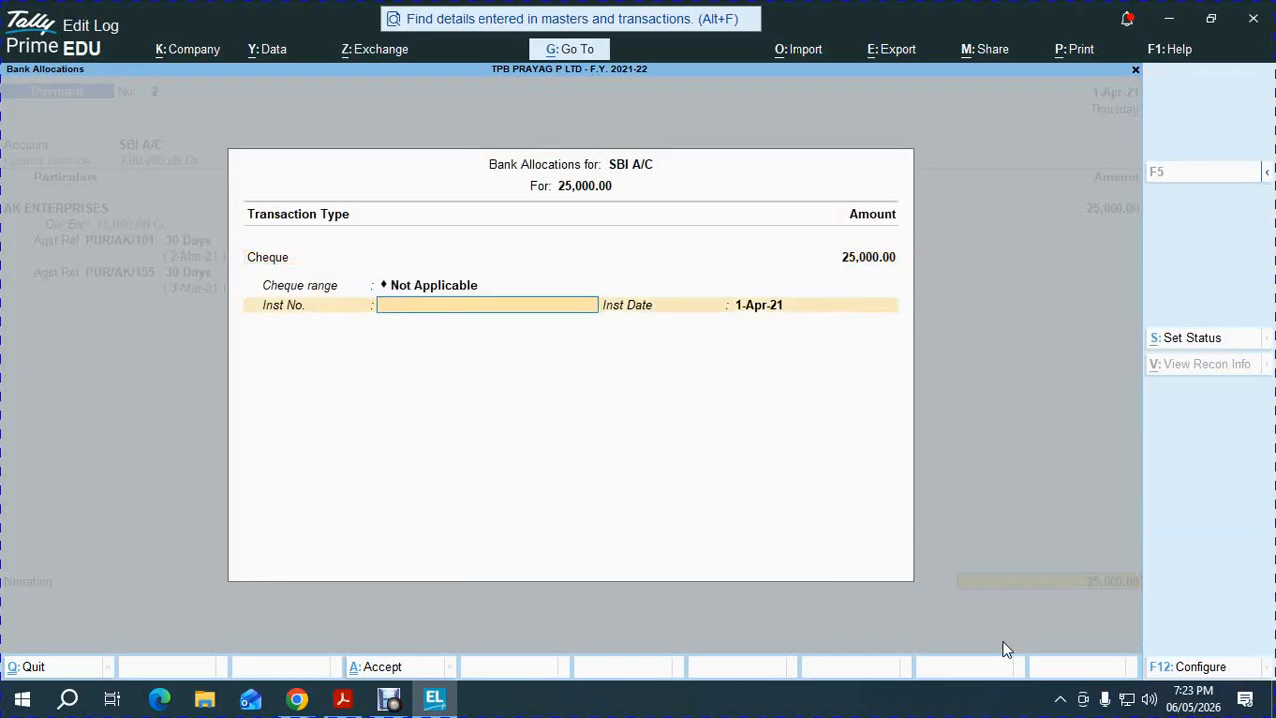
key("alt+Tab")
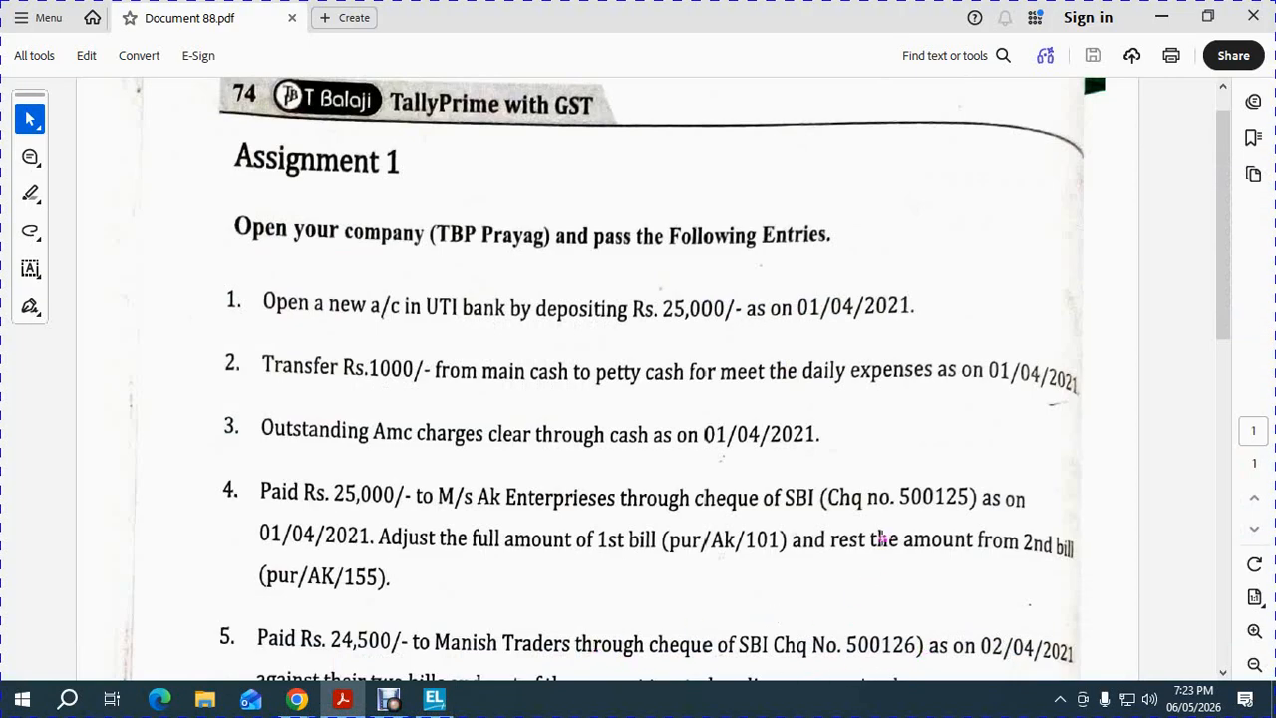
key("alt+Tab")
type("5")
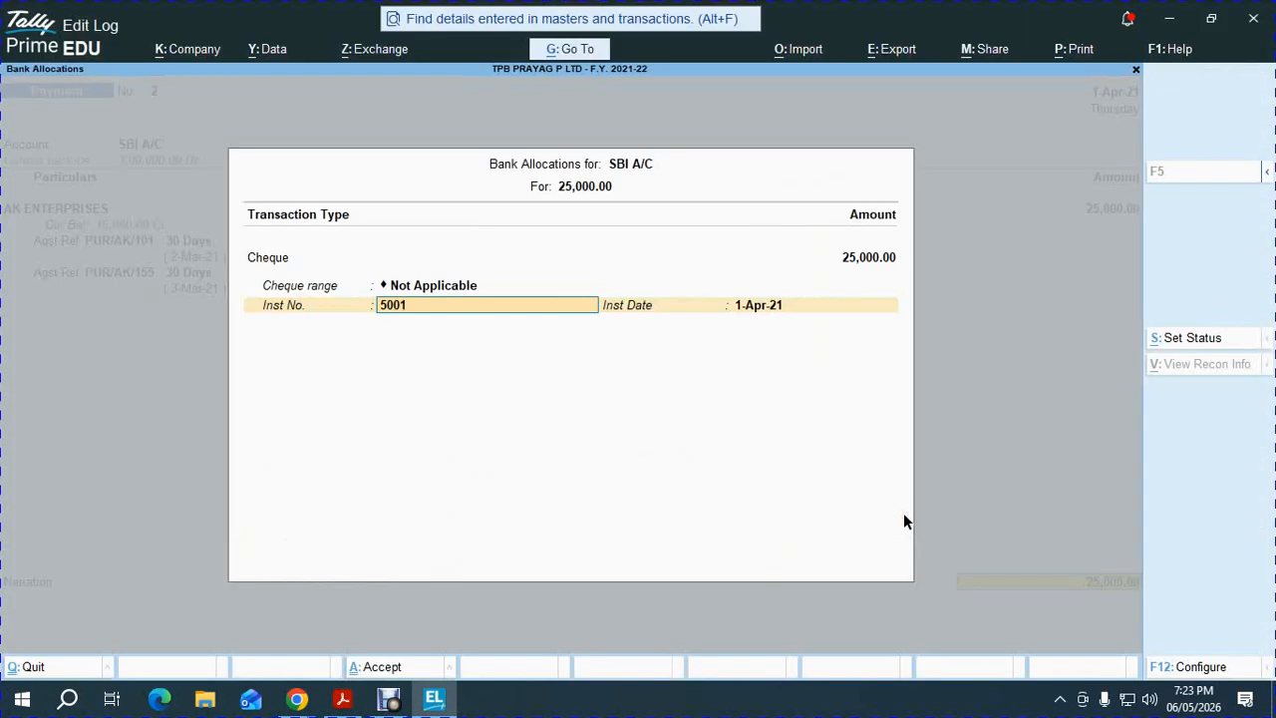
key("Return")
key("Return")
key("Return")
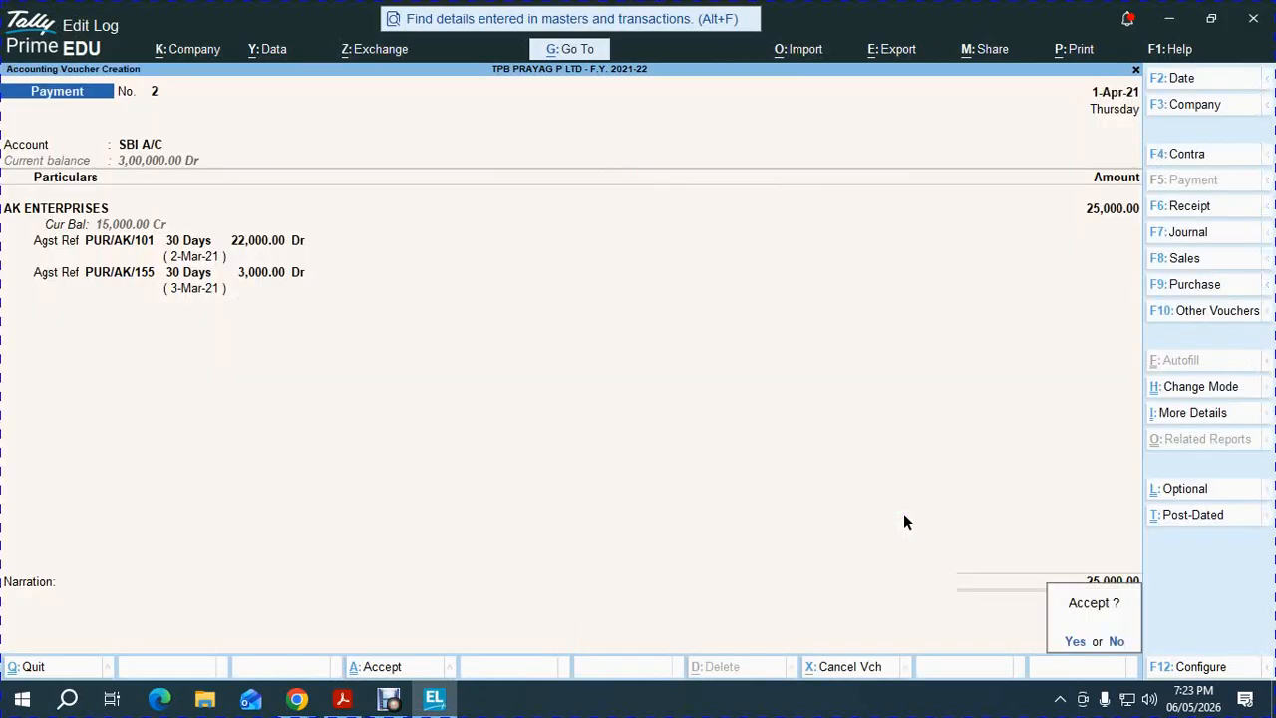
key("Return")
Step: Read assignment entry 5 about the Manish Traders payment in the PDF, and return to TallyPrime's Gateway
key("alt+Tab")
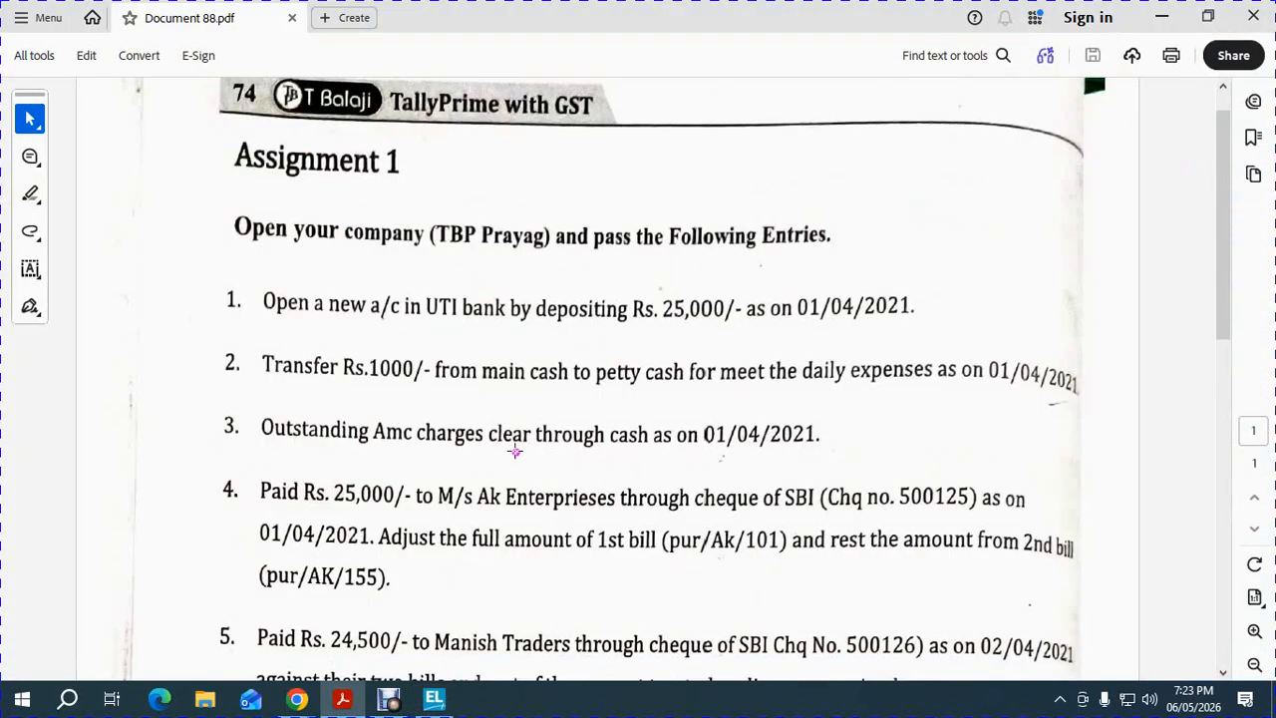
scroll(573, 488, "down", 5)
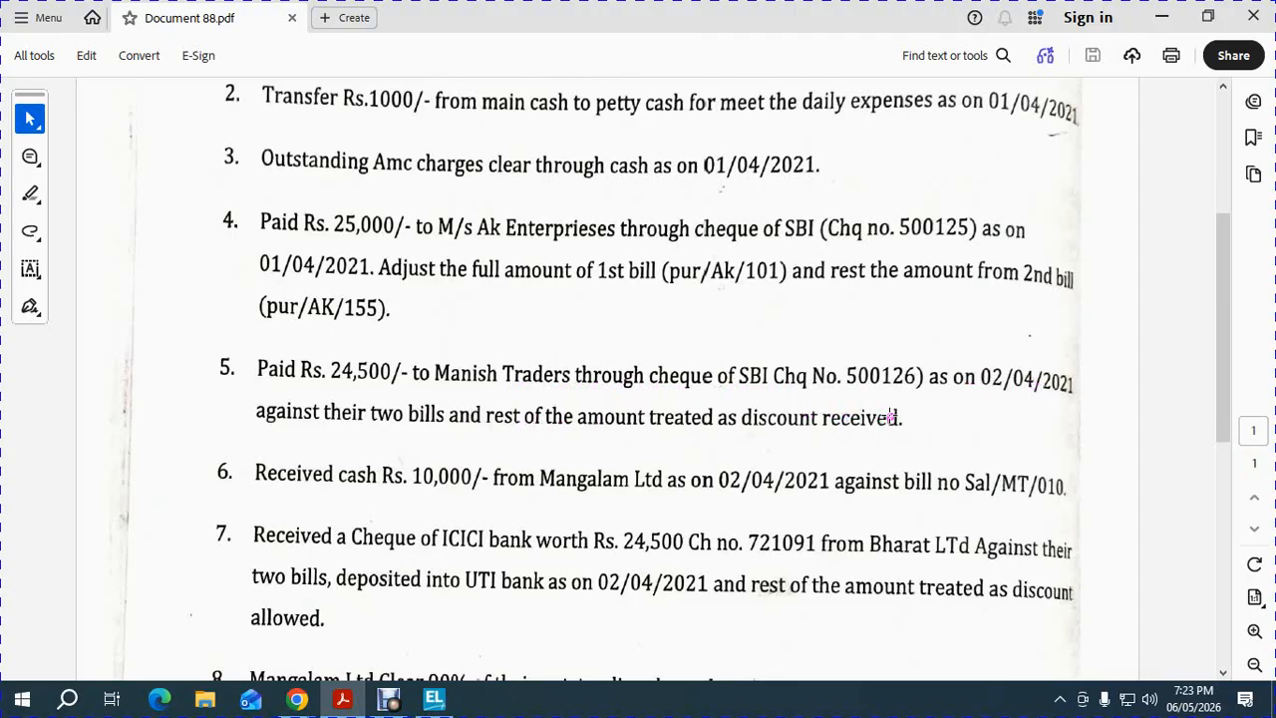
key("alt+Tab")
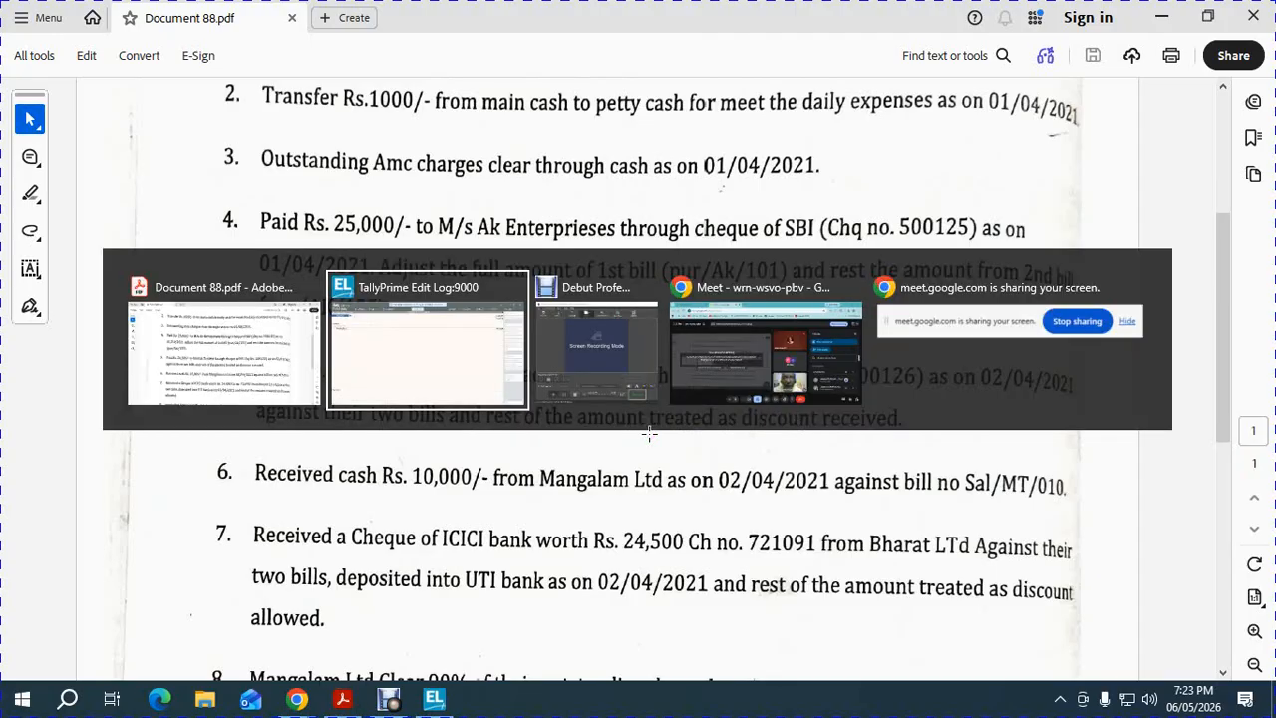
key("Escape")
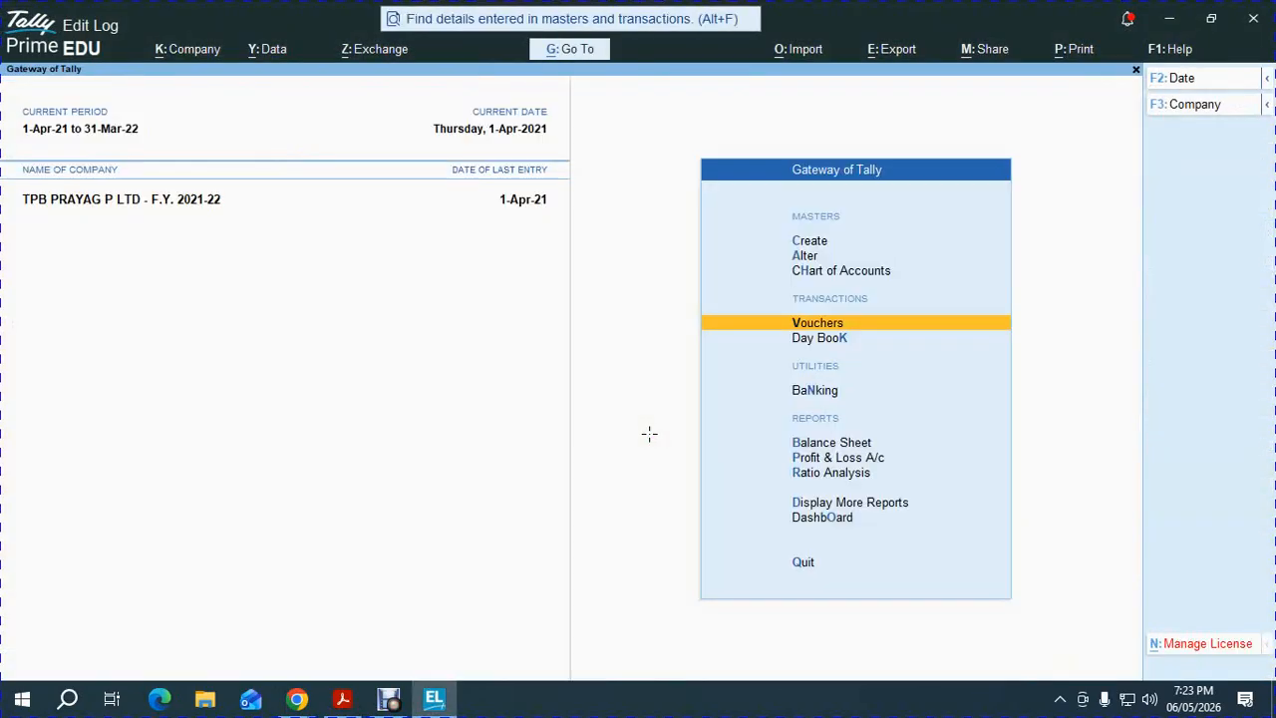
Step: Open the Account Books among the additional reports
key("Down")
key("Down")
key("Down")
key("Down")
key("Down")
key("Down")
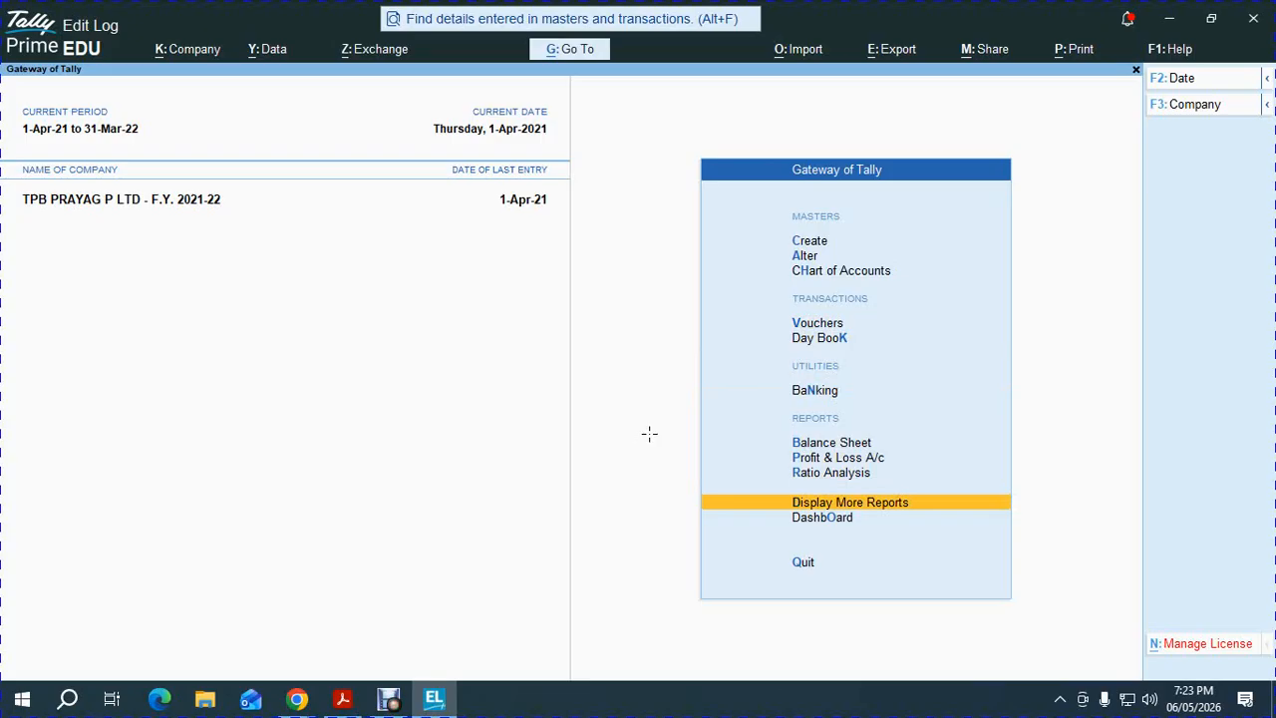
key("Return")
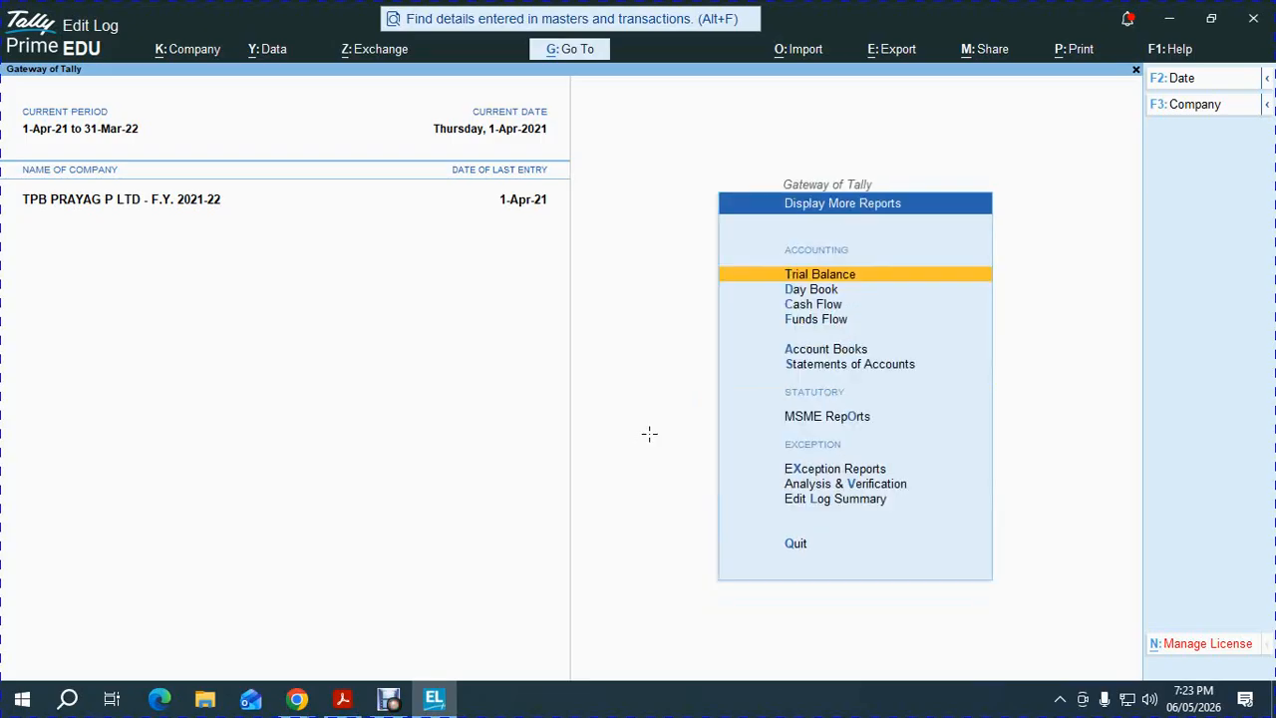
key("Down")
key("Down")
key("Down")
key("Down")
key("Return")
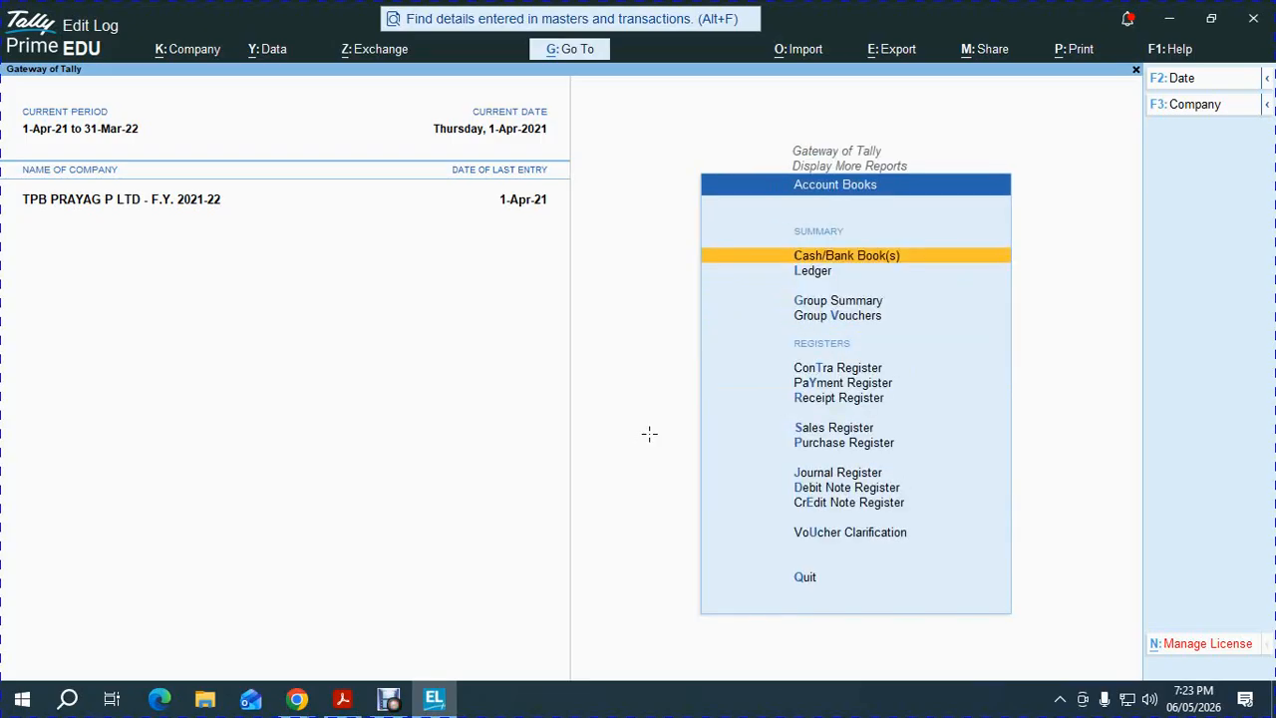
Step: Open the ledger vouchers report for MANISH TRADERS
key("Down")
key("Return")
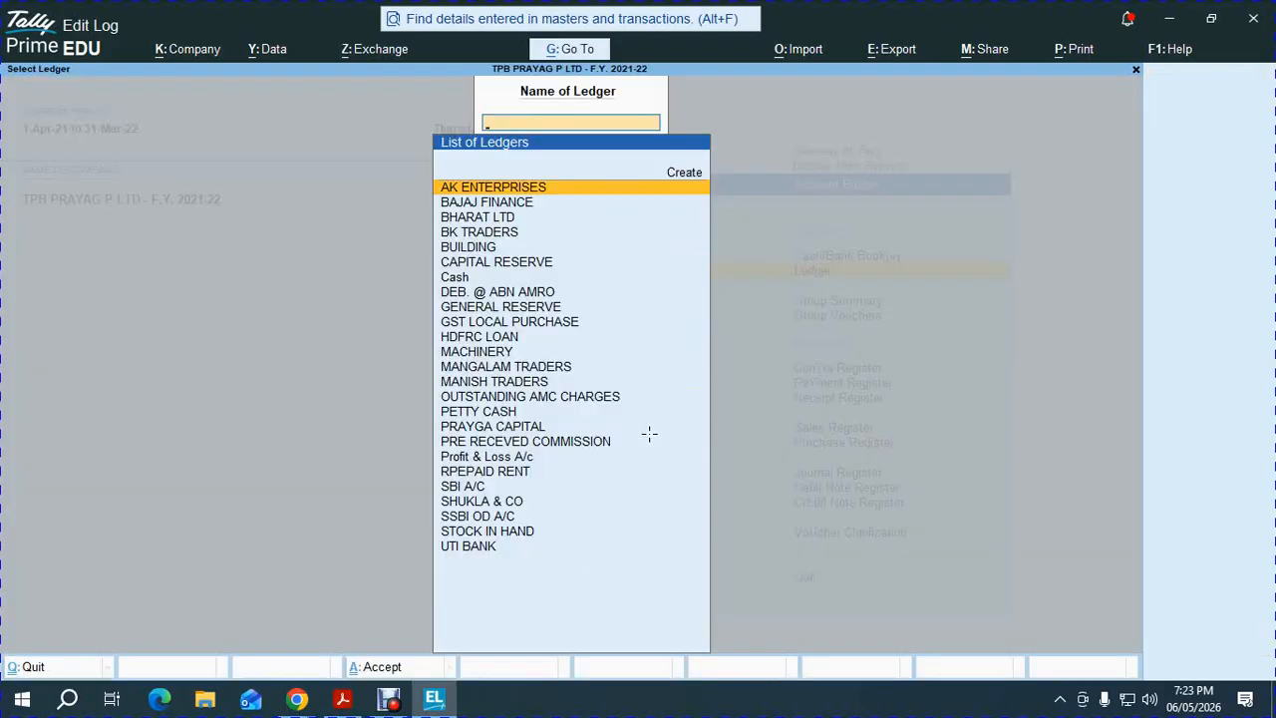
type("MANIS")
key("Return")
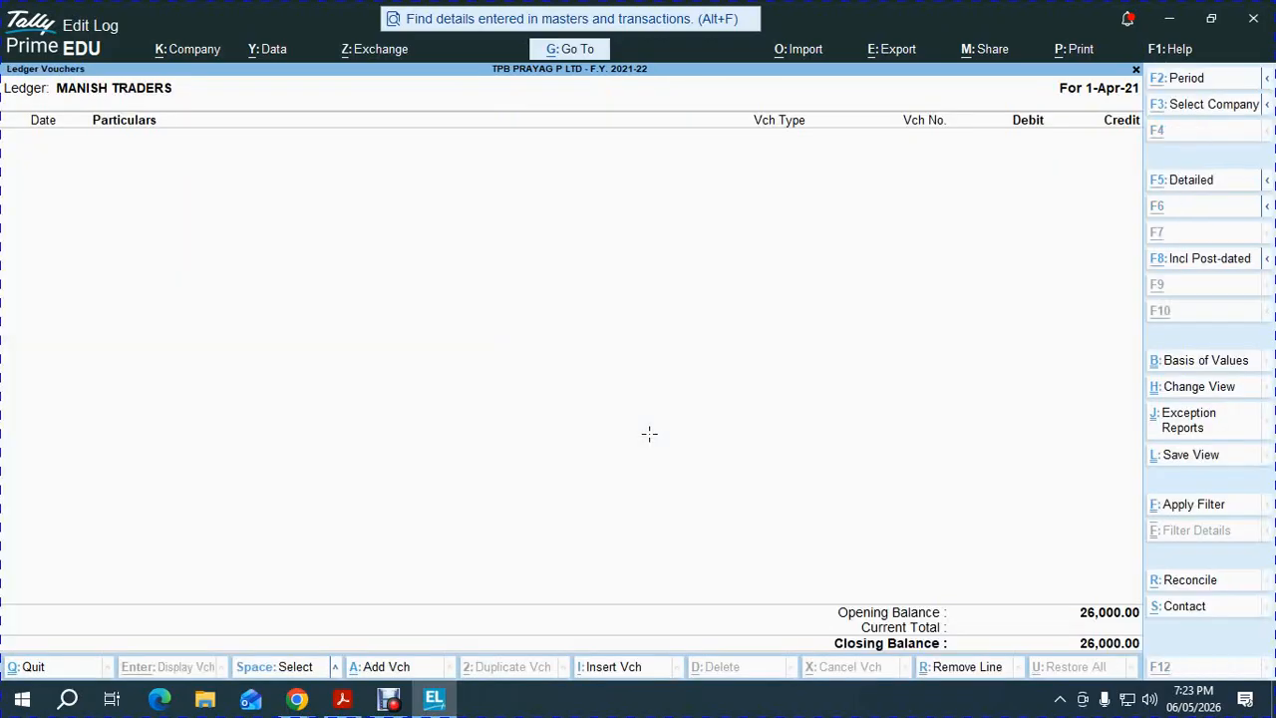
Step: Set the MANISH TRADERS ledger report period to 1-4-2021 through 31-3-22
key("alt+F2")
type("A")
key("Return")
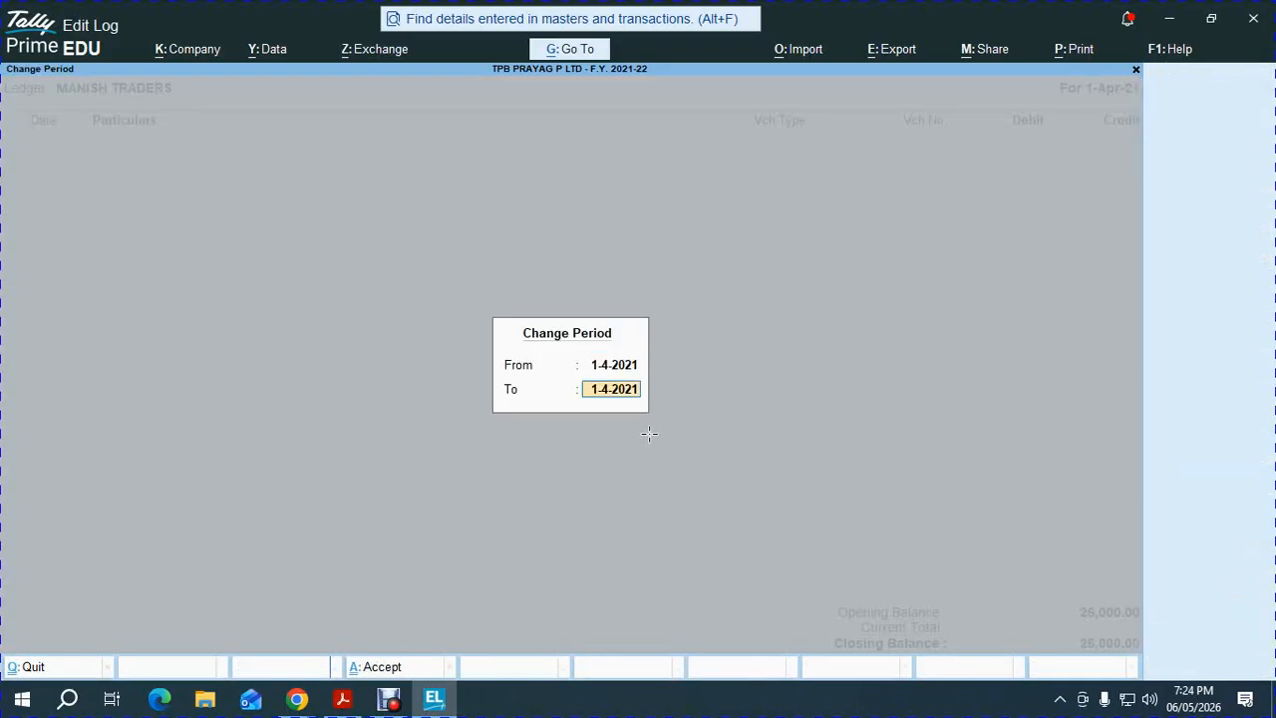
type("31.3.22")
key("Return")
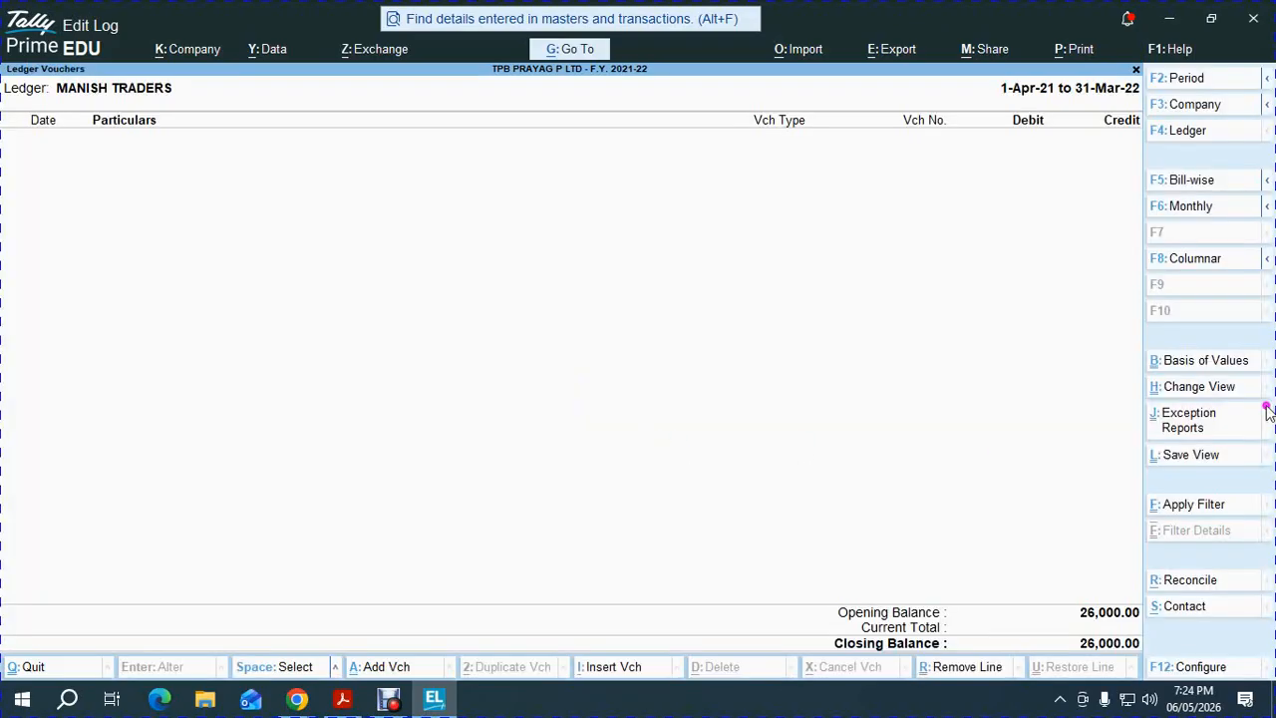
Step: Show the MANISH TRADERS ledger bill-wise, and compare its pending bills with assignment entry 5 in the PDF
left_click(1177, 187)
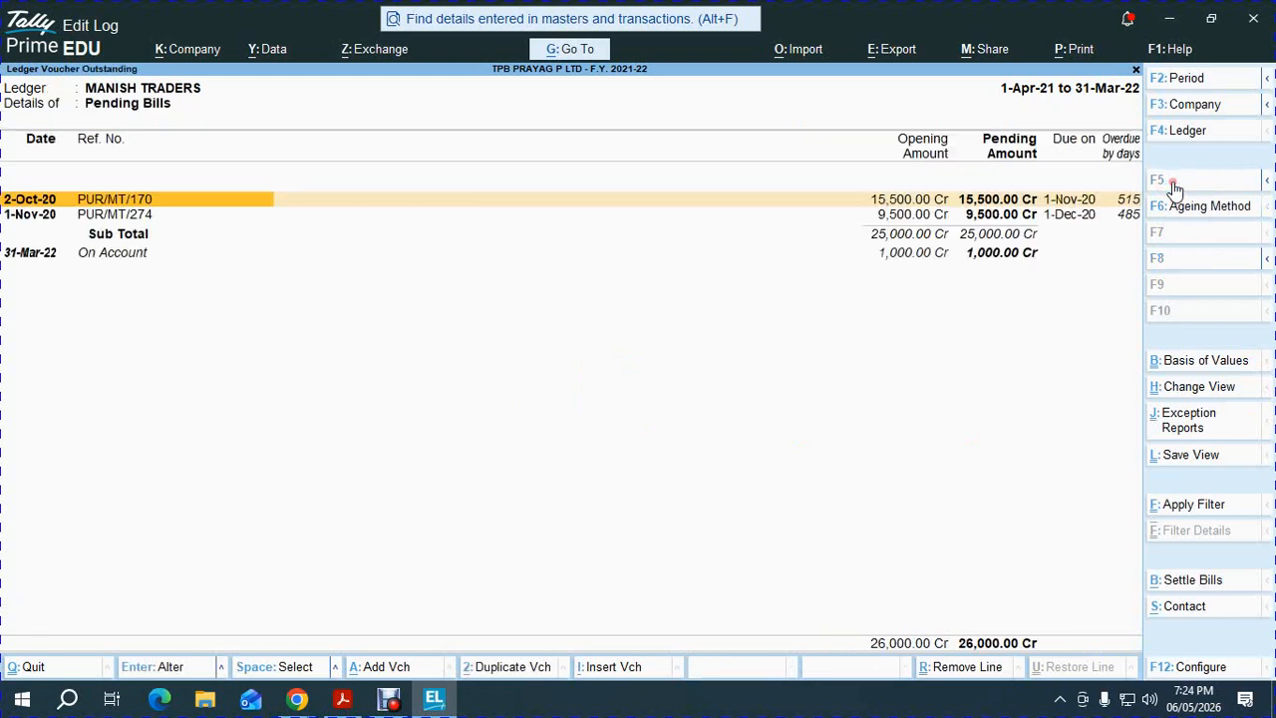
key("Down")
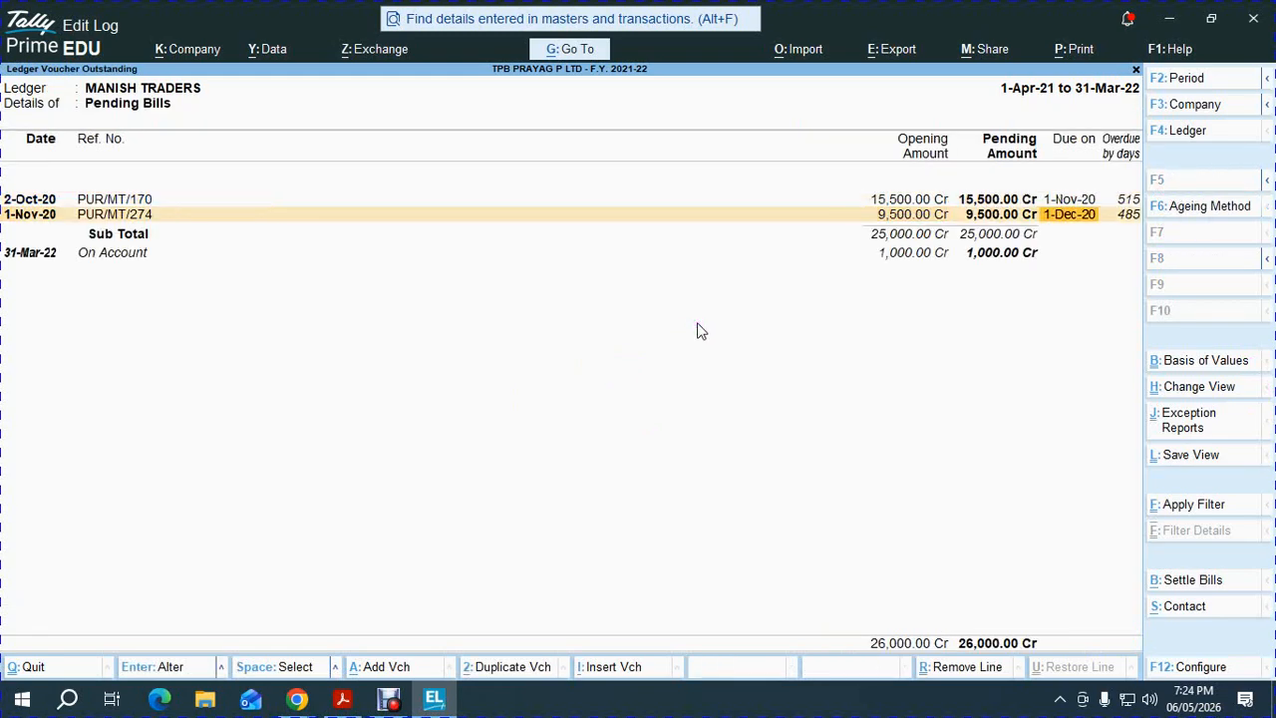
key("Down")
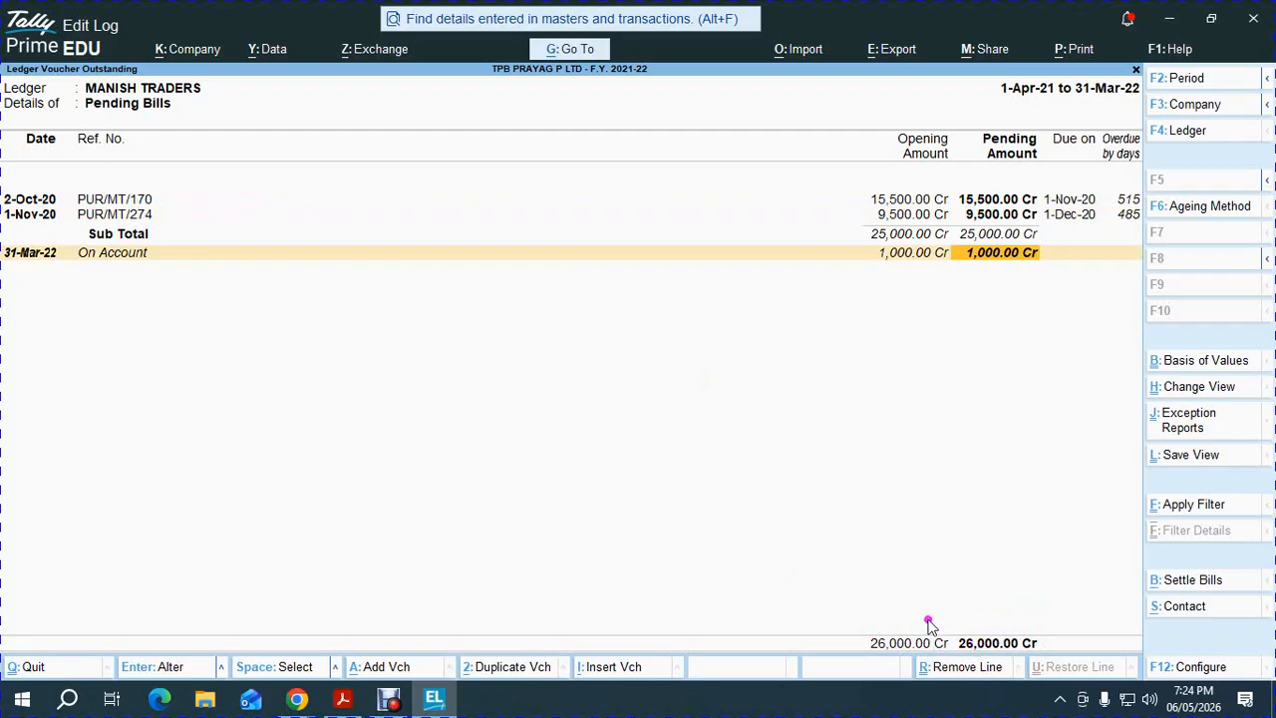
key("alt+Tab")
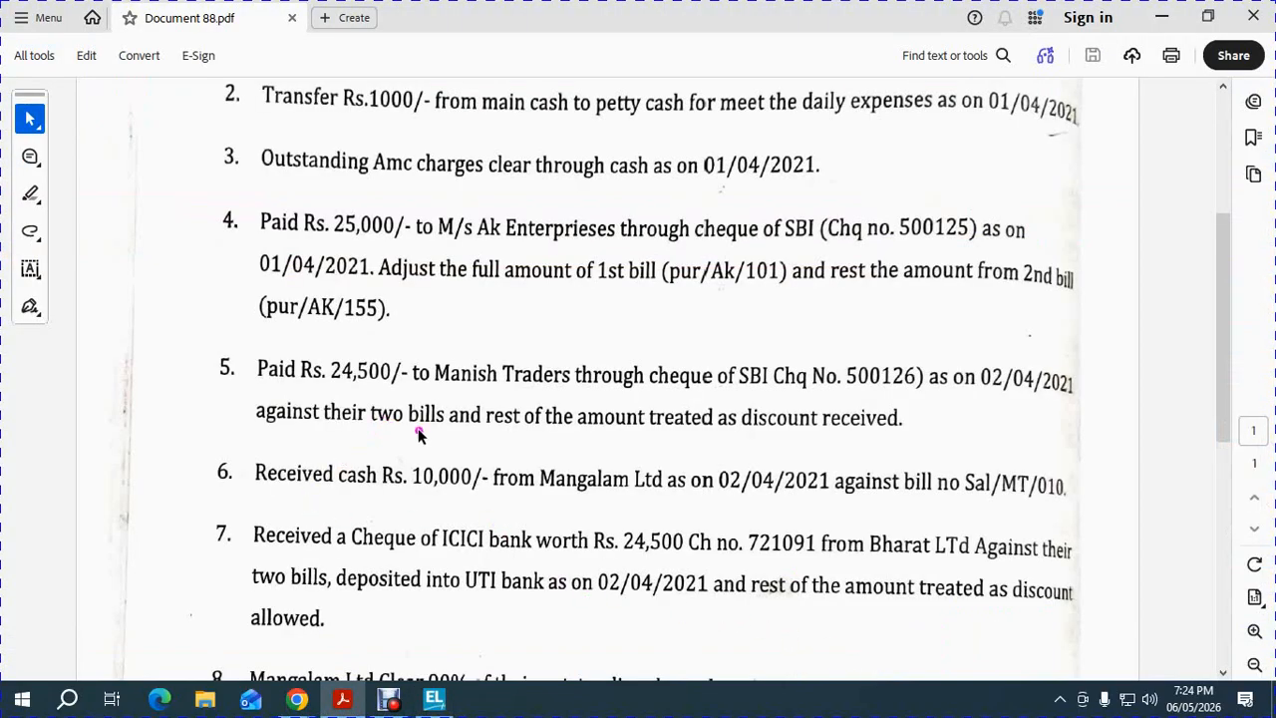
Step: Return to TallyPrime, leave the ledger report, and start a payment voucher with SBI A/C as the paying account
key("alt+Tab")
key("alt+Tab")
key("alt+Tab")
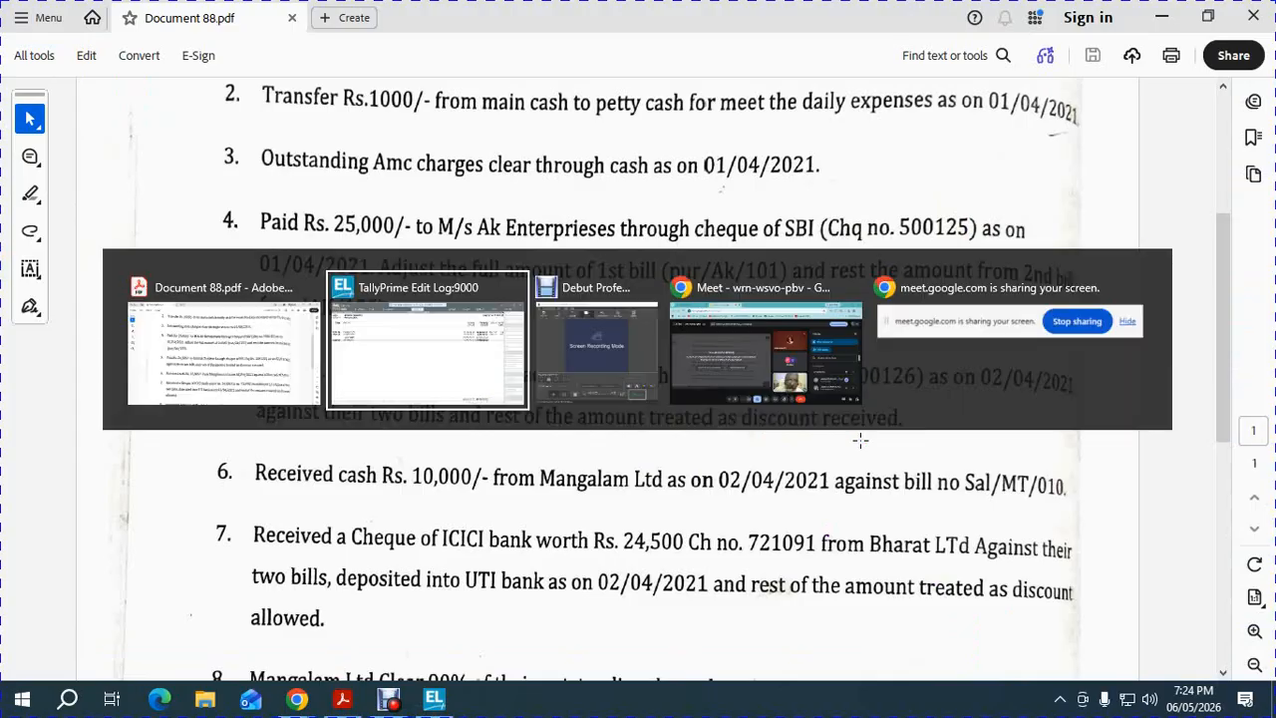
key("Escape")
key("Escape")
key("Escape")
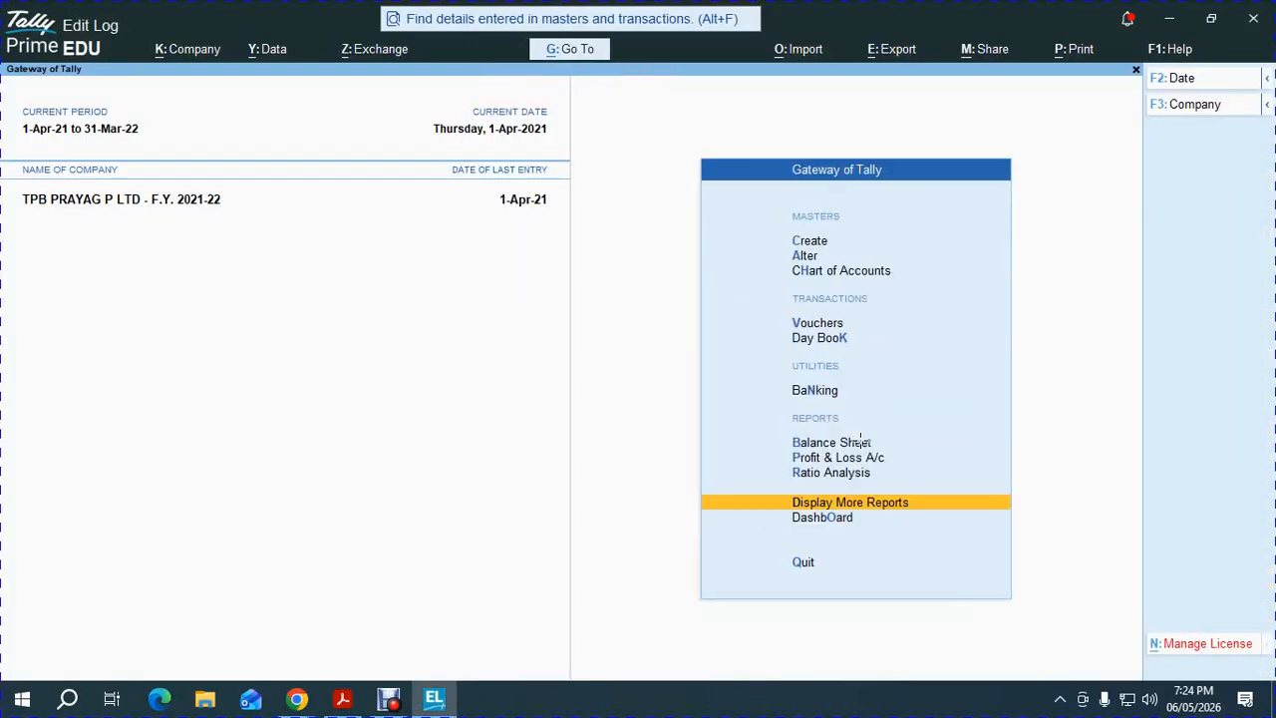
key("v")
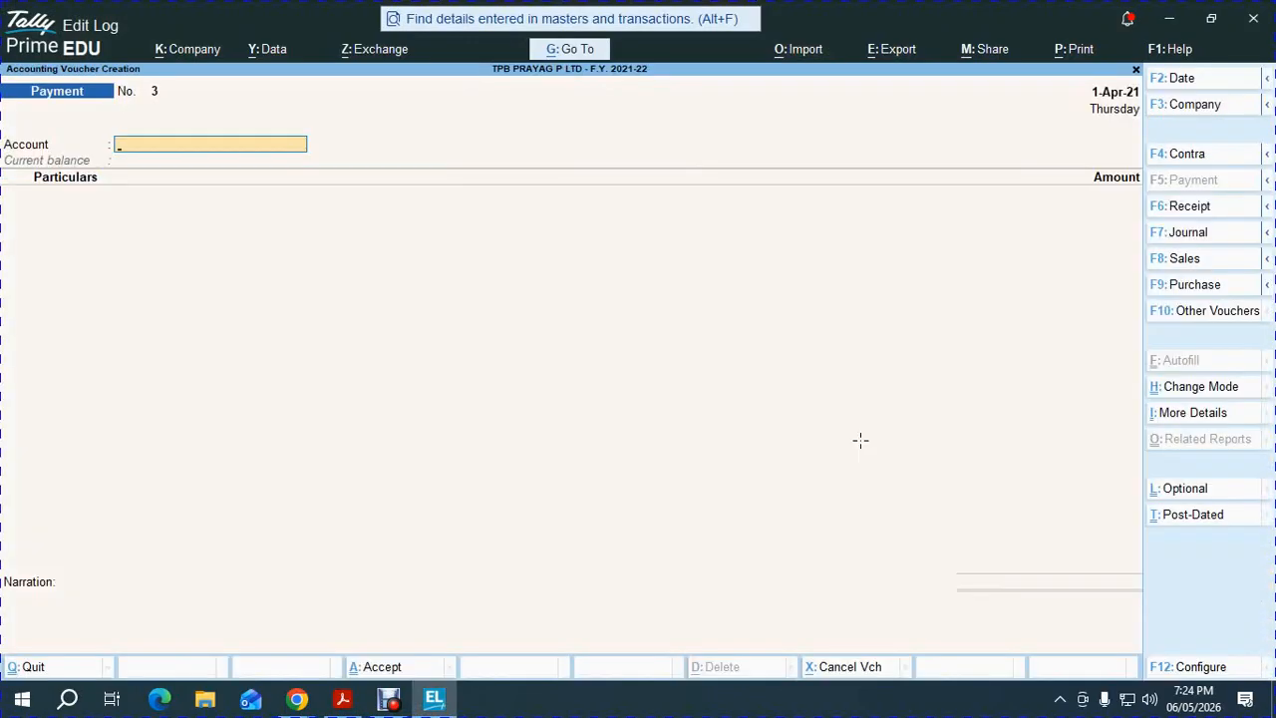
type("sbi")
key("Return")
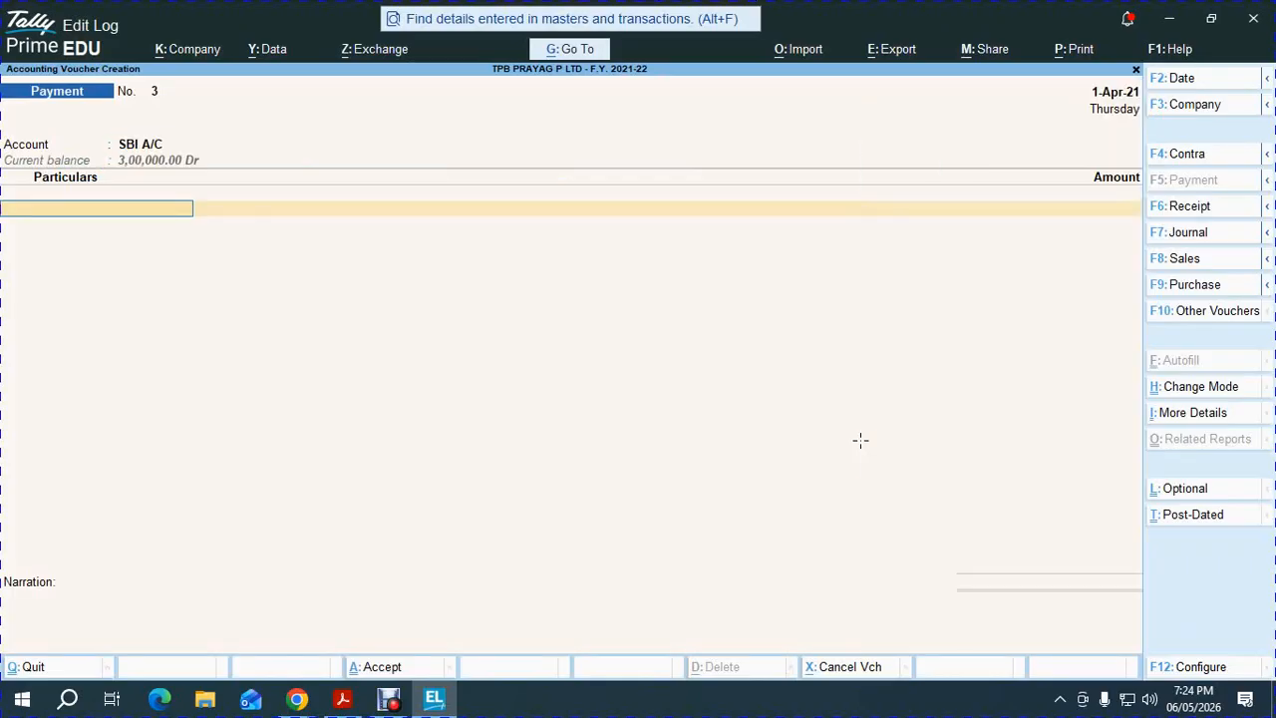
Step: Add MANISH TRADERS to the payment voucher with an amount of 26,000
type("mani")
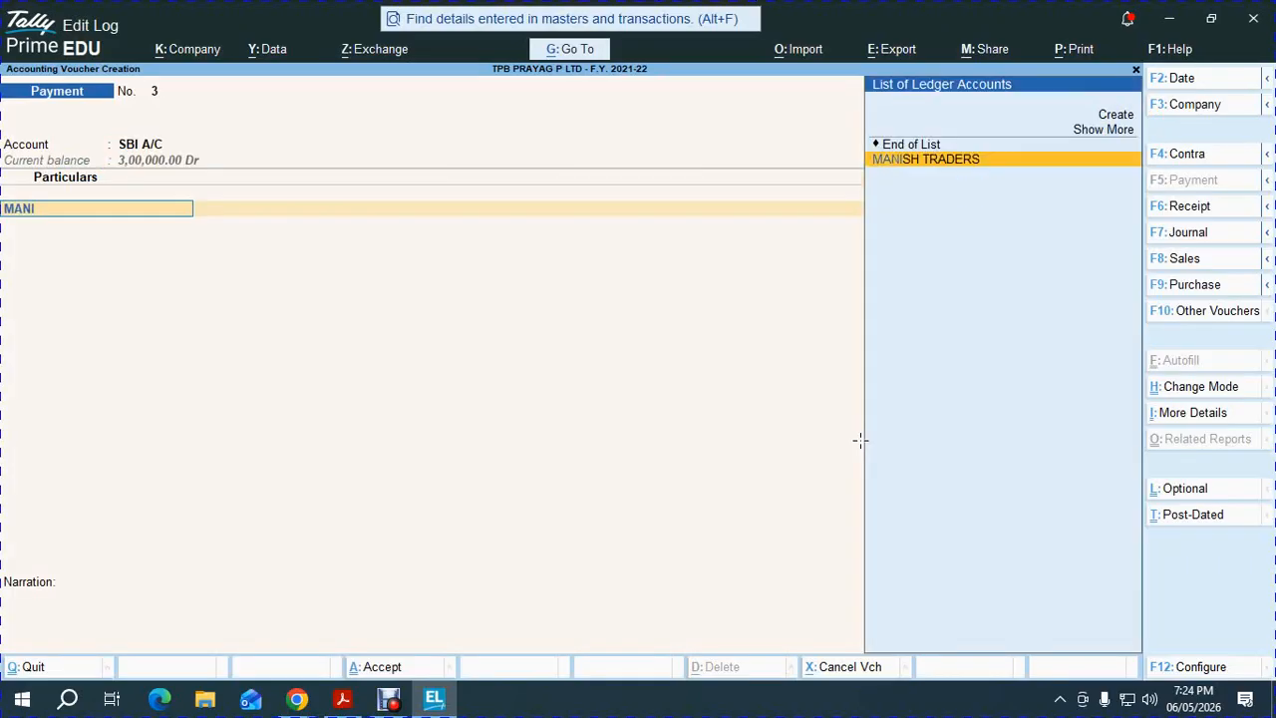
key("Return")
type("26")
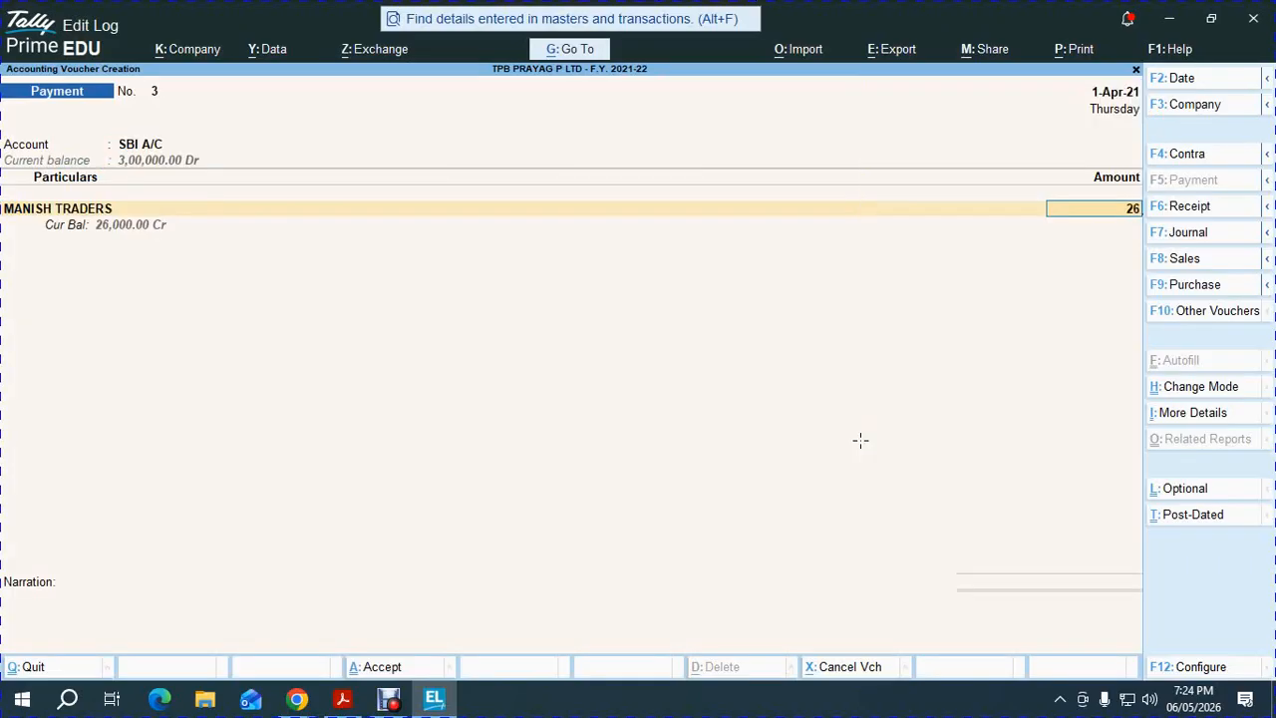
type("000")
key("Return")
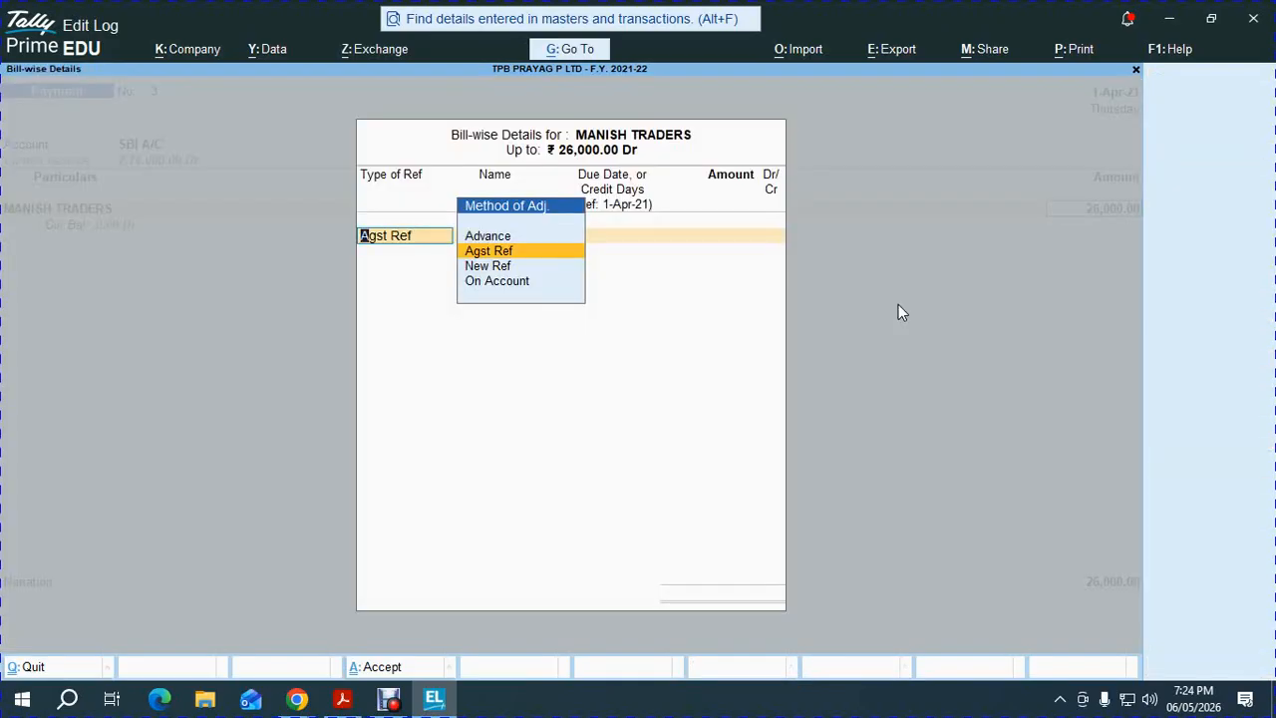
Step: Allocate the MANISH TRADERS payment against bills PUR/MT/170 for 15,500 and PUR/MT/274 for 9,500
key("Return")
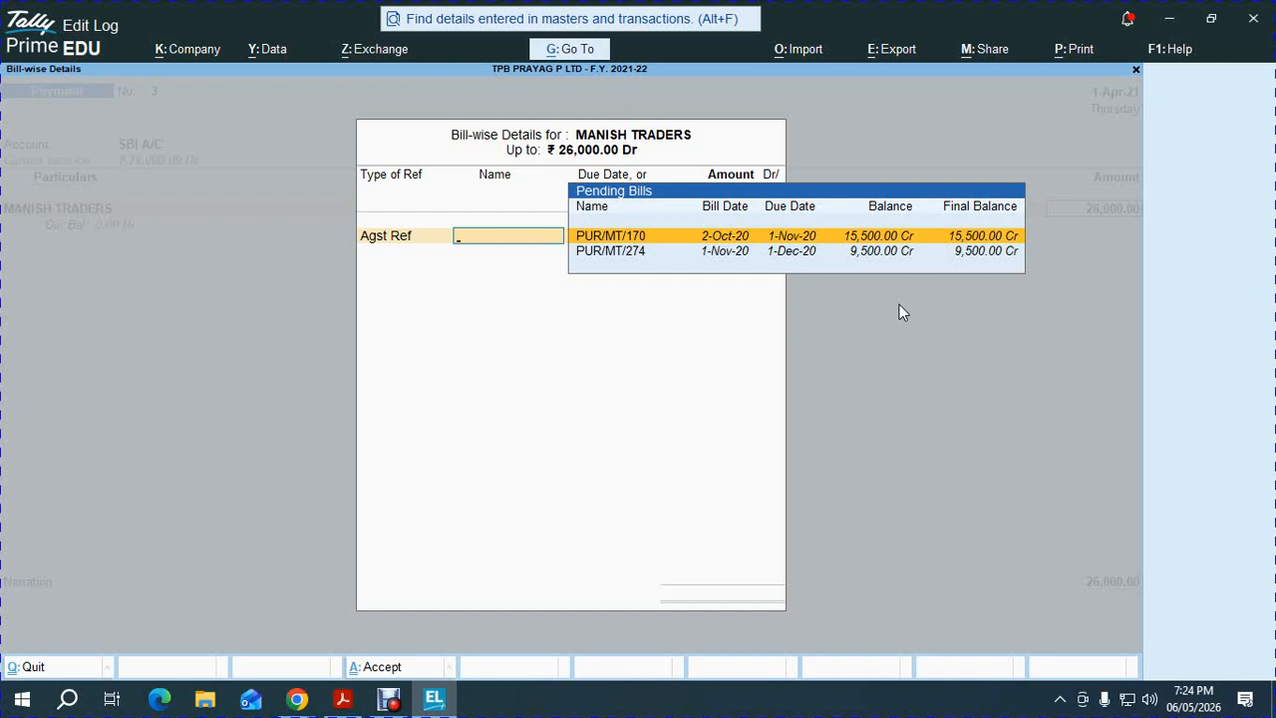
key("Return")
key("Return")
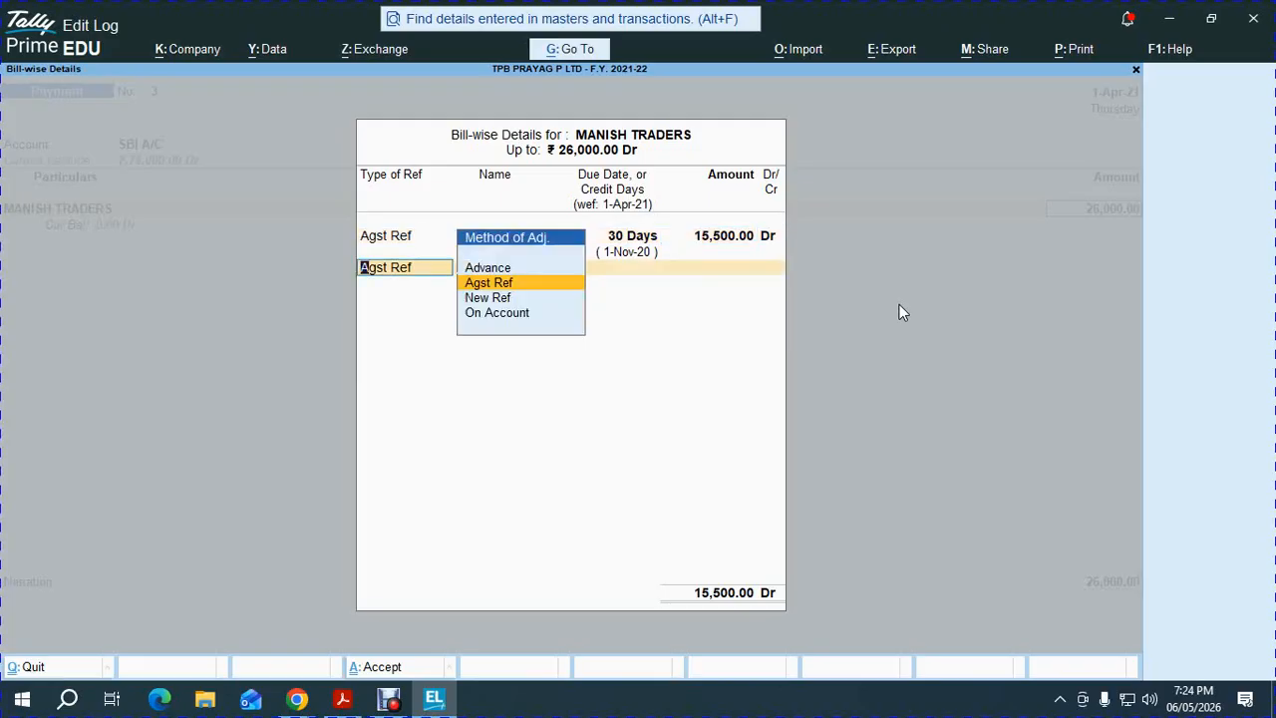
key("Return")
key("Return")
key("Return")
key("Return")
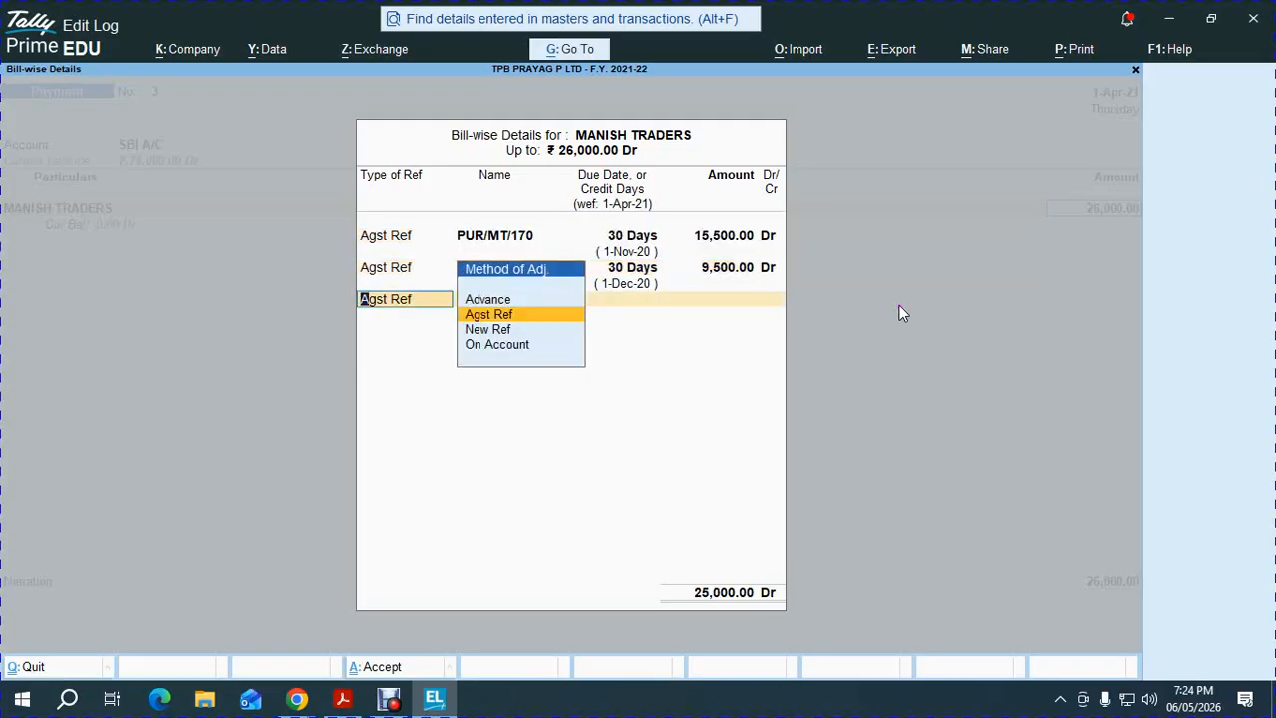
Step: Allocate the remaining 1,000 of the MANISH TRADERS payment as On Account and complete the bill-wise details
key("Down")
key("Down")
key("Return")
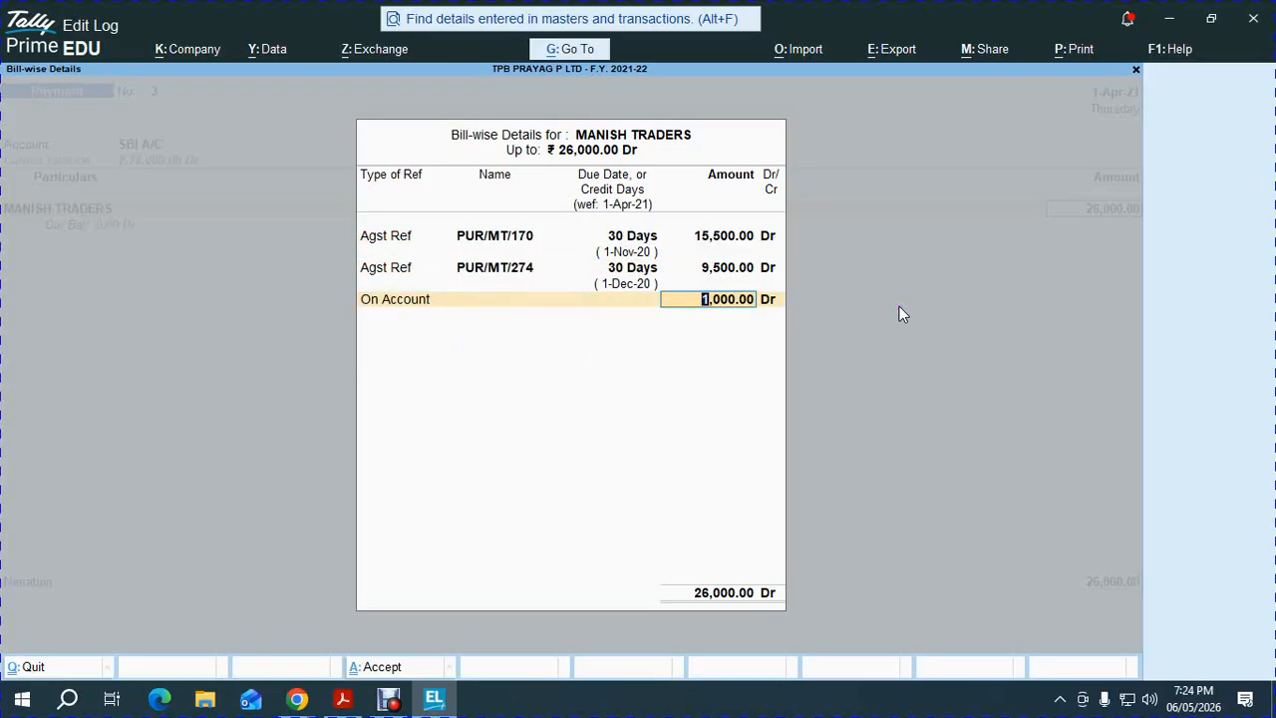
key("Return")
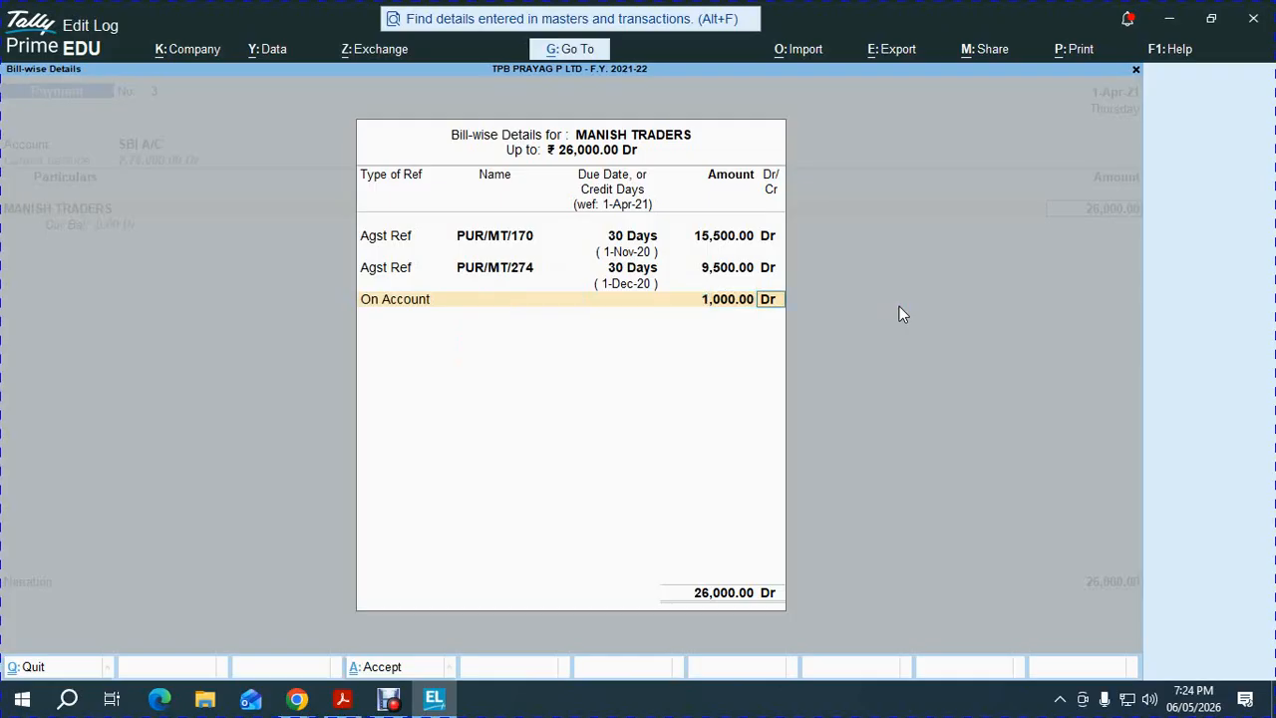
key("Return")
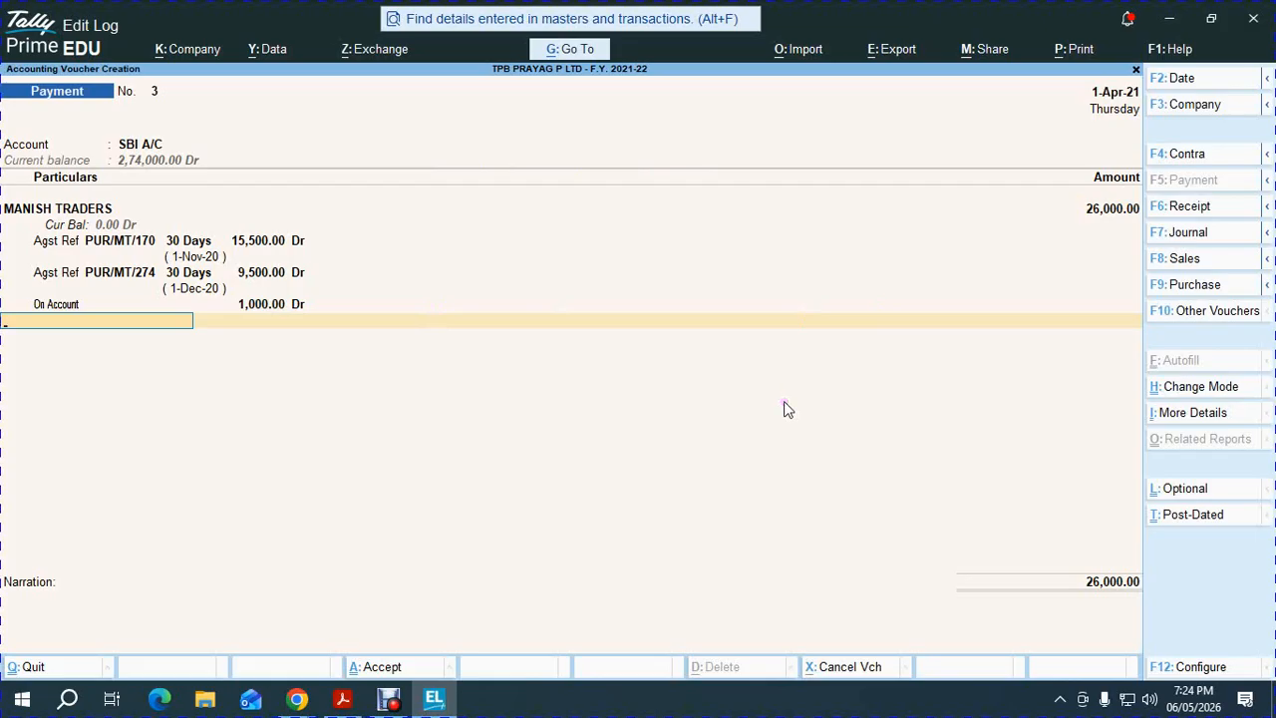
key("alt+Tab")
key("alt+Tab")
key("ctrl")
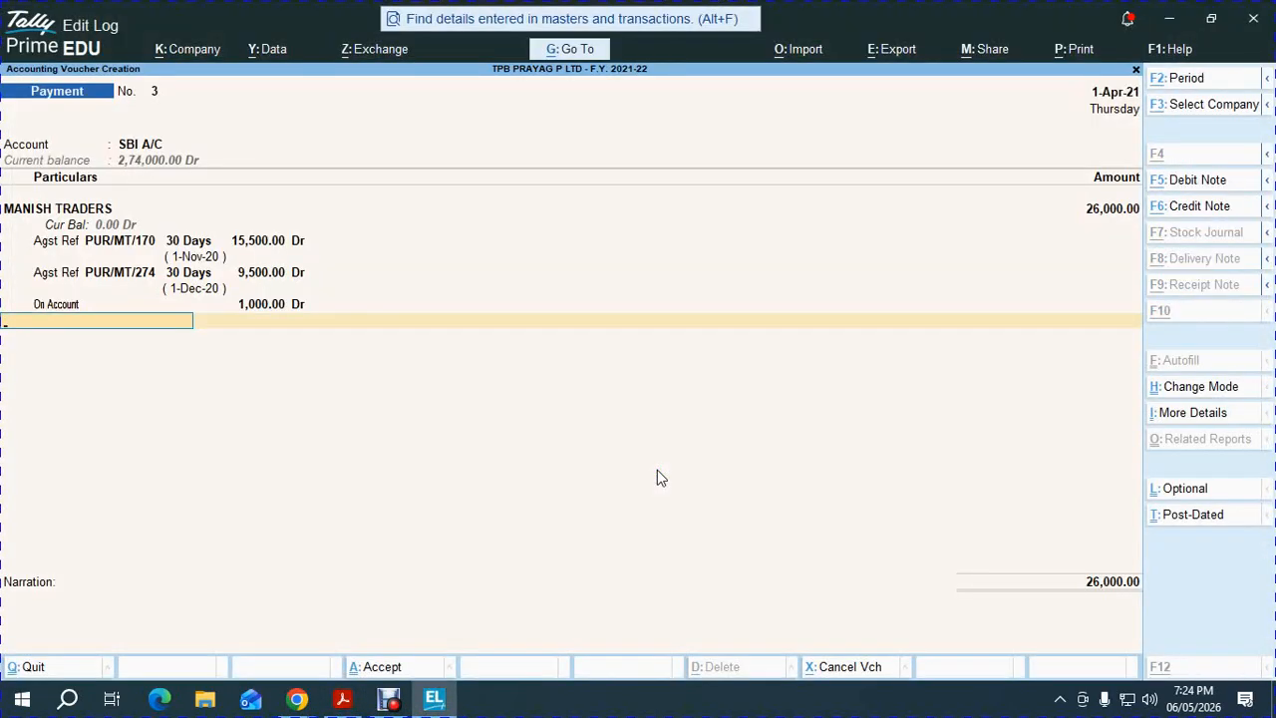
key("alt+c")
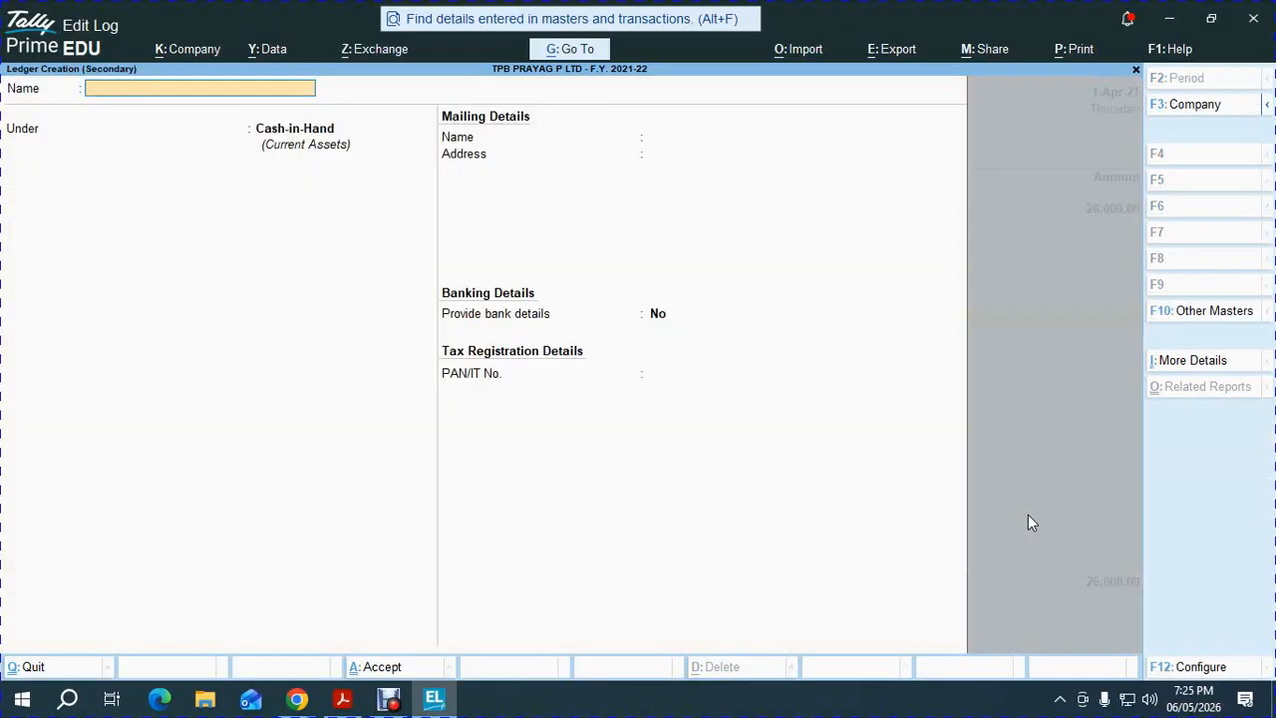
key("Escape")
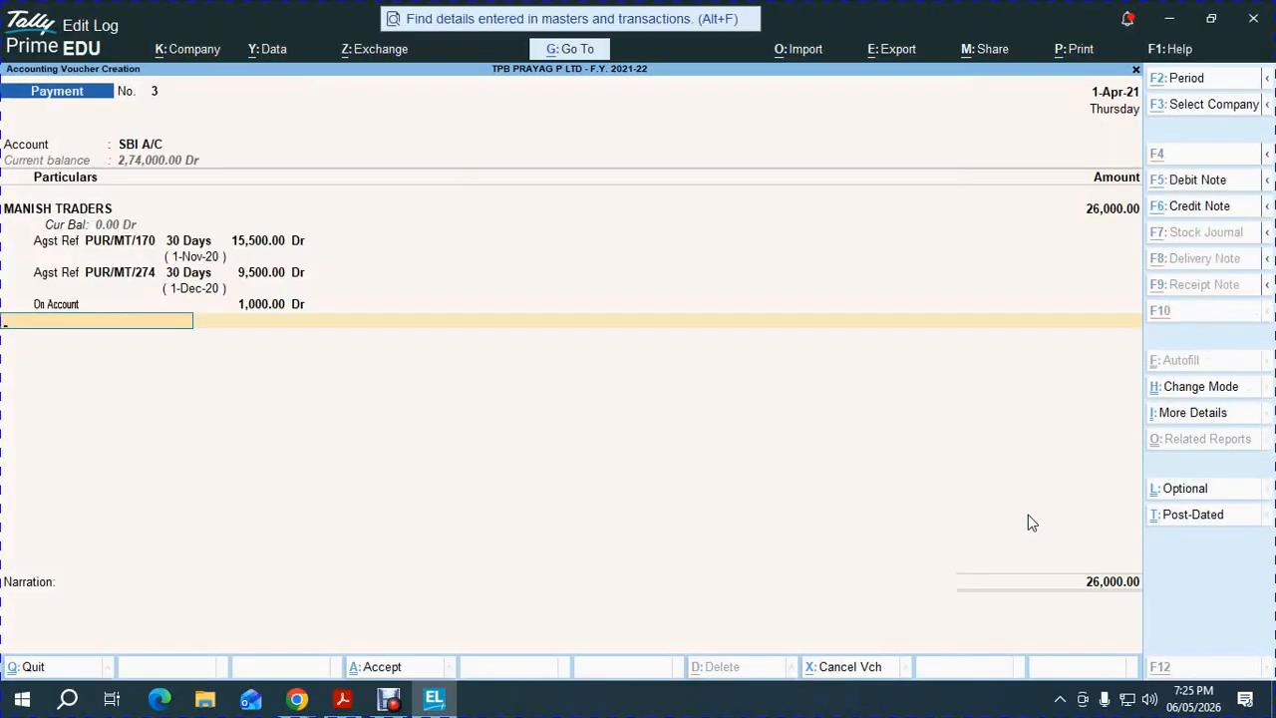
Step: Create a DISCOUNT RECEIVED ledger under Indirect Incomes from within the payment voucher
key("alt+c")
type("DISCOUNT")
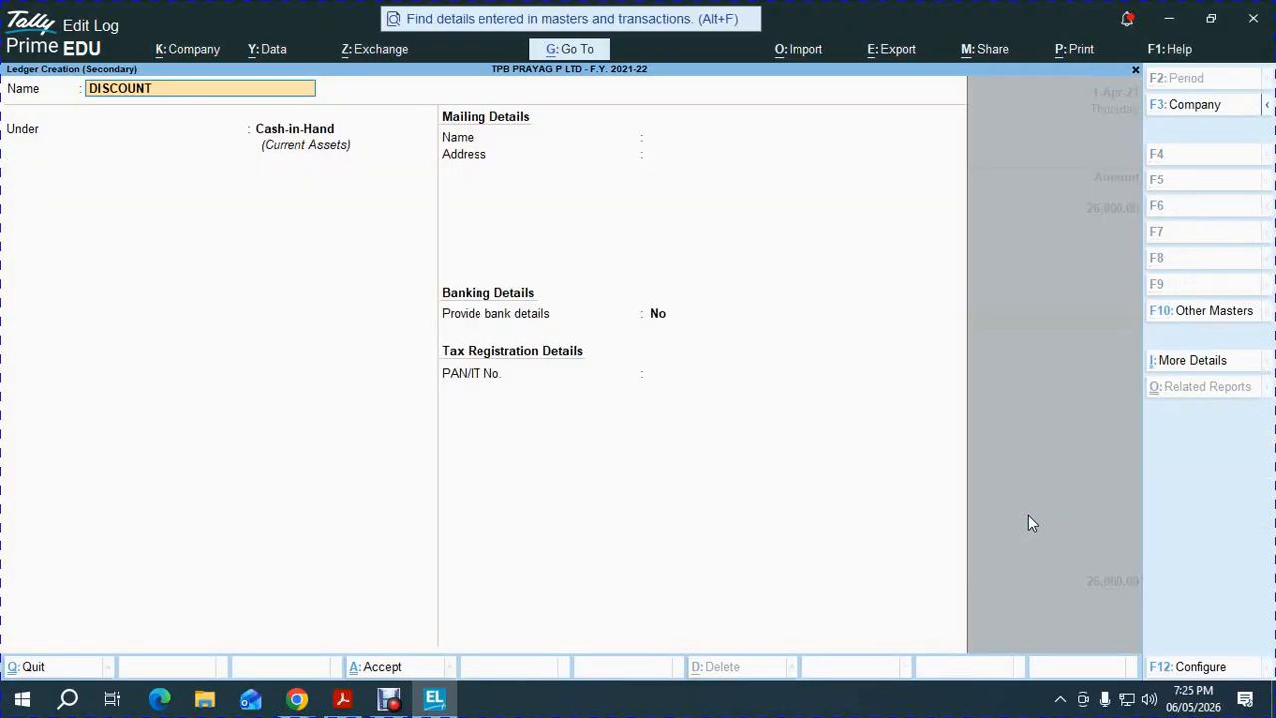
type(" RECEIVED")
key("Return")
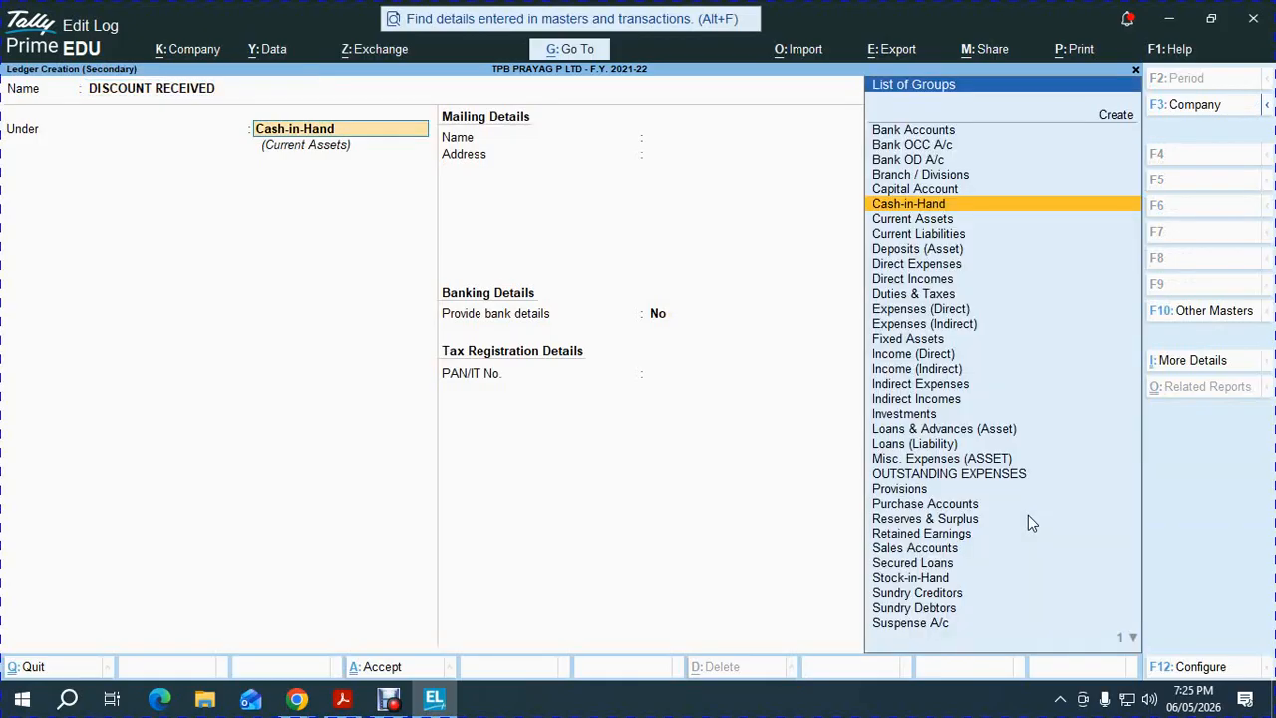
type("IND")
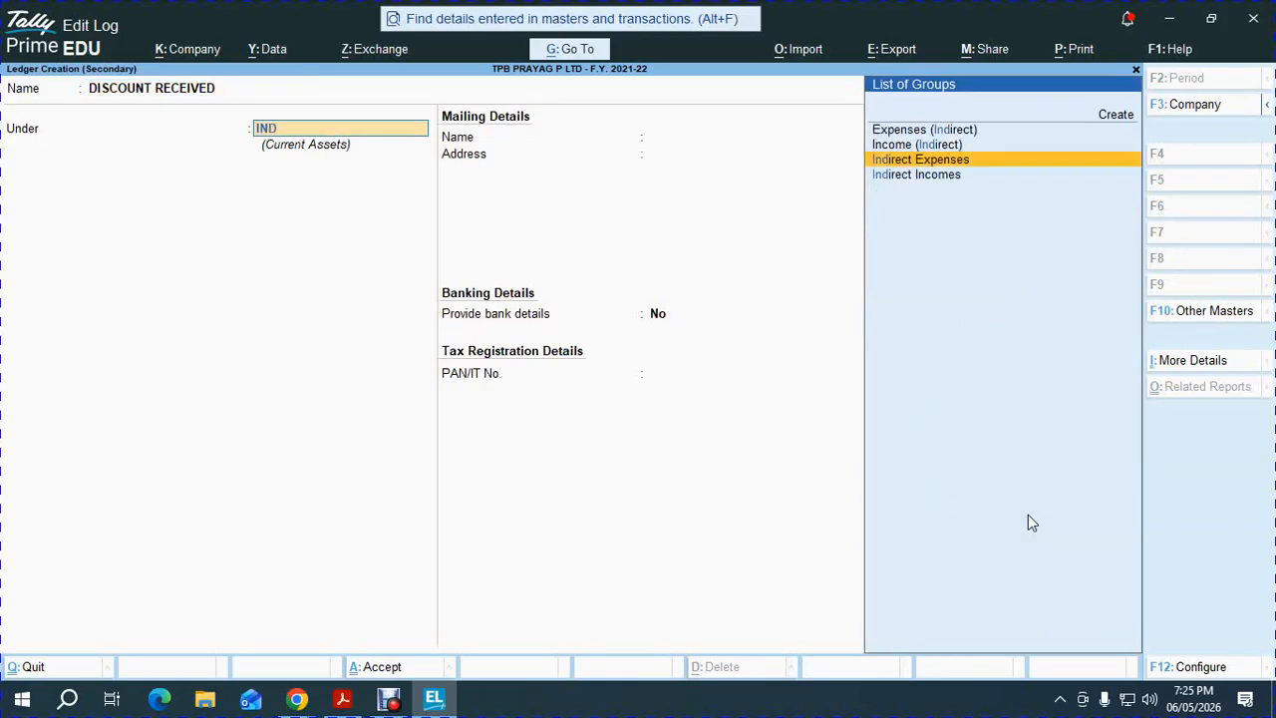
key("Down")
key("Return")
key("ctrl+a")
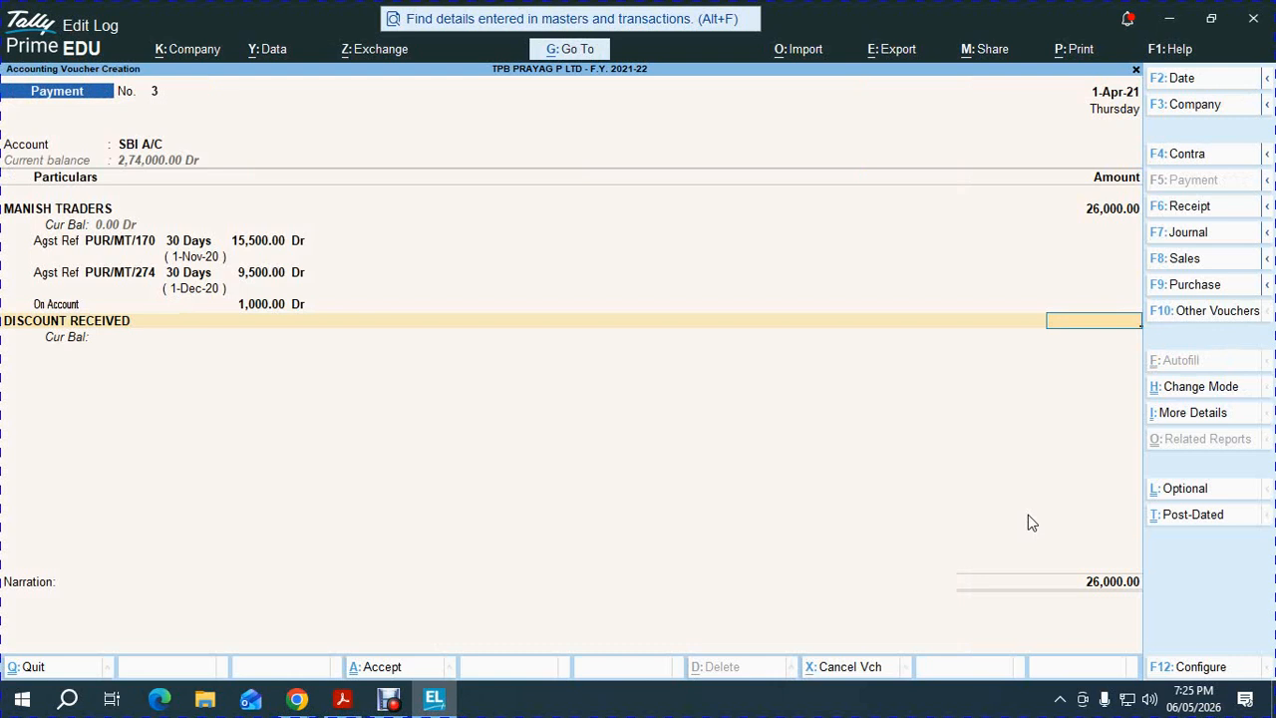
Step: Set the DISCOUNT RECEIVED amount to -1500 and proceed to the SBI bank allocation
type("-1500")
key("Return")
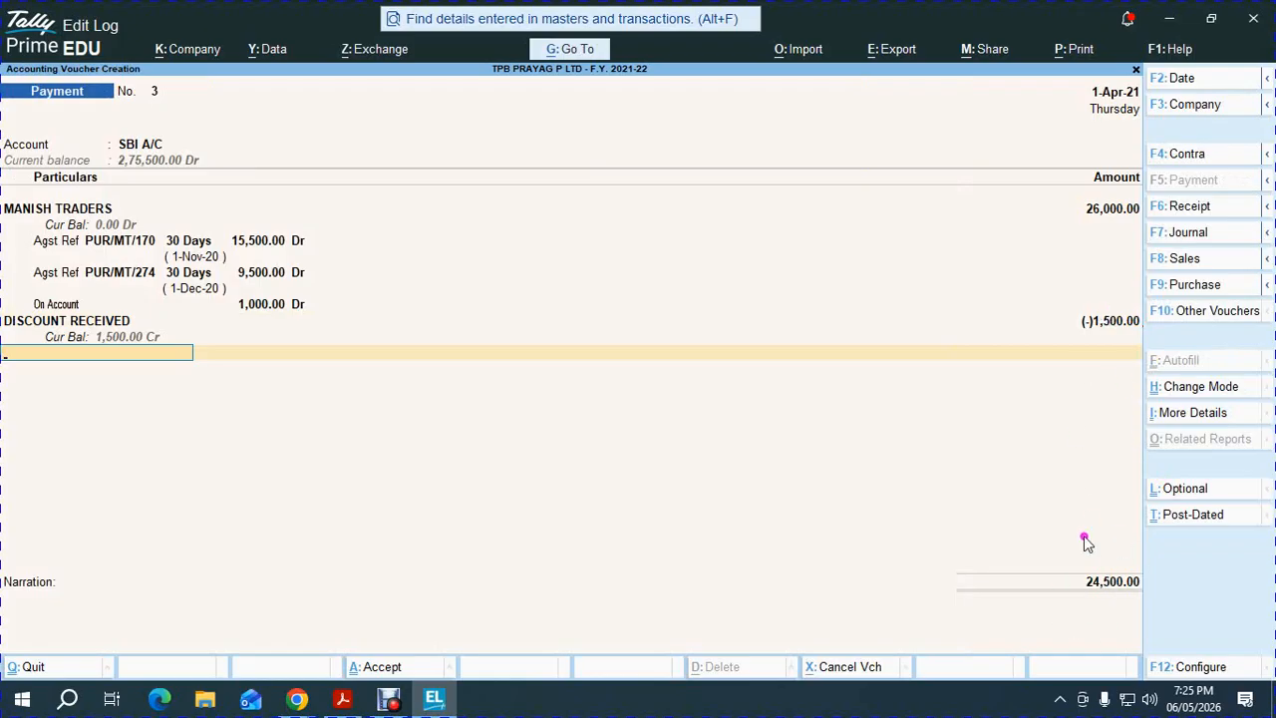
key("Return")
key("Return")
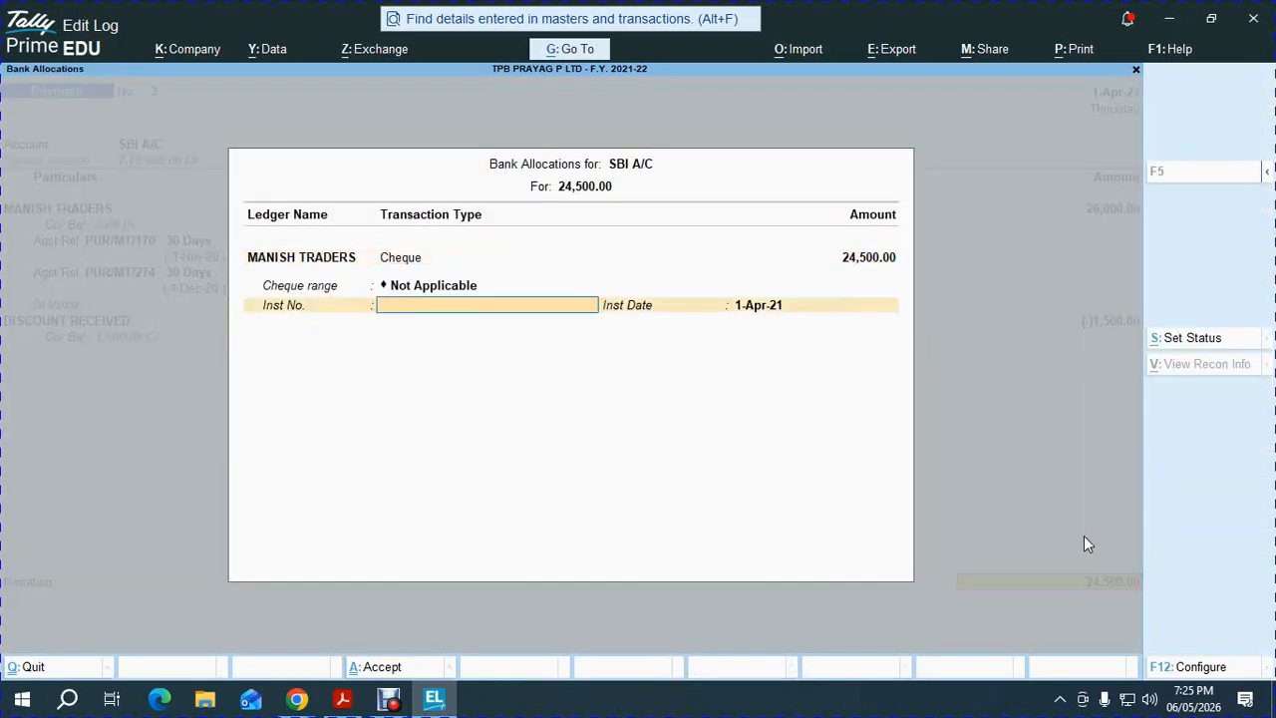
Step: Look up entry 5's cheque number in the PDF, enter 500126 as the instrument number, and save the payment voucher
key("alt+Tab")
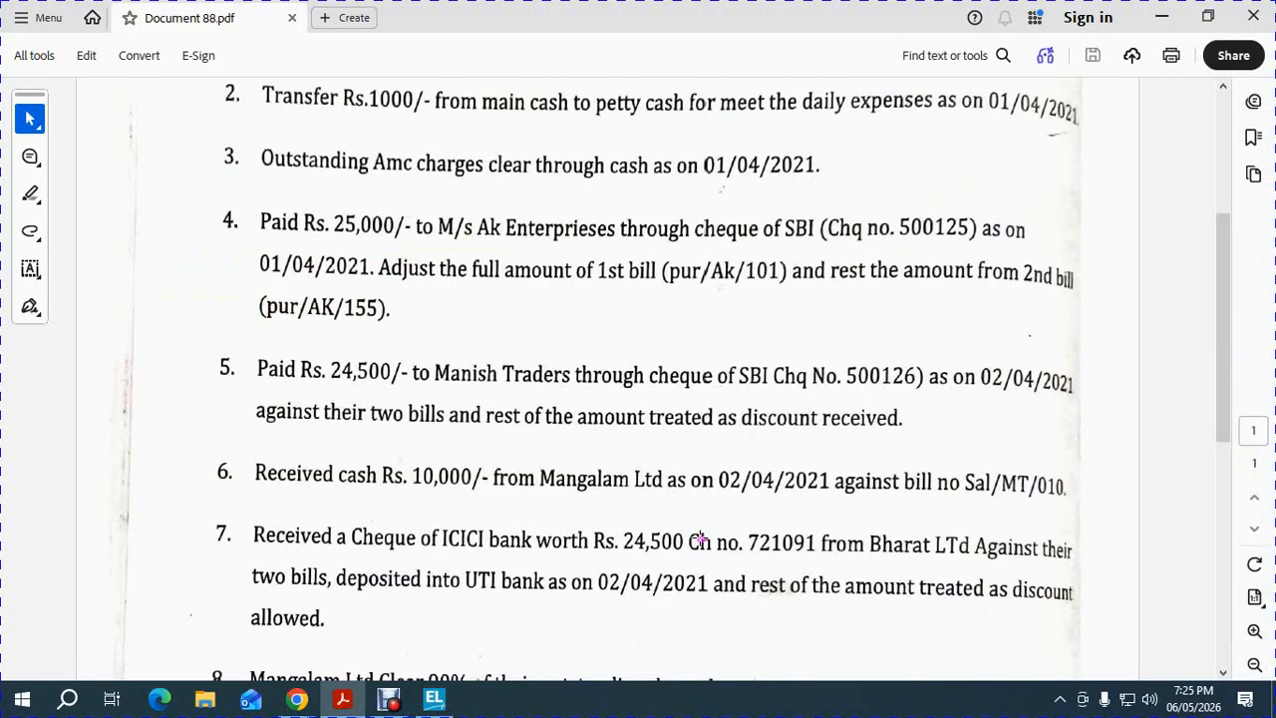
key("alt+Tab")
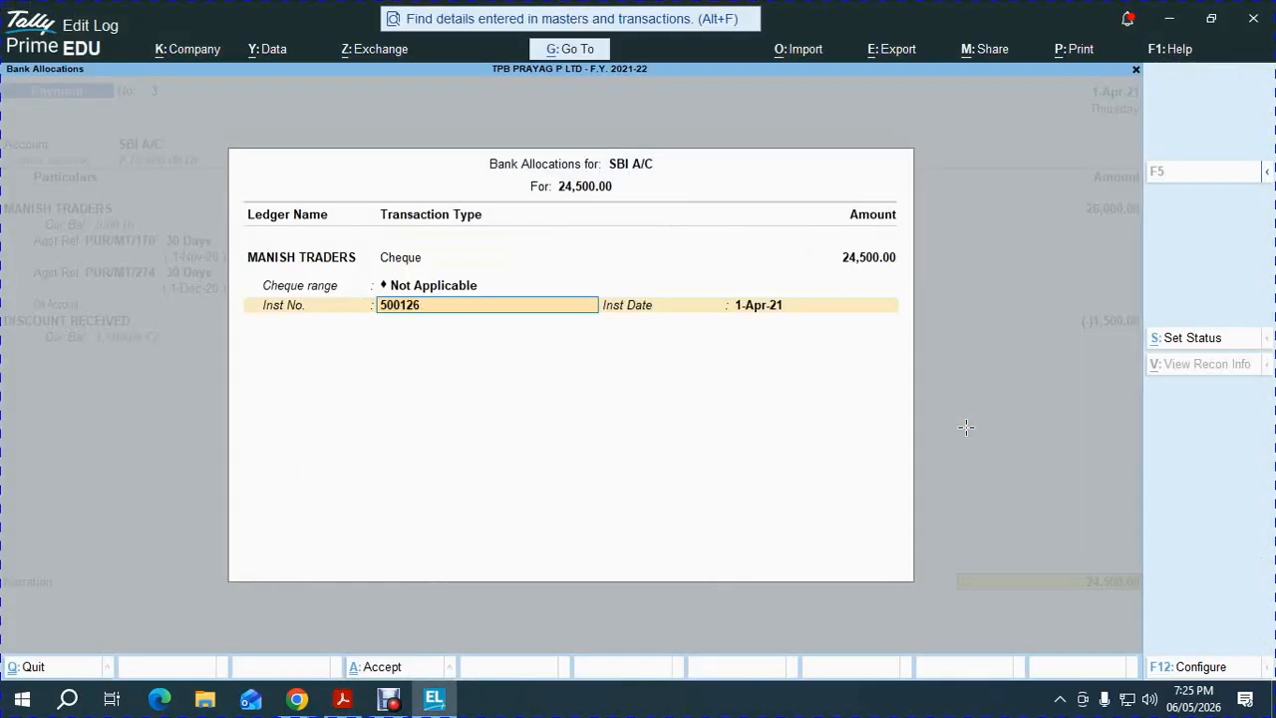
key("Return")
key("Return")
key("Return")
key("Return")
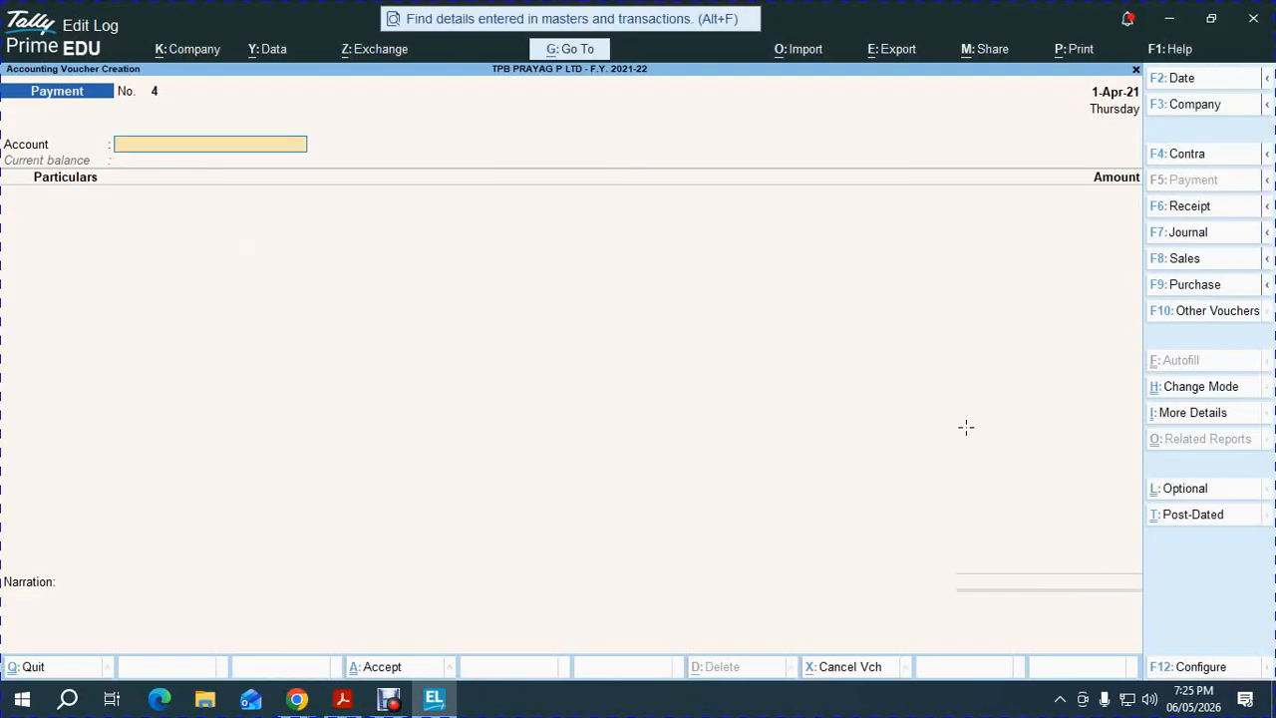
Step: Read assignment entry 6 in the PDF, and start a receipt voucher in TallyPrime with SBI A/C as the account
key("alt+Tab")
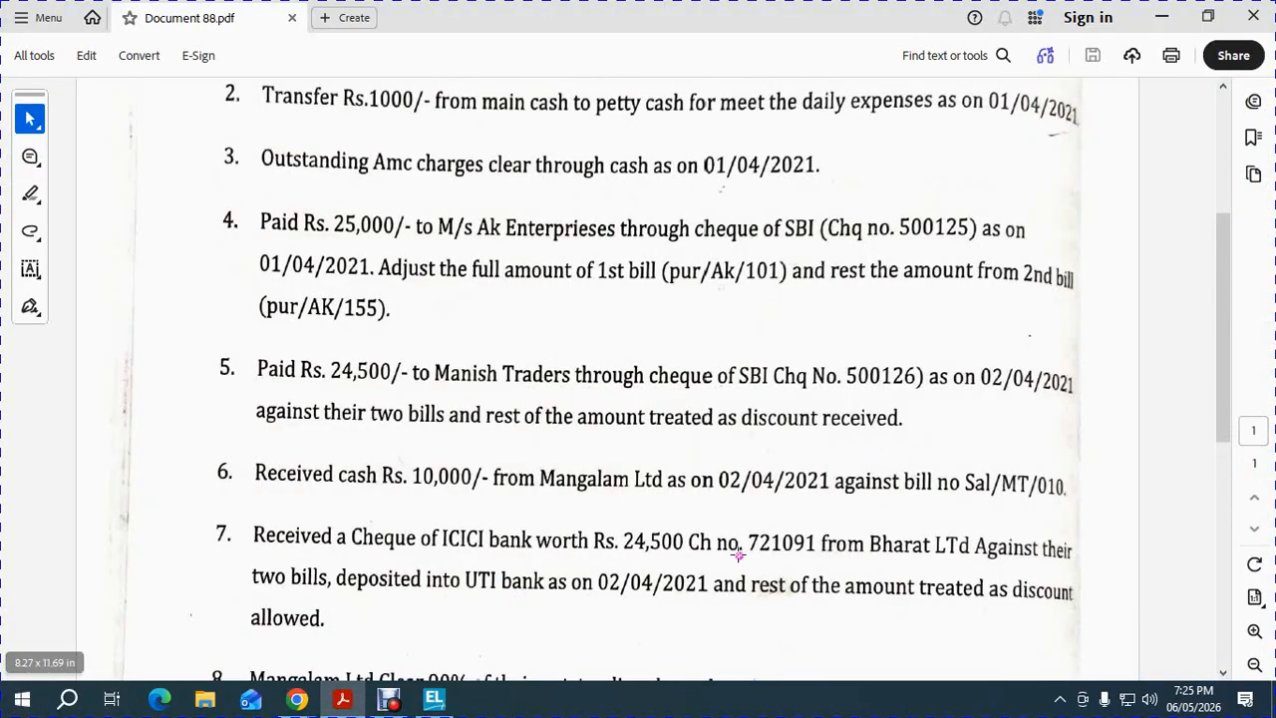
scroll(917, 439, "down", 1)
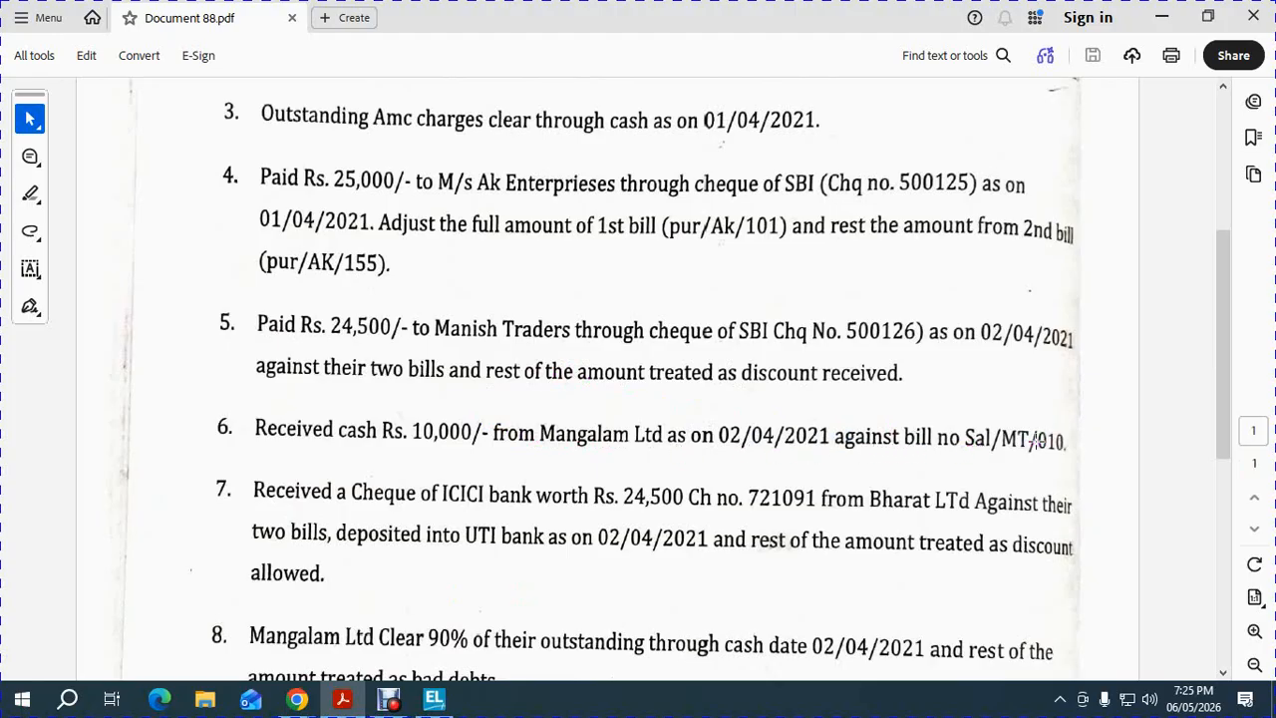
key("alt+Tab")
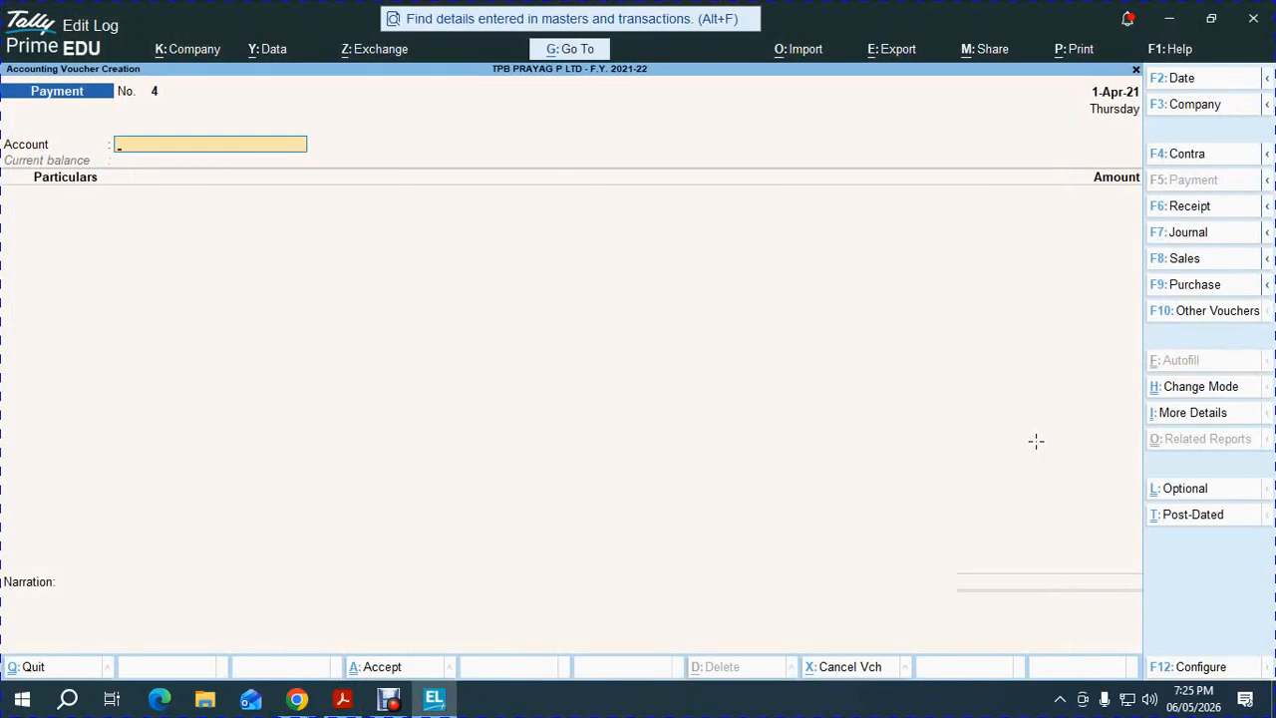
key("F6")
key("alt+Tab")
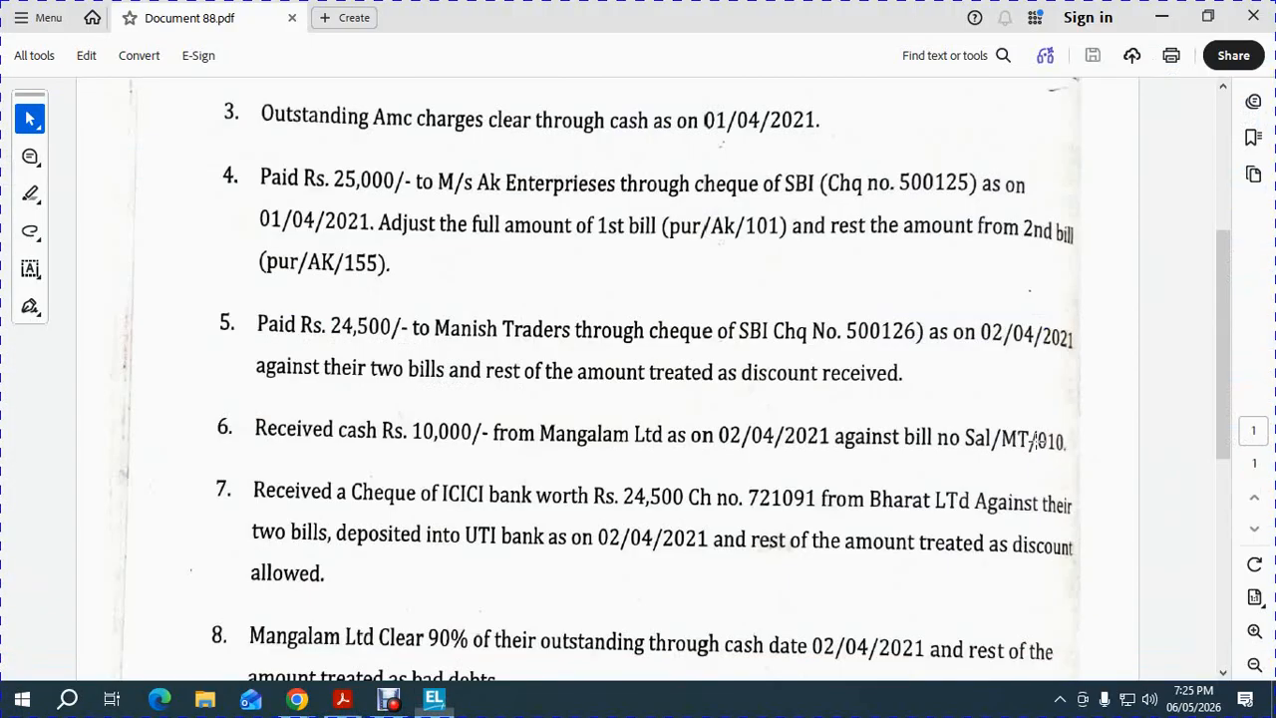
key("alt+Tab")
type("SB")
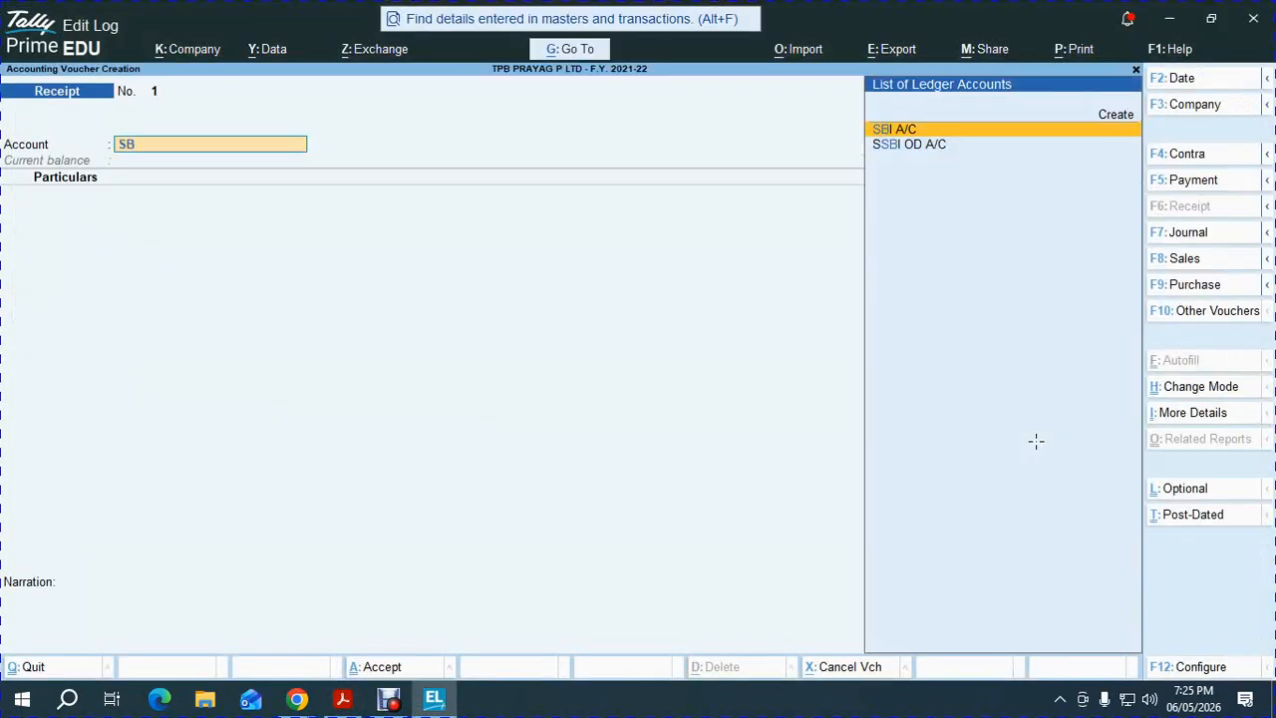
key("Return")
Step: Recheck entry 6 in the PDF, and add MANGALAM TRADERS to the receipt voucher with an amount of 10,000
type("MAN")
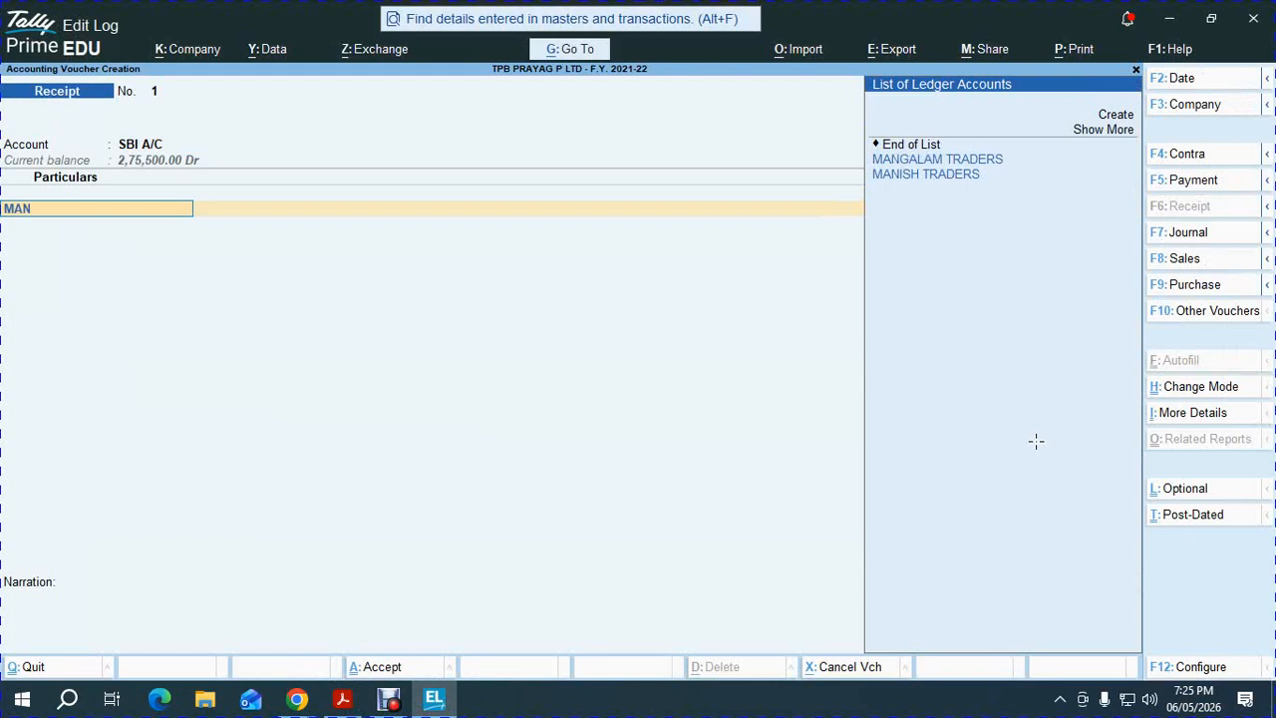
key("Down")
key("Up")
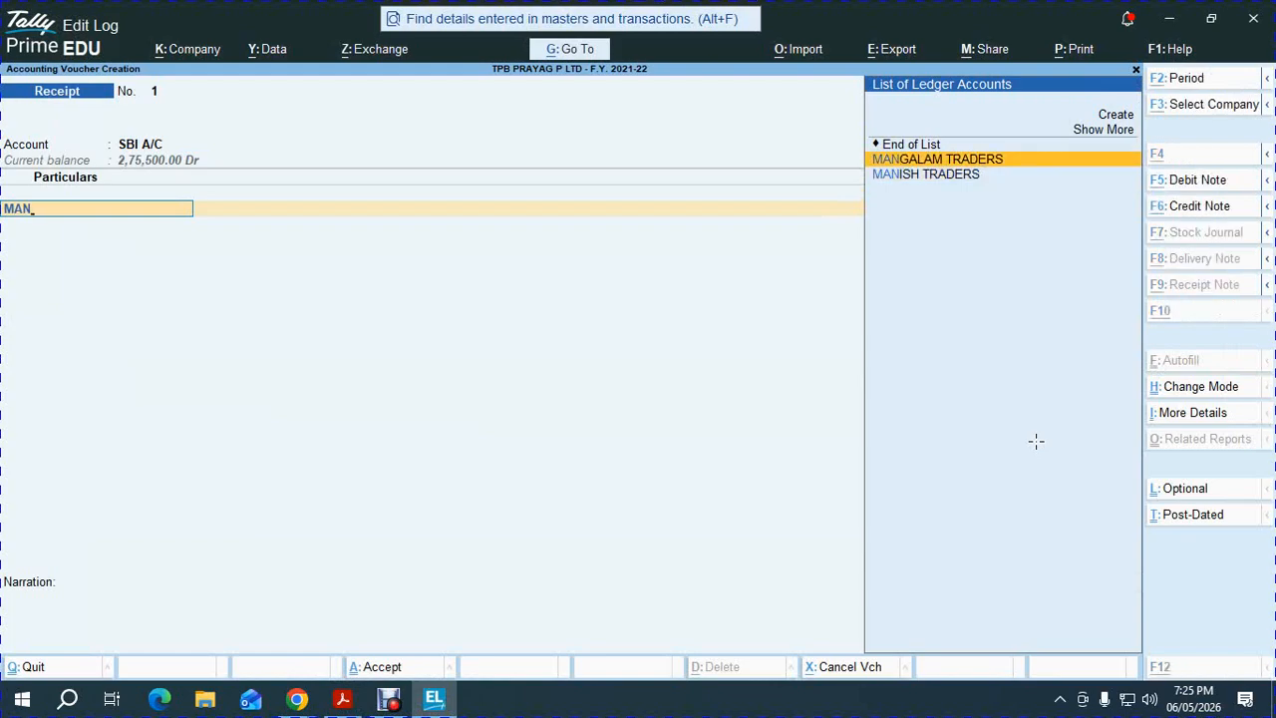
key("alt+Tab")
key("alt+Tab")
key("alt+Tab")
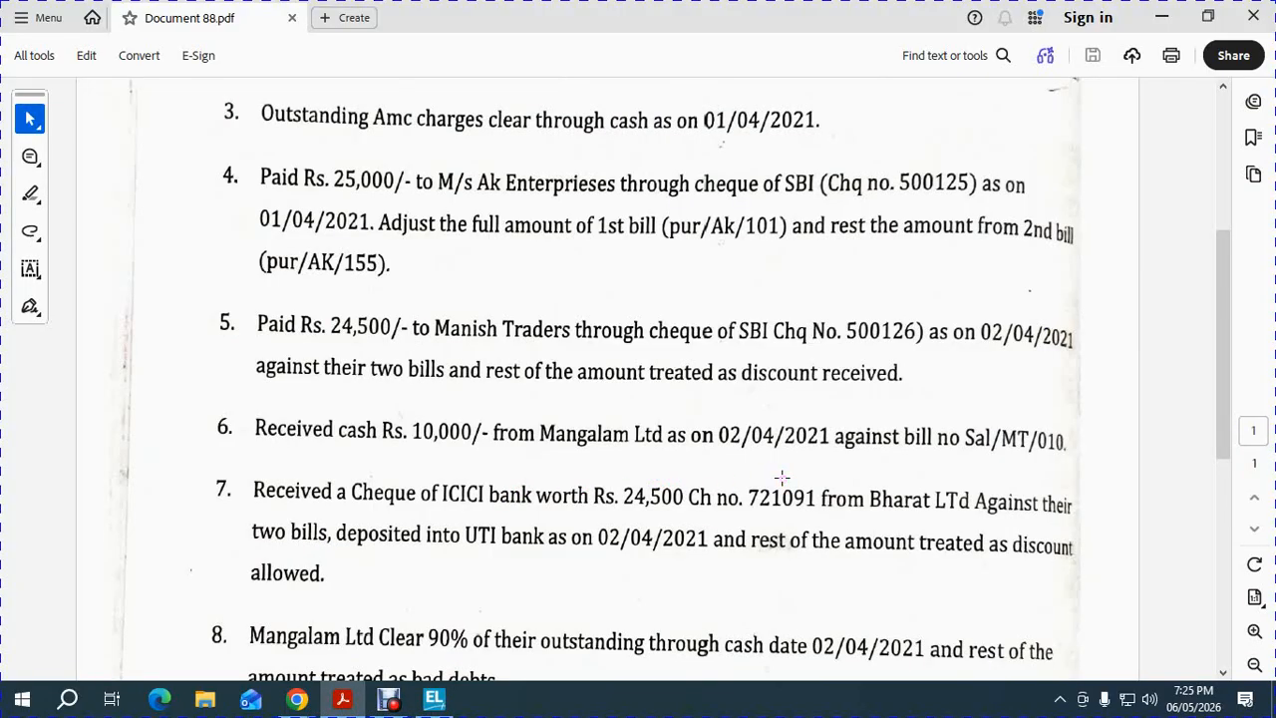
key("alt+Tab")
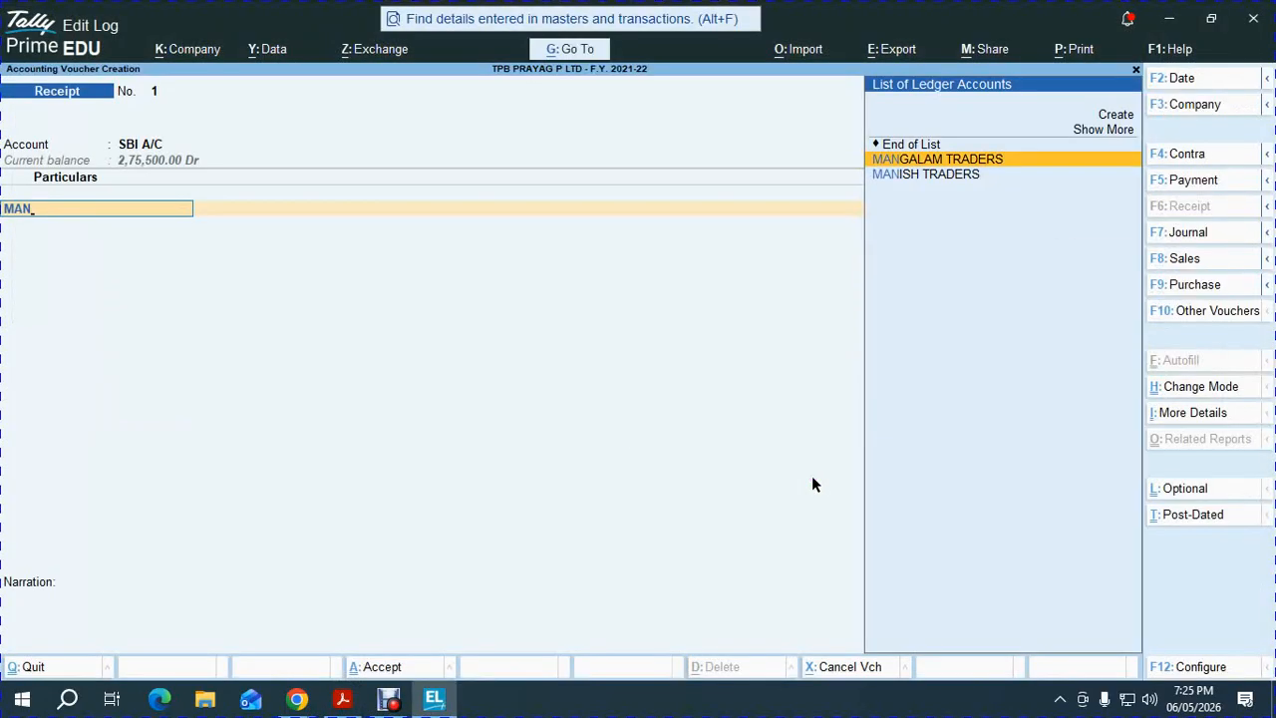
key("Return")
type("10,000")
key("Return")
key("Return")
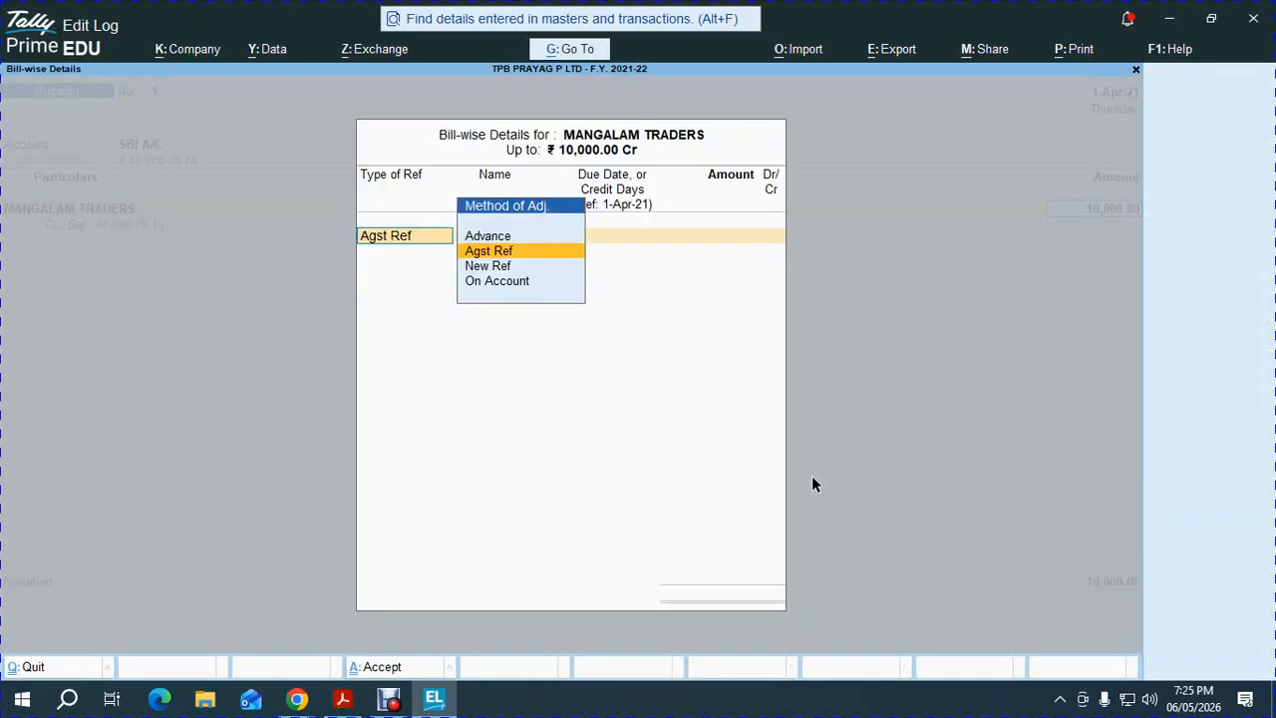
Step: Check the pending bills available for MANGALAM TRADERS under Agst Ref, and discard the unfinished receipt voucher
key("Down")
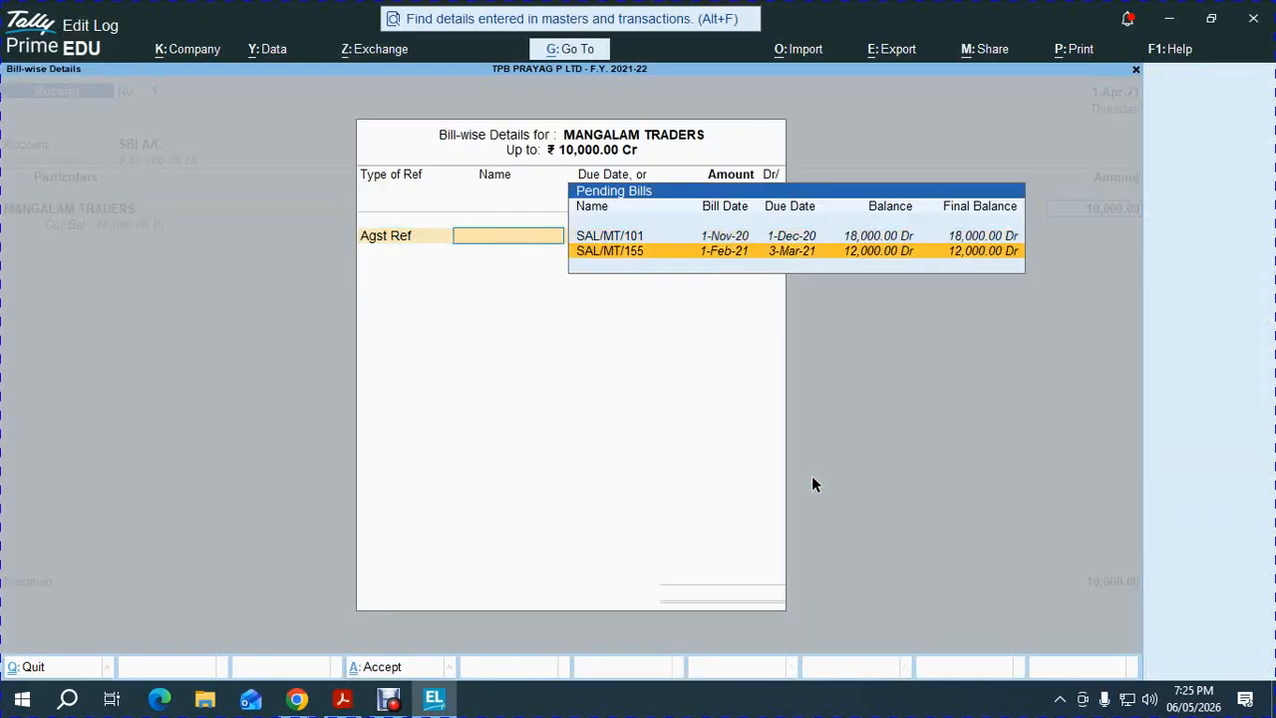
key("Up")
key("Escape")
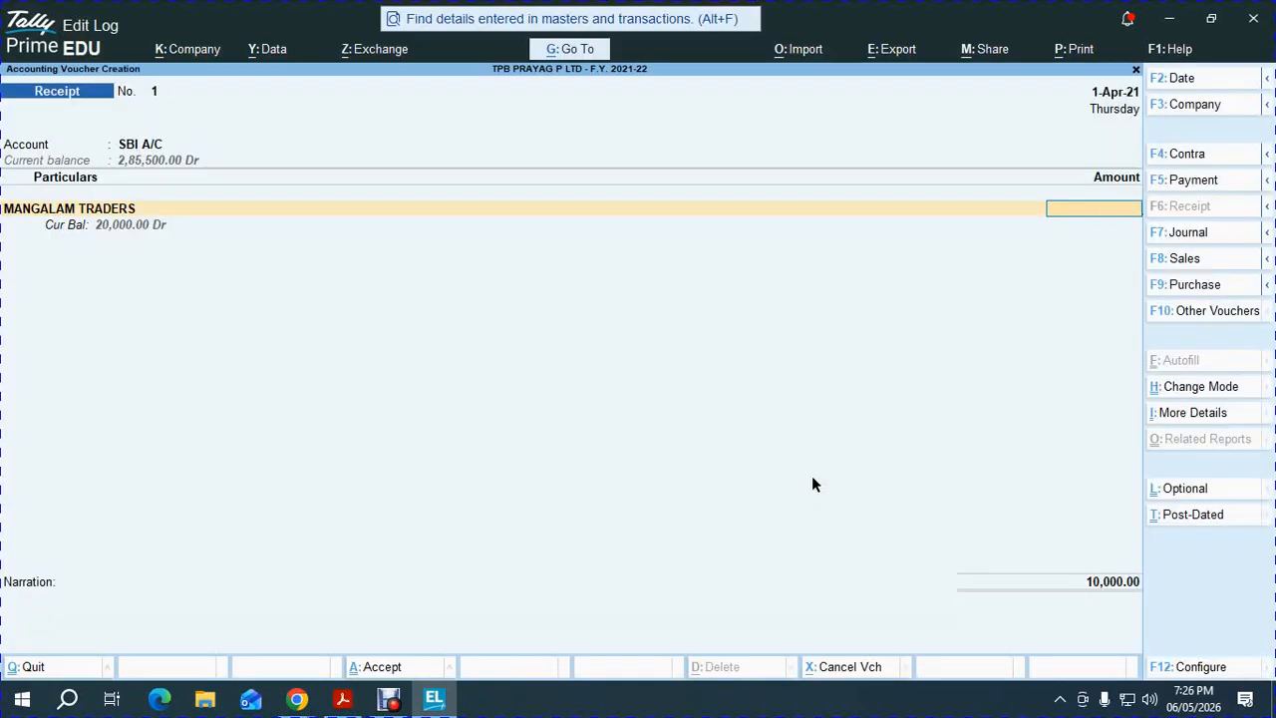
key("Escape")
key("y")
Step: Recheck the bill number given for entry 6 in the assignment PDF, and return to TallyPrime
key("alt+Tab")
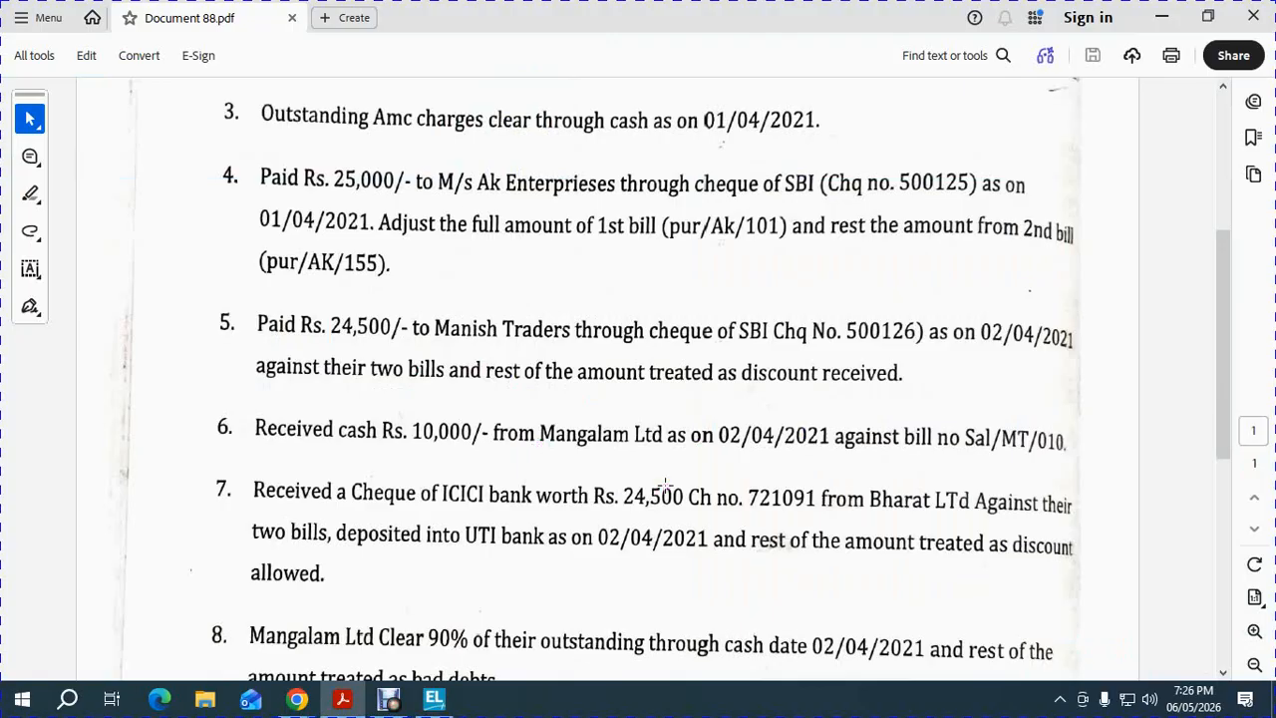
key("alt+Tab")
key("alt+Tab")
key("alt+Tab")
key("alt+Tab")
key("alt+Tab")
key("alt+Tab")
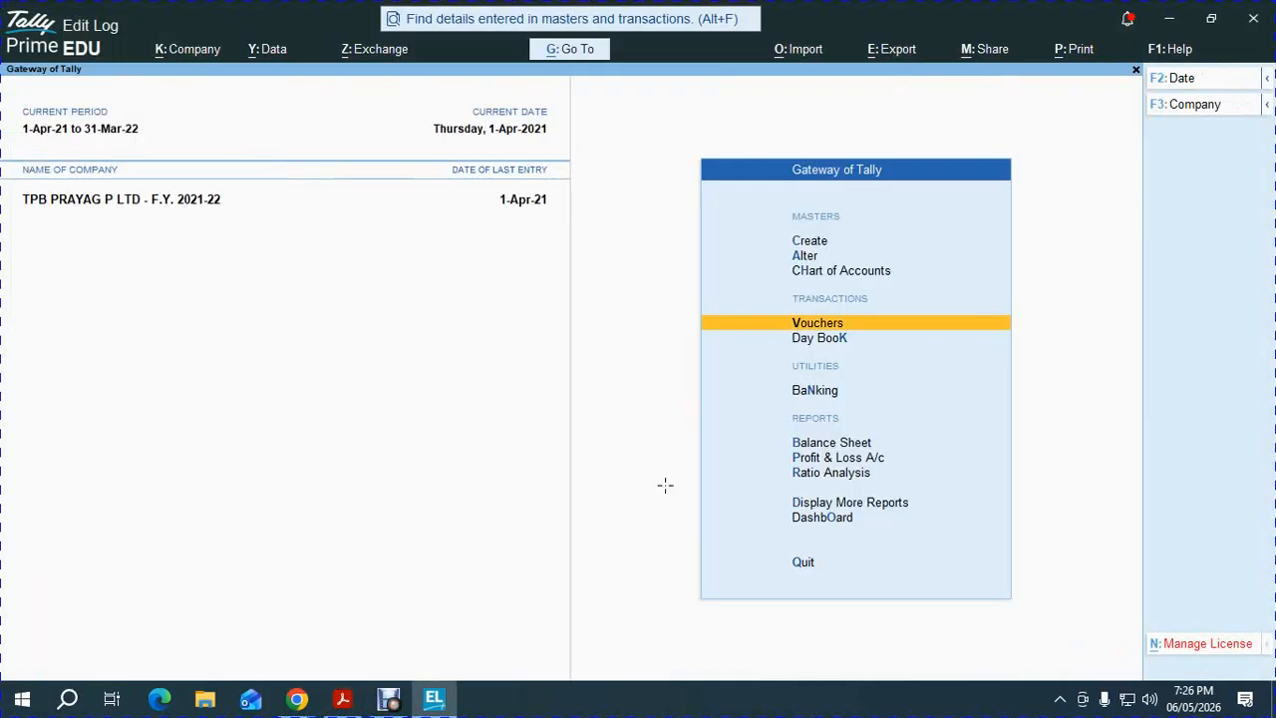
Step: Examine the bill-wise pending bills of the MANGALAM TRADERS ledger, and leave the report
type("dal")
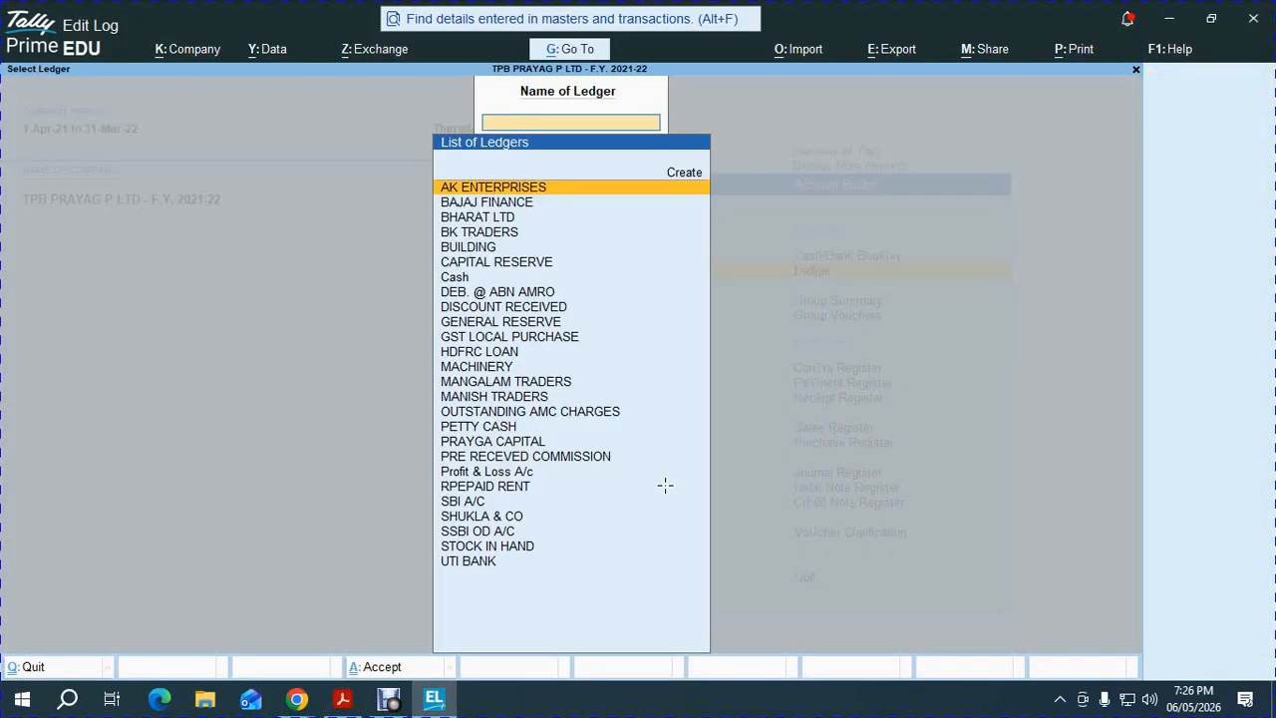
type("MANG")
key("Return")
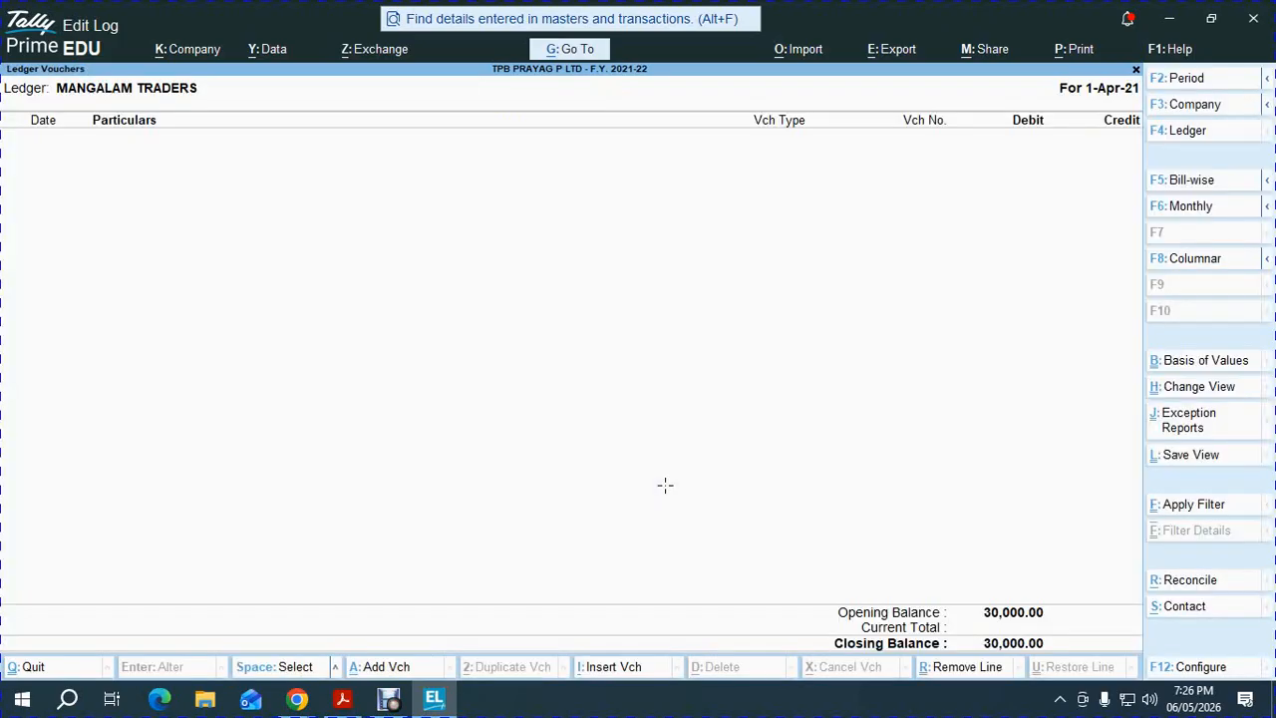
key("F5")
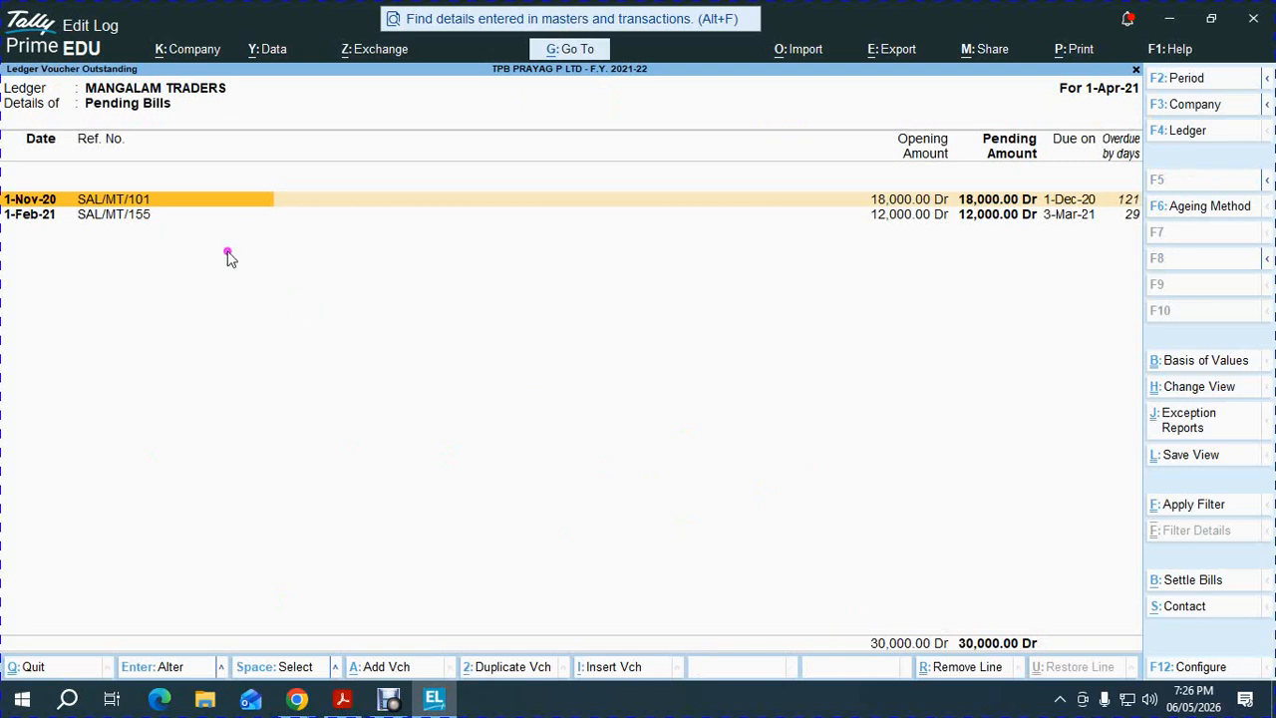
key("alt")
key("Escape")
key("Escape")
key("Escape")
key("Escape")
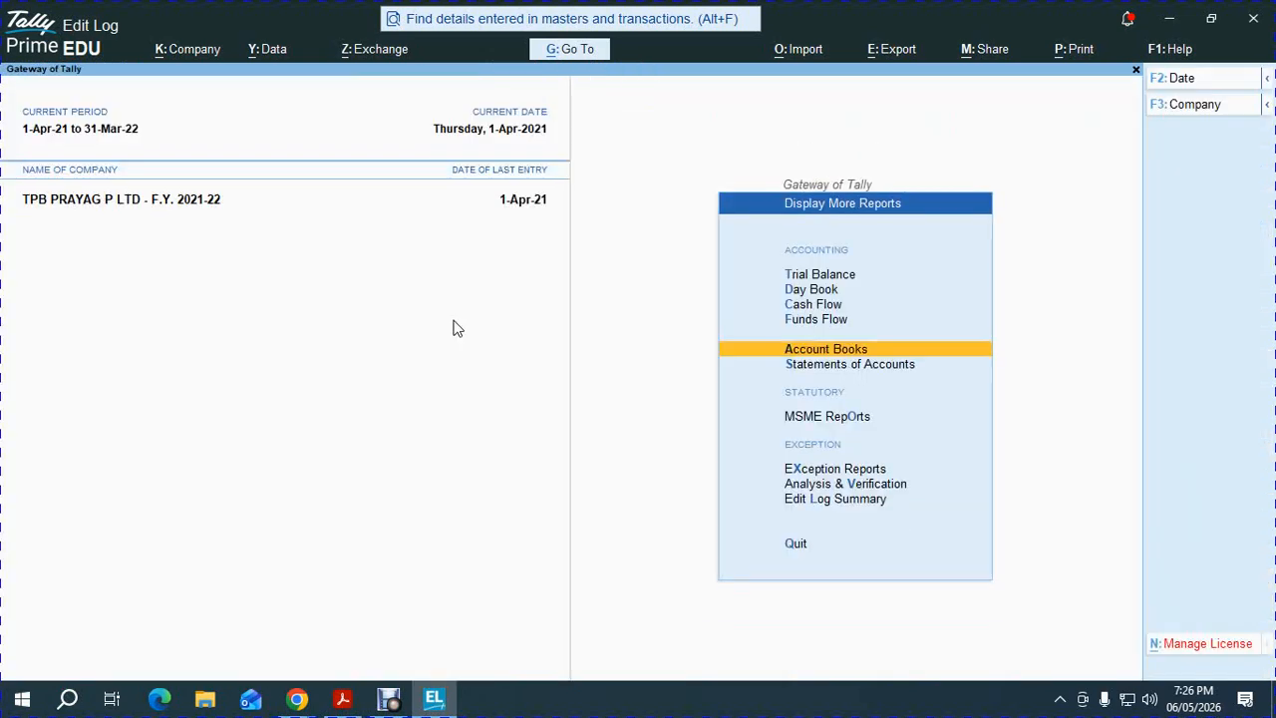
Step: Reread entry 6 in the PDF, and start a receipt voucher for 10,000 from MANGALAM TRADERS with SBI A/C as the account
key("alt+Tab")
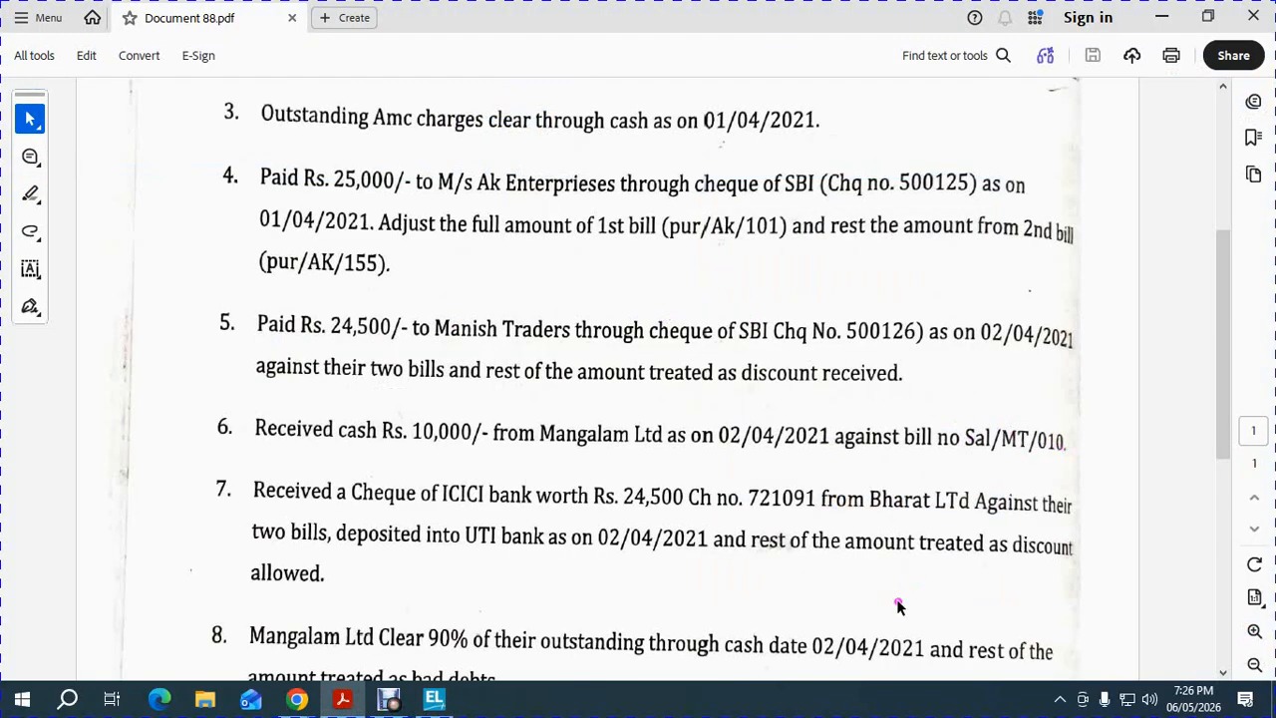
key("alt+Tab")
type("v")
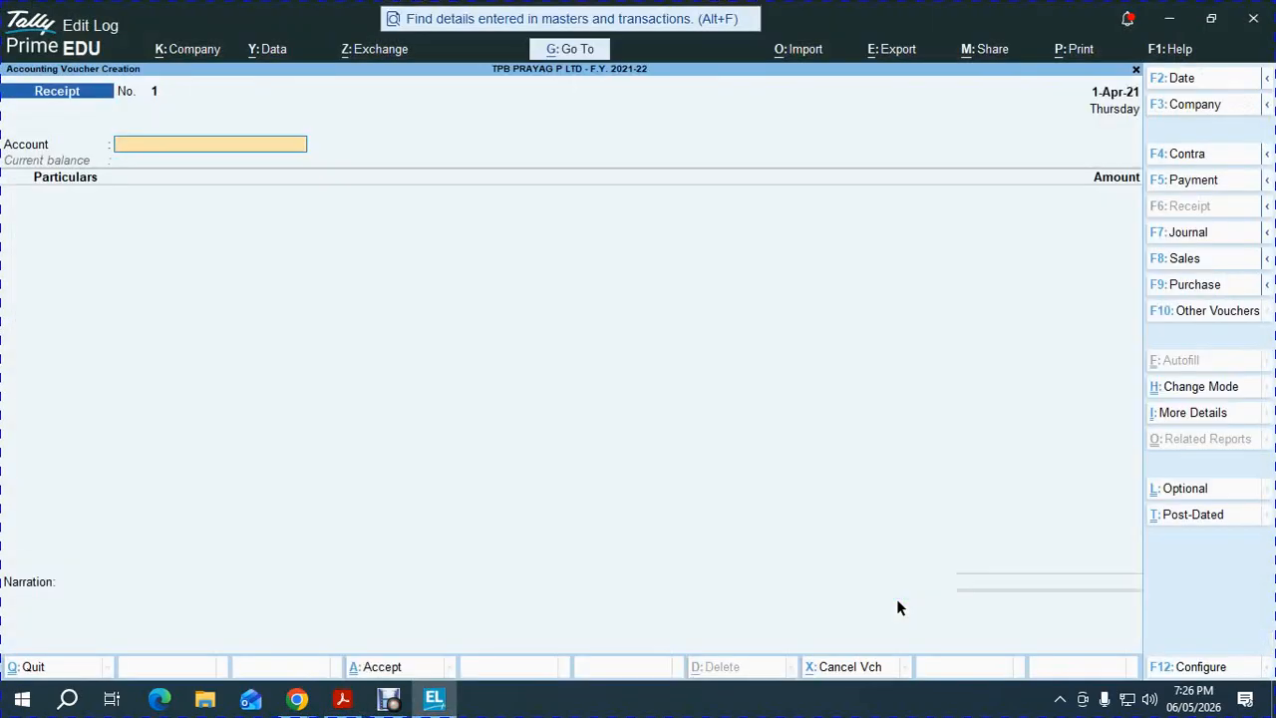
type("SB")
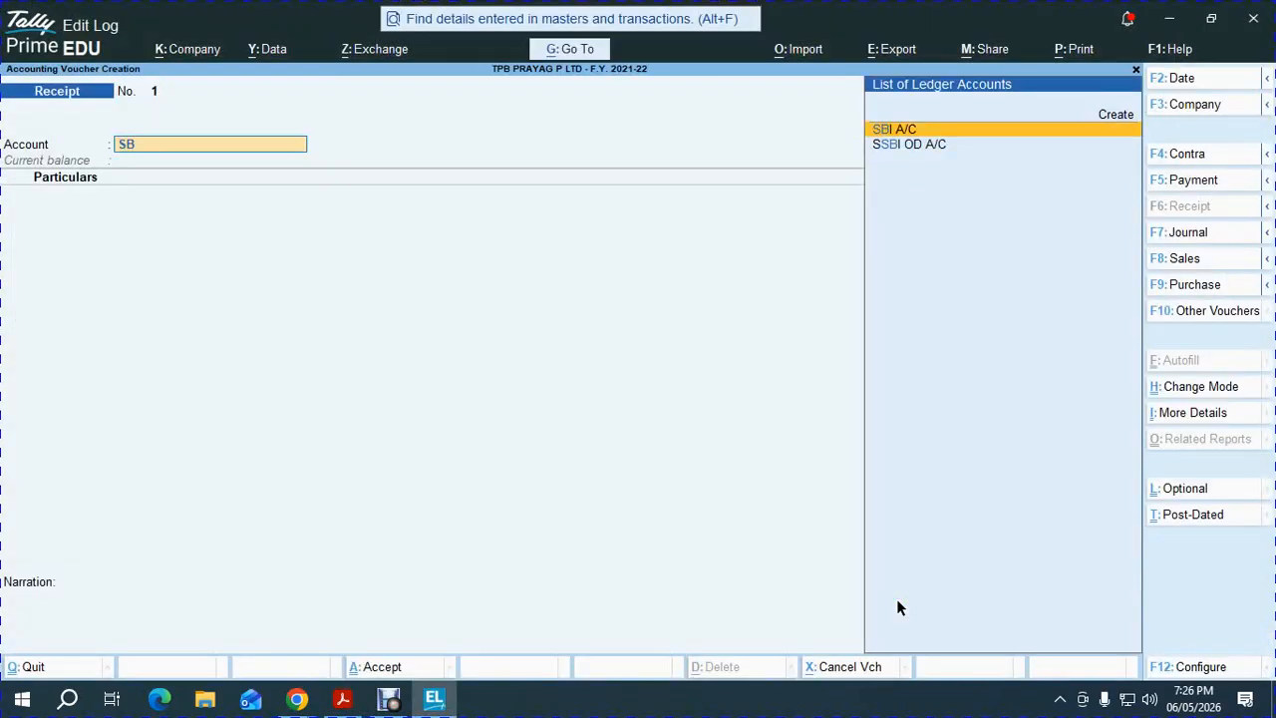
key("Return")
type("MAN")
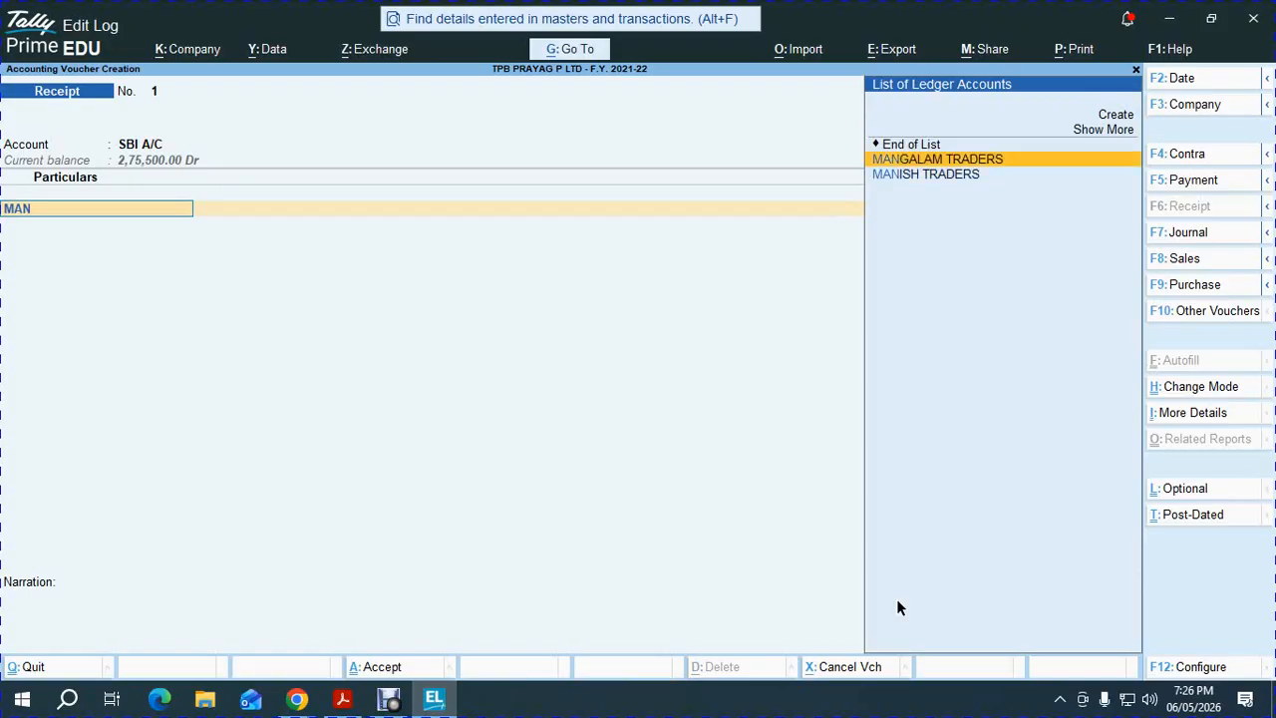
key("Return")
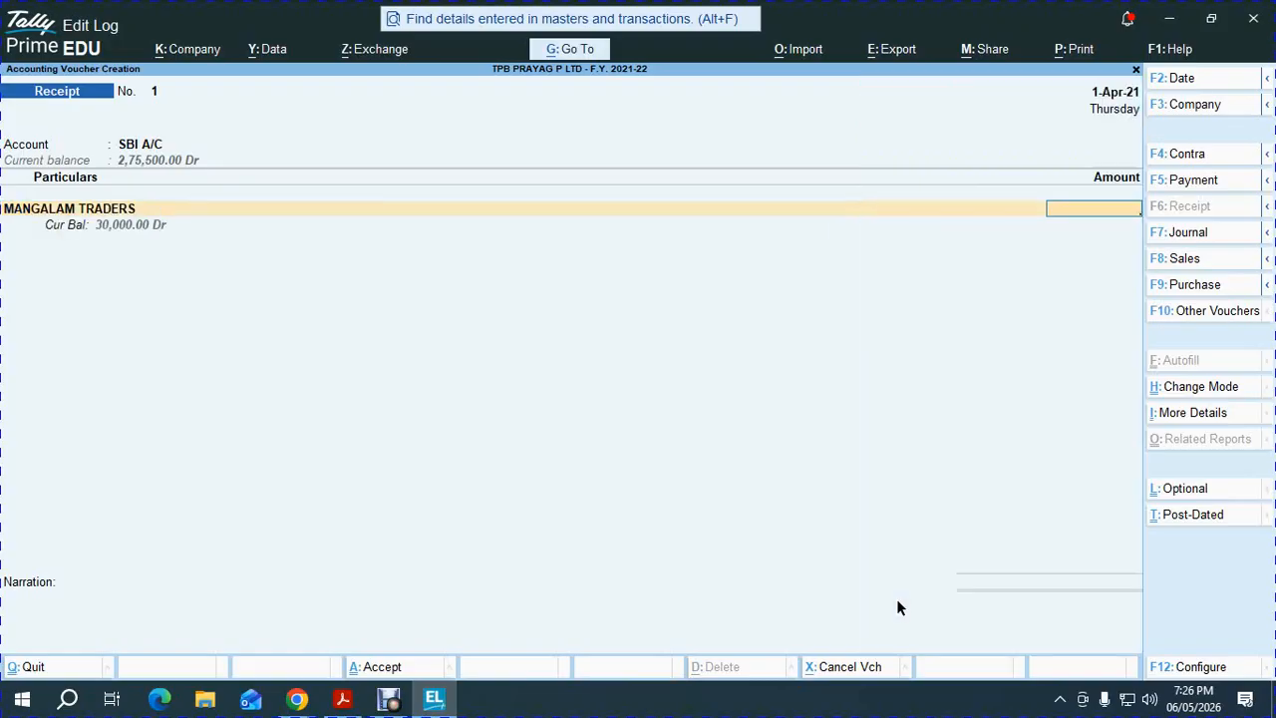
type("10000")
key("Return")
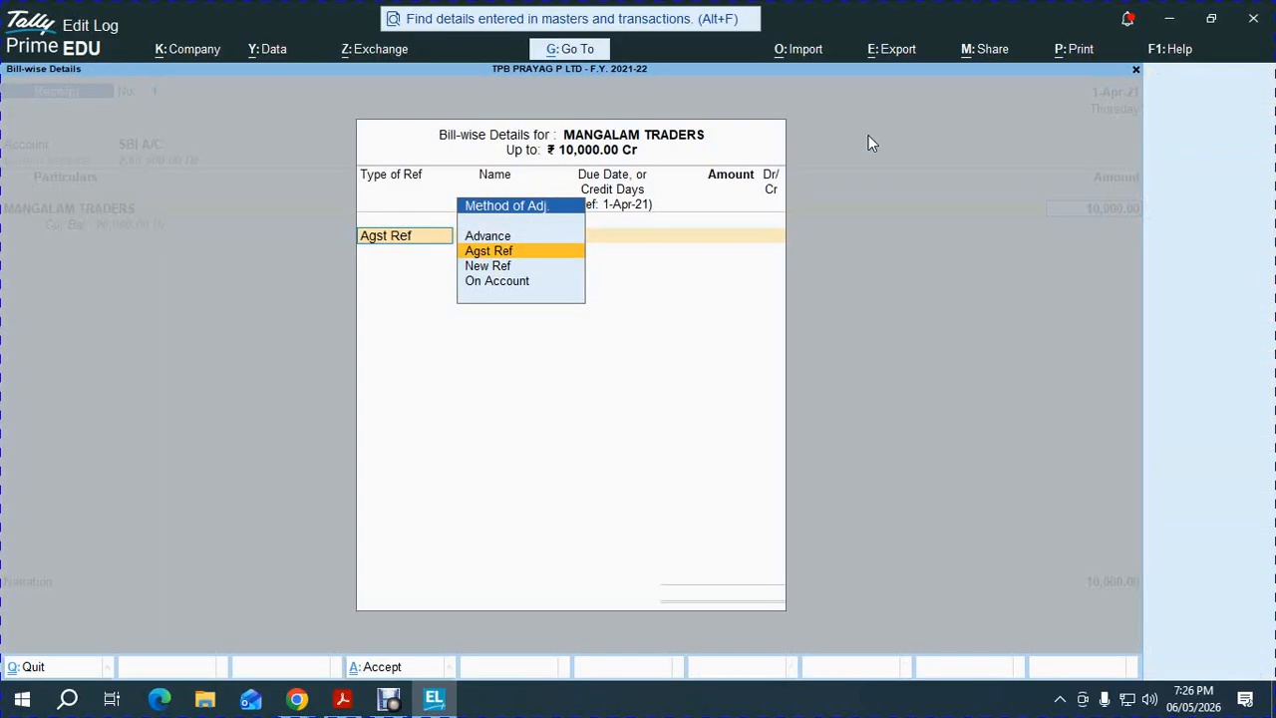
Step: Allocate the full 10,000 as Agst Ref to the MANGALAM TRADERS bill SAL/MT/101
key("Return")
key("Down")
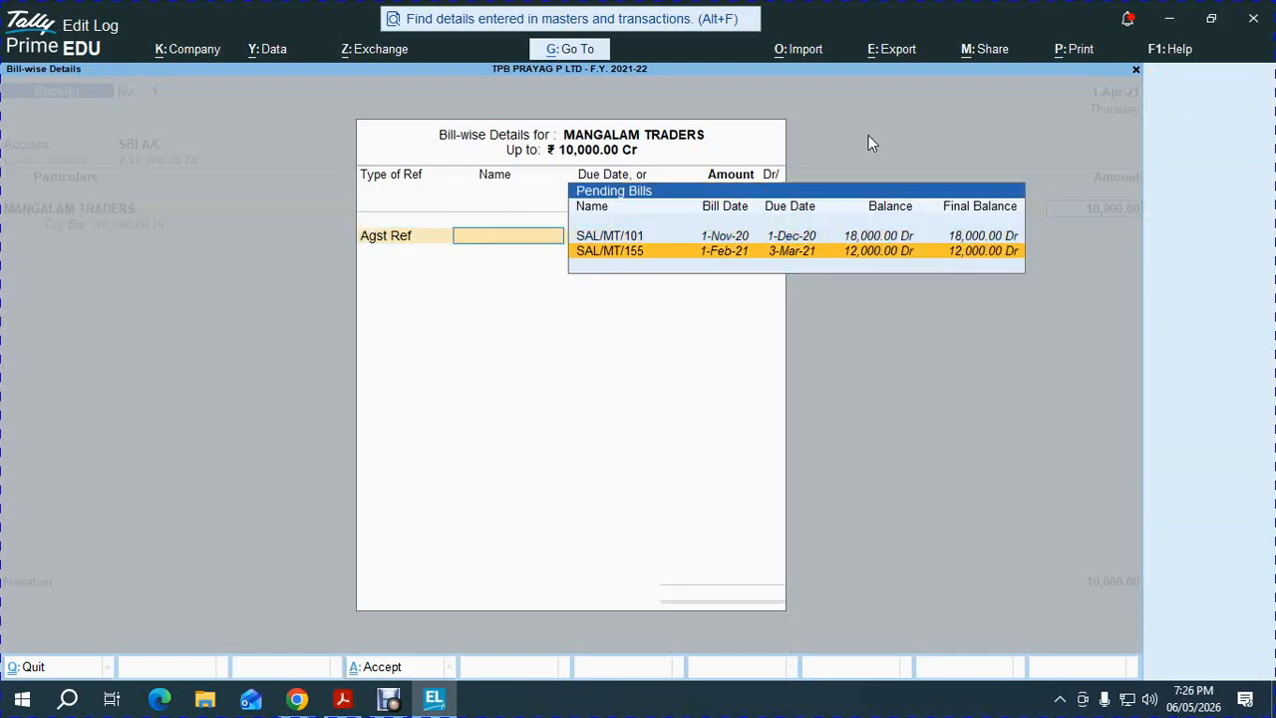
key("Up")
key("Return")
key("Return")
key("Return")
key("Return")
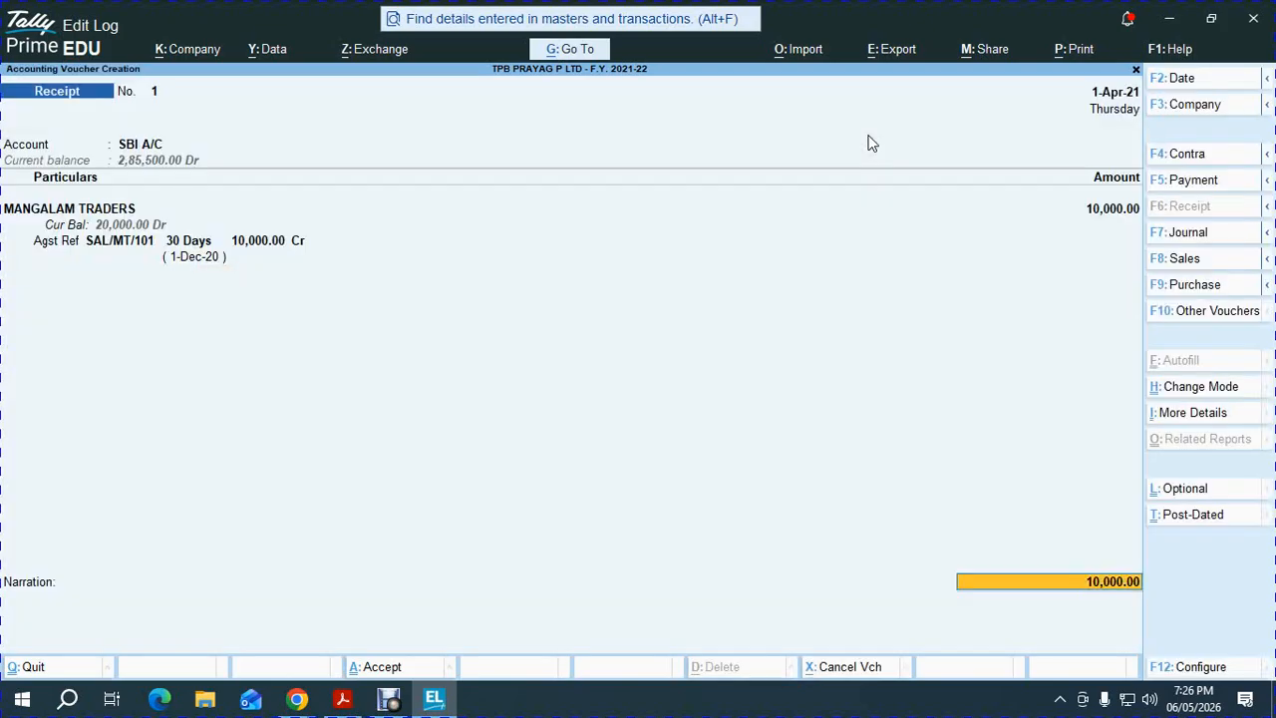
Step: Proceed to the SBI bank allocation, and check in the PDF how the entry 6 amount was received
key("Return")
key("Return")
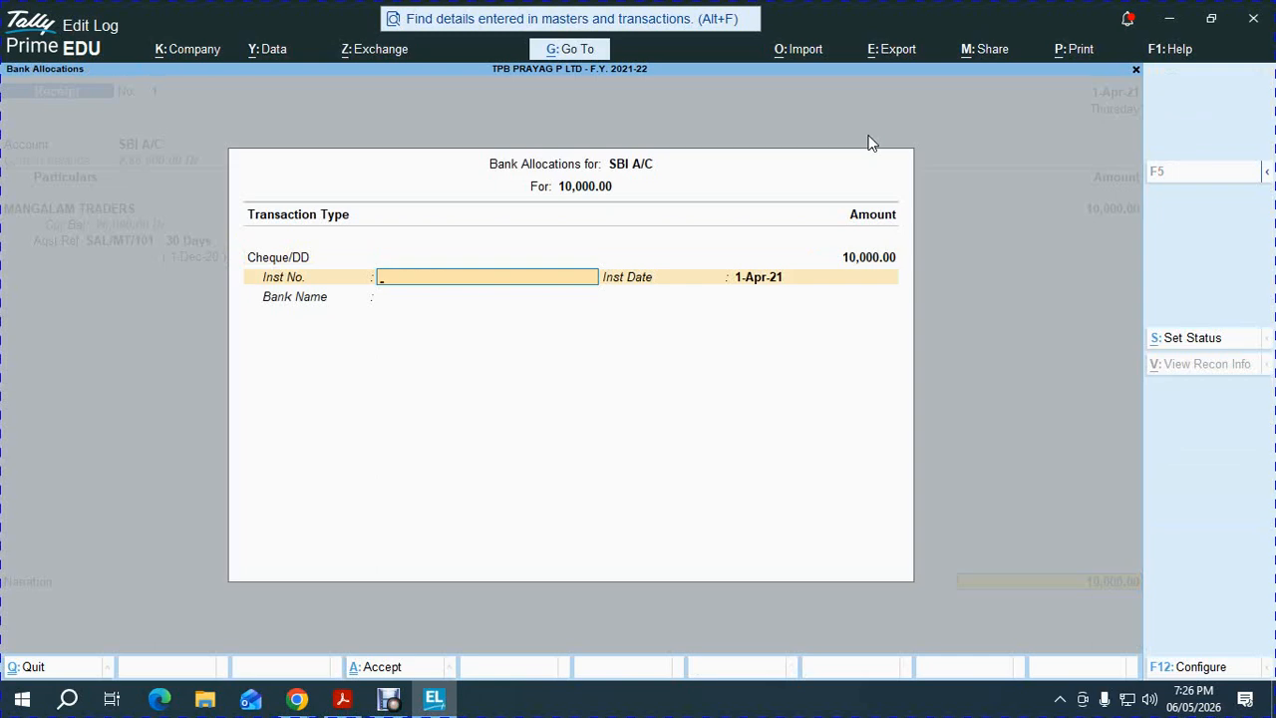
key("Return")
key("BackSpace")
key("alt+Tab")
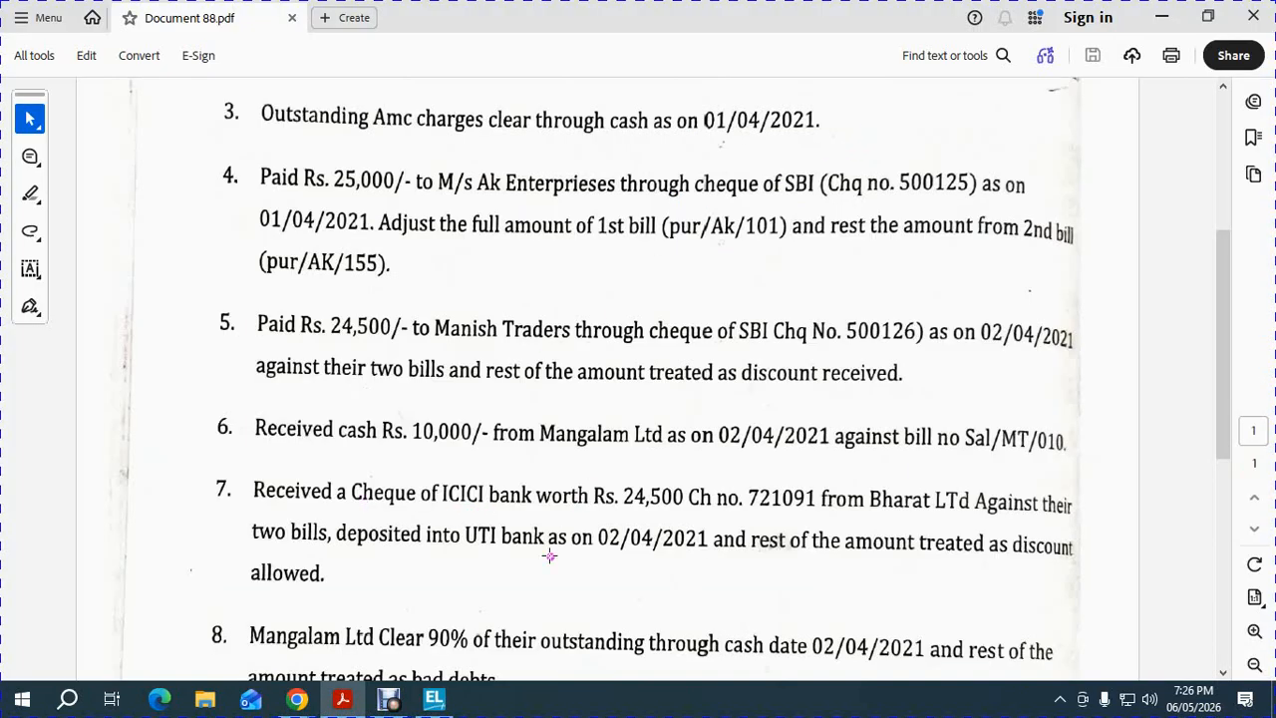
key("alt+Tab")
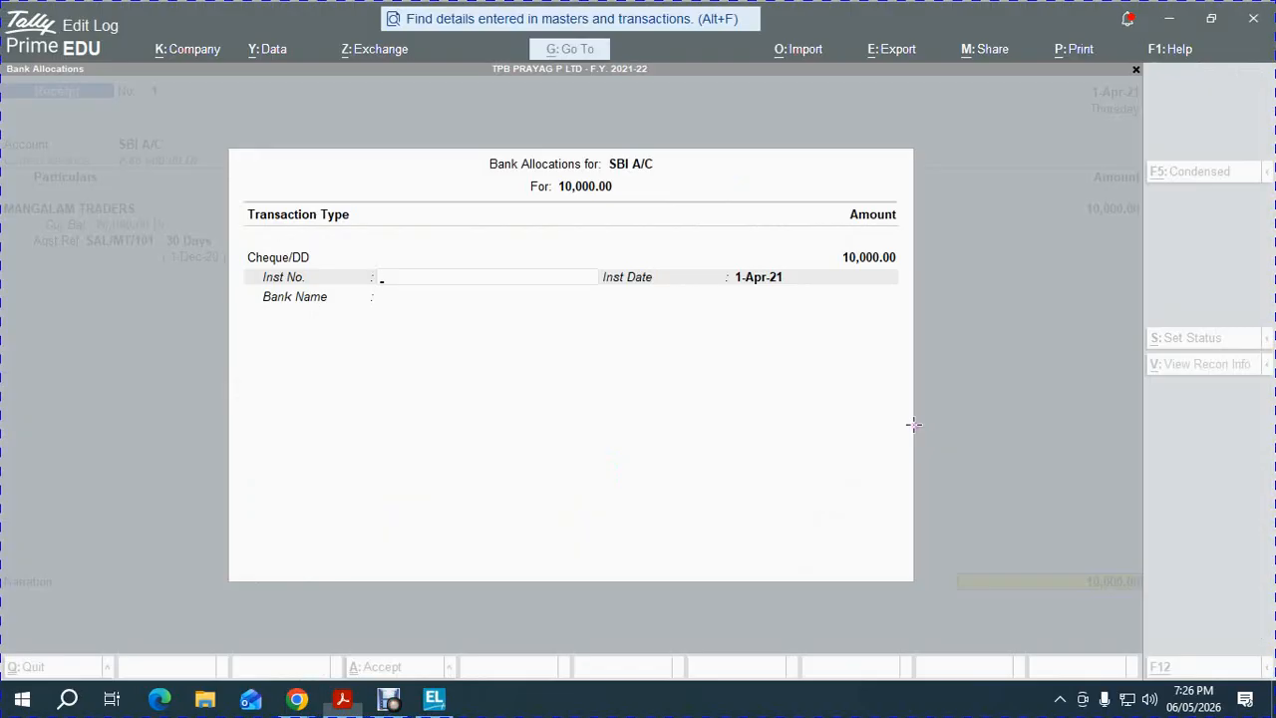
key("alt+Tab")
key("alt+Tab")
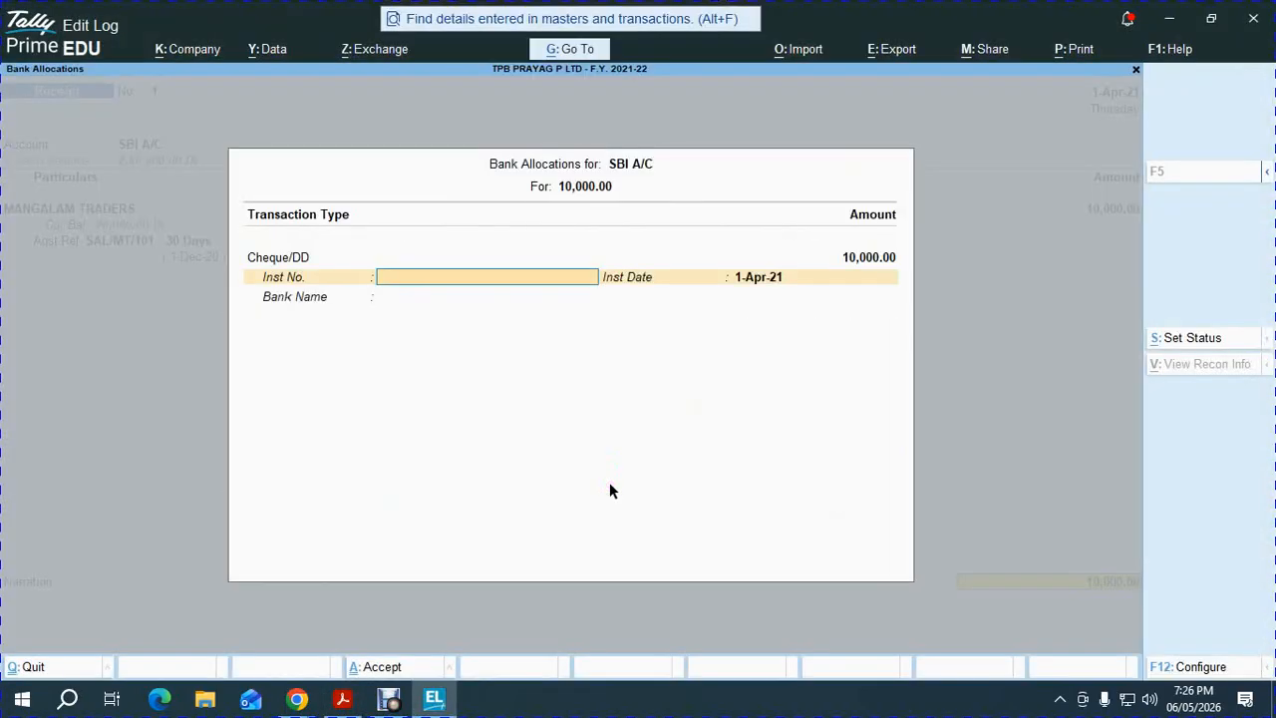
Step: Go back out of the bank allocation, and change the receipt voucher's account to Cash
key("BackSpace")
key("BackSpace")
key("BackSpace")
key("BackSpace")
key("BackSpace")
key("BackSpace")
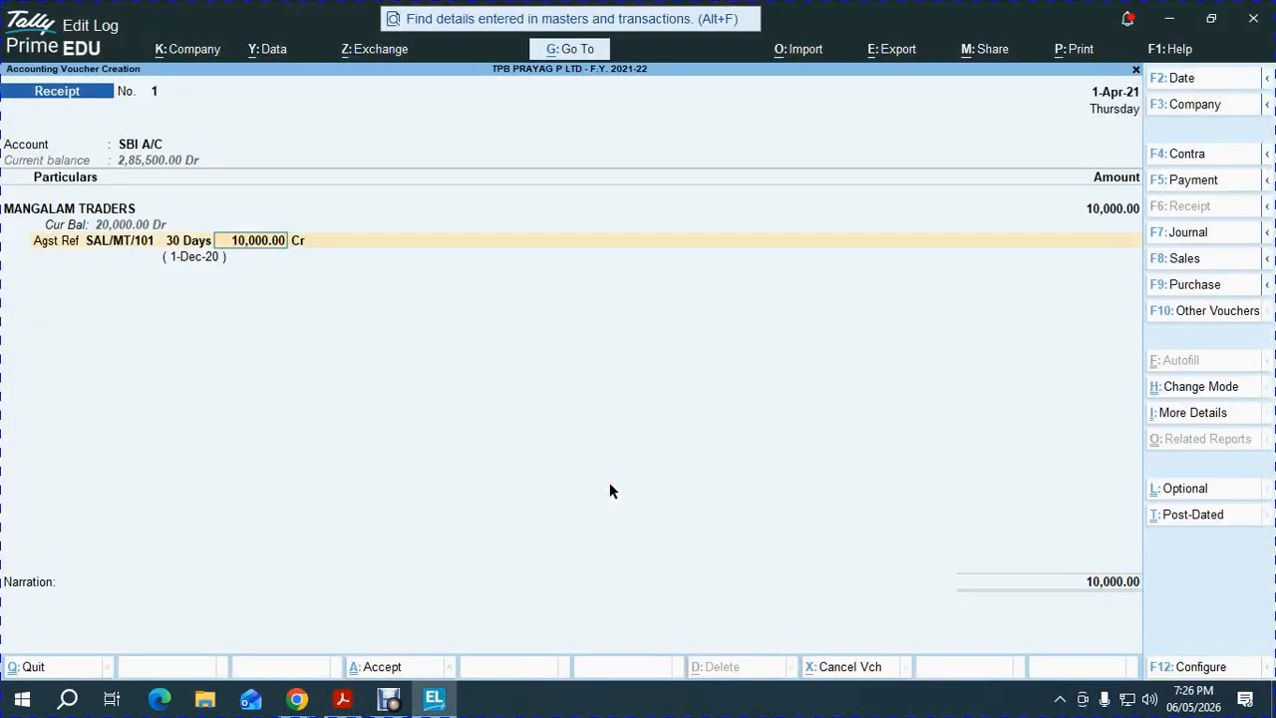
key("BackSpace")
key("BackSpace")
type("CA")
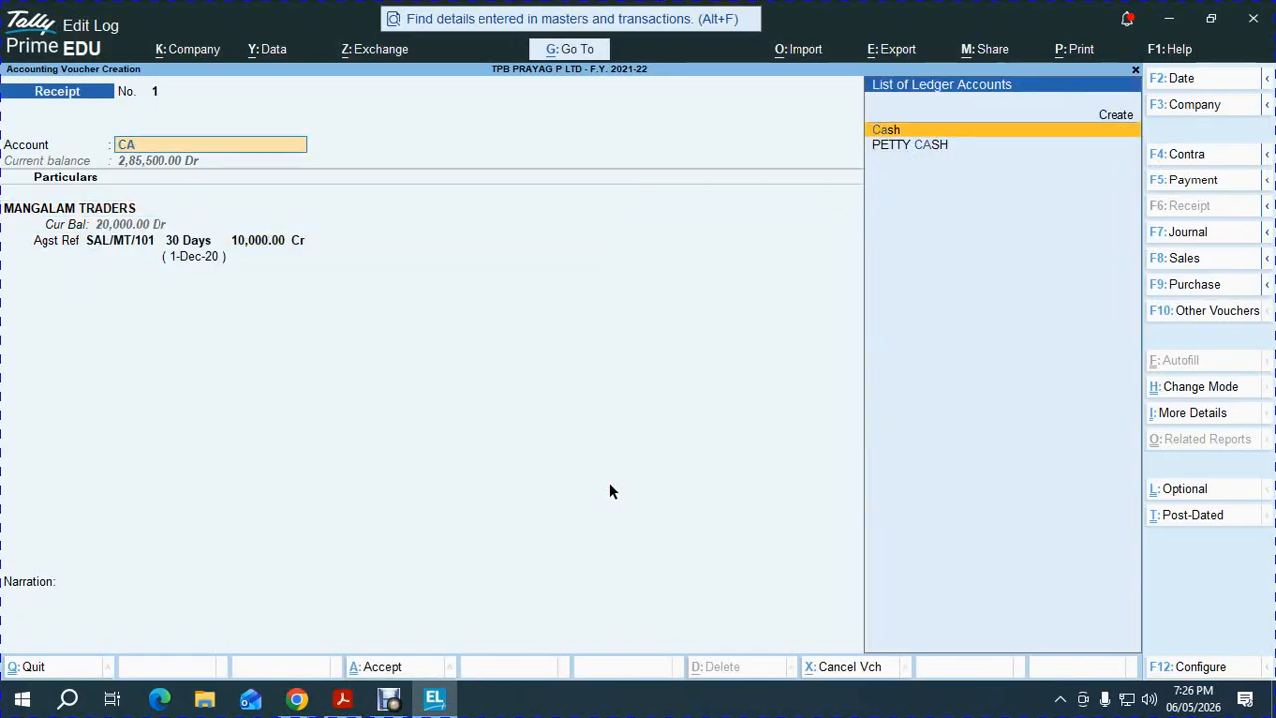
key("Return")
Step: Keep the 10,000 allocation against SAL/MT/101, and save the cash receipt voucher
key("Return")
key("Return")
key("Return")
key("Return")
key("Return")
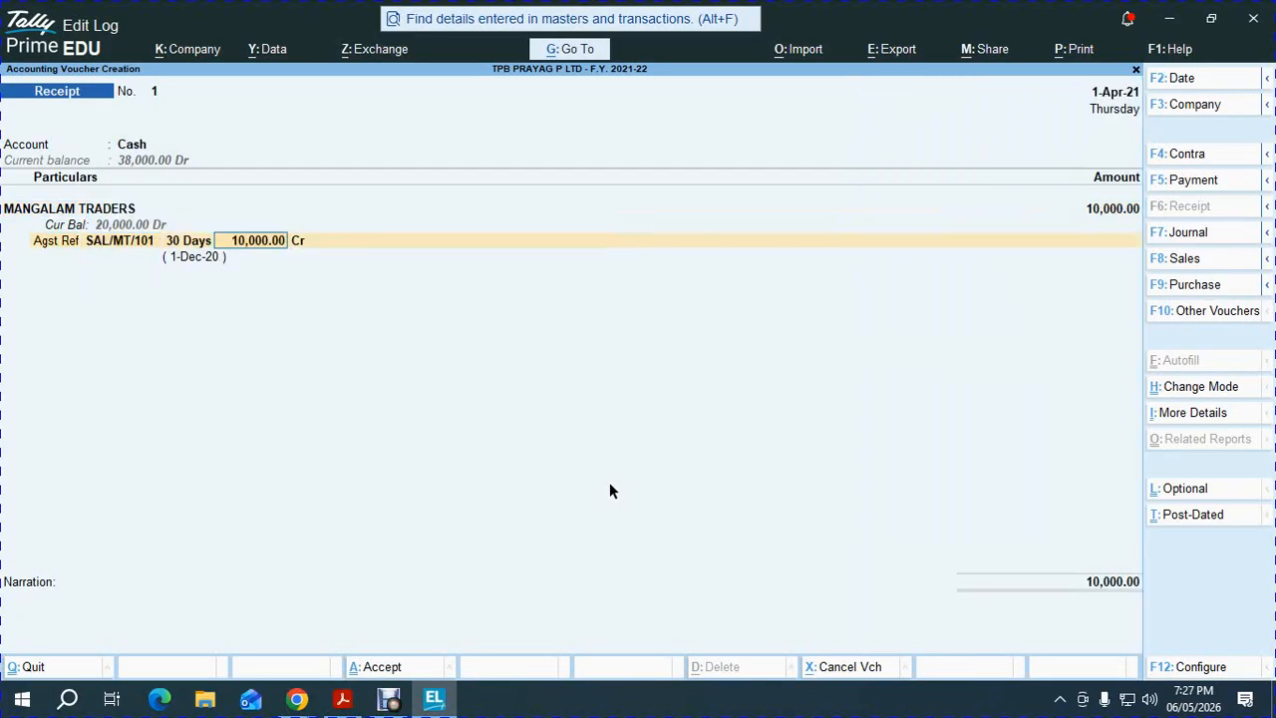
key("Return")
key("Return")
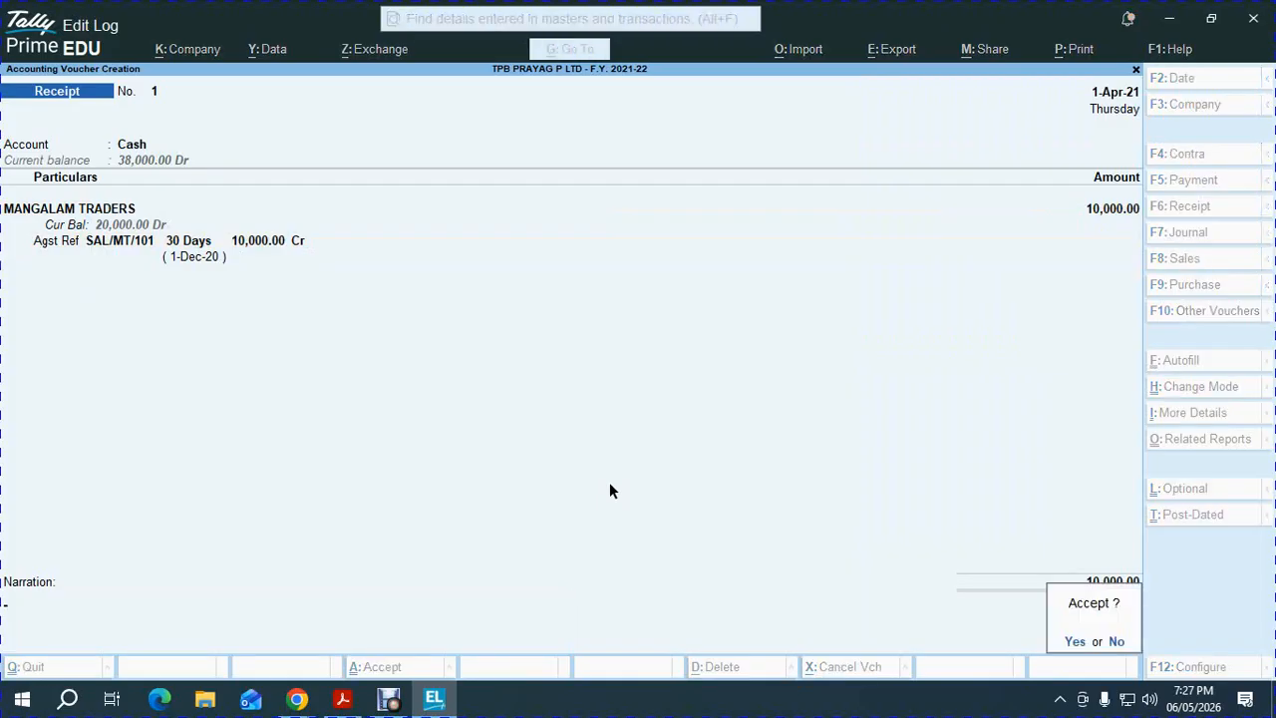
key("Return")
Step: Read entry 7 in the PDF, and open the bill-wise pending bills of the BHARAT LTD ledger in TallyPrime
key("alt+Tab")
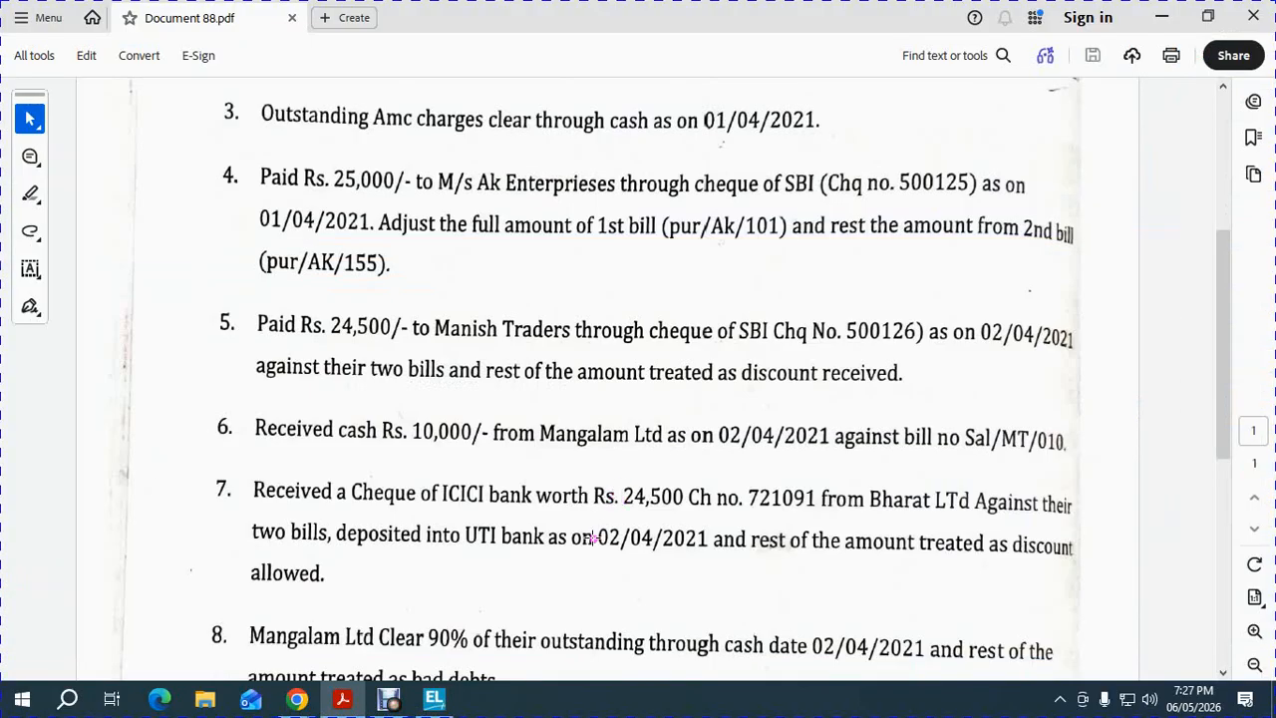
scroll(580, 522, "down", 1)
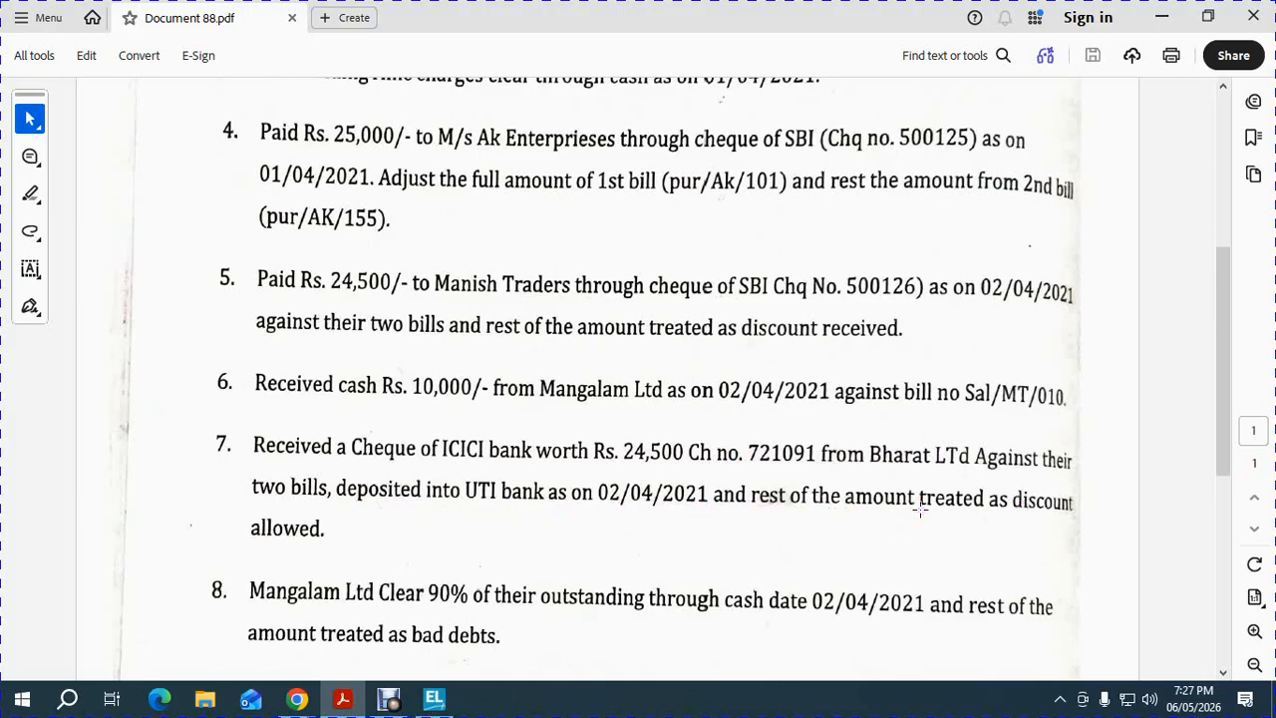
key("alt+Tab")
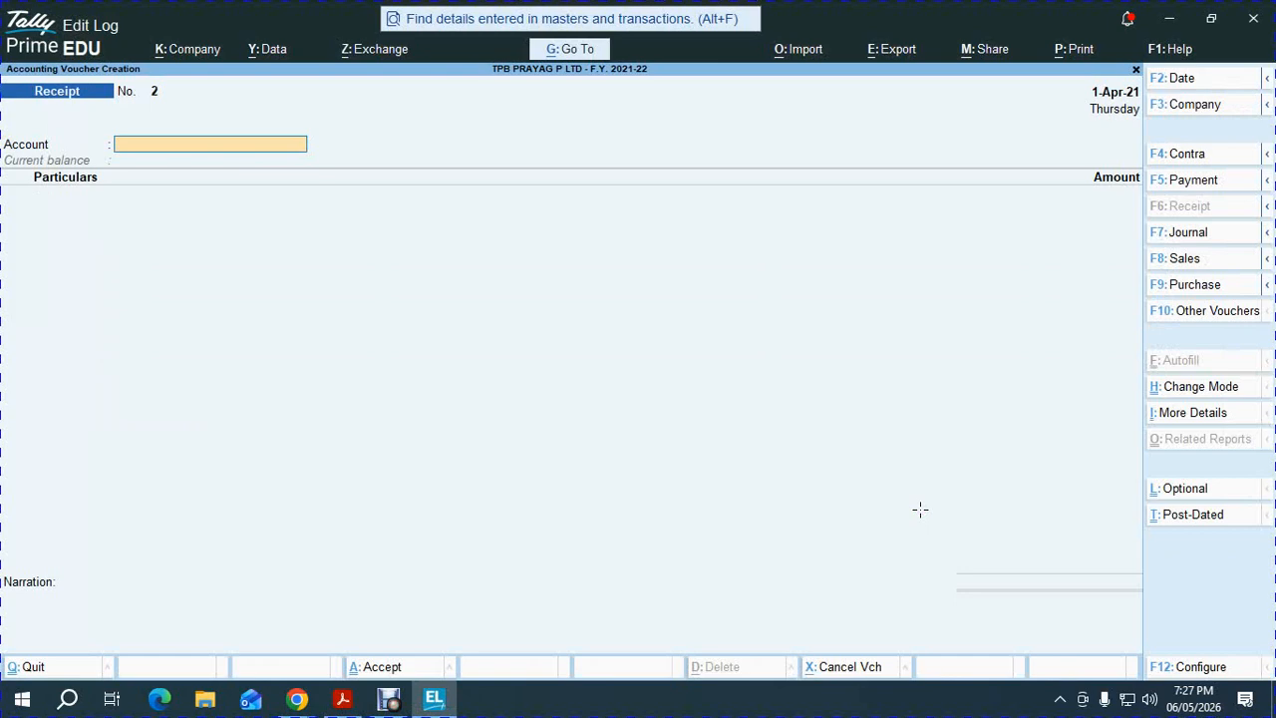
key("Escape")
type("dalBH")
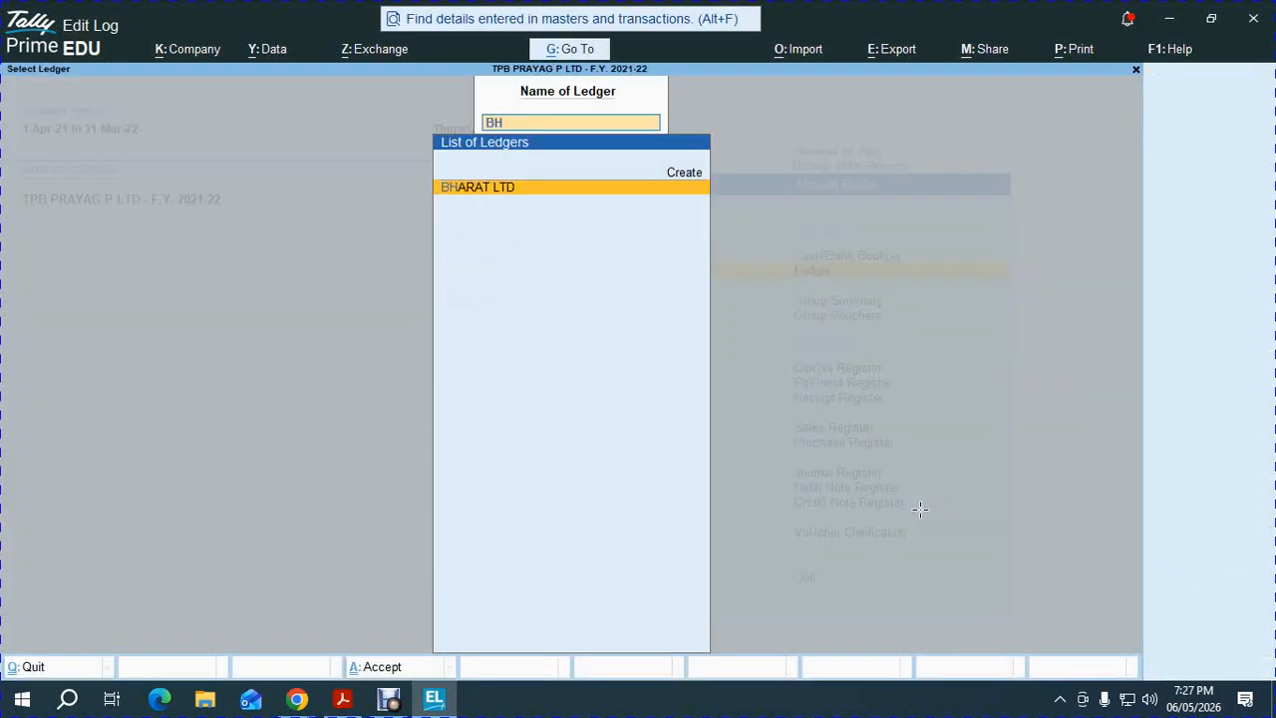
type("AR")
key("Return")
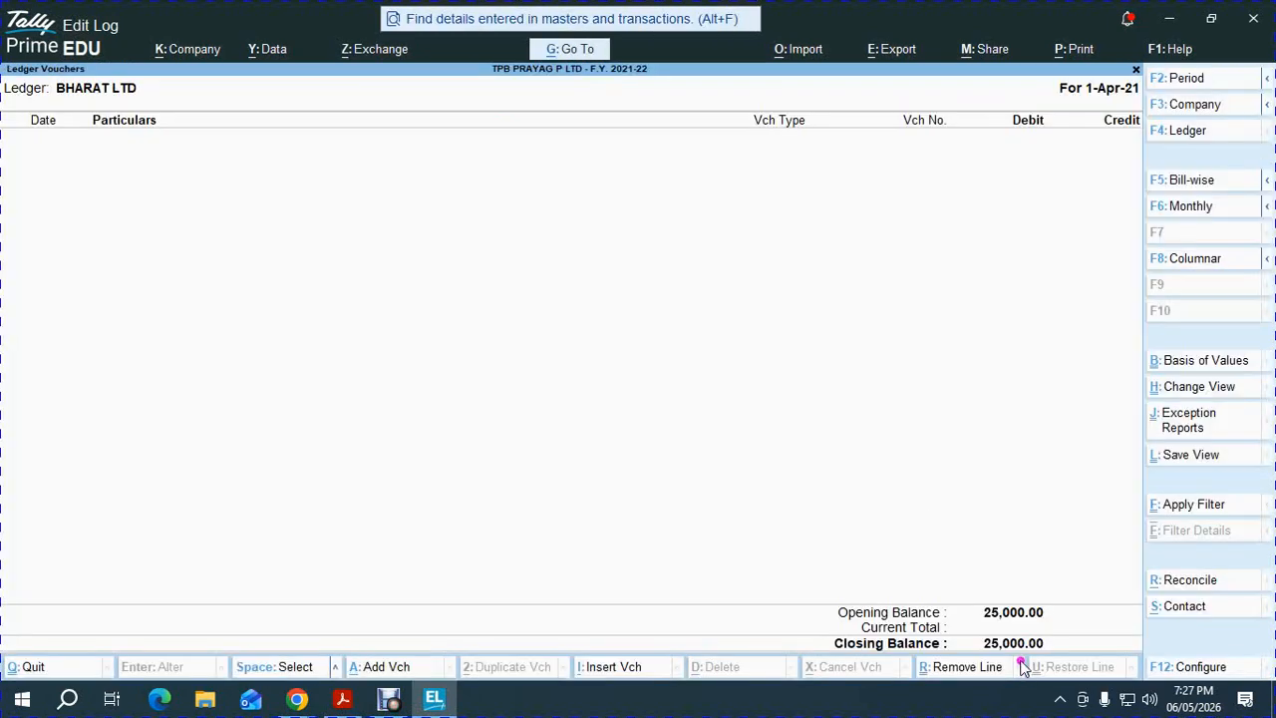
left_click(1207, 183)
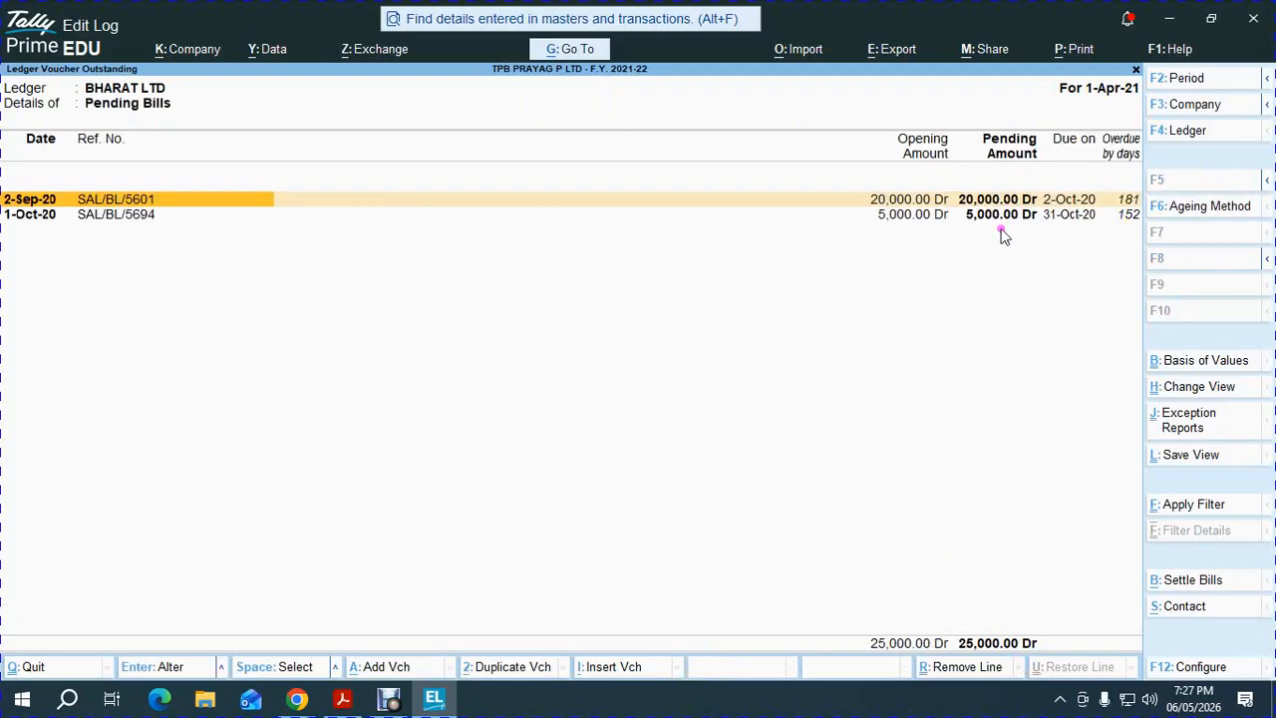
Step: Recheck entry 7 in the PDF, select bills SAL/BL/5601 and SAL/BL/5694, and start settling them
key("alt+Tab")
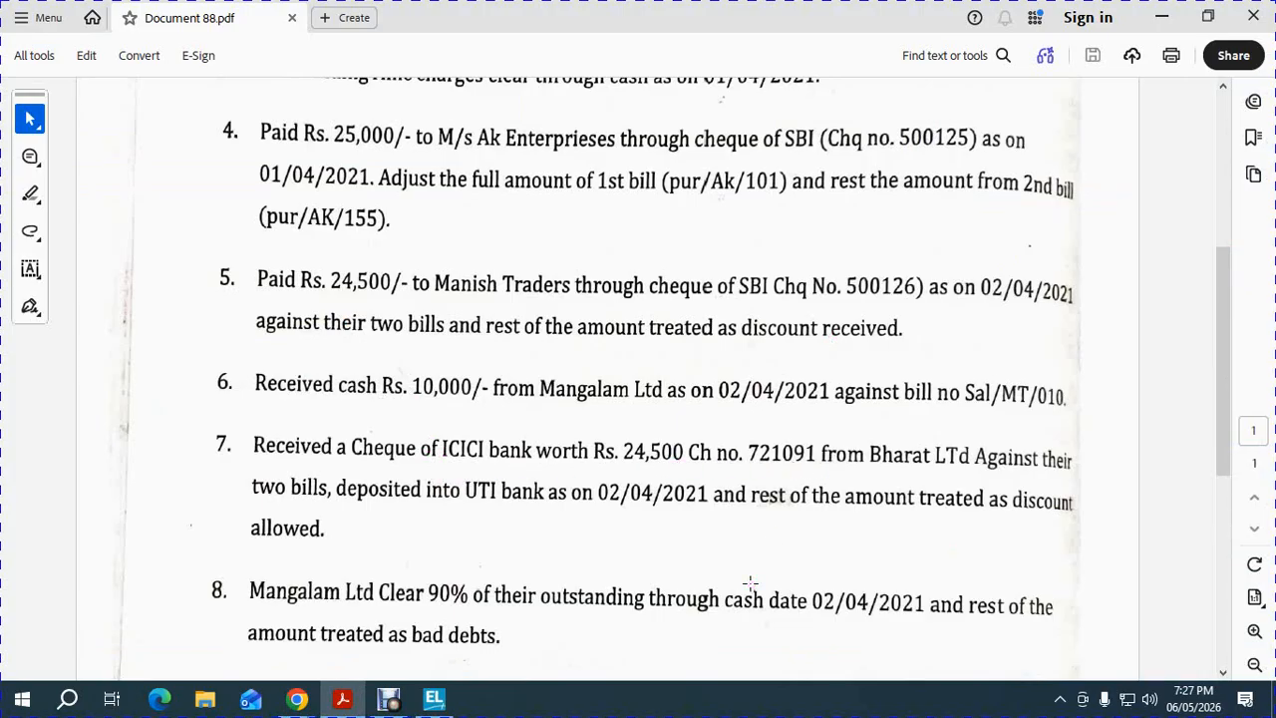
key("alt+Tab")
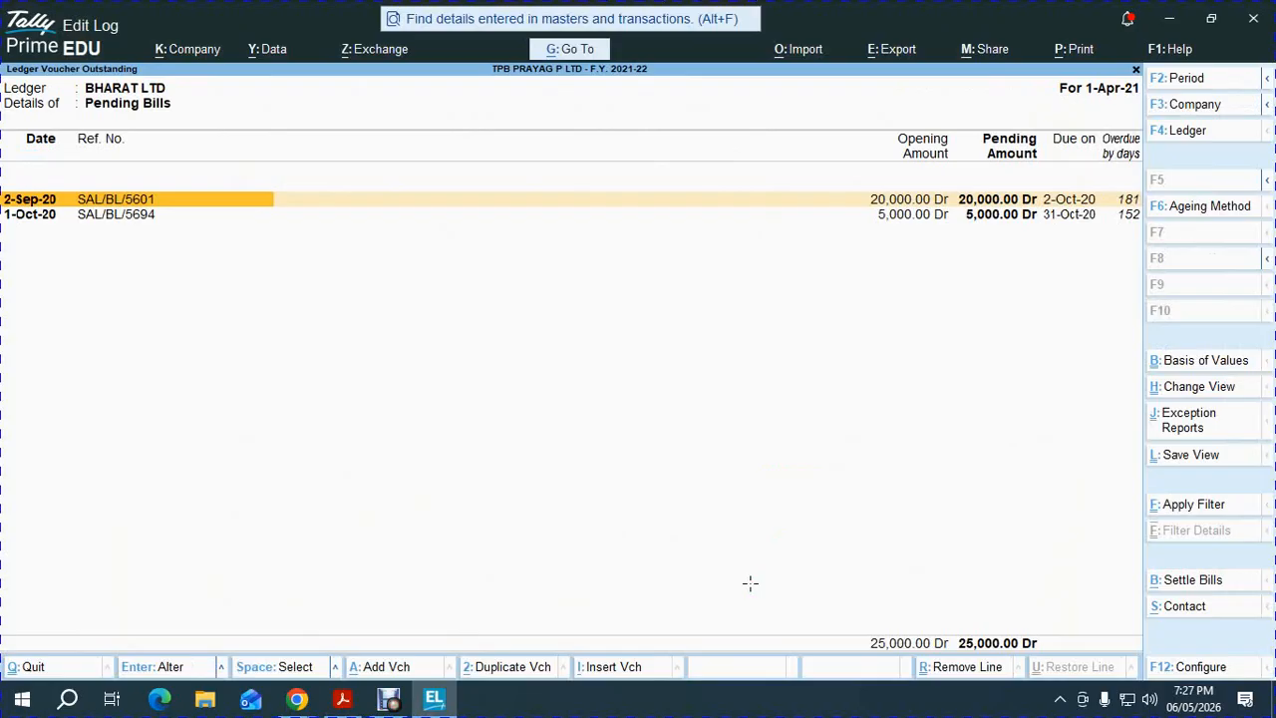
key("space")
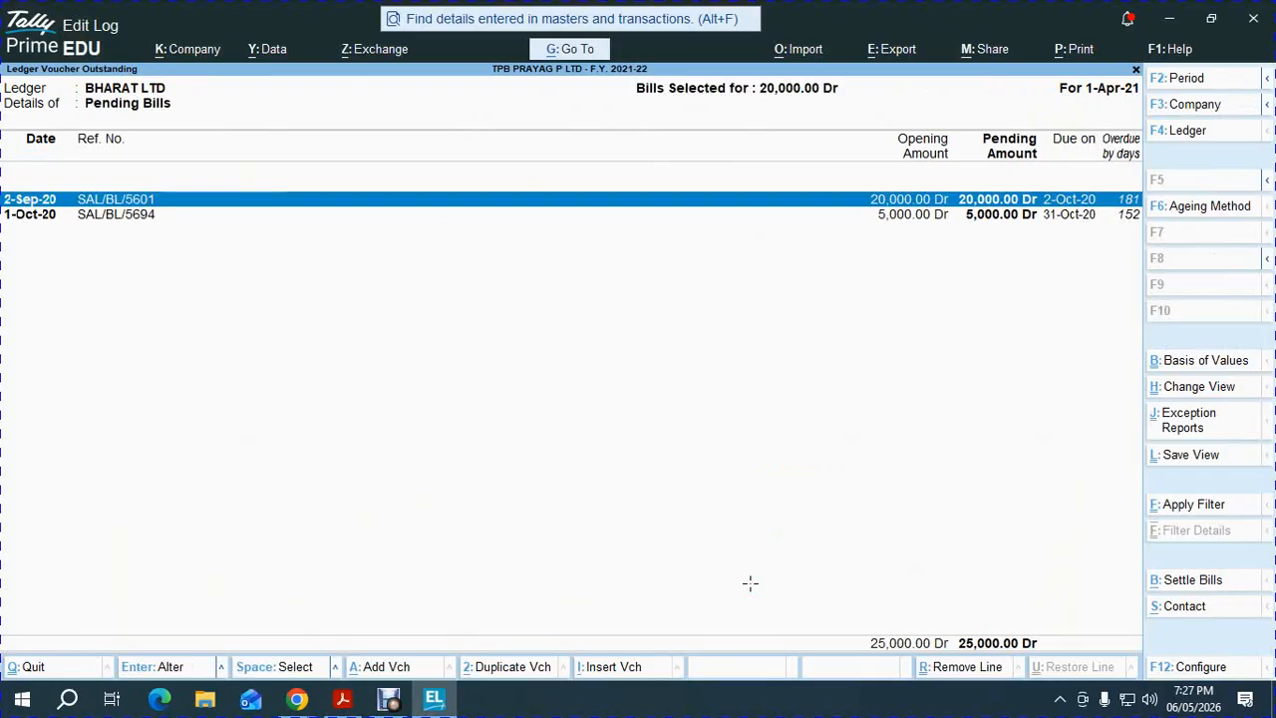
key("Down")
key("space")
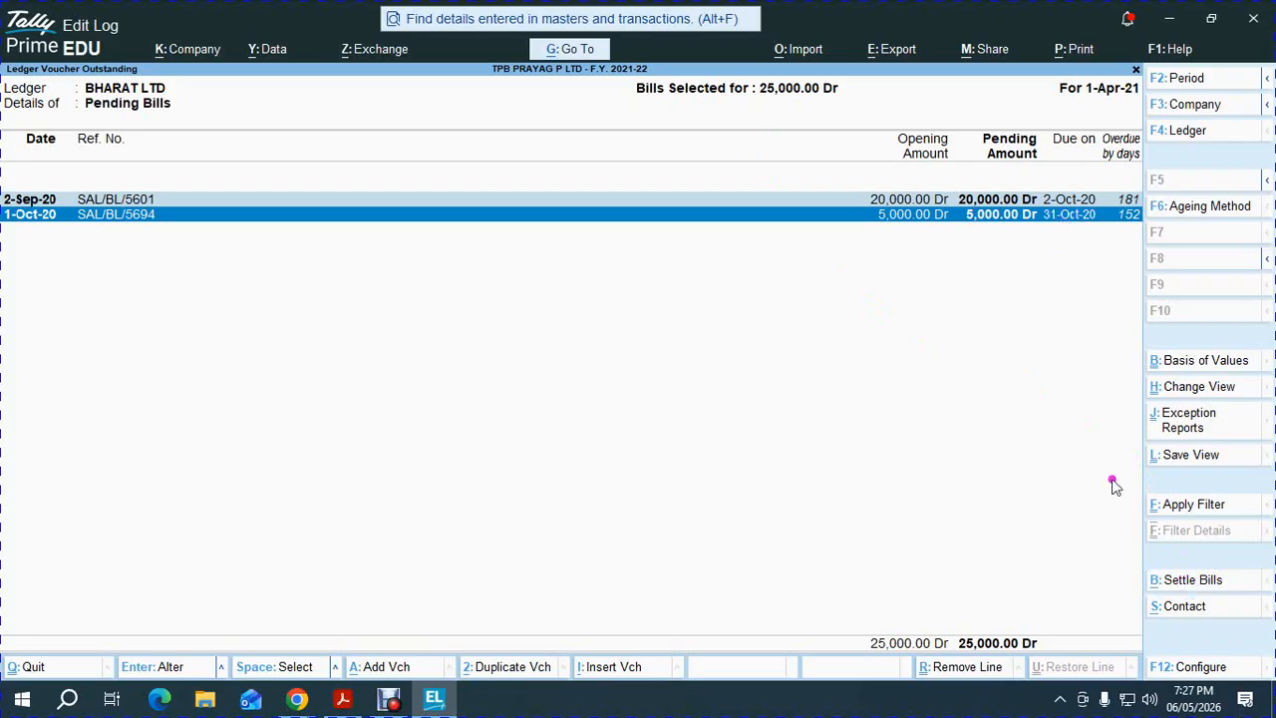
left_click(1192, 580)
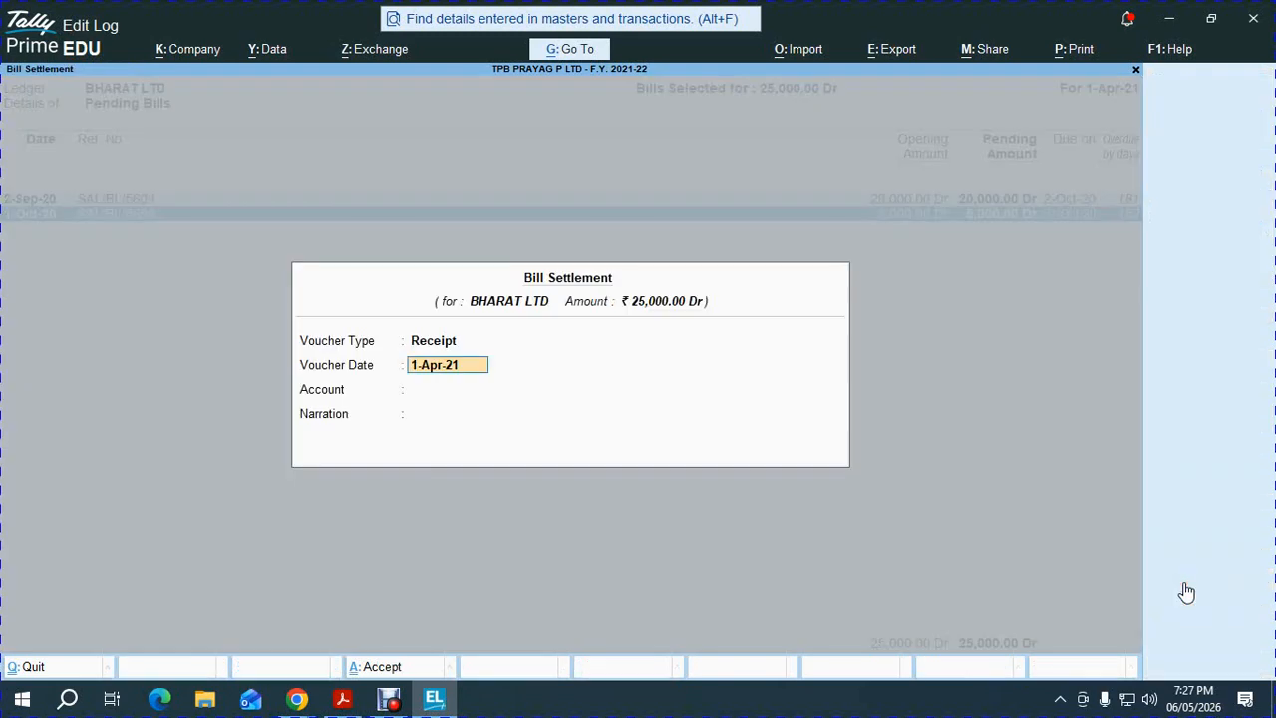
Step: Keep the bill settlement date at 1-Apr-21, choose SBI A/C as the account, and open the receipt voucher without a narration
key("Return")
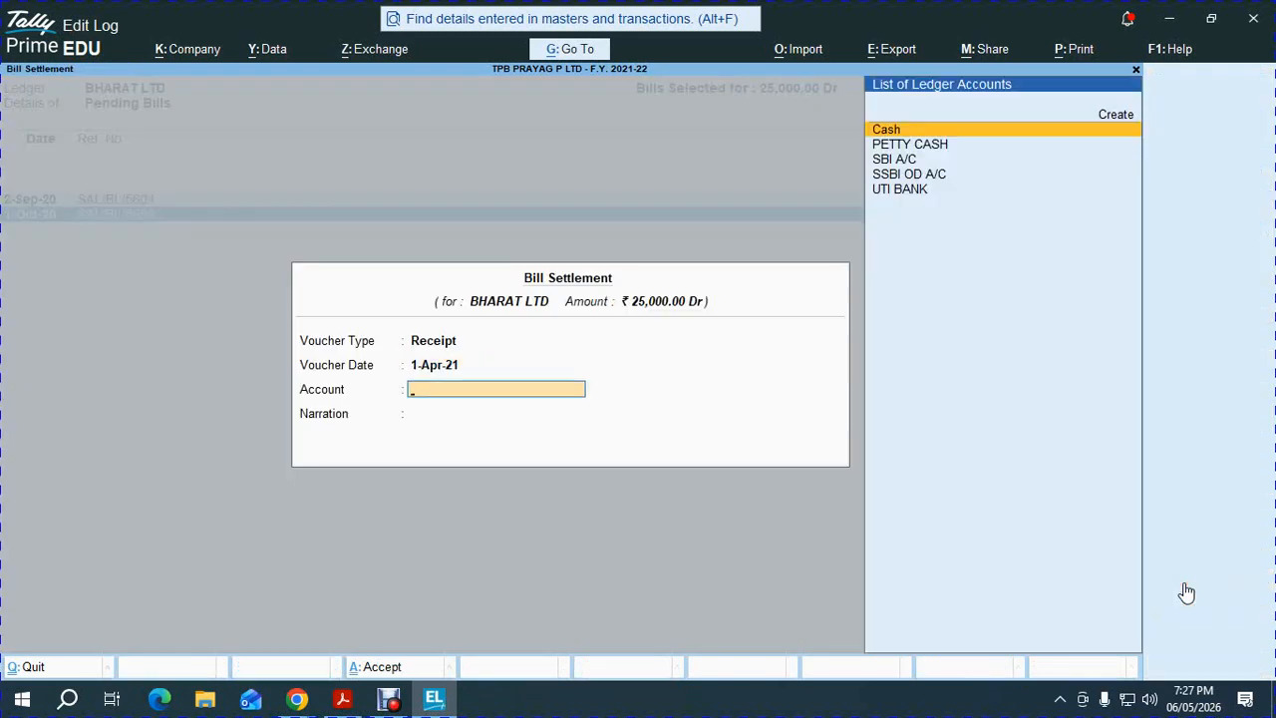
key("Down")
key("Down")
key("Return")
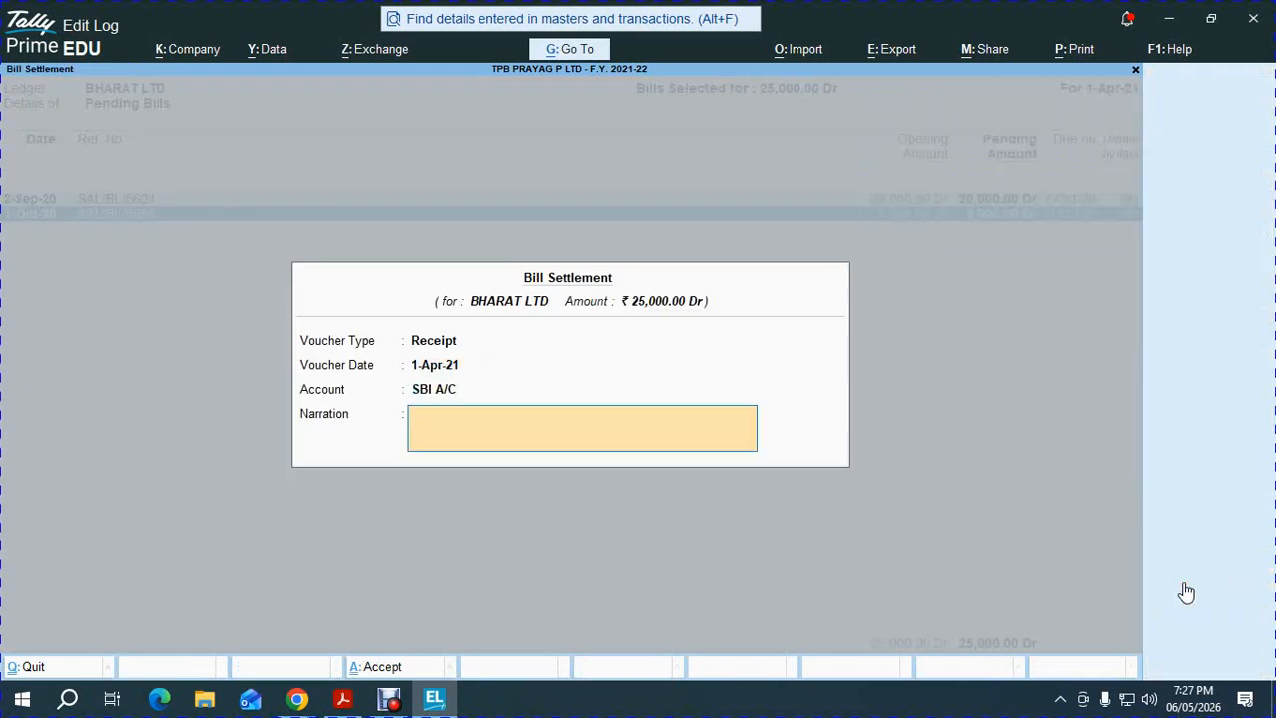
key("Return")
key("Return")
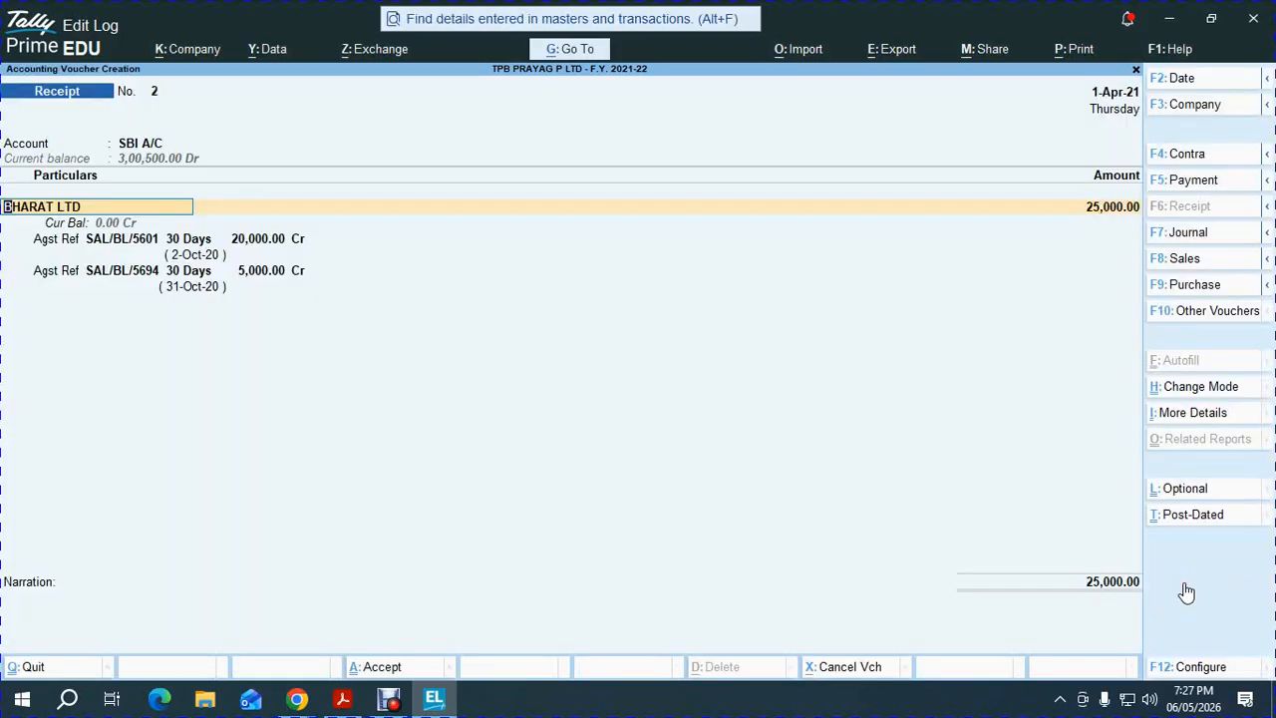
Step: Keep the 25,000 BHARAT LTD amount with both bill references in the receipt, and recheck entry 7 in the PDF
key("Return")
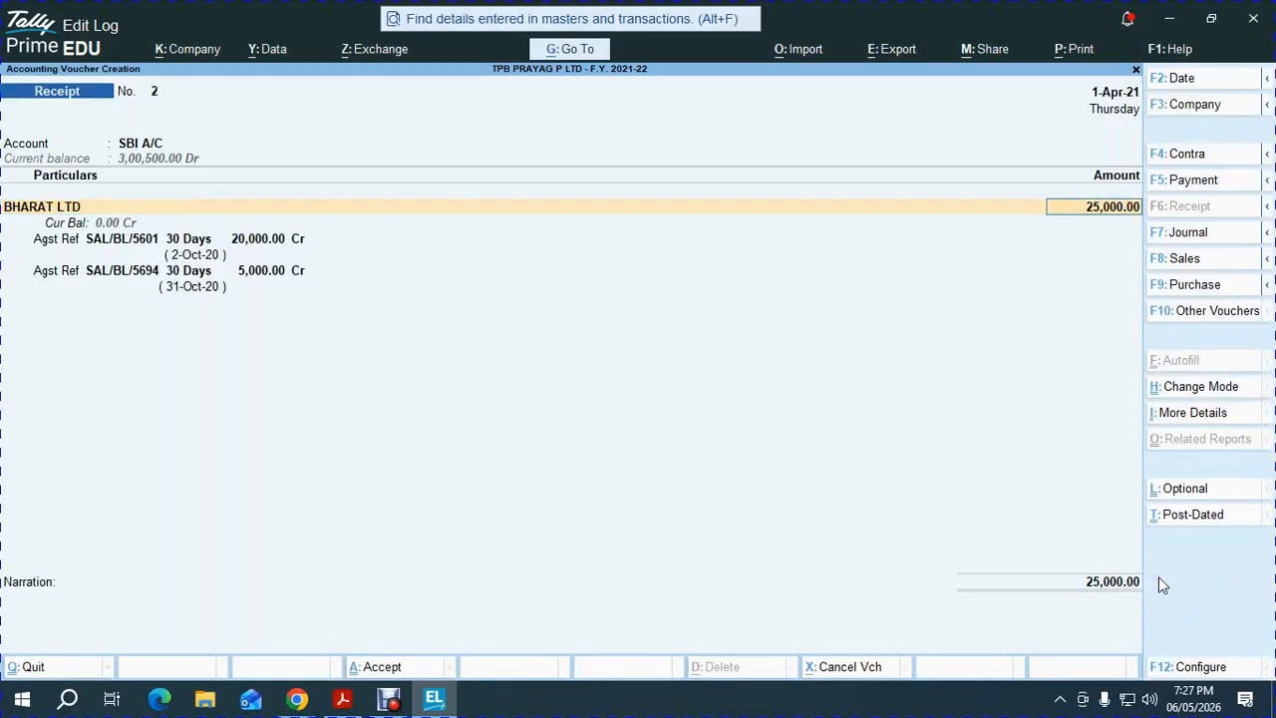
key("Return")
key("Return")
key("BackSpace")
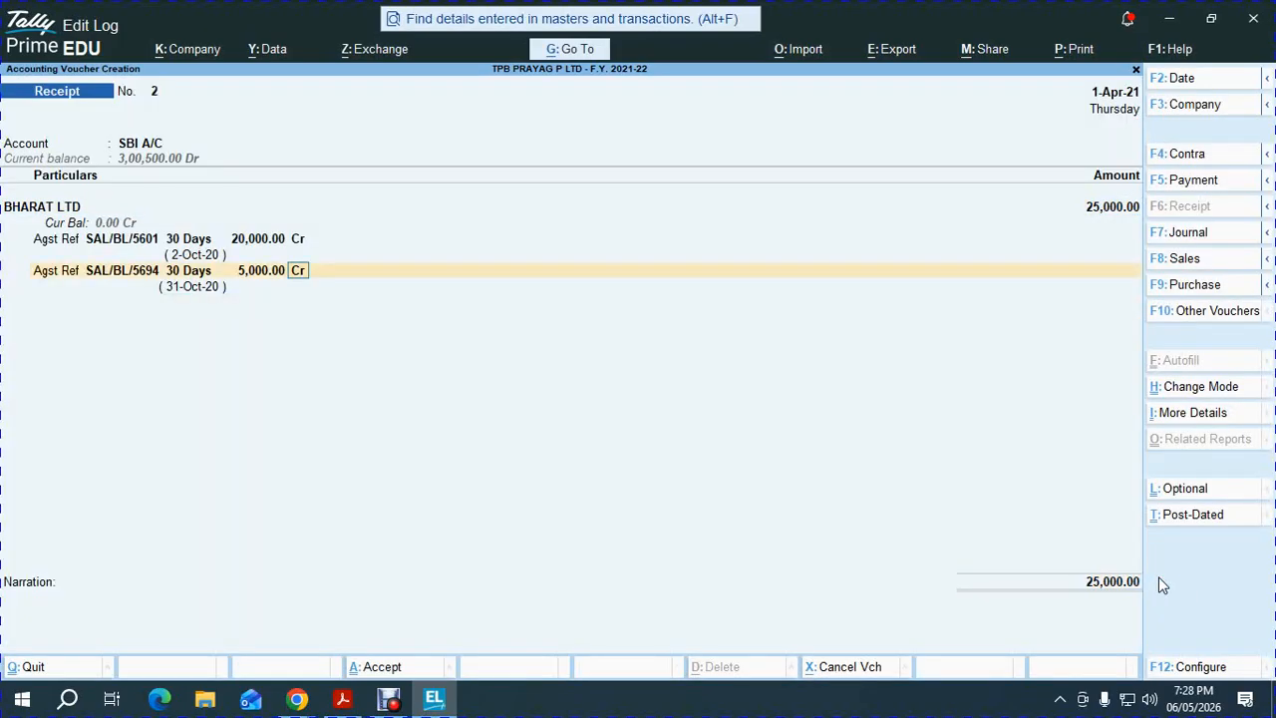
key("Return")
key("alt+Tab")
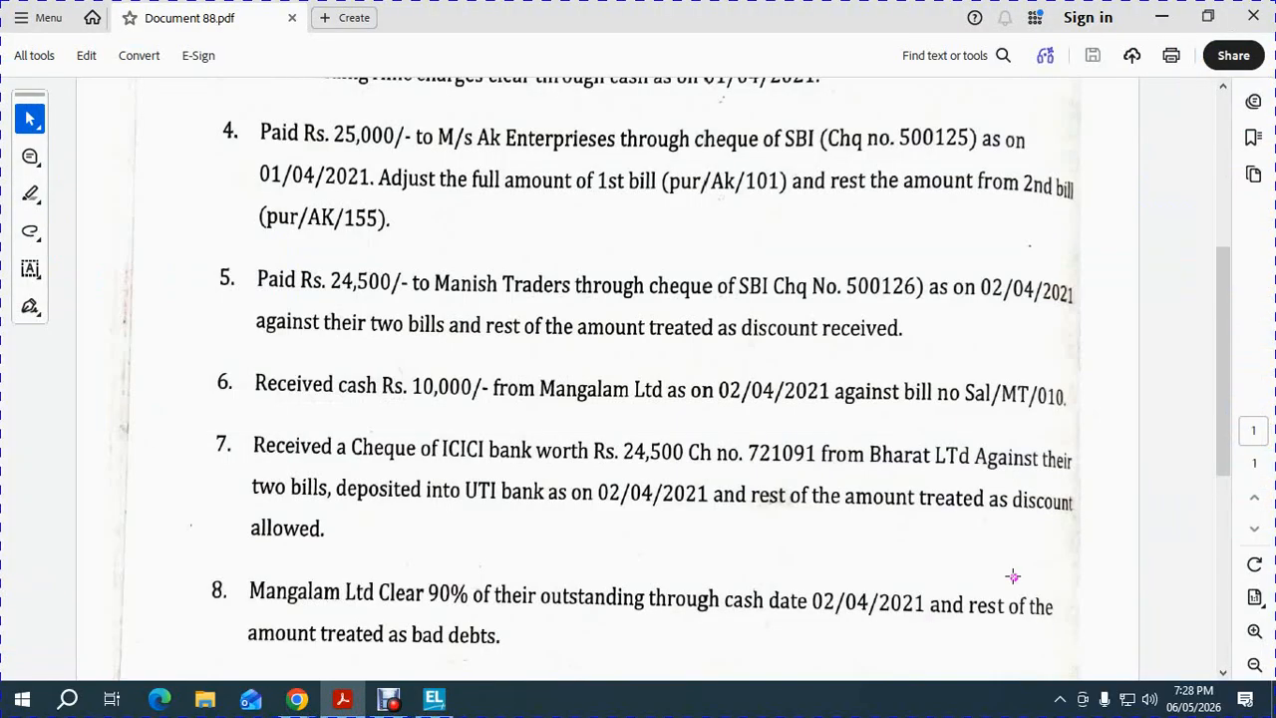
key("alt+Tab")
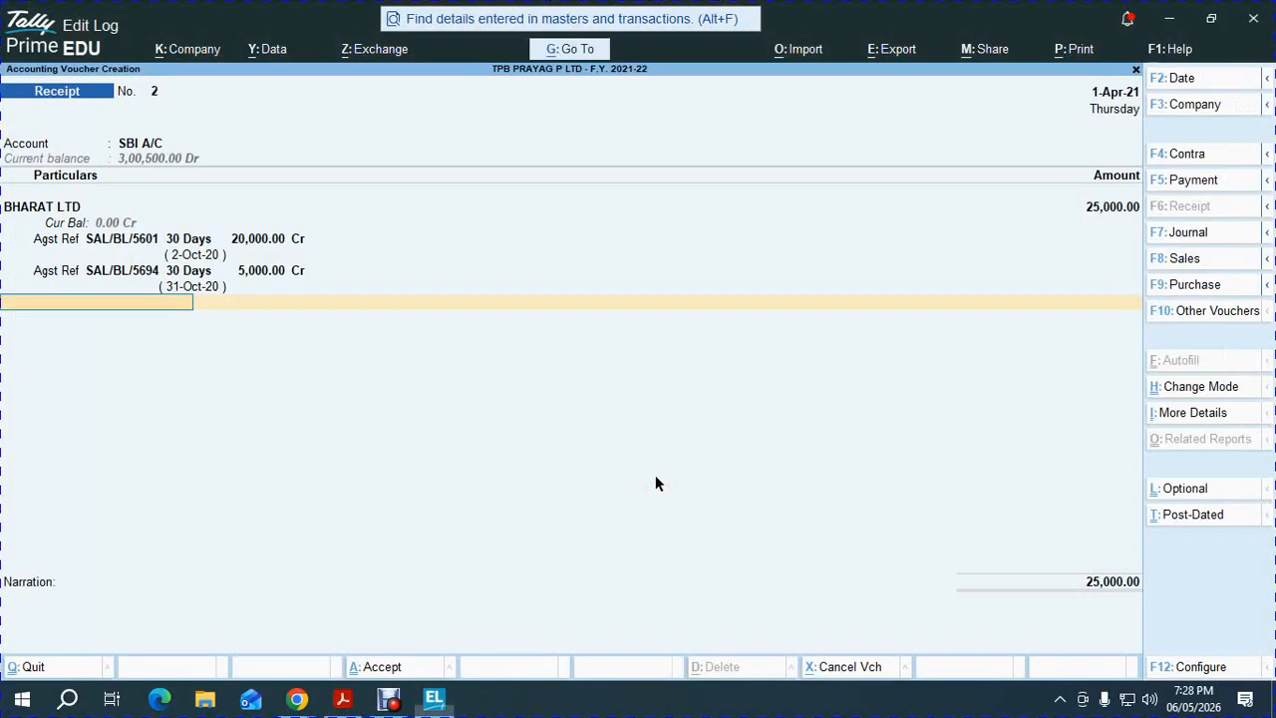
Step: Create a DISCOUNT ALLOWED ledger under Indirect Expenses from within the receipt voucher
key("alt+c")
type("D")
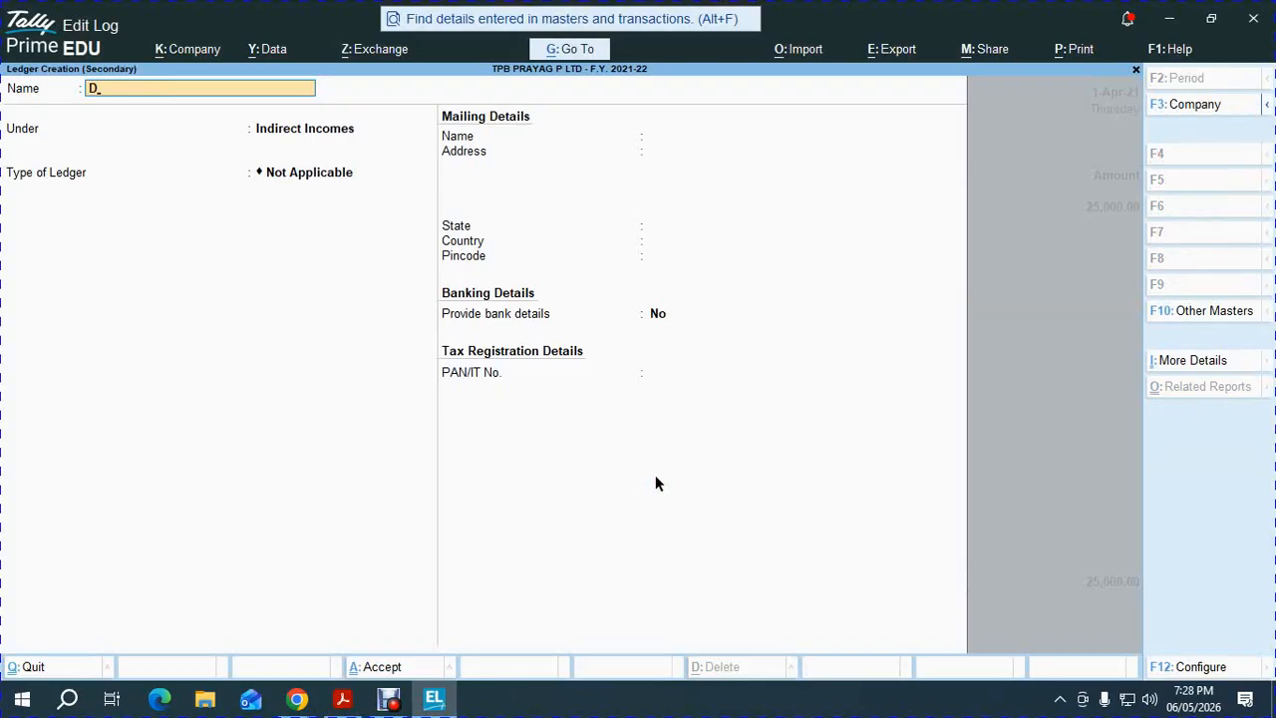
type("ISCOUNT ALLOW")
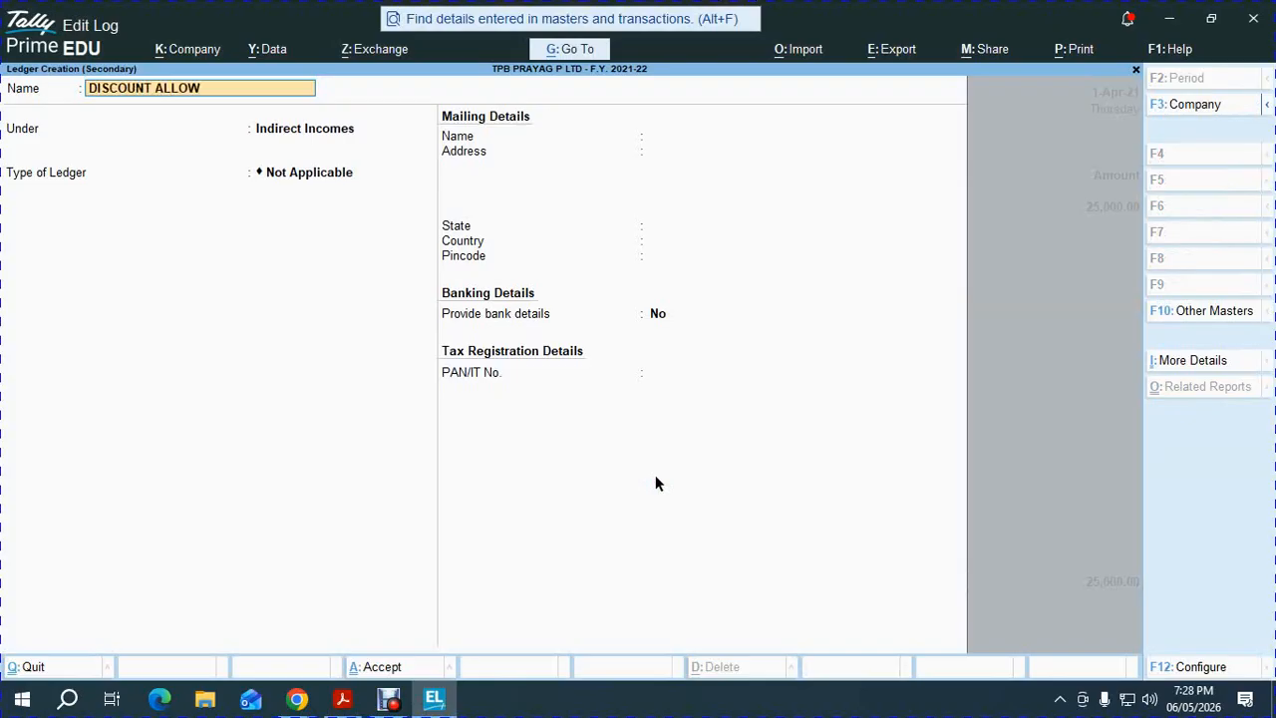
type("ED")
key("Return")
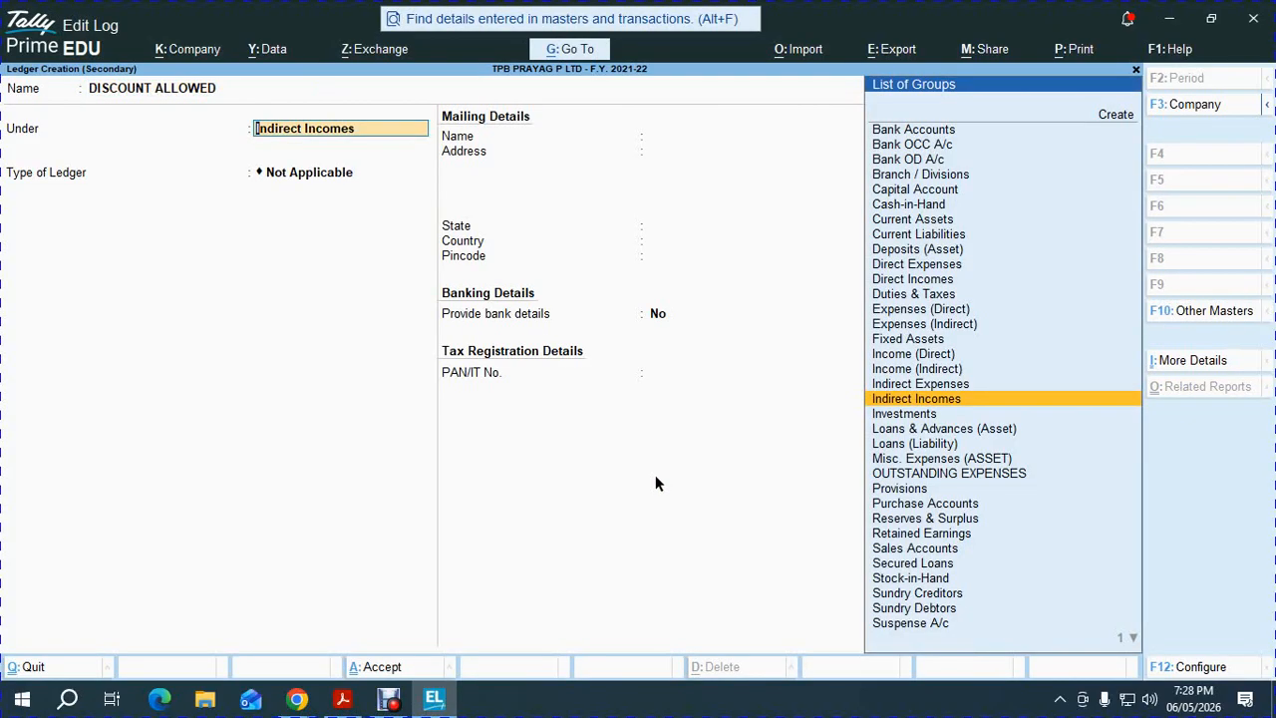
key("Up")
key("Return")
key("ctrl+a")
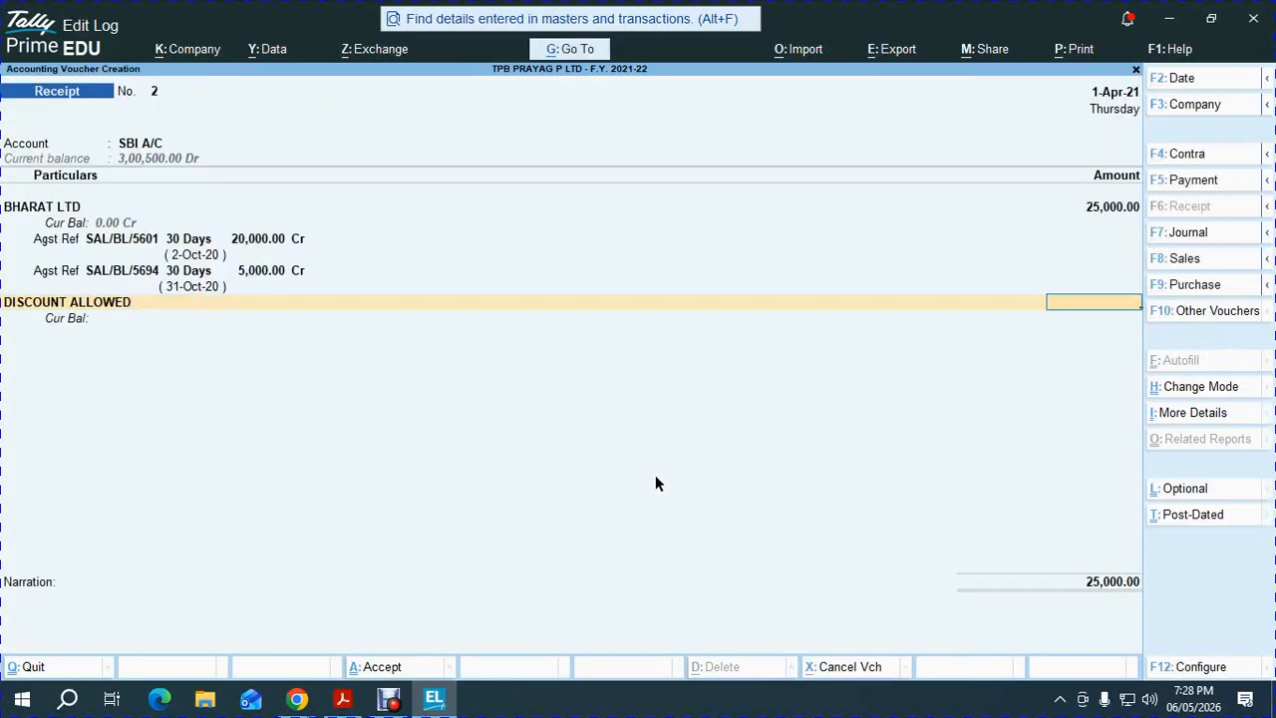
Step: Enter DISCOUNT ALLOWED as a negative 500, and proceed to the cheque details in the SBI A/C bank allocation
type("500")
key("Return")
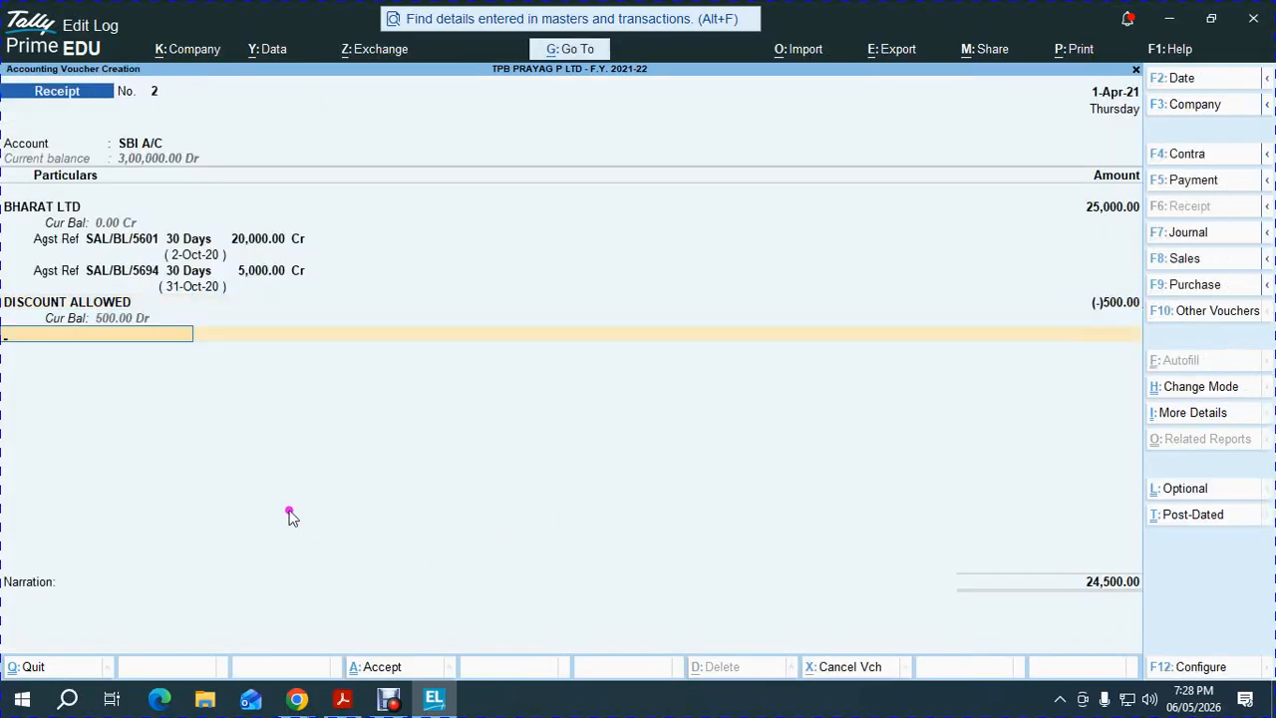
key("Return")
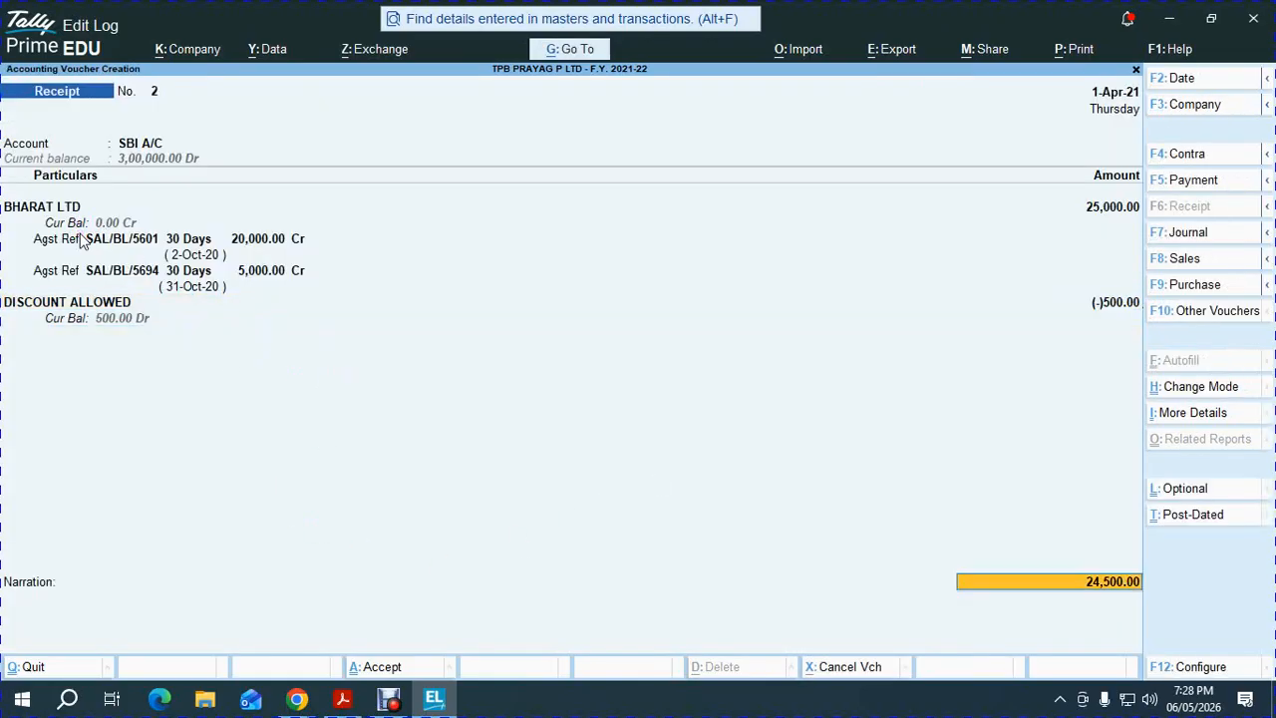
key("Return")
key("Return")
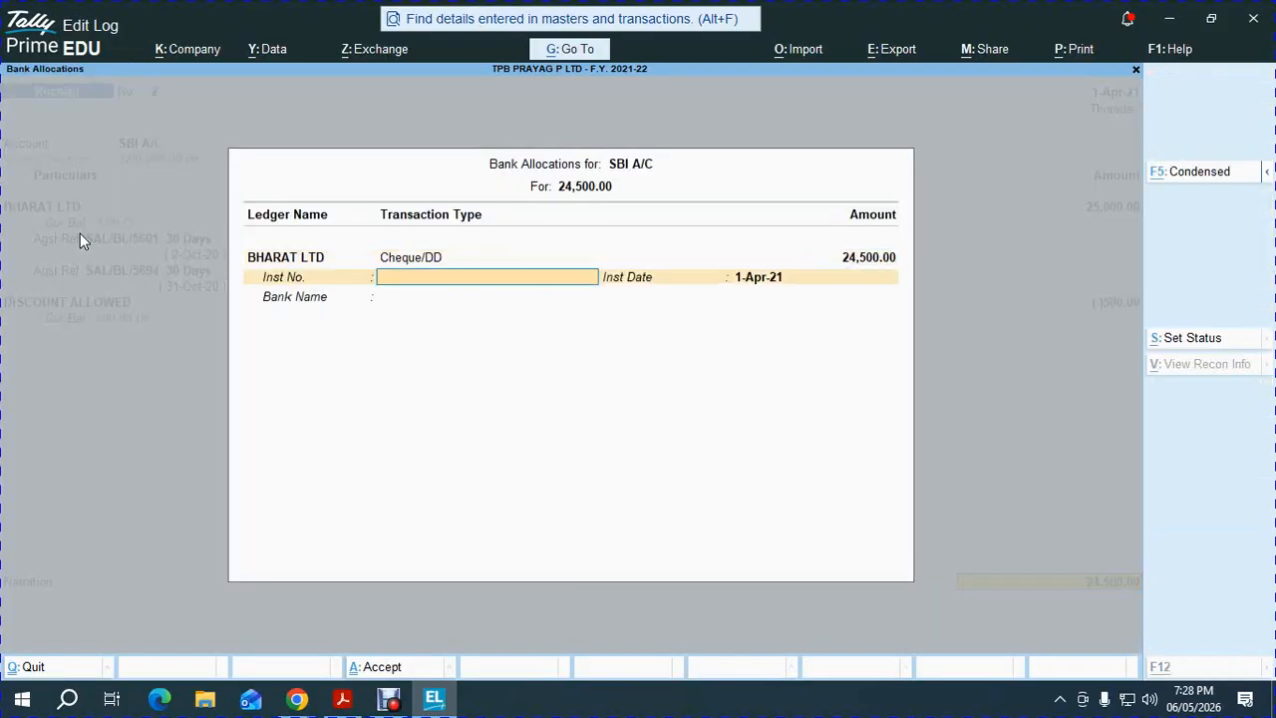
Step: Look up the cheque number in the PDF, enter 721091 as the instrument number dated 1-Apr-21, and save the receipt voucher
key("alt+Tab")
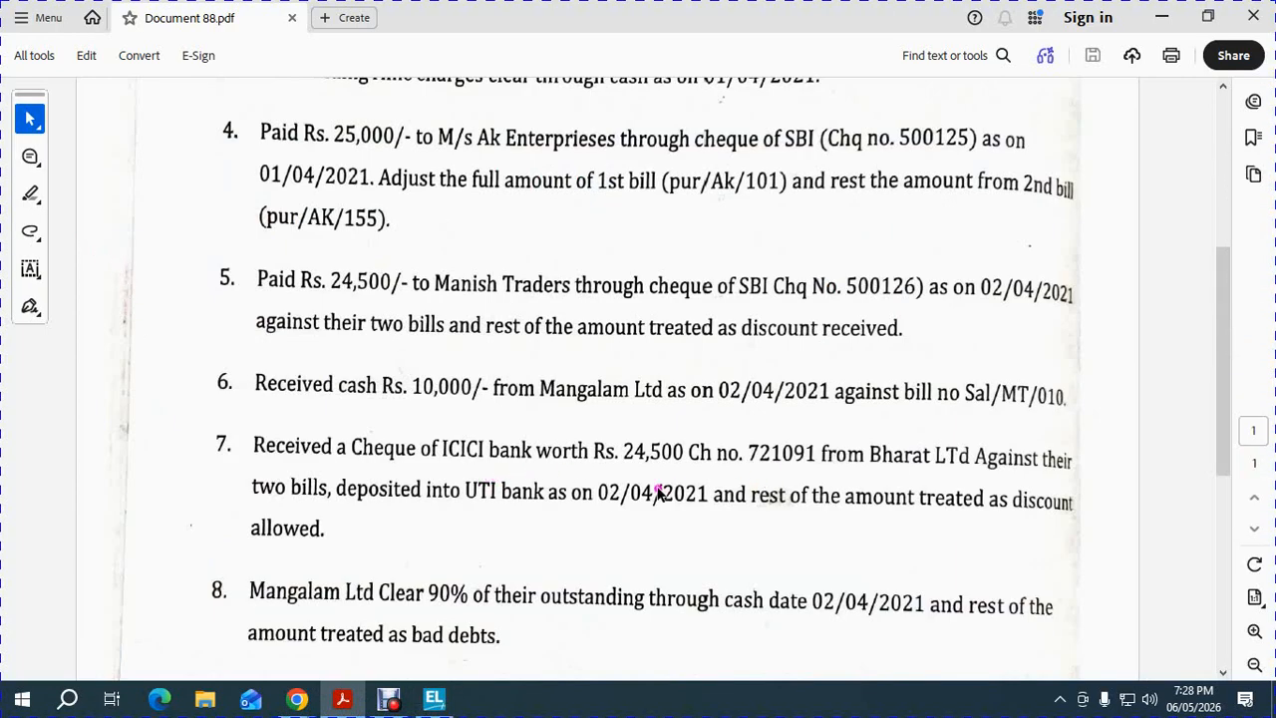
key("alt+Tab")
type("7210")
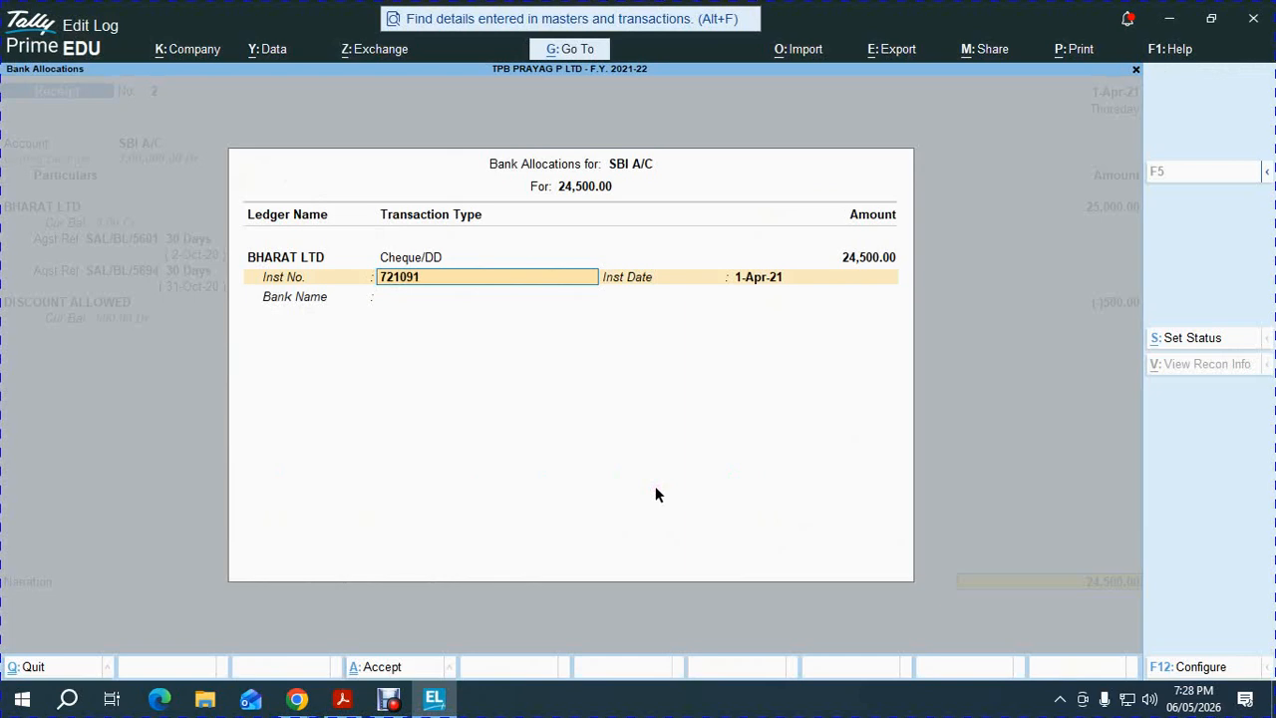
key("Return")
key("Return")
key("Return")
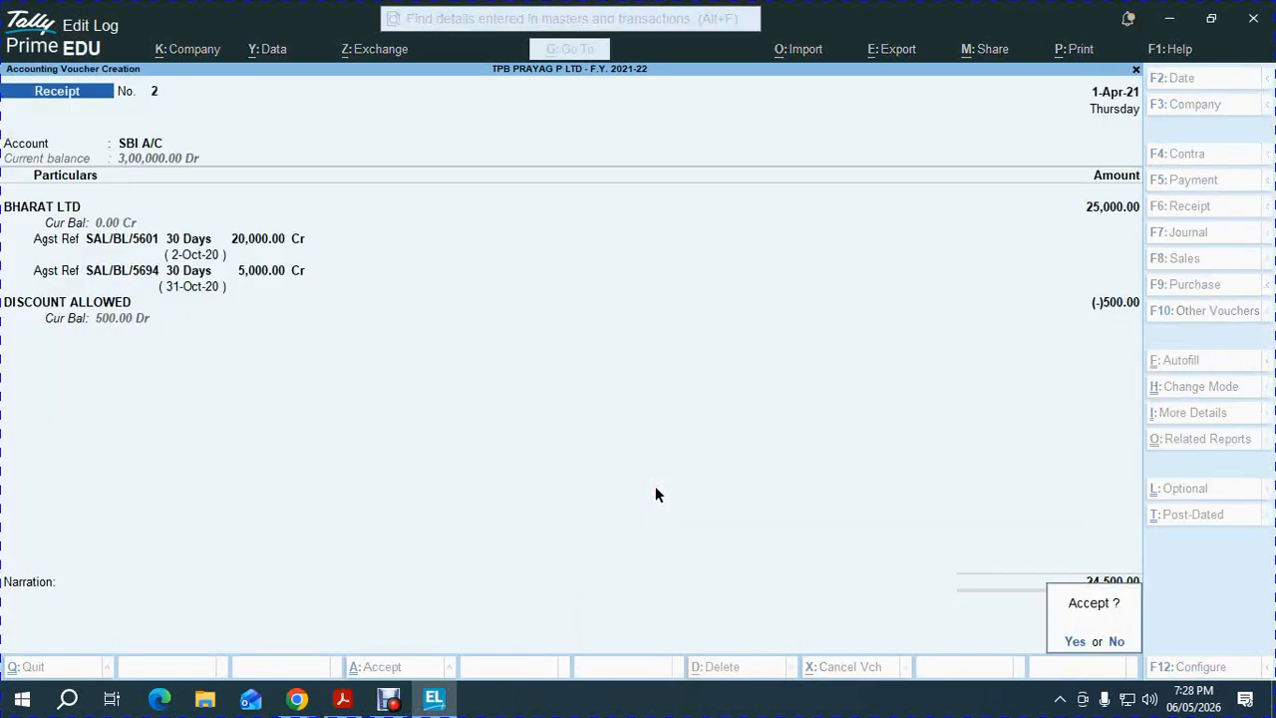
key("Return")
Step: Read entry 8 in the PDF, and return to the Gateway of Tally to open a new receipt voucher
key("alt+Tab")
left_click(556, 487)
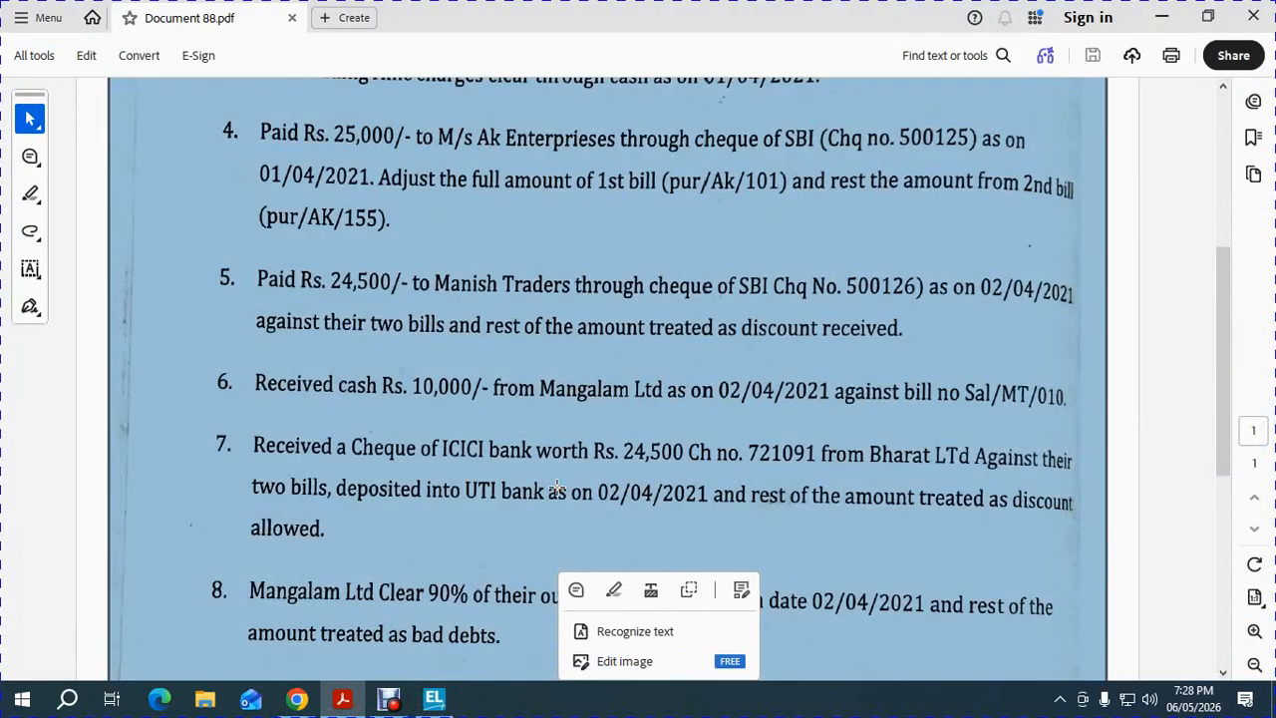
scroll(557, 488, "down", 5)
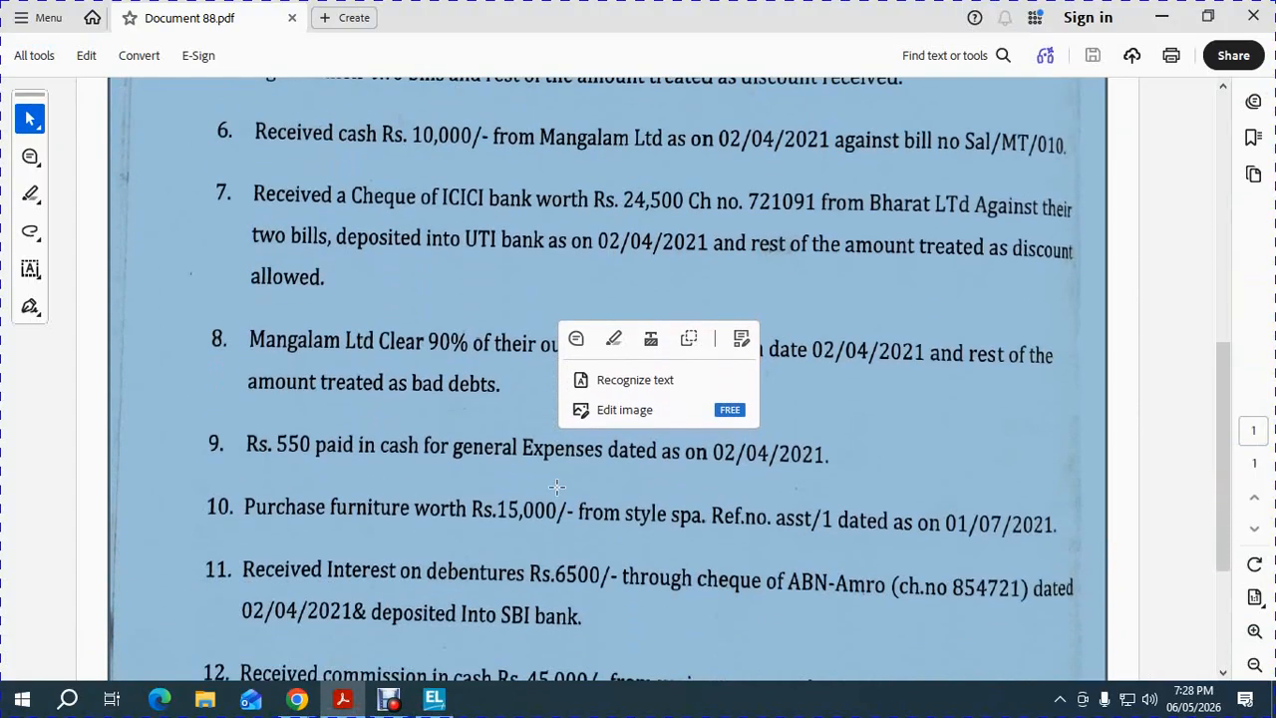
left_click(400, 420)
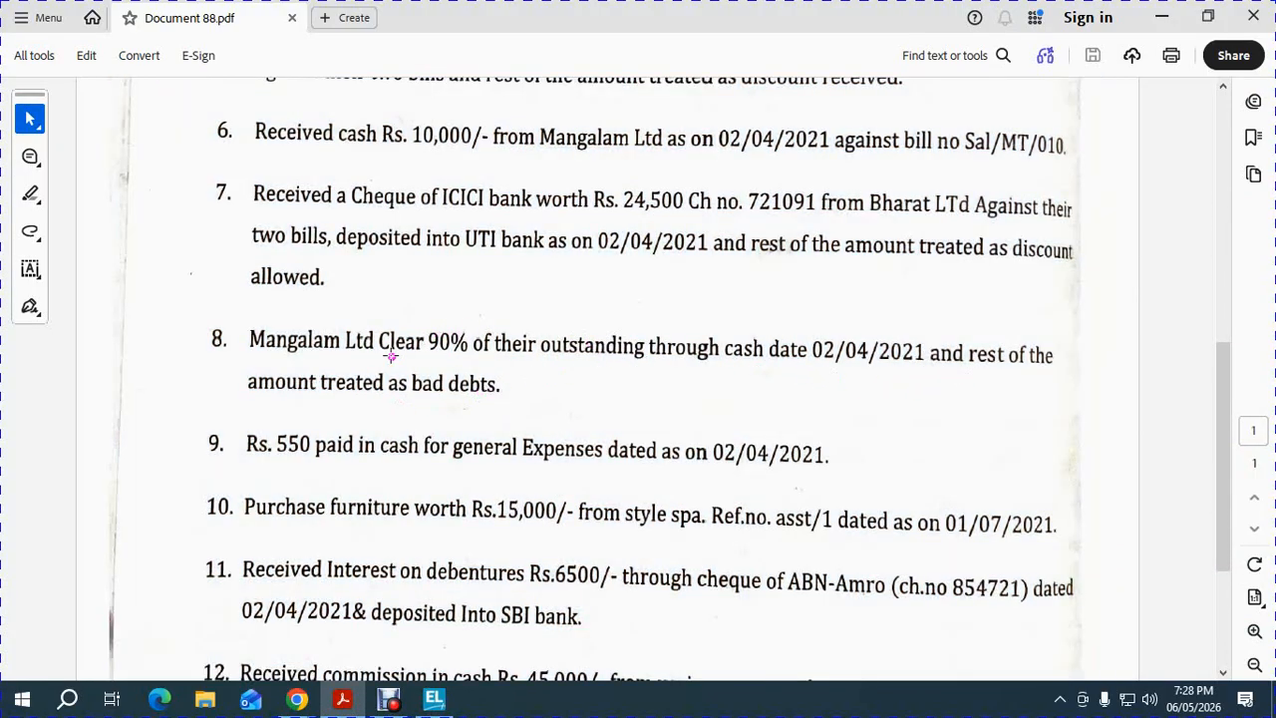
key("alt+Tab")
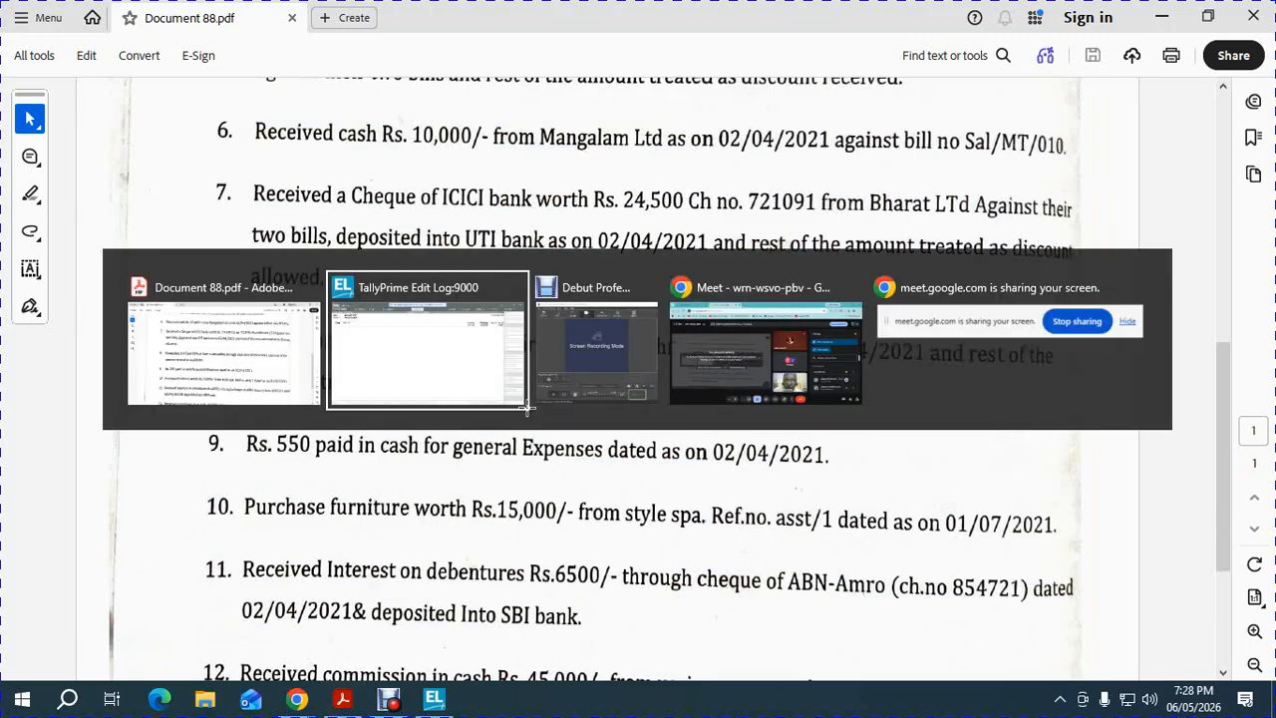
key("Escape")
key("Escape")
key("Escape")
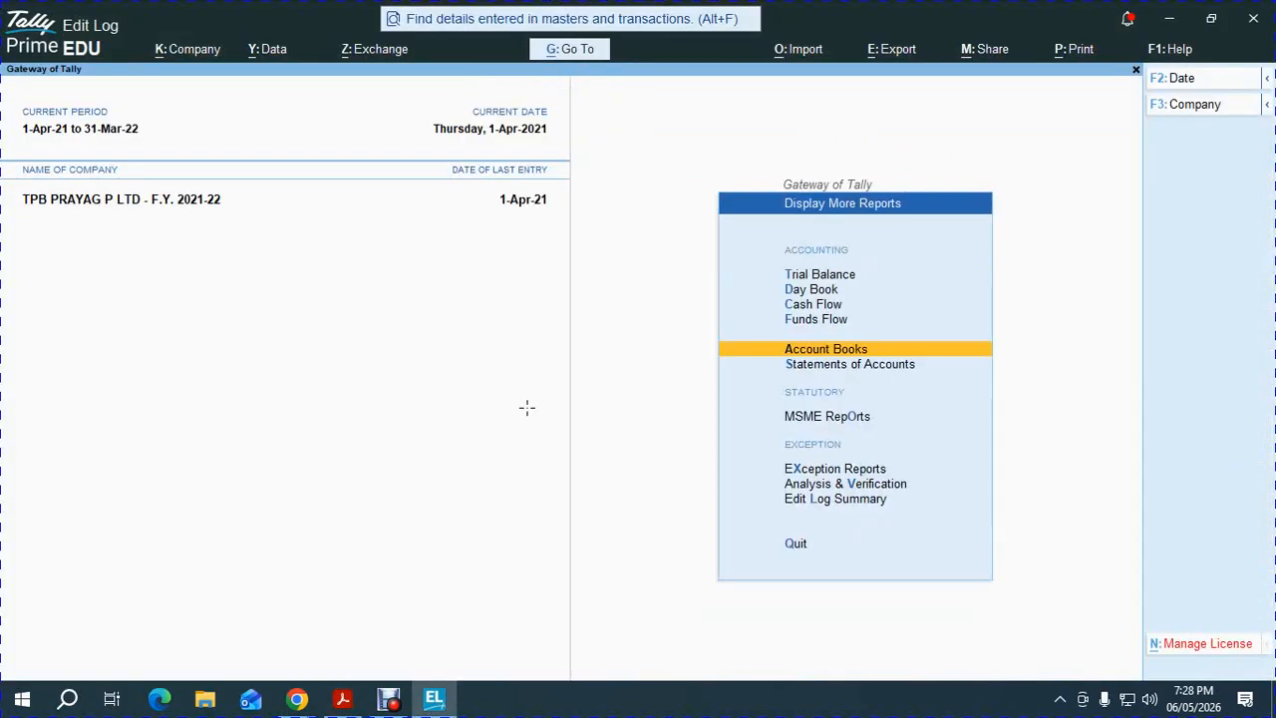
key("Escape")
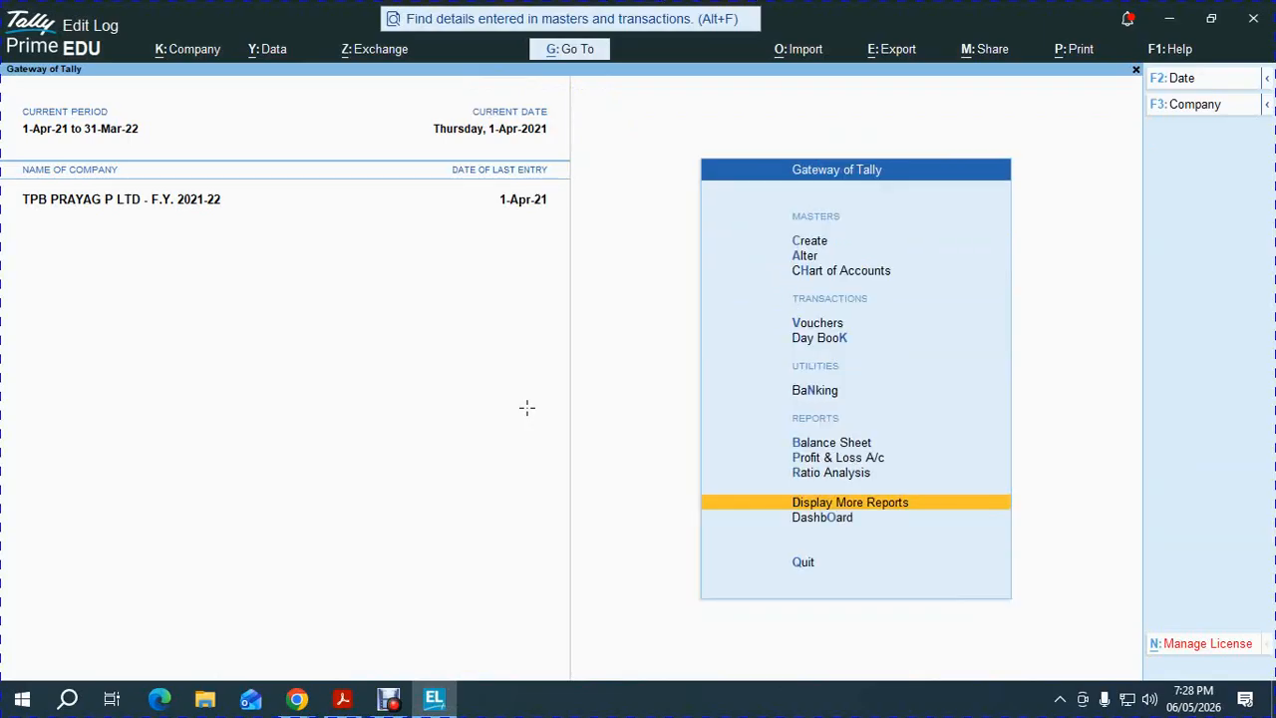
key("v")
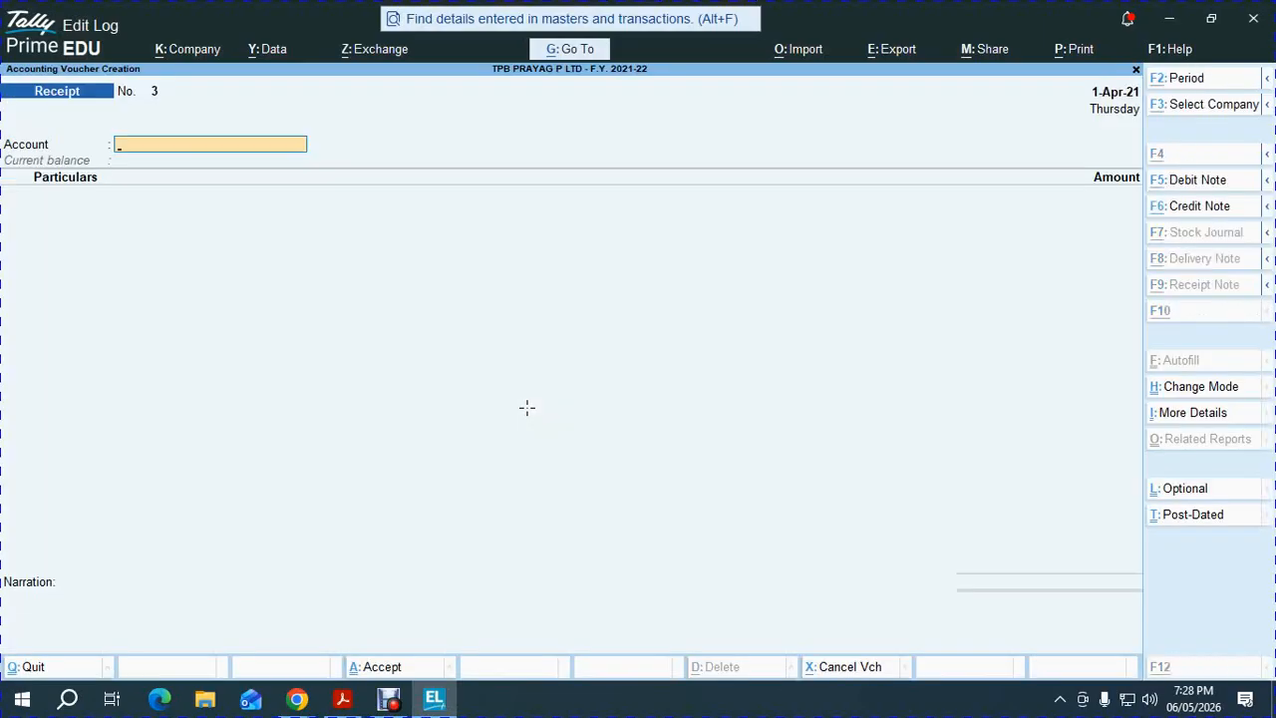
Step: Recheck entry 8 in the PDF, set the voucher date to 2-4-2021, and choose Cash as the account
key("alt+Tab")
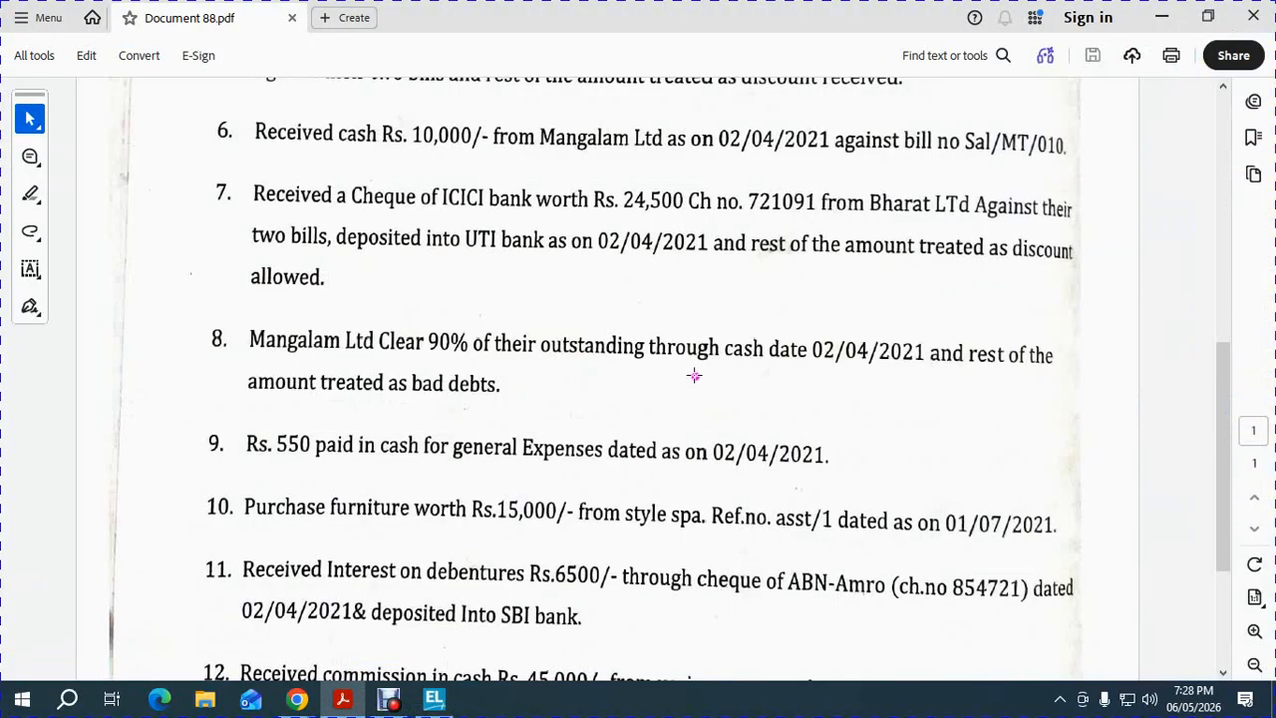
key("alt+Tab")
key("F2")
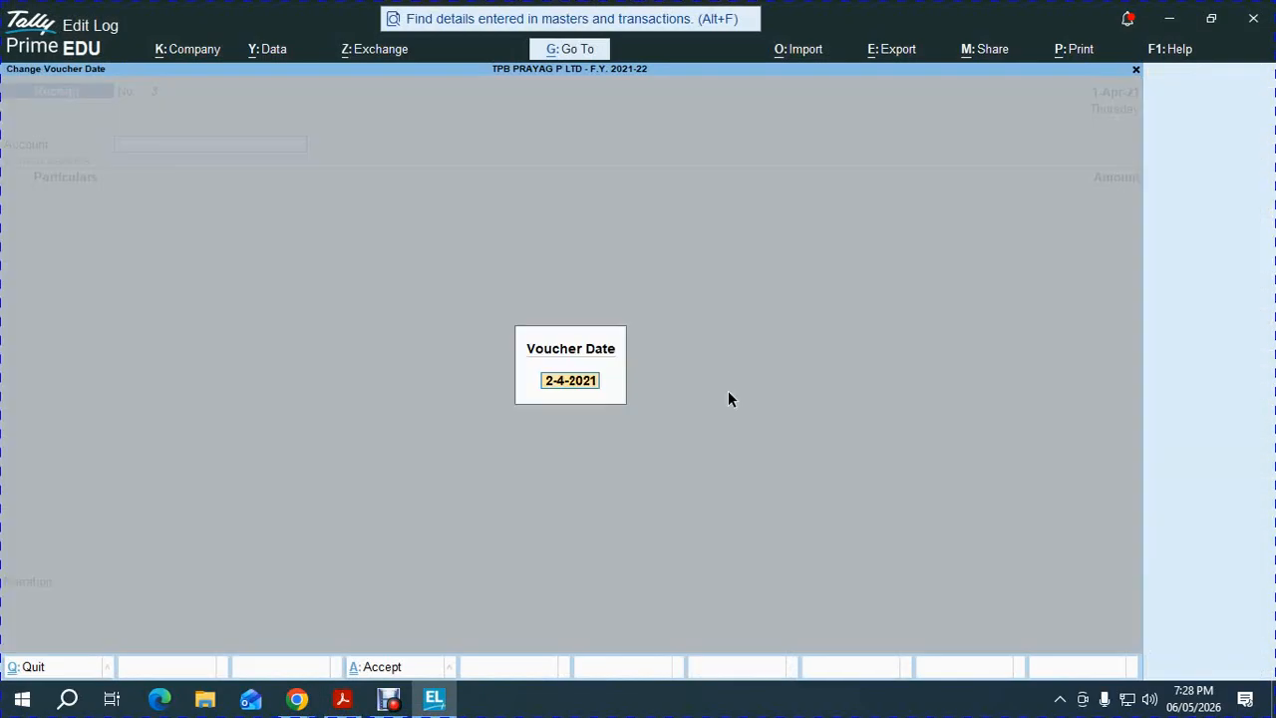
key("Return")
type("cash")
key("Return")
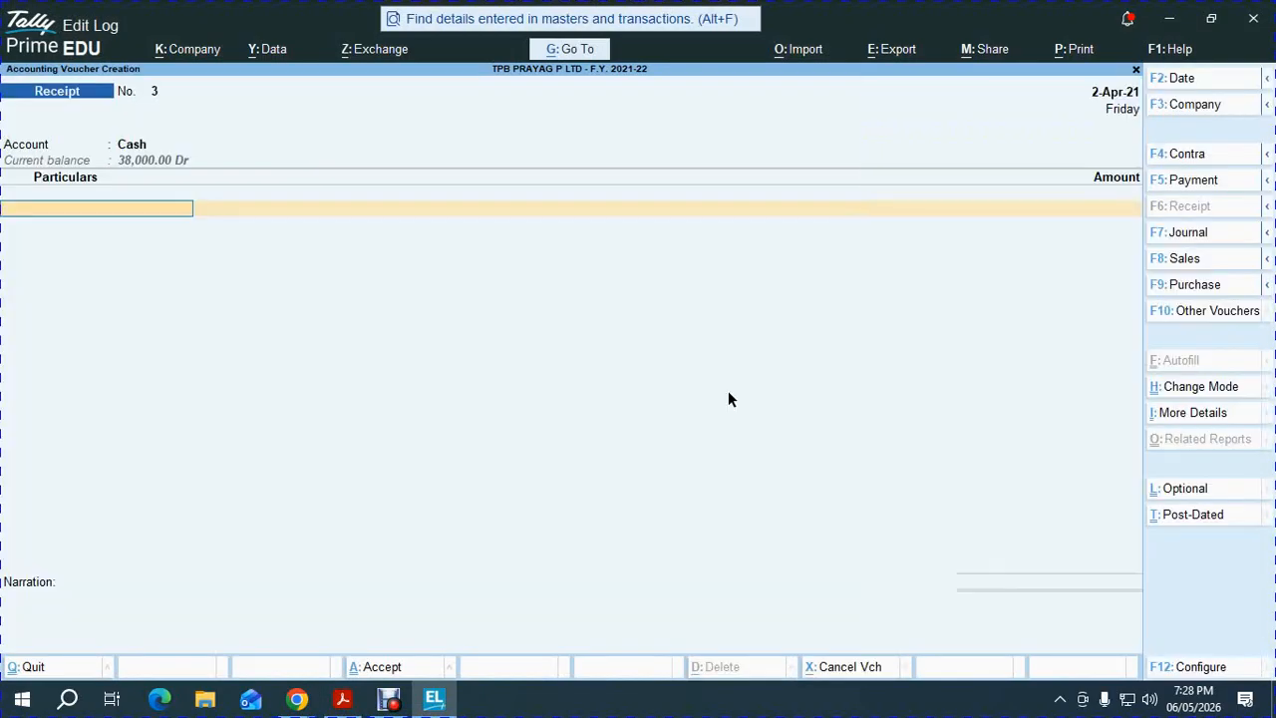
Step: Add MANGALAM TRADERS to the cash receipt, recheck entry 8 in the PDF, and enter the amount 20,000
type("MAN")
key("Return")
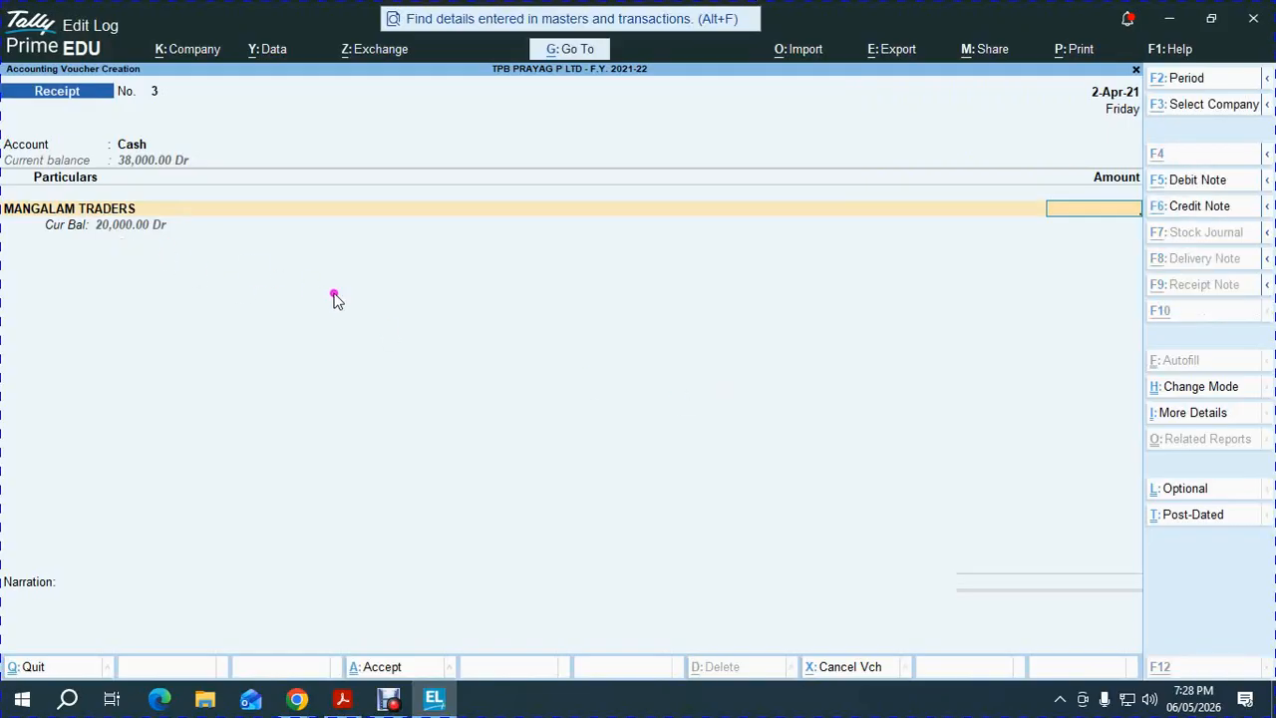
key("alt+Tab")
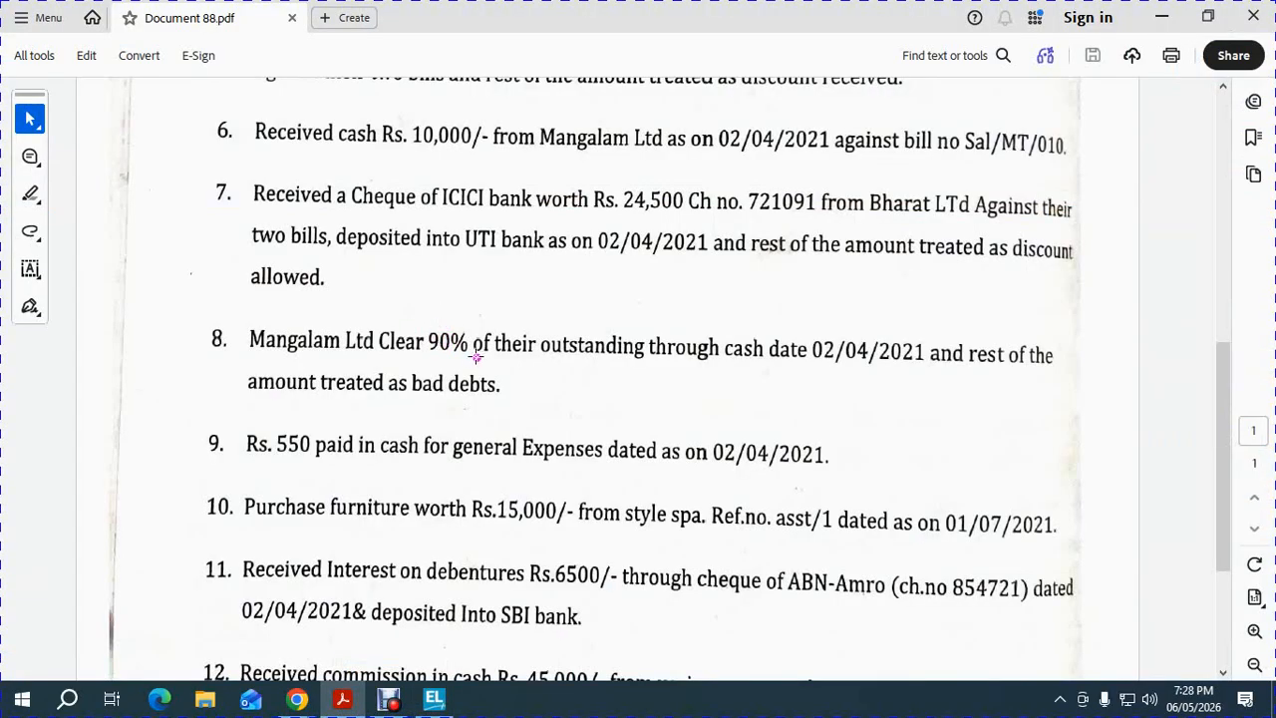
key("alt+Tab")
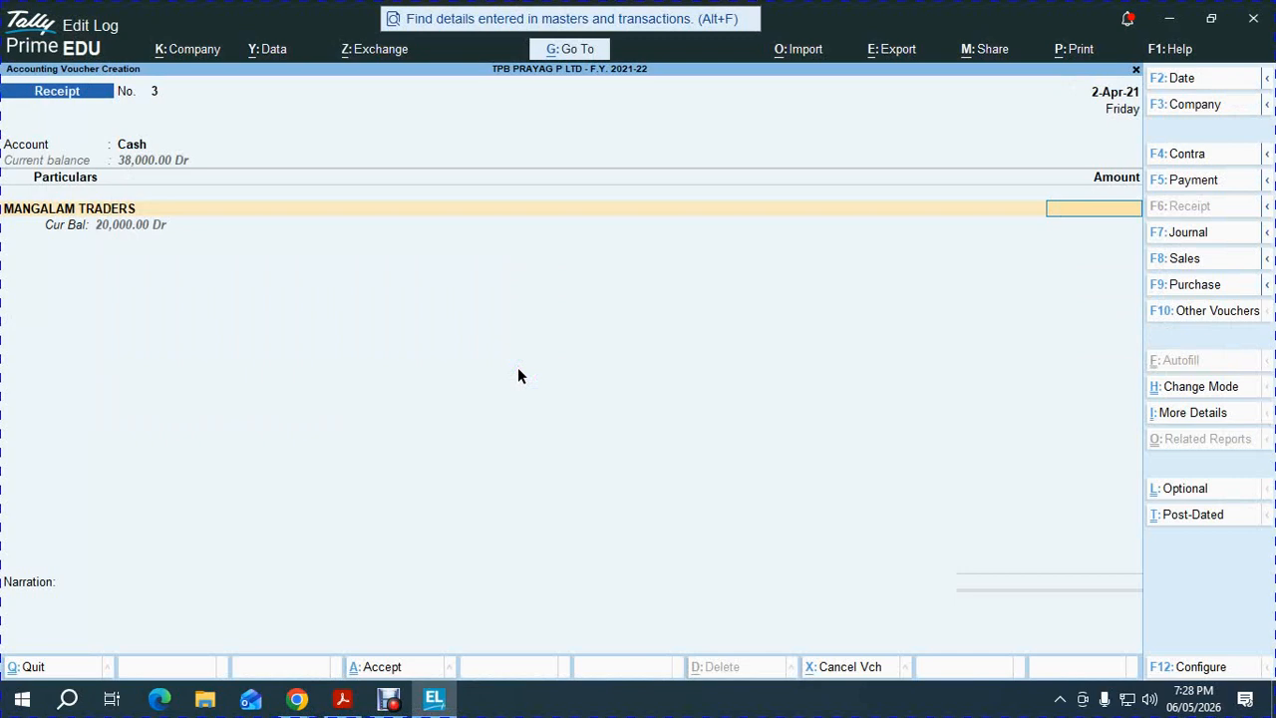
type("20,000")
key("Return")
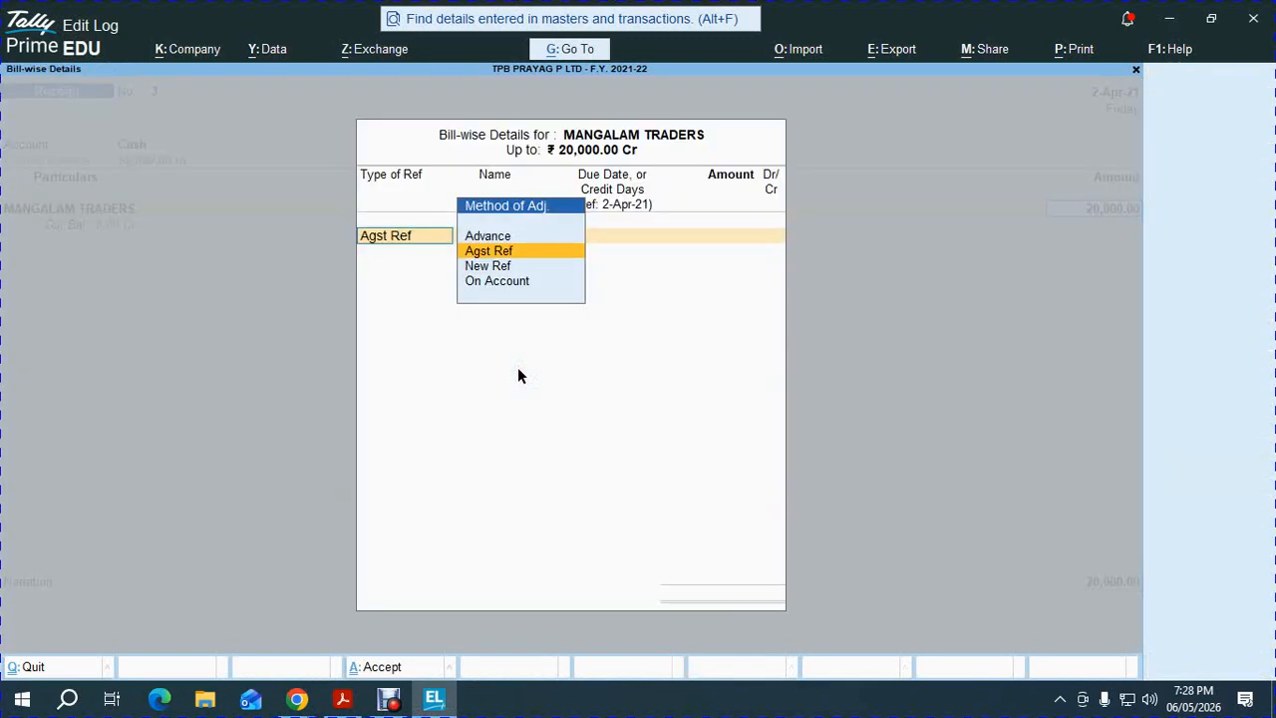
Step: Allocate 8,000 against bill SAL/MT/101 and 12,000 against bill SAL/MT/155 for MANGALAM TRADERS
key("Return")
key("Return")
key("Return")
key("Return")
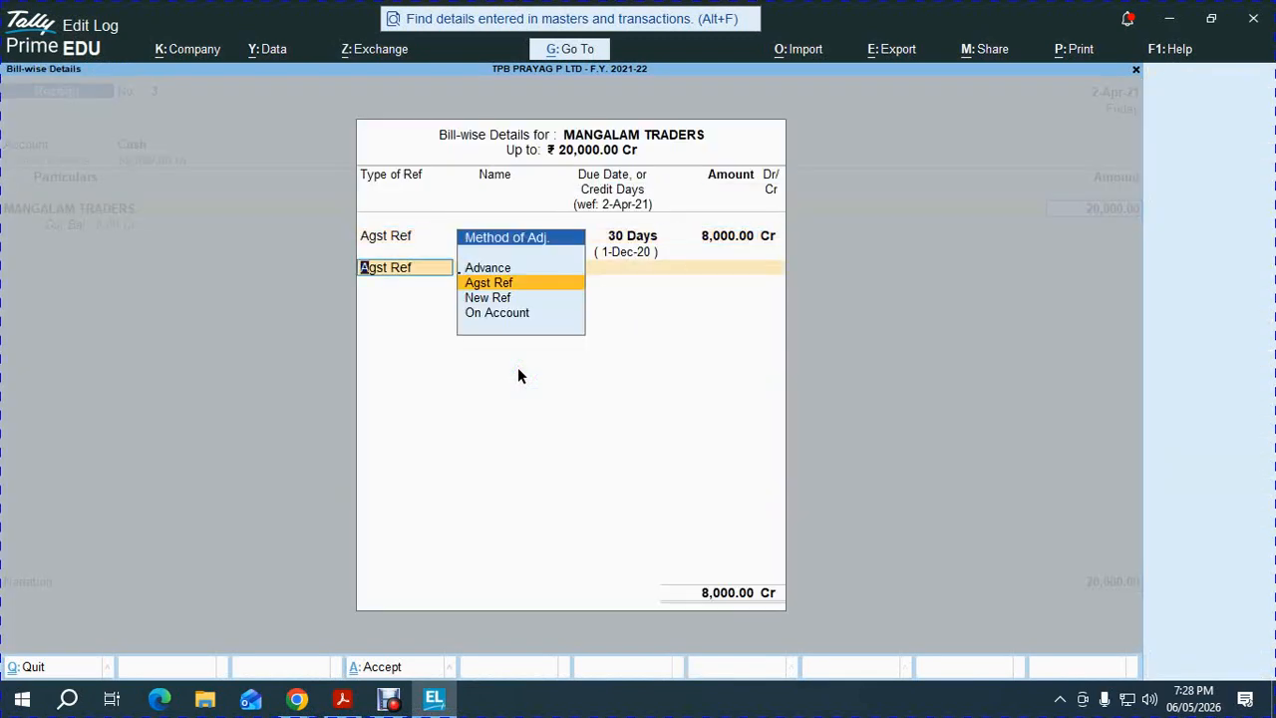
key("Return")
key("Return")
key("Return")
key("Return")
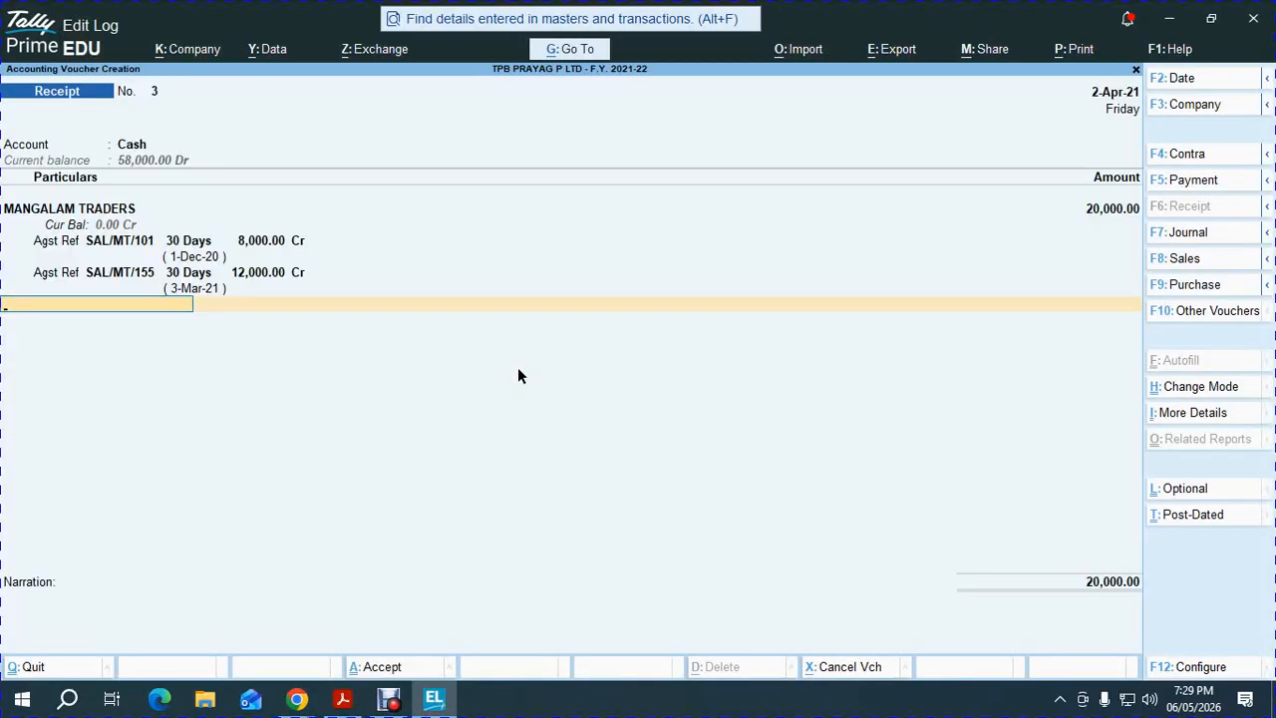
Step: Add DISCOUNT ALLOWED as the second line of the receipt, and recheck entry 8 in the PDF
type("DIS")
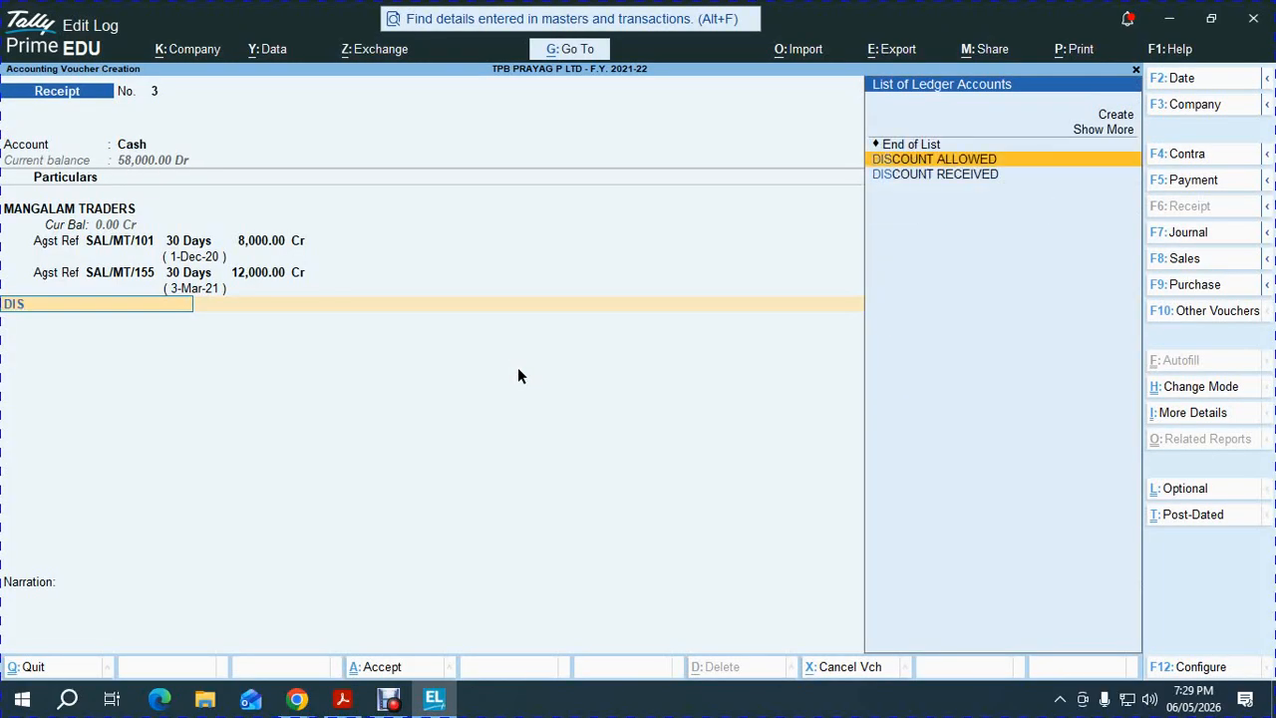
key("Down")
key("Up")
key("Return")
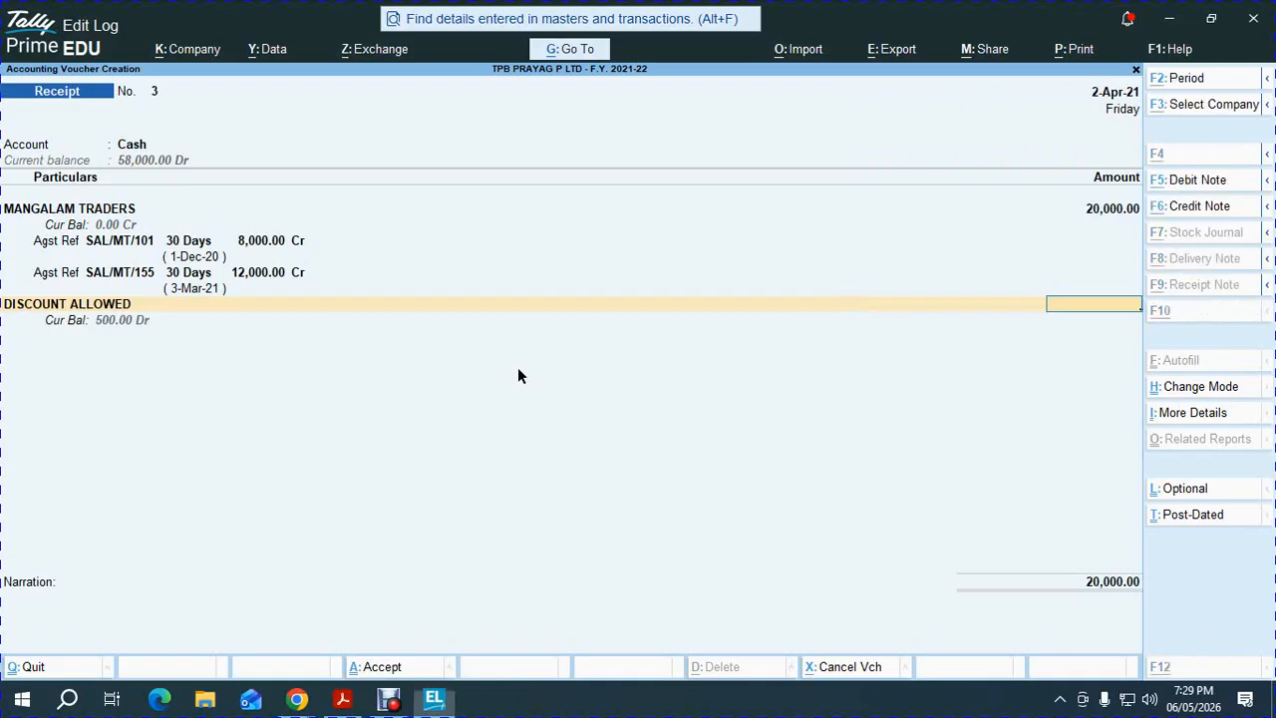
key("alt+Tab")
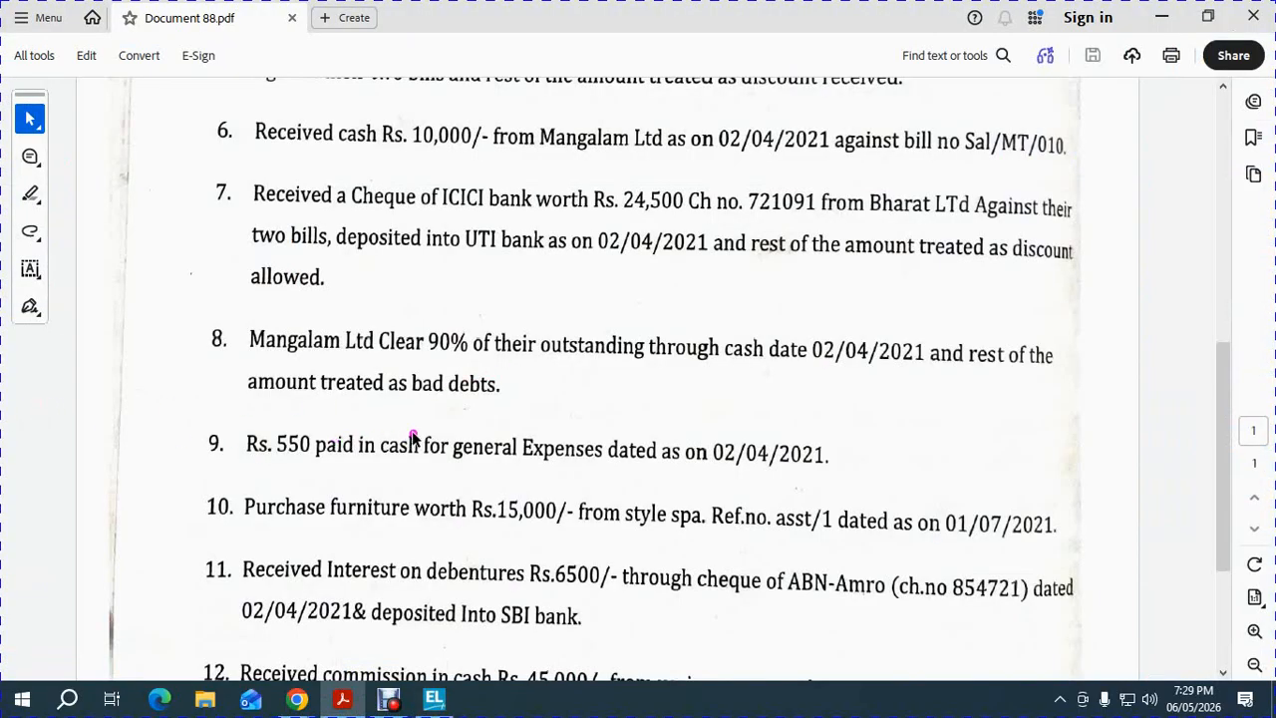
key("alt+Tab")
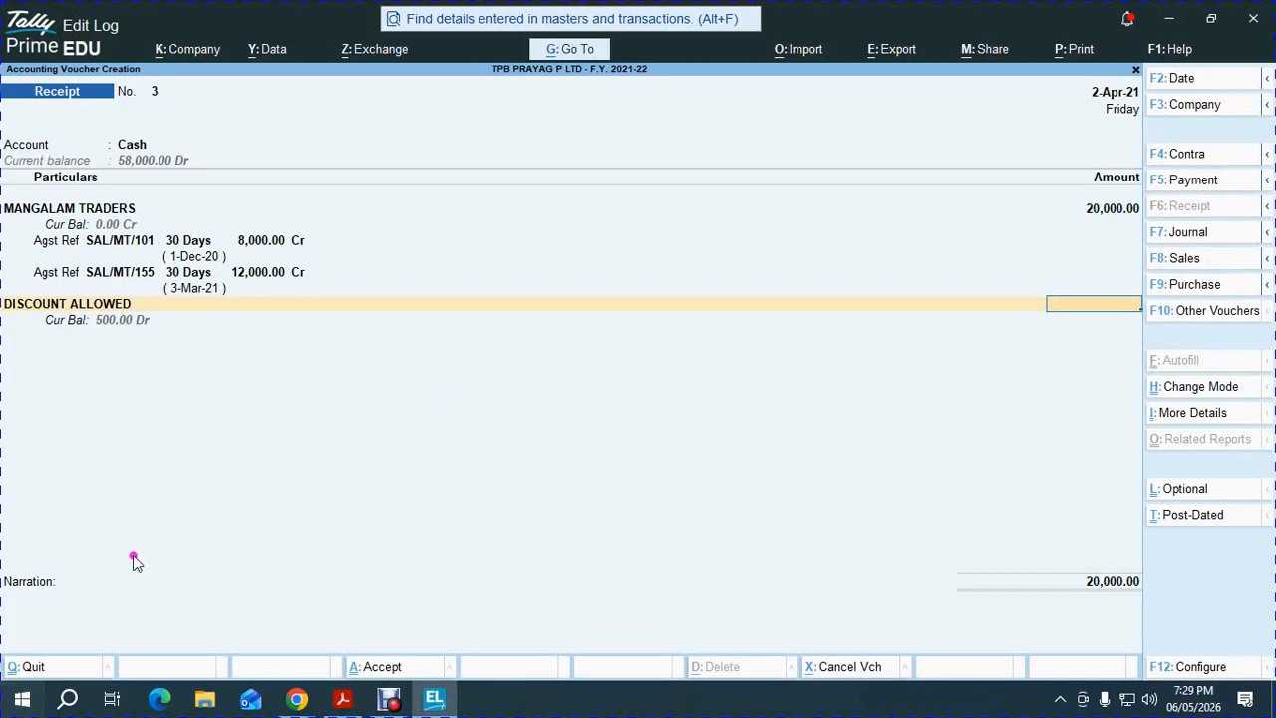
key("alt+Tab")
key("alt+Tab")
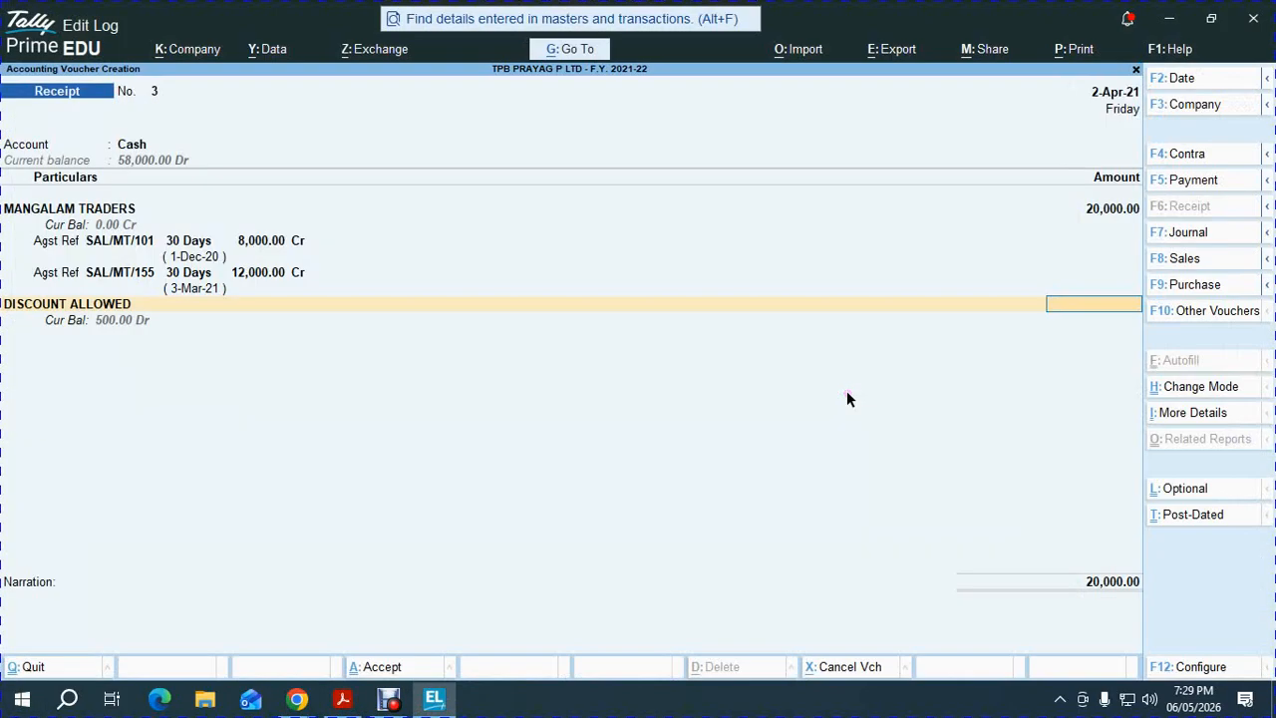
Step: Calculate the DISCOUNT ALLOWED amount as -20000*10% with the built-in calculator, and save the receipt without a narration
key("ctrl+n")
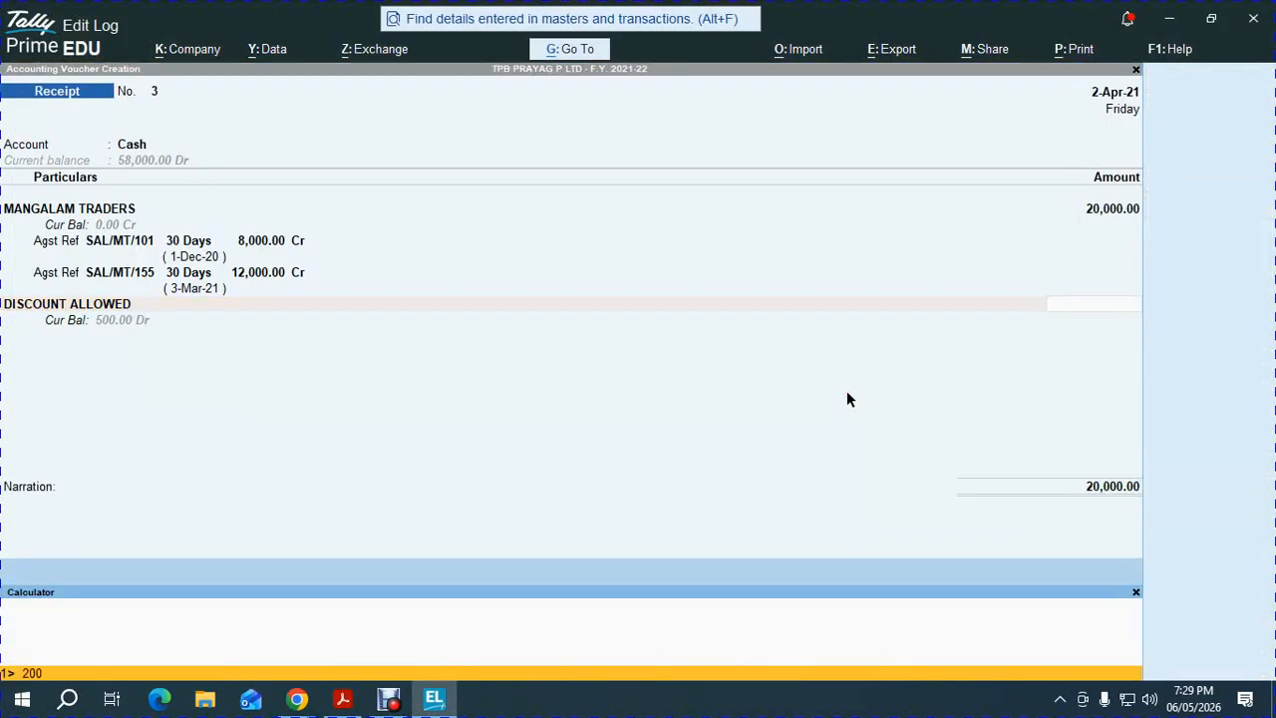
key("Escape")
key("Escape")
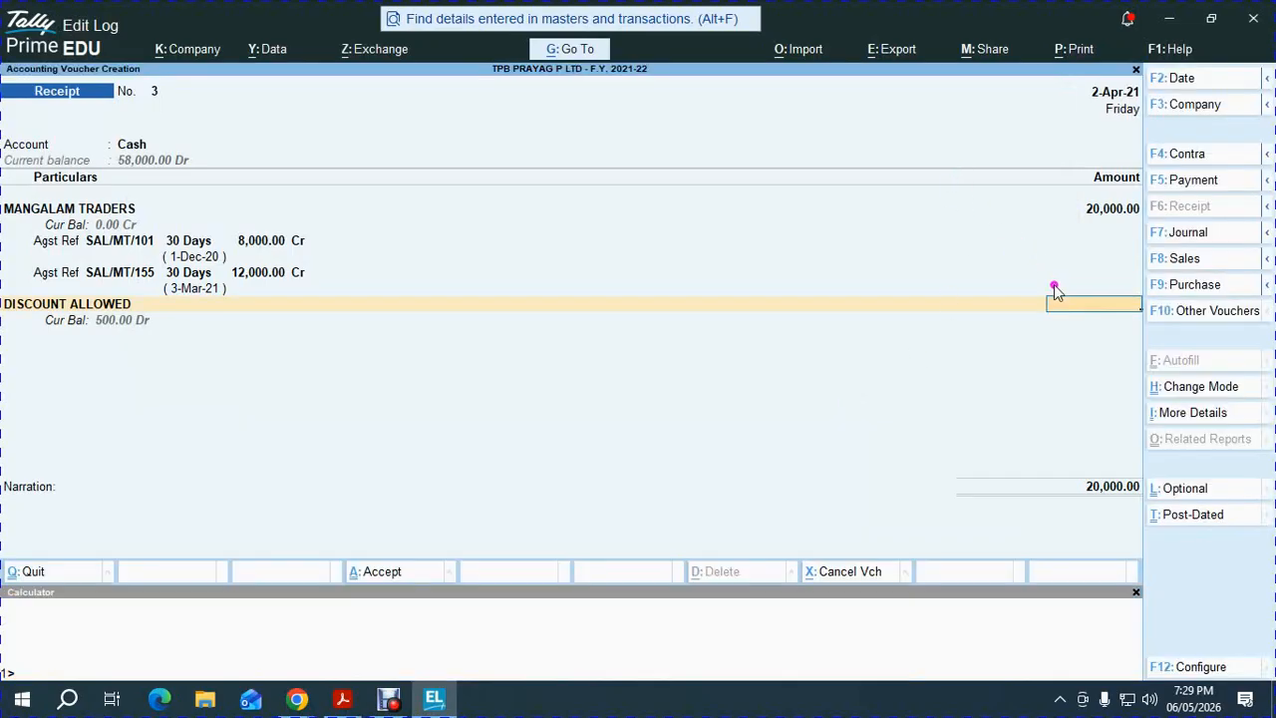
key("ctrl+n")
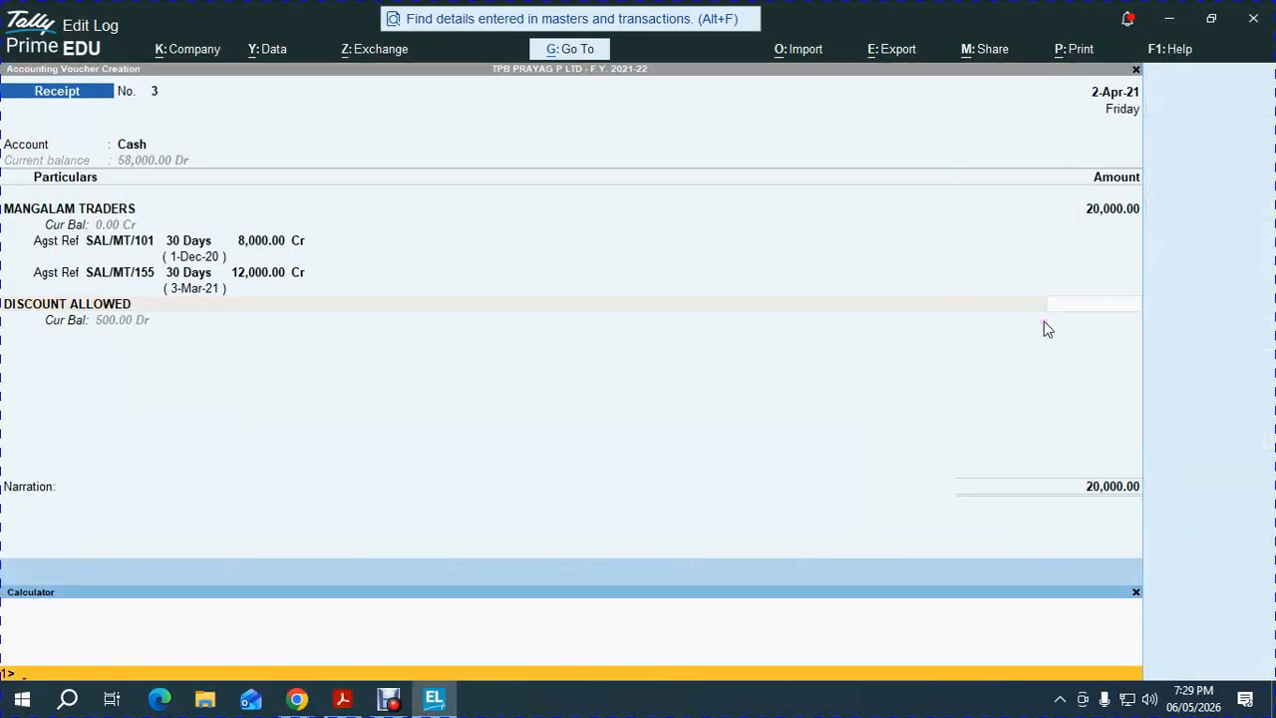
type("-20000*10%")
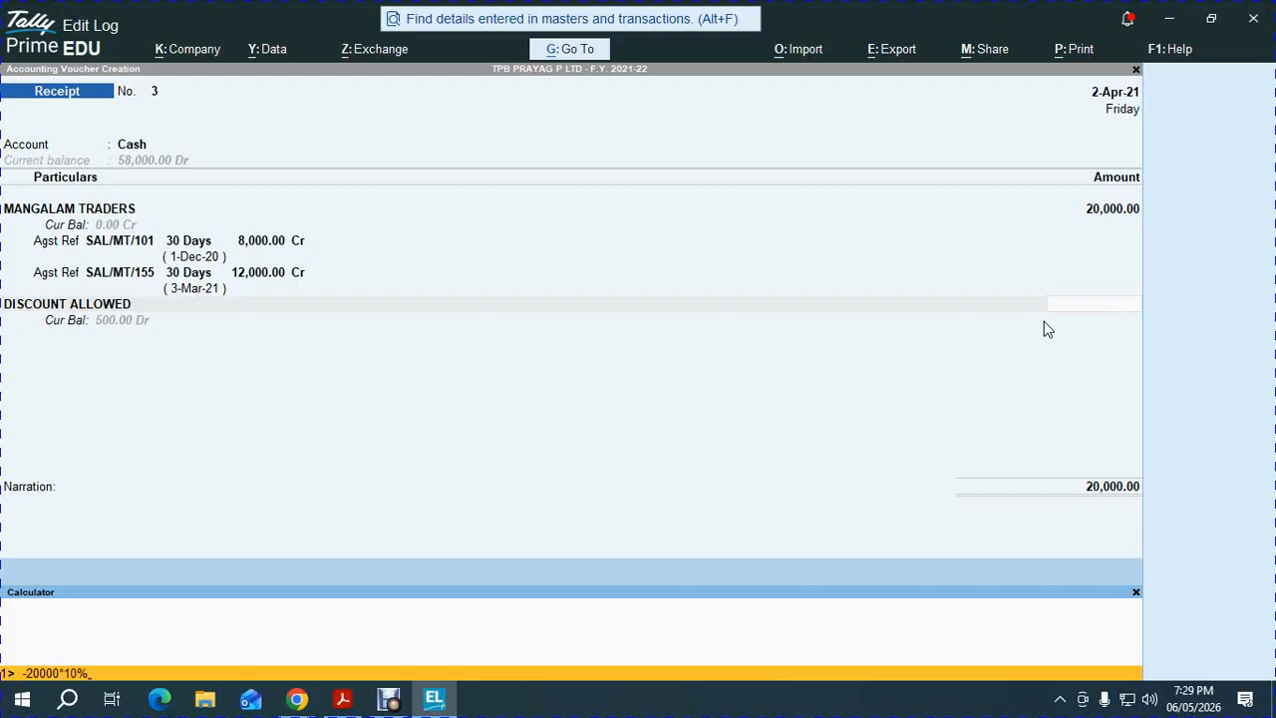
key("Return")
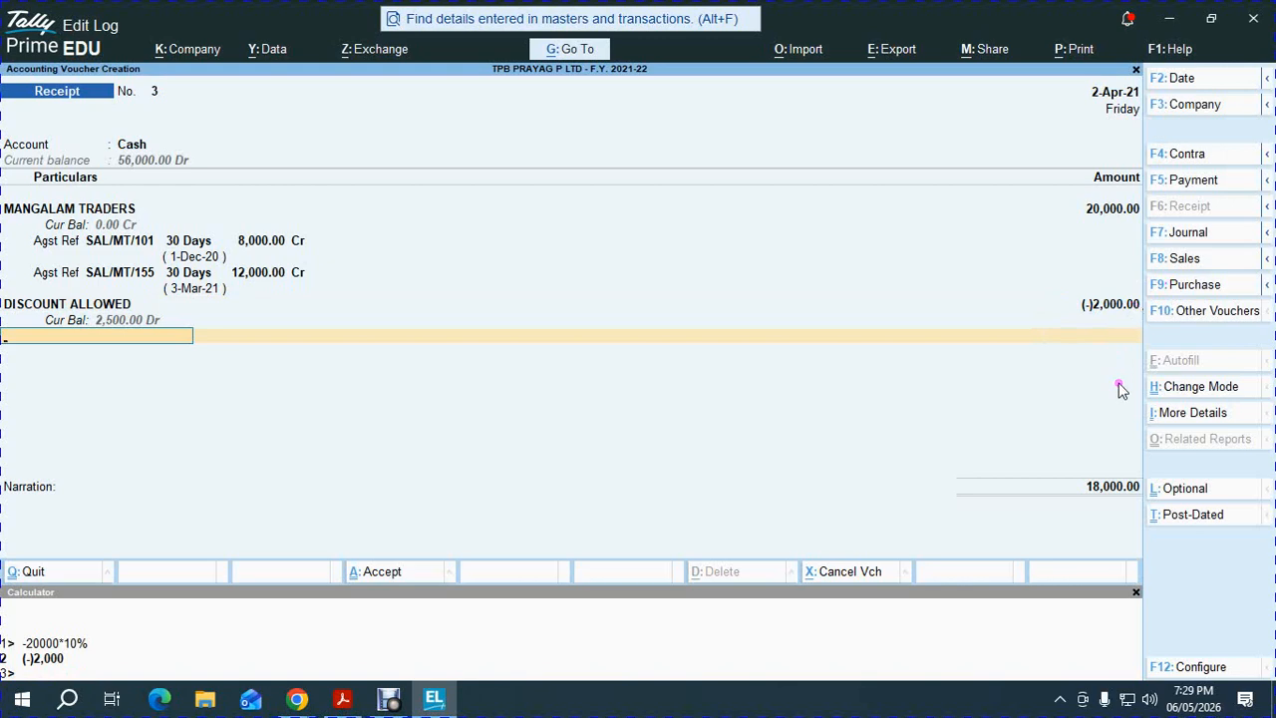
key("Return")
key("Return")
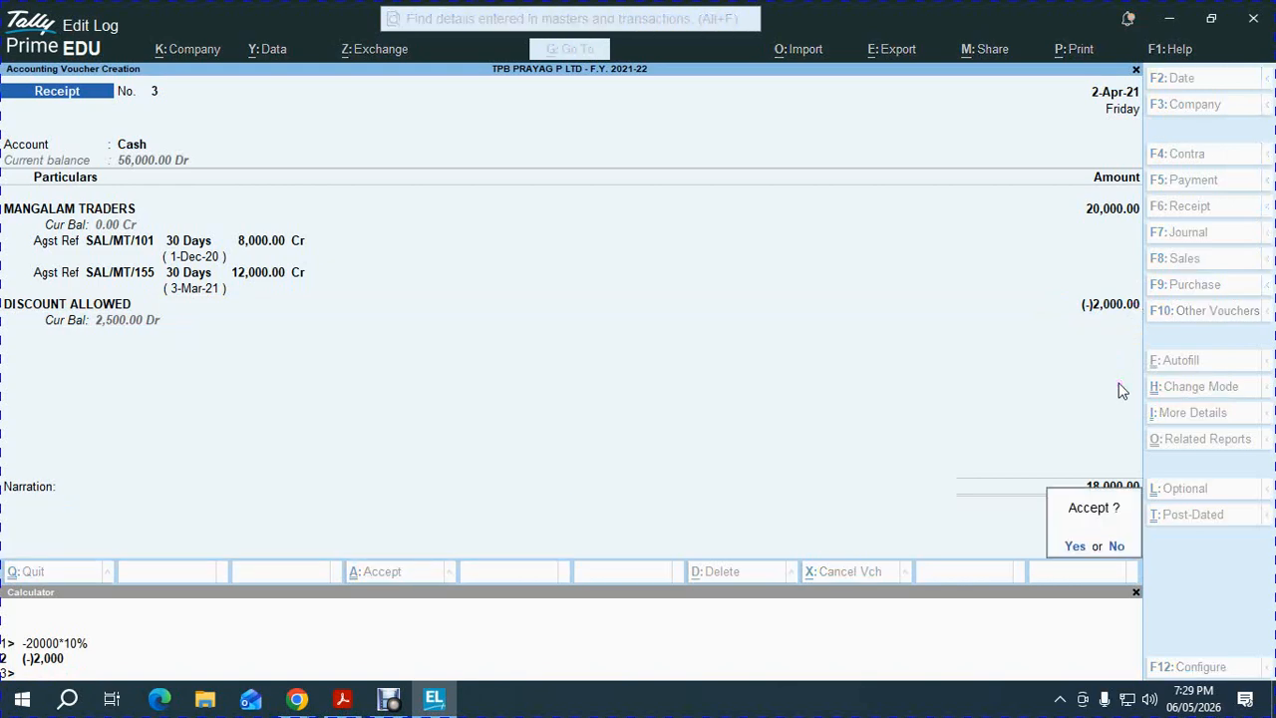
key("Return")
Step: Leave voucher entry and open the ledger vouchers of MANGALAM TRADERS, rechecking entry 8 in the PDF on the way
key("Escape")
key("Return")
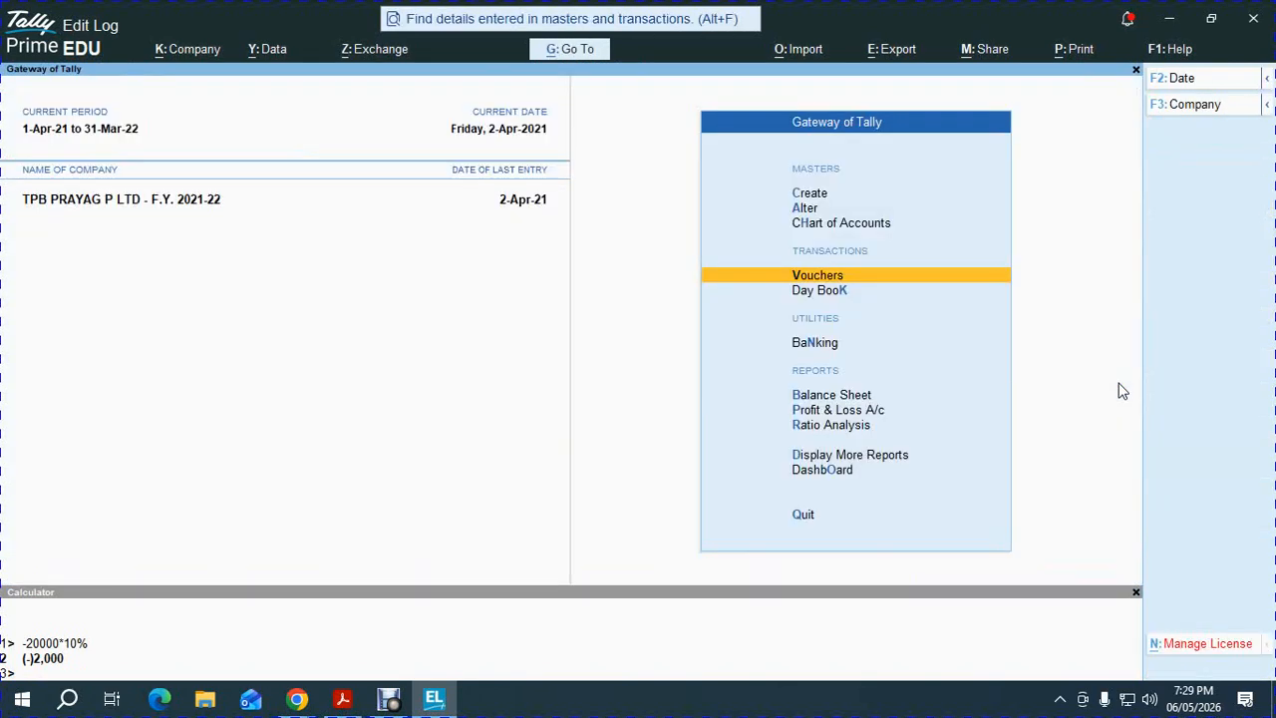
key("d")
key("a")
key("l")
key("alt+Tab")
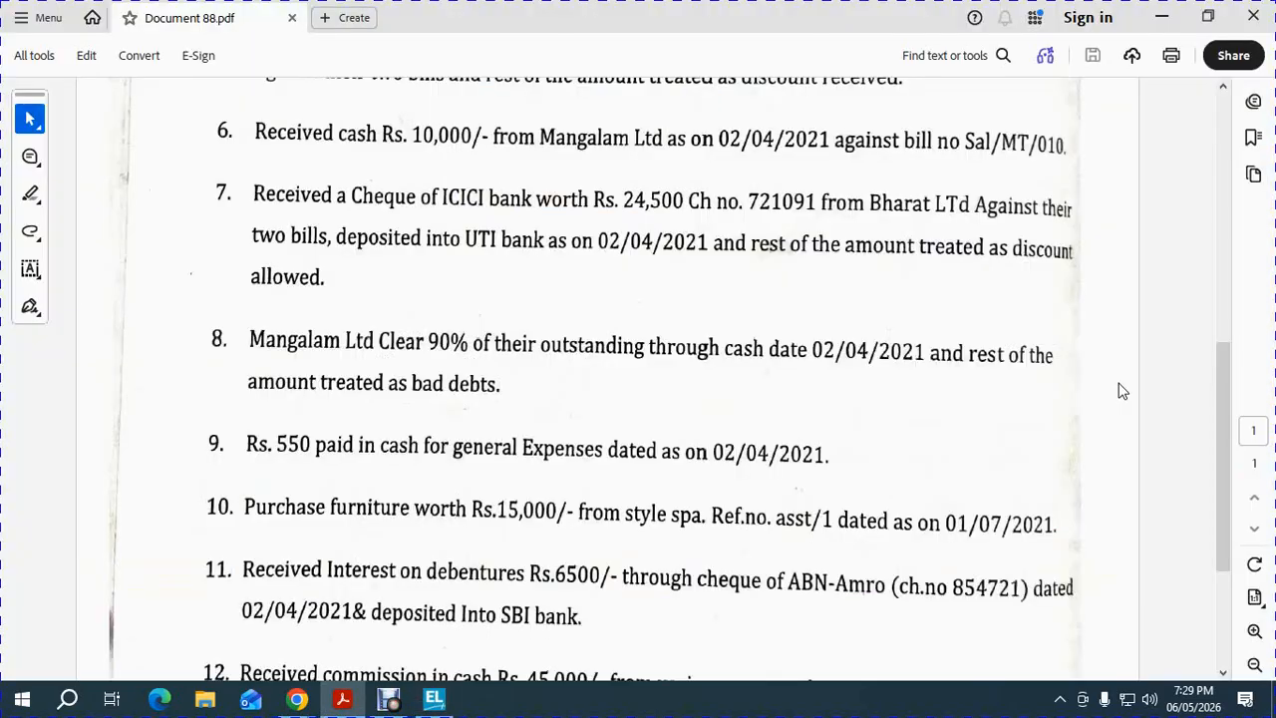
key("alt+Tab")
type("MAN")
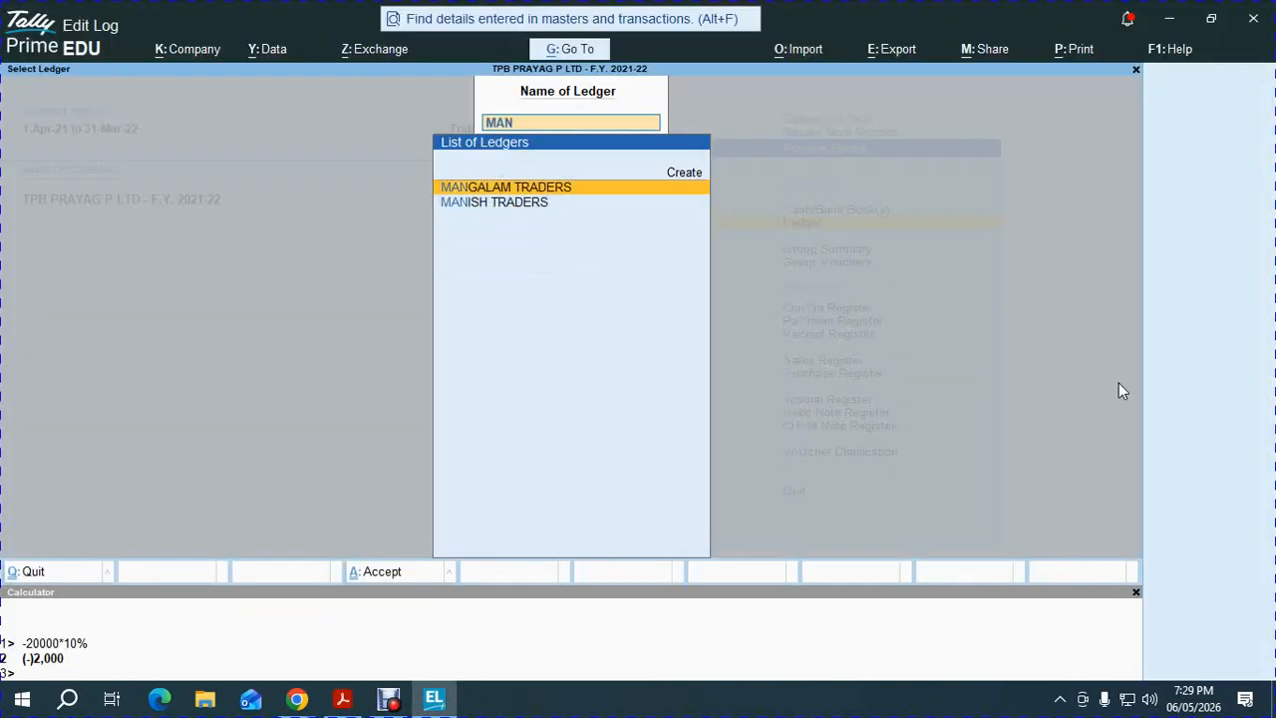
key("Return")
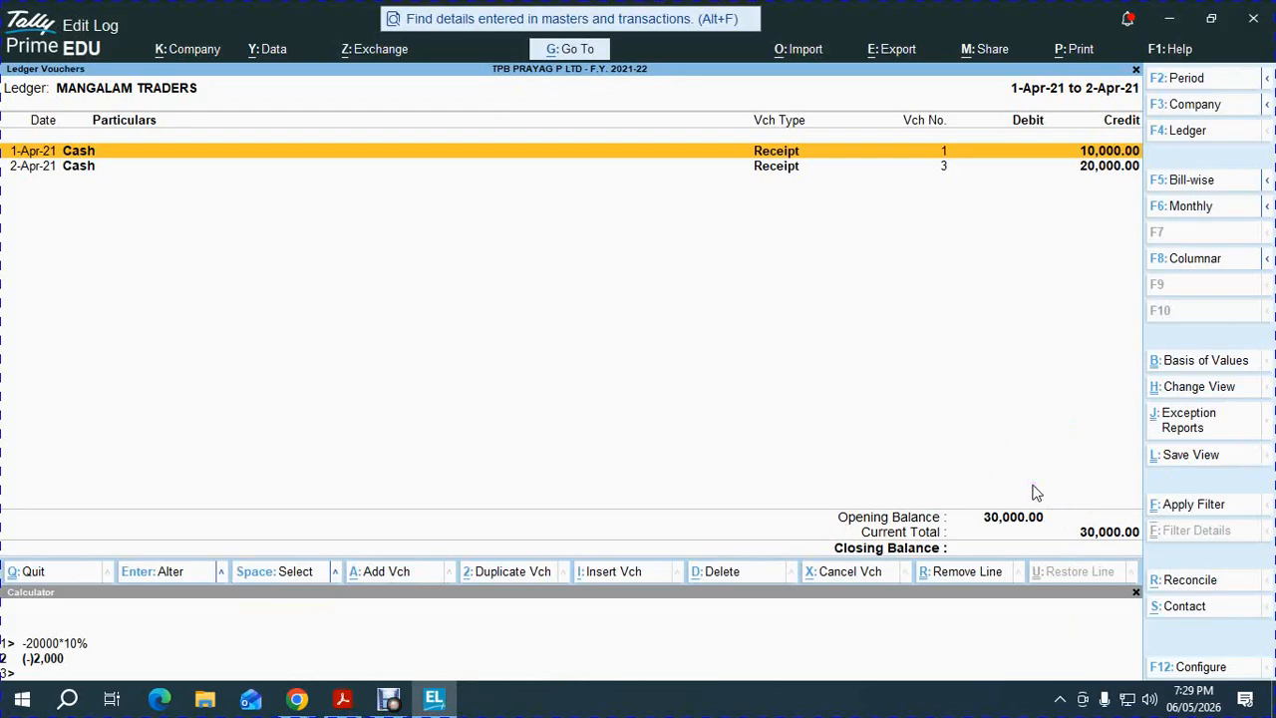
Step: Review the 2-Apr-21 receipt from the MANGALAM TRADERS ledger, and return to the Gateway of Tally
key("Down")
key("Return")
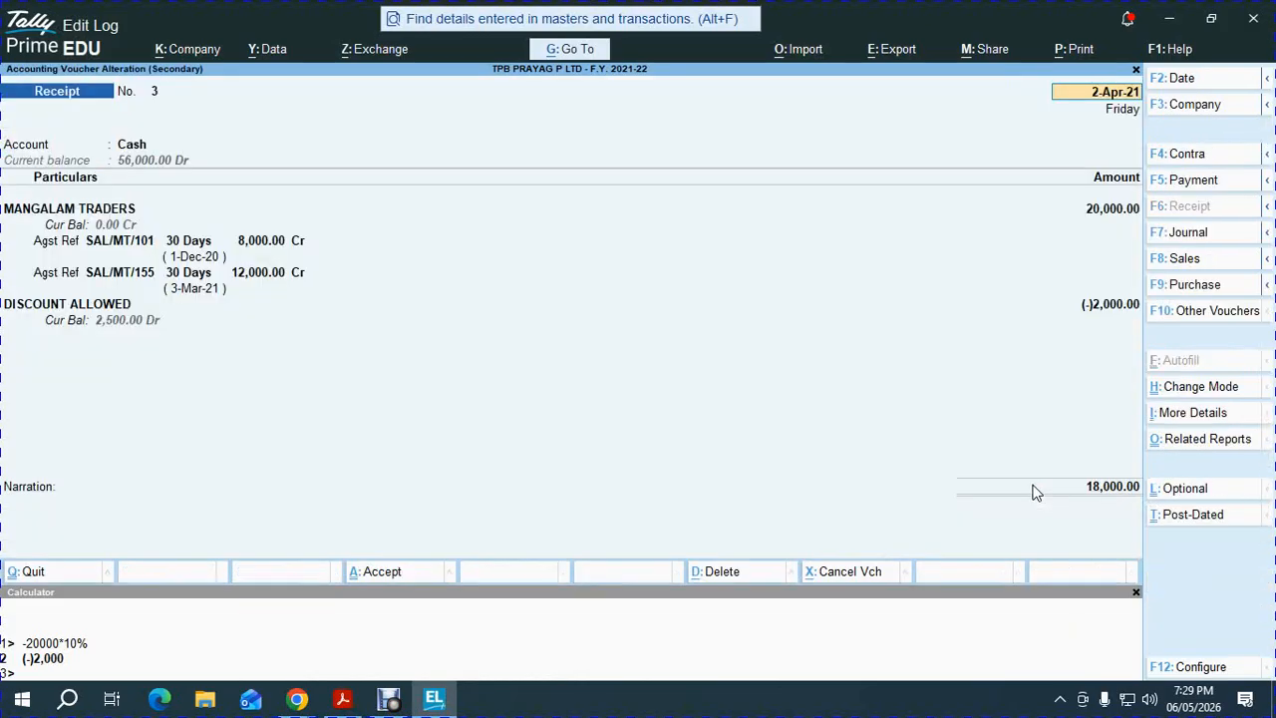
key("Escape")
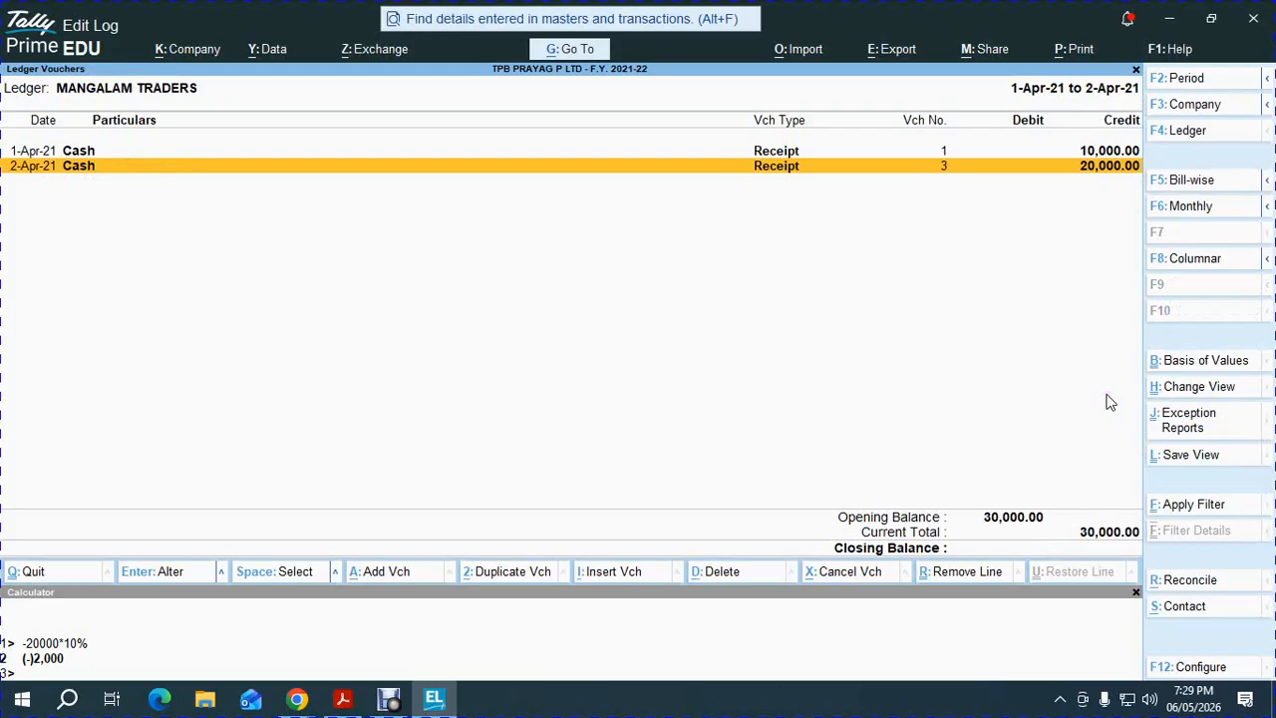
key("Escape")
key("Escape")
key("Escape")
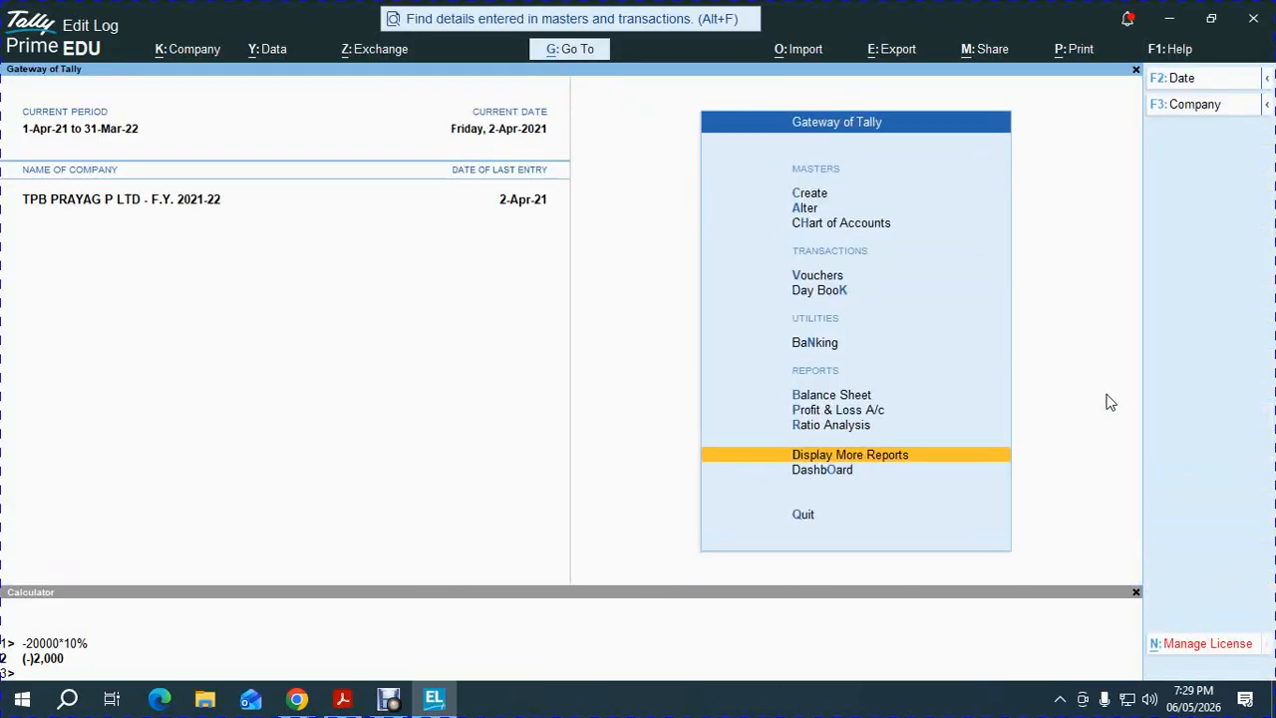
Step: Reopen the MANGALAM TRADERS ledger and view it bill-wise
key("alt+Tab")
key("alt+Tab")
key("Return")
key("Return")
key("Down")
key("Return")
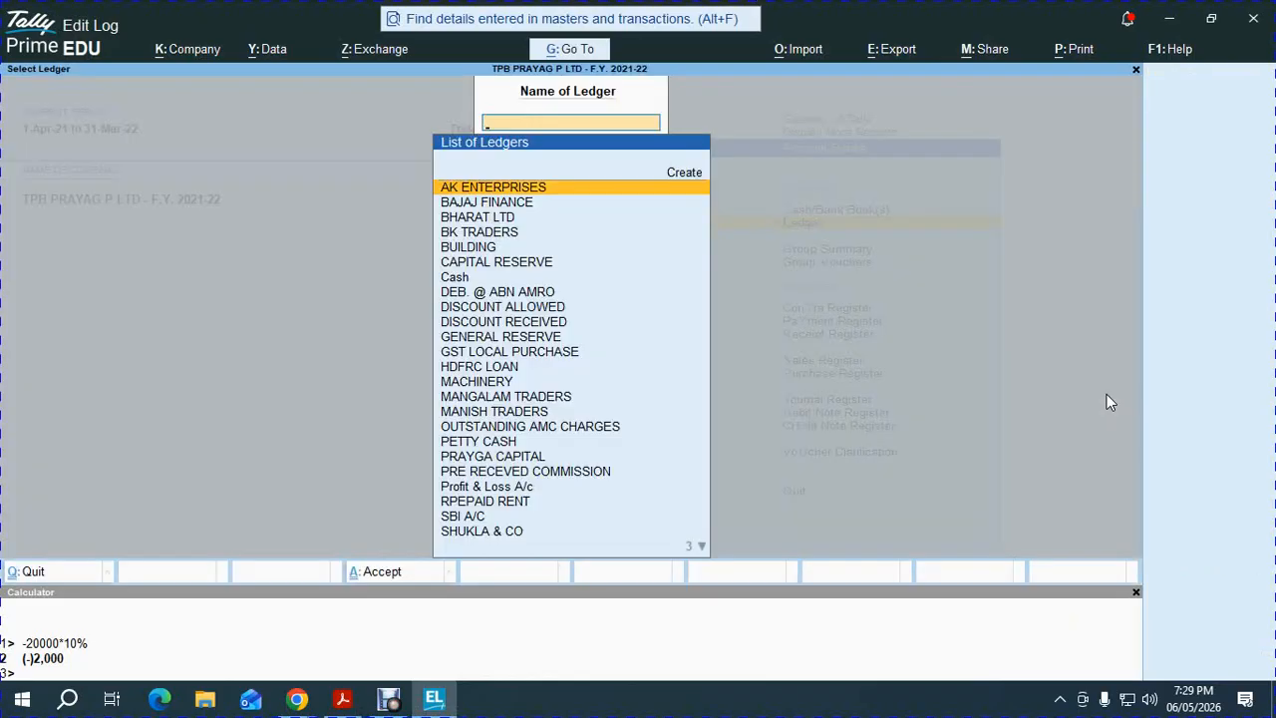
type("MAN")
key("Return")
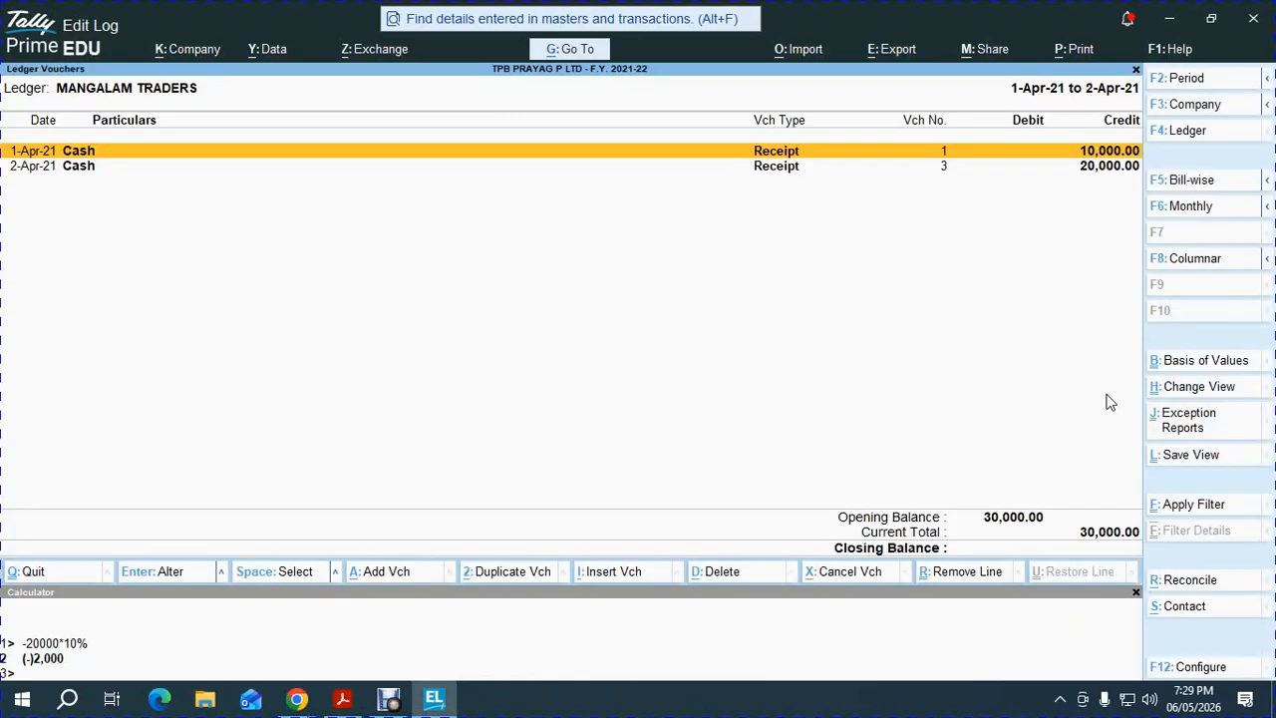
left_click(1208, 186)
Step: Return to the Gateway of Tally and read entry 9 in the PDF
key("Escape")
key("Escape")
key("Escape")
key("Escape")
key("alt+Tab")
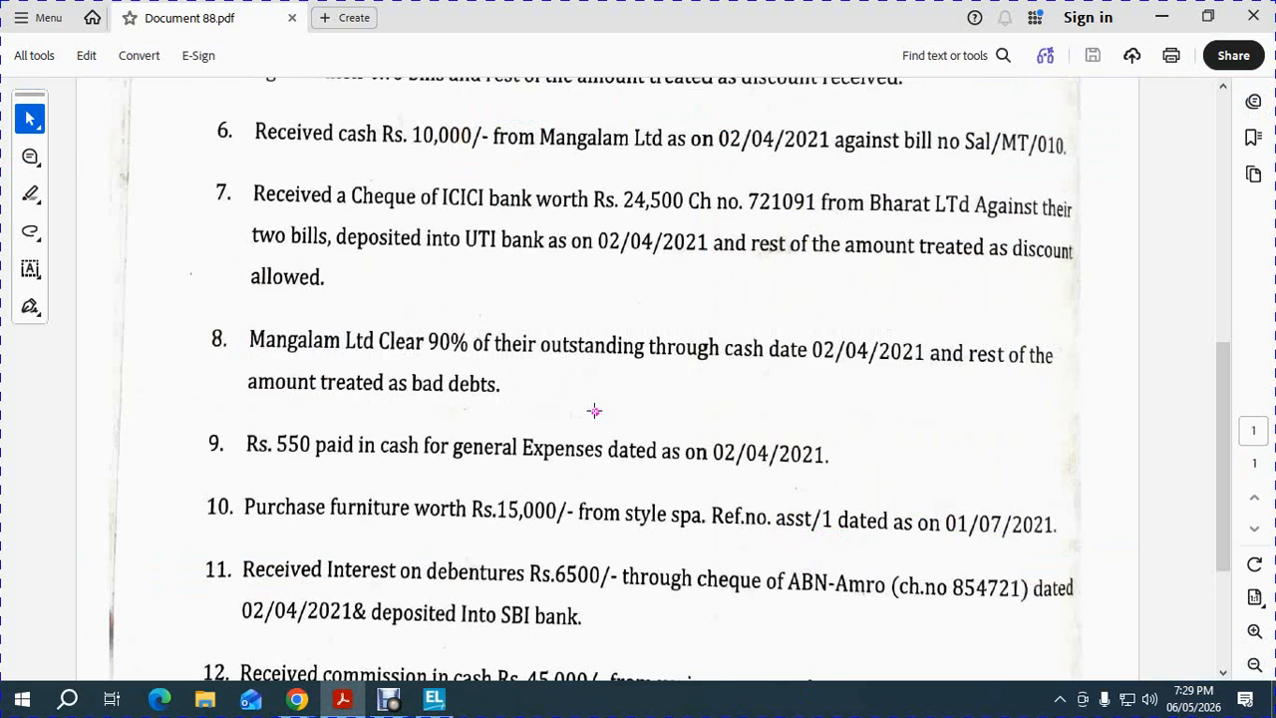
scroll(565, 461, "down", 1)
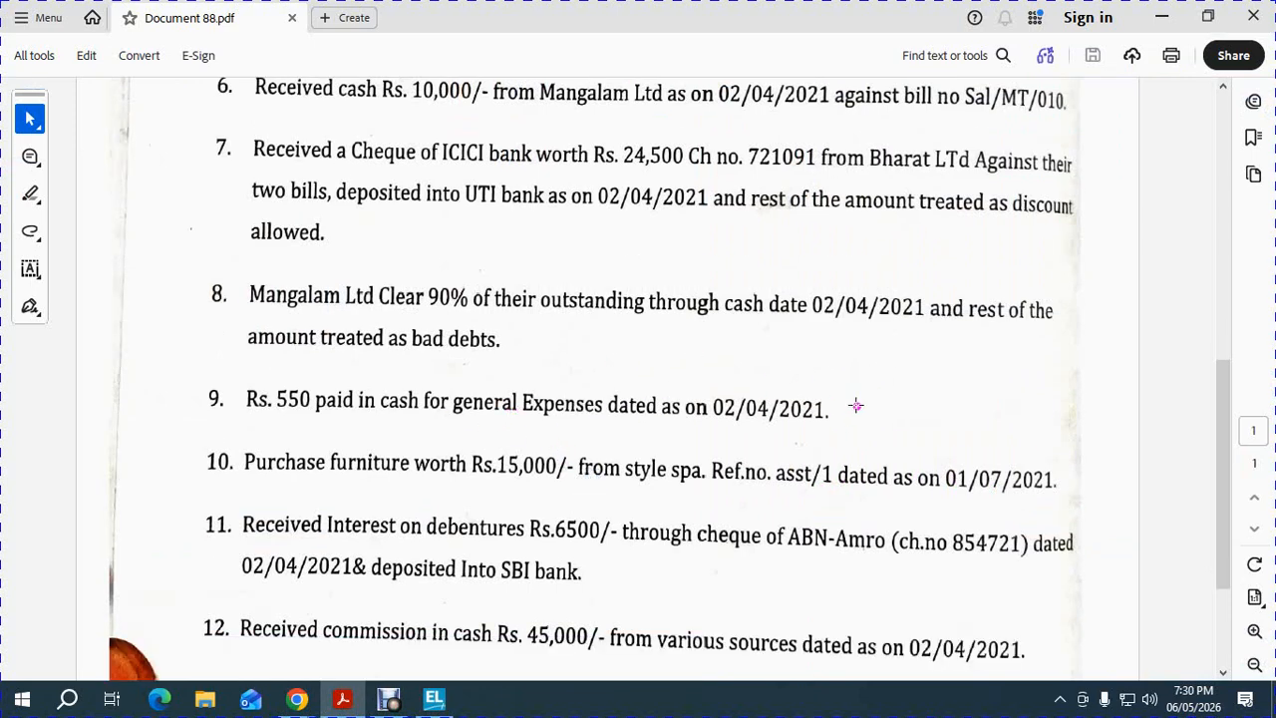
key("alt+Tab")
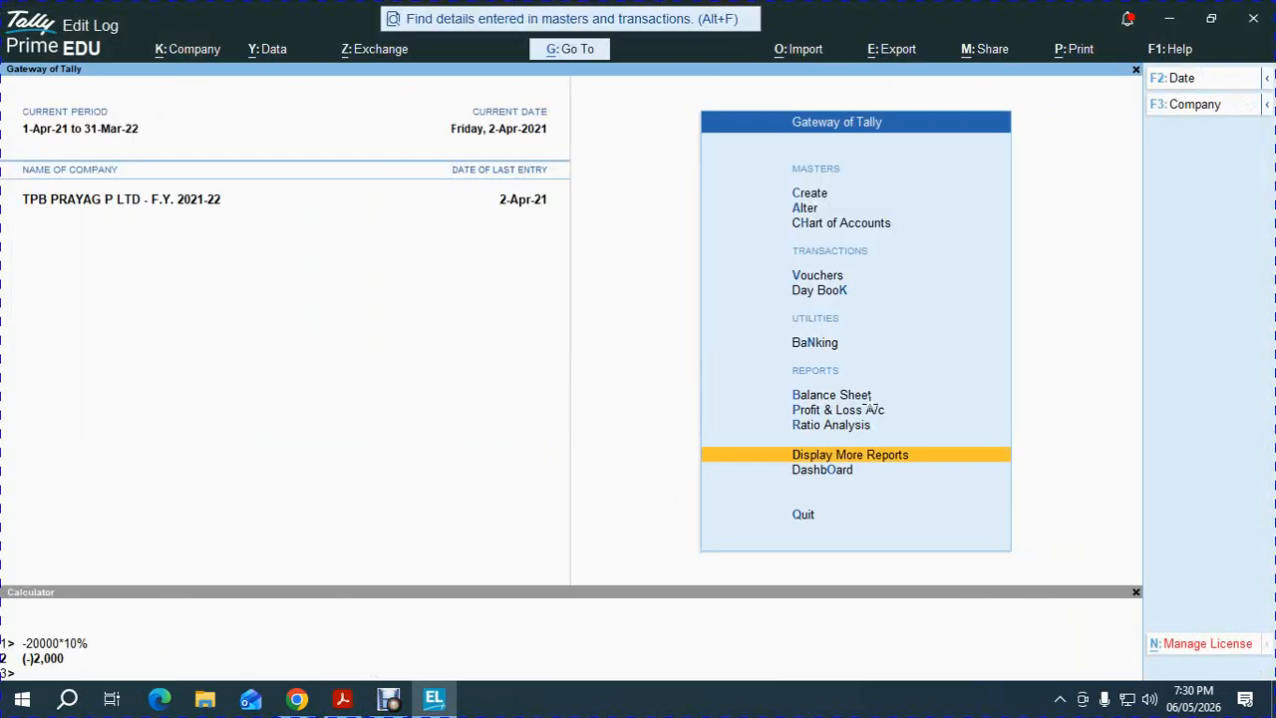
Step: Open a new payment voucher and choose PETTY CASH as the account
key("v")
key("F5")
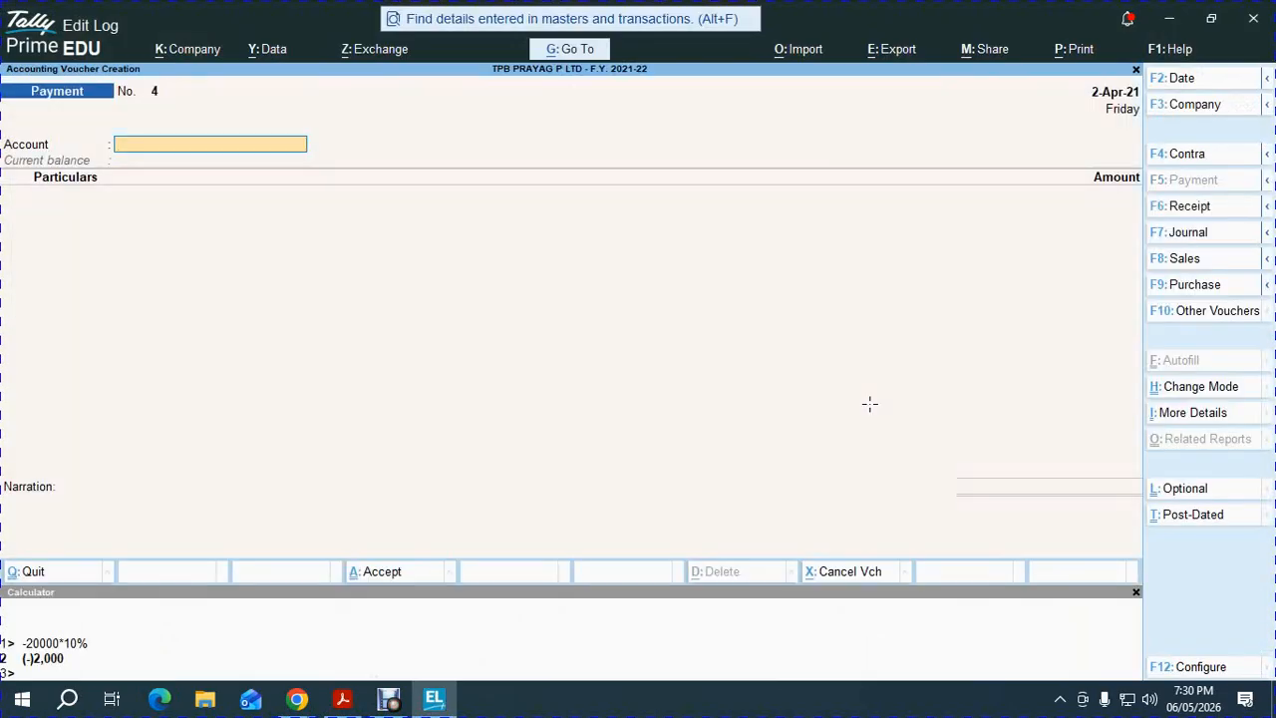
type("C")
key("Down")
key("Down")
key("Up")
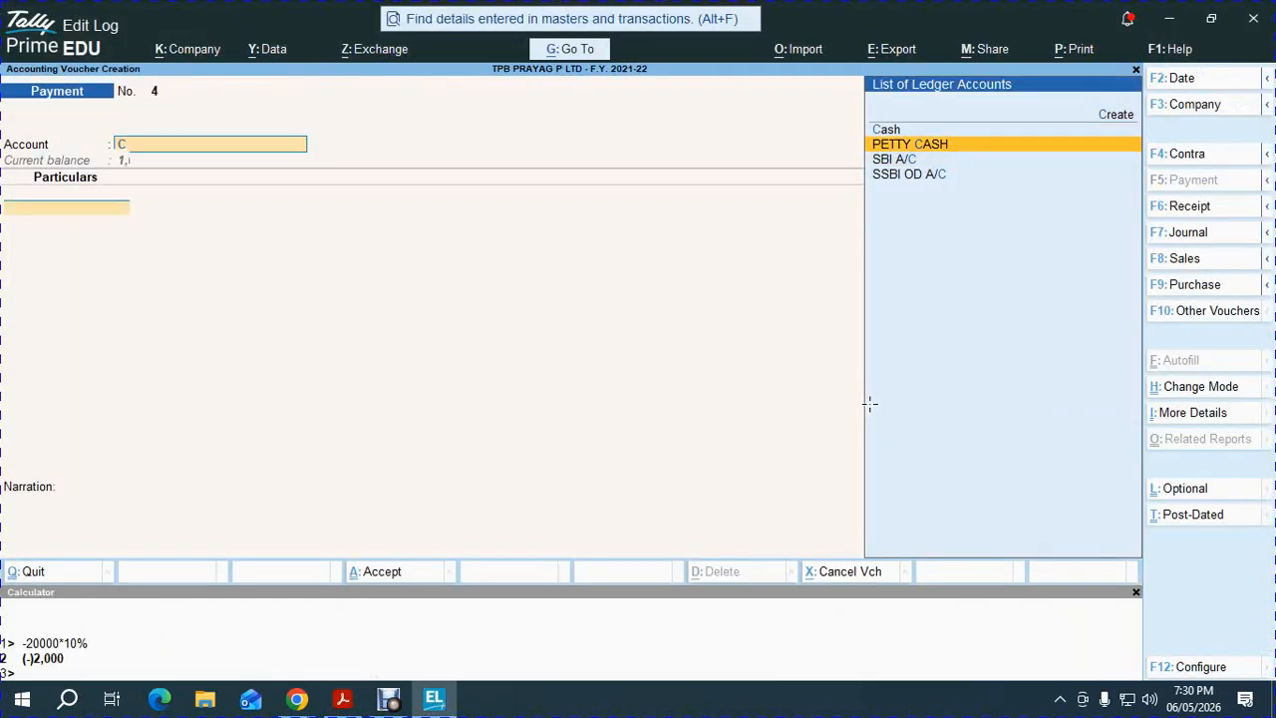
key("Return")
Step: Recheck entry 9 in the PDF, and create the ledger GENERAL EXPENSES under Indirect Expenses from within the payment voucher
key("alt+Tab")
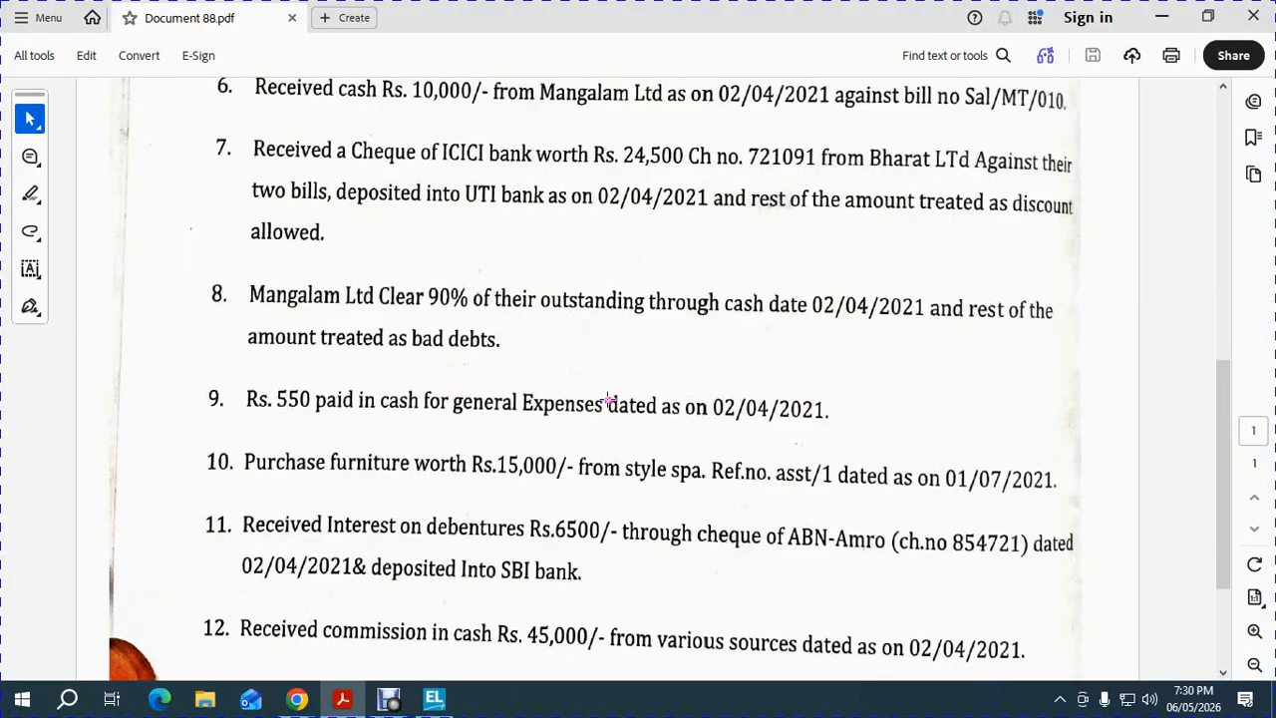
key("alt+Tab")
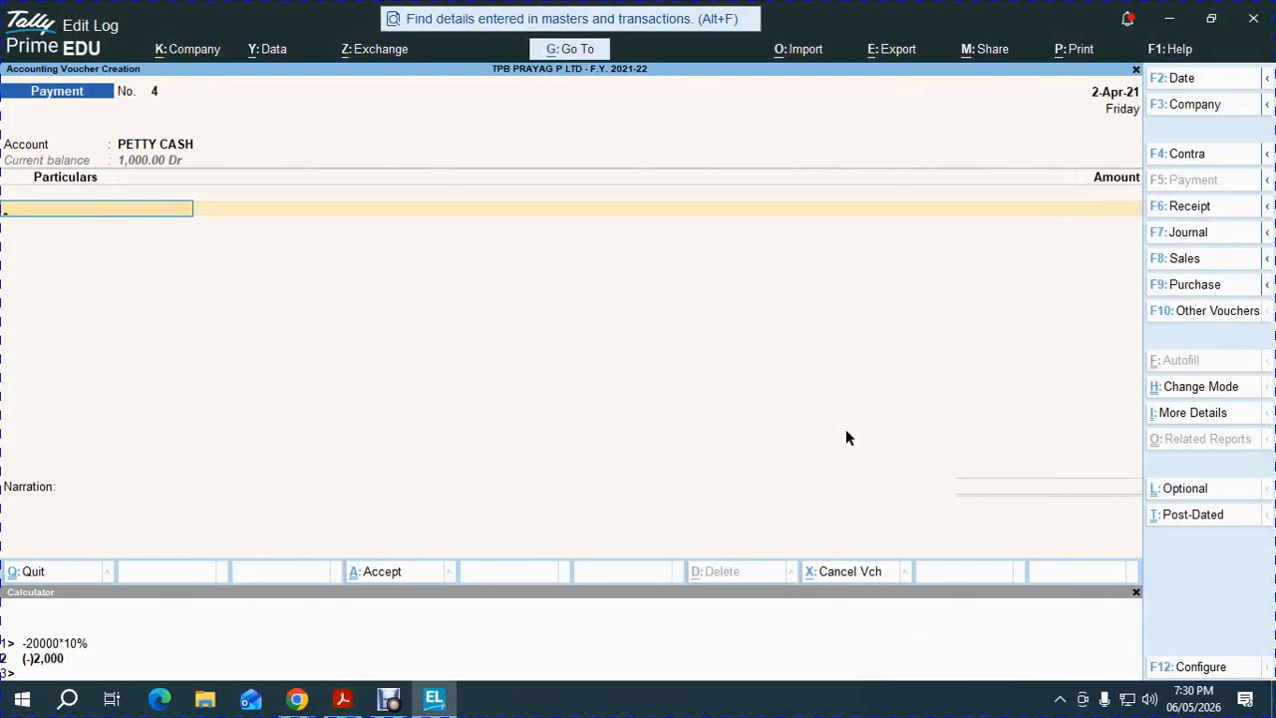
key("alt")
key("alt+c")
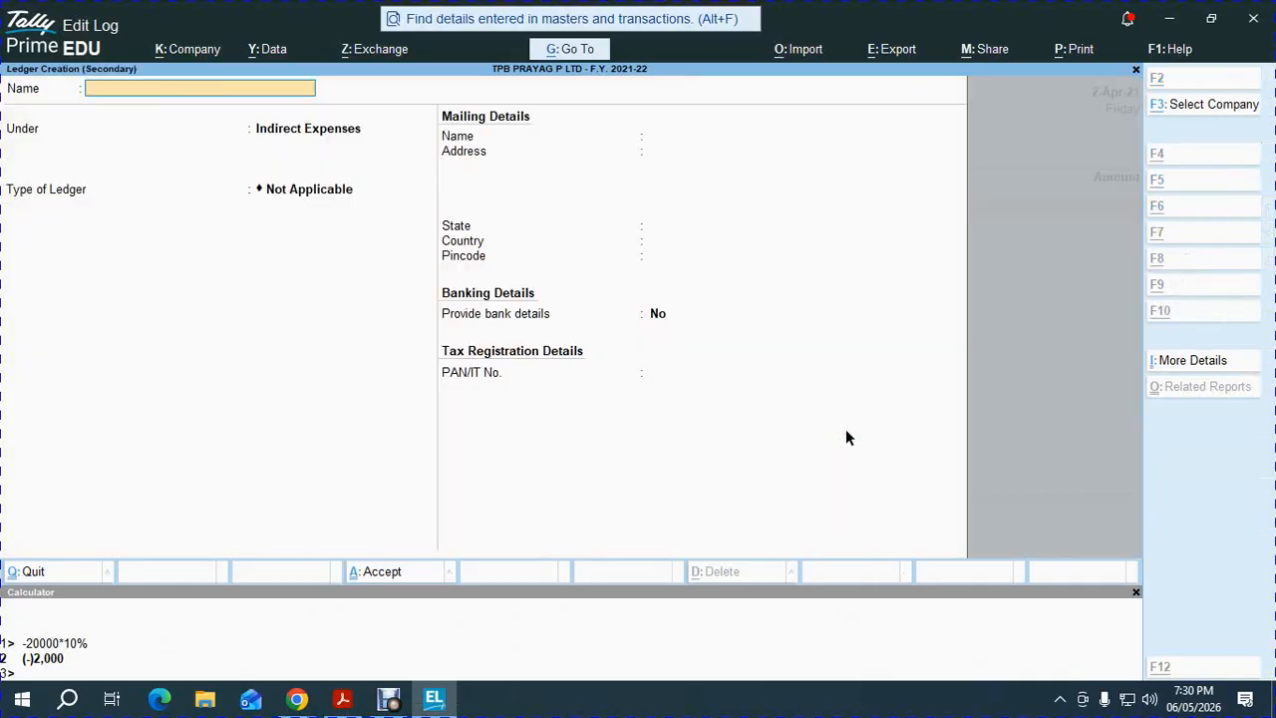
type("GENERAL")
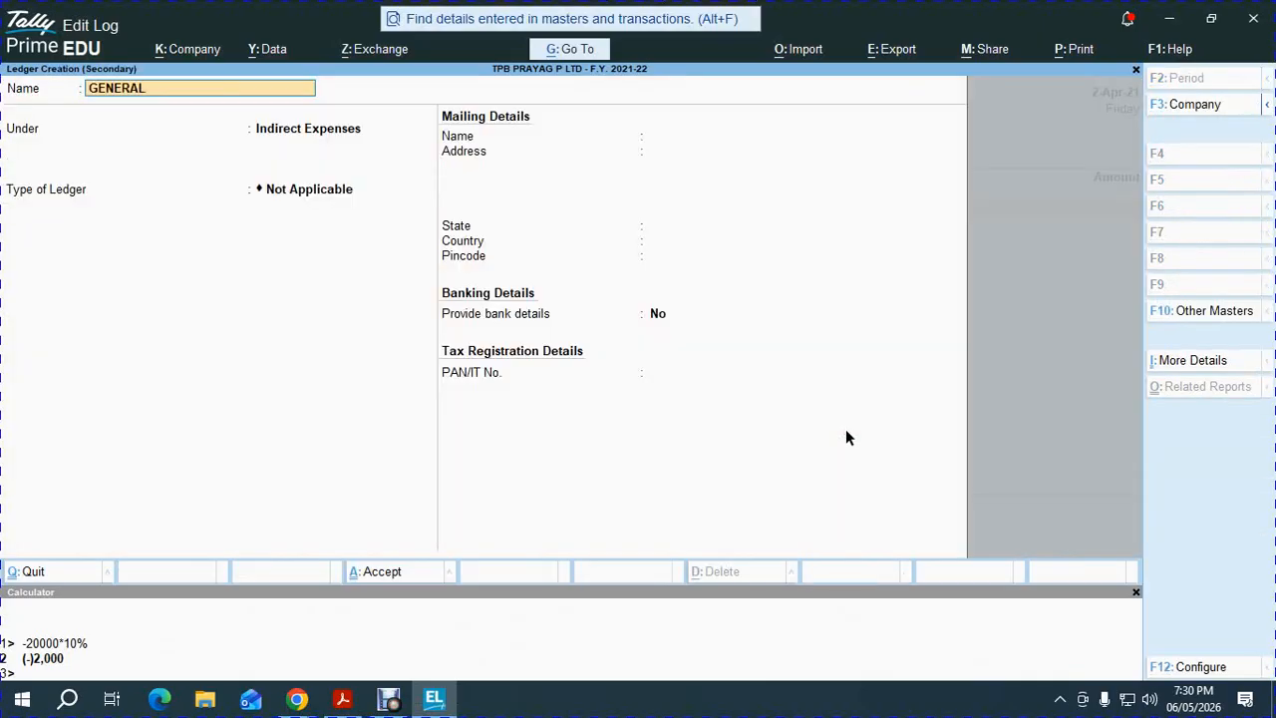
type(" EXPENSES")
key("Return")
key("Return")
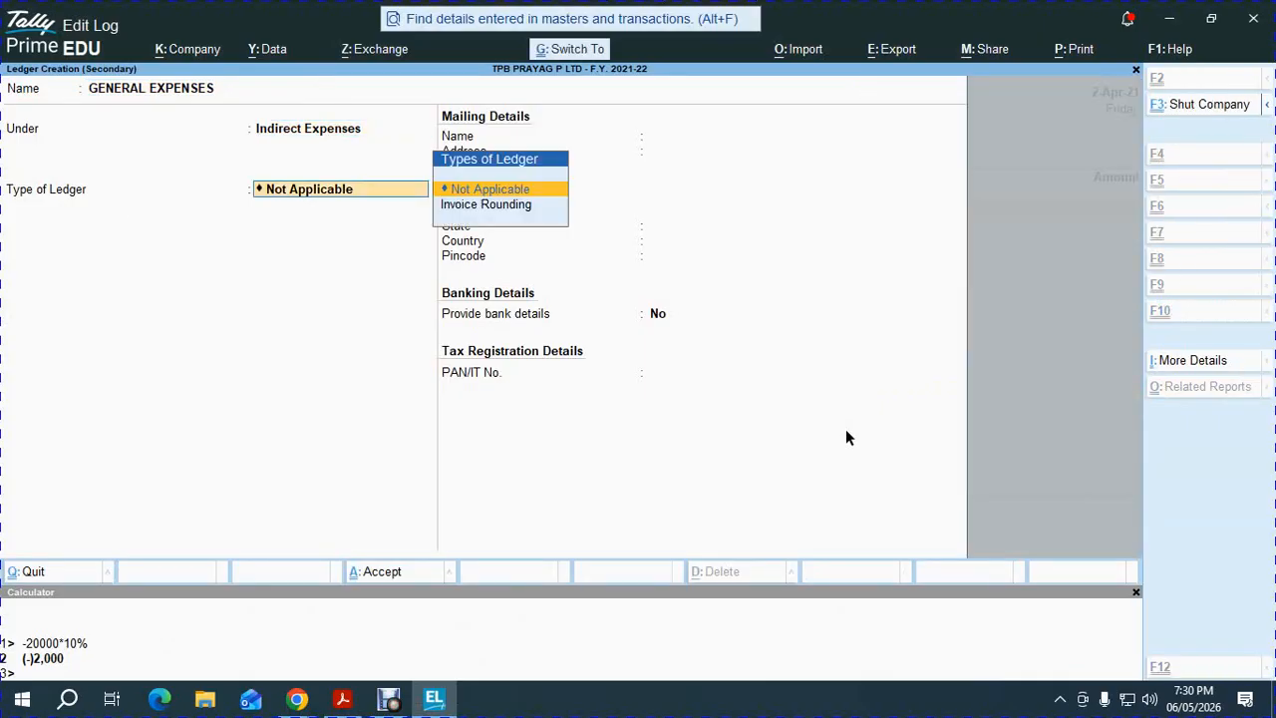
key("ctrl+a")
Step: Enter 550 for GENERAL EXPENSES and save the payment voucher without a narration
type("550")
key("Return")
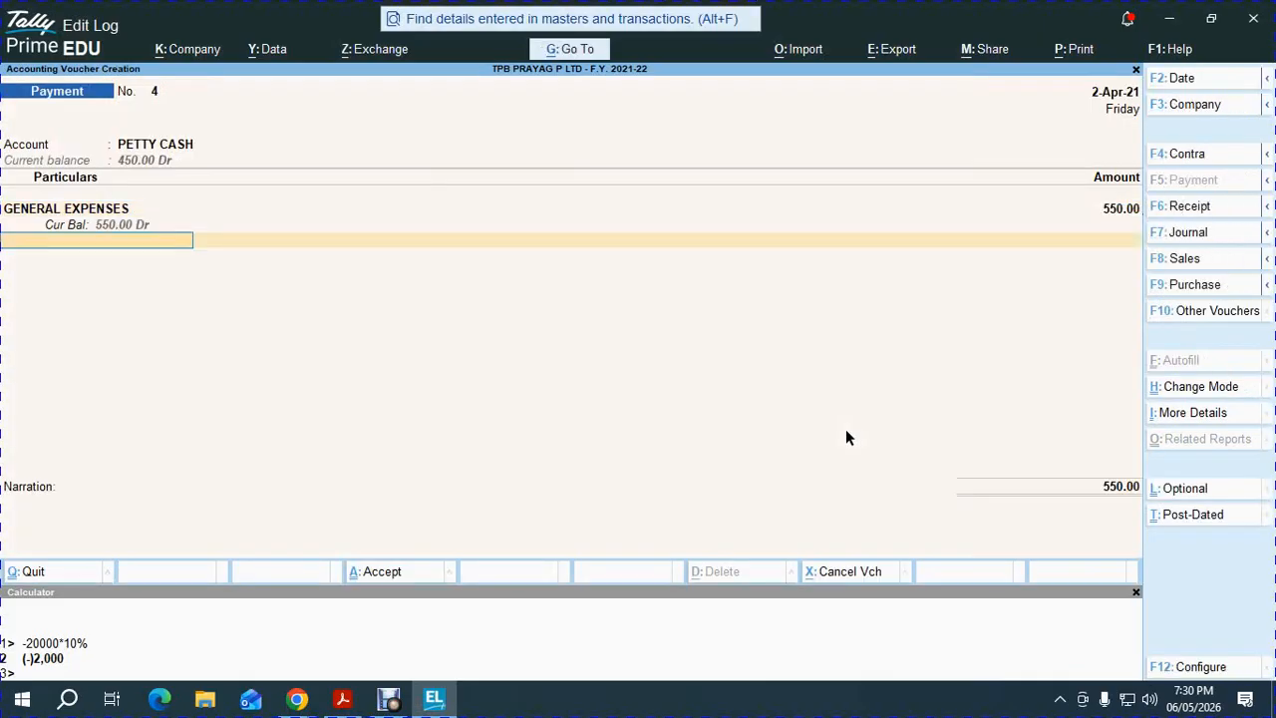
key("Return")
key("Return")
key("Return")
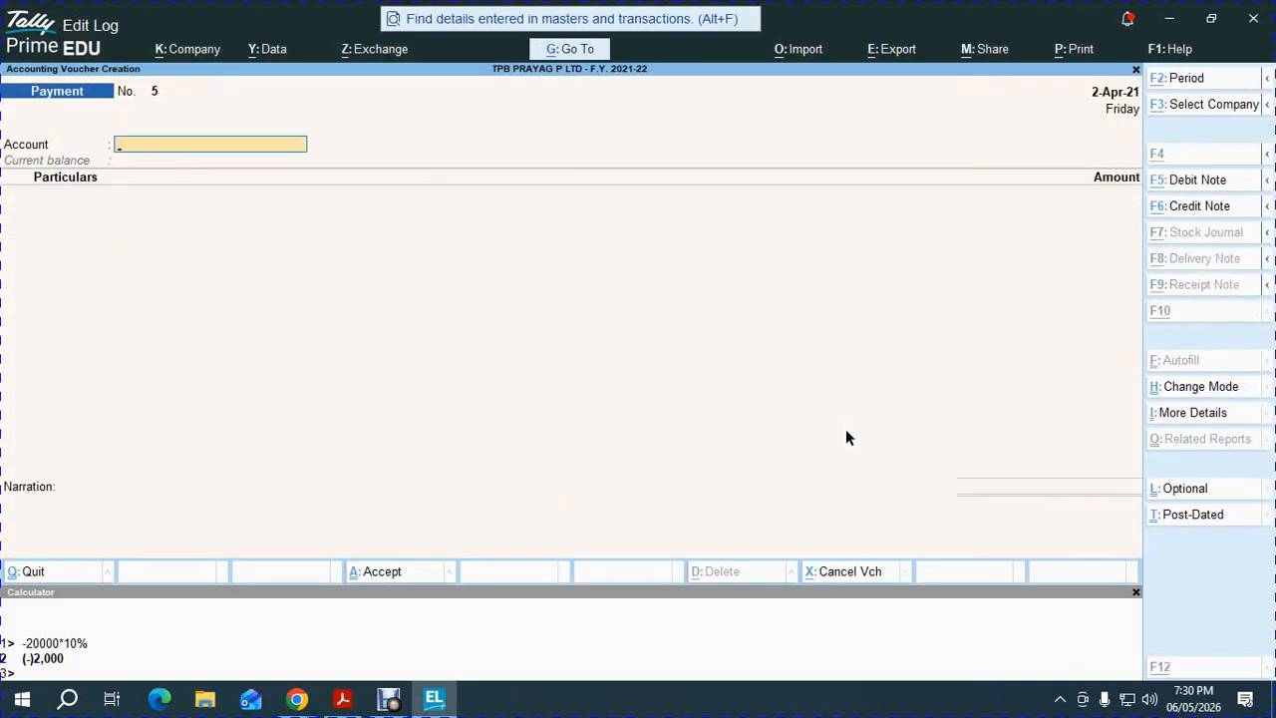
Step: Read entry 10 in the PDF, and set the date of the new voucher to 1-7-2021
key("alt+Tab")
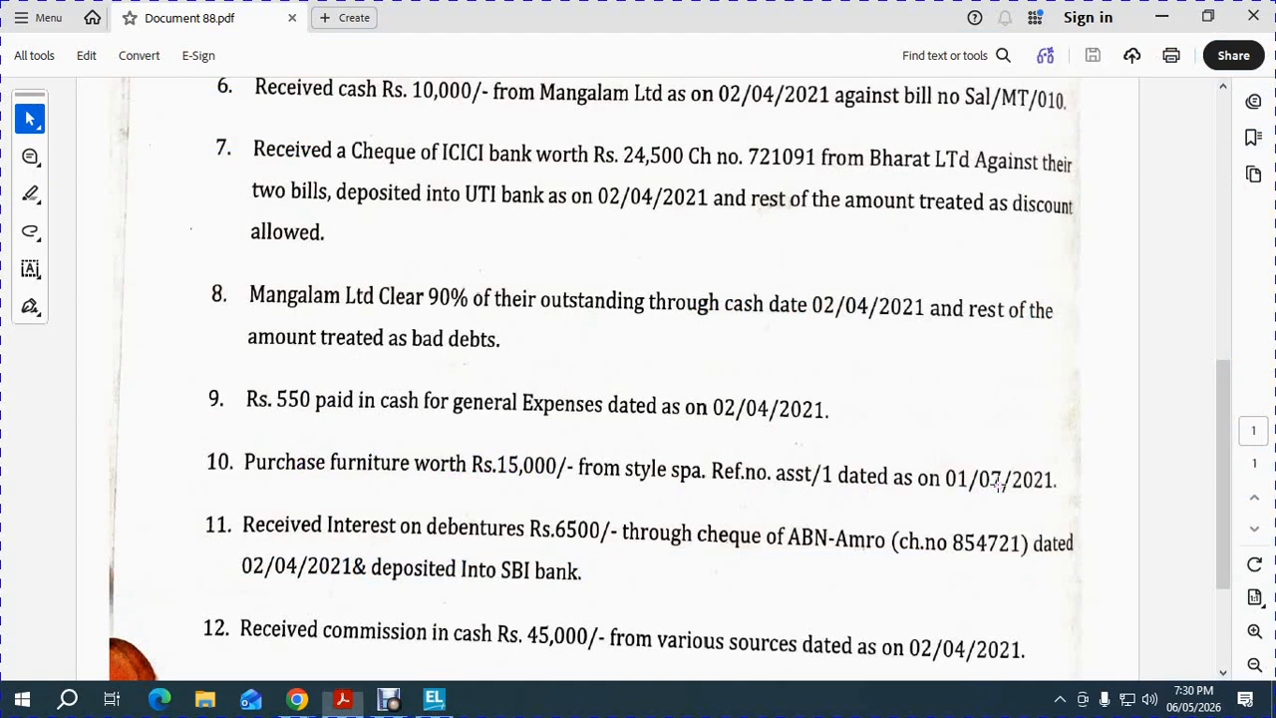
key("alt+Tab")
key("F2")
type("01.07")
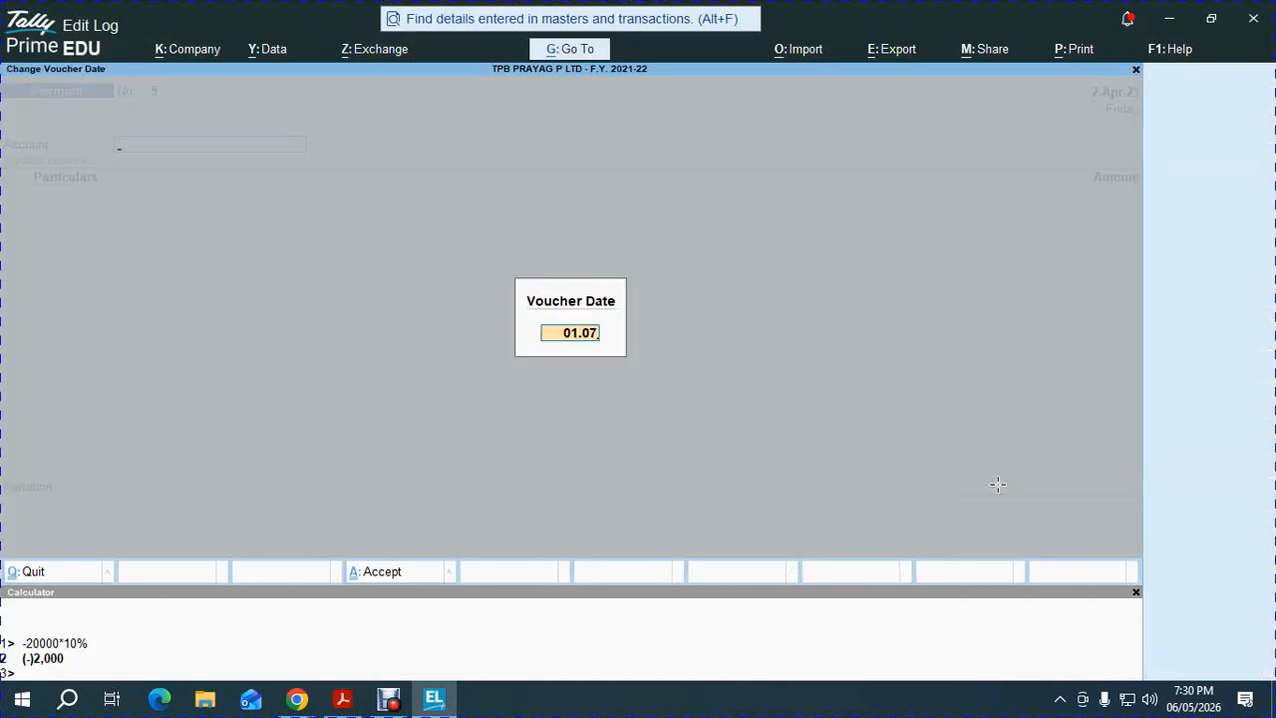
key("Return")
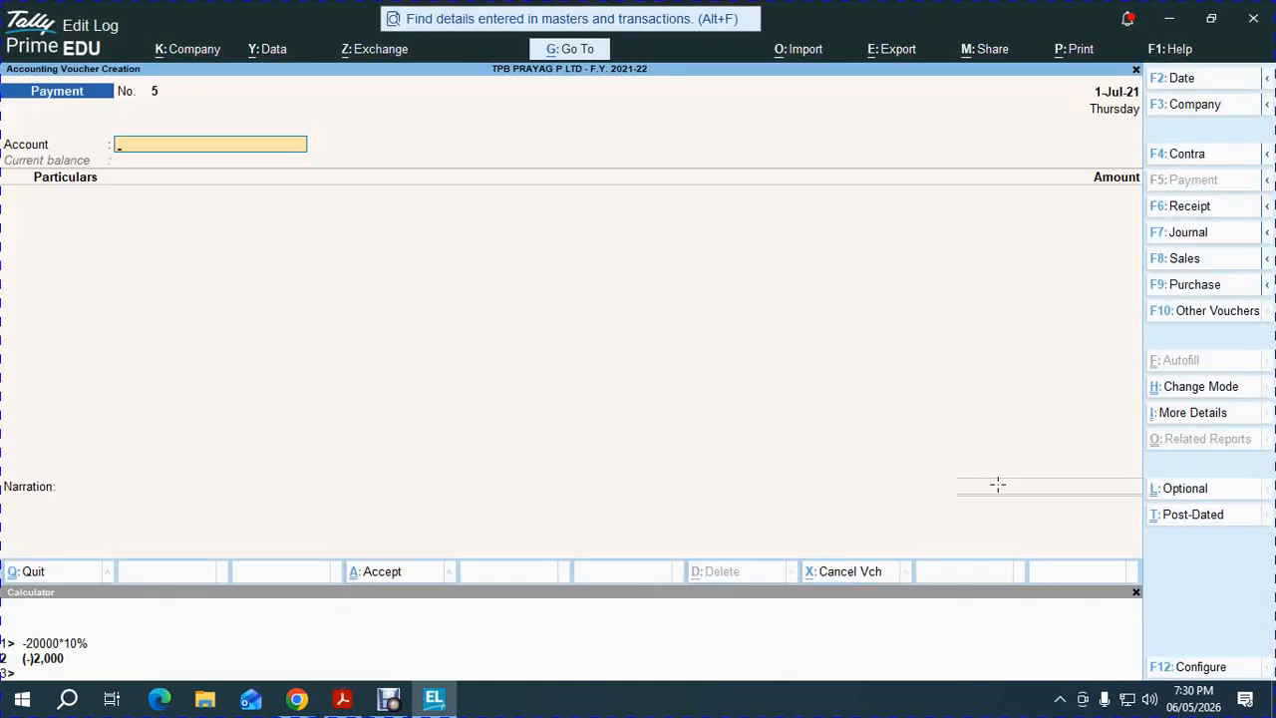
Step: Switch to a purchase voucher and enter supplier invoice number ASSET/01 dated 1-Jul-21 after checking the reference in the PDF
key("F9")
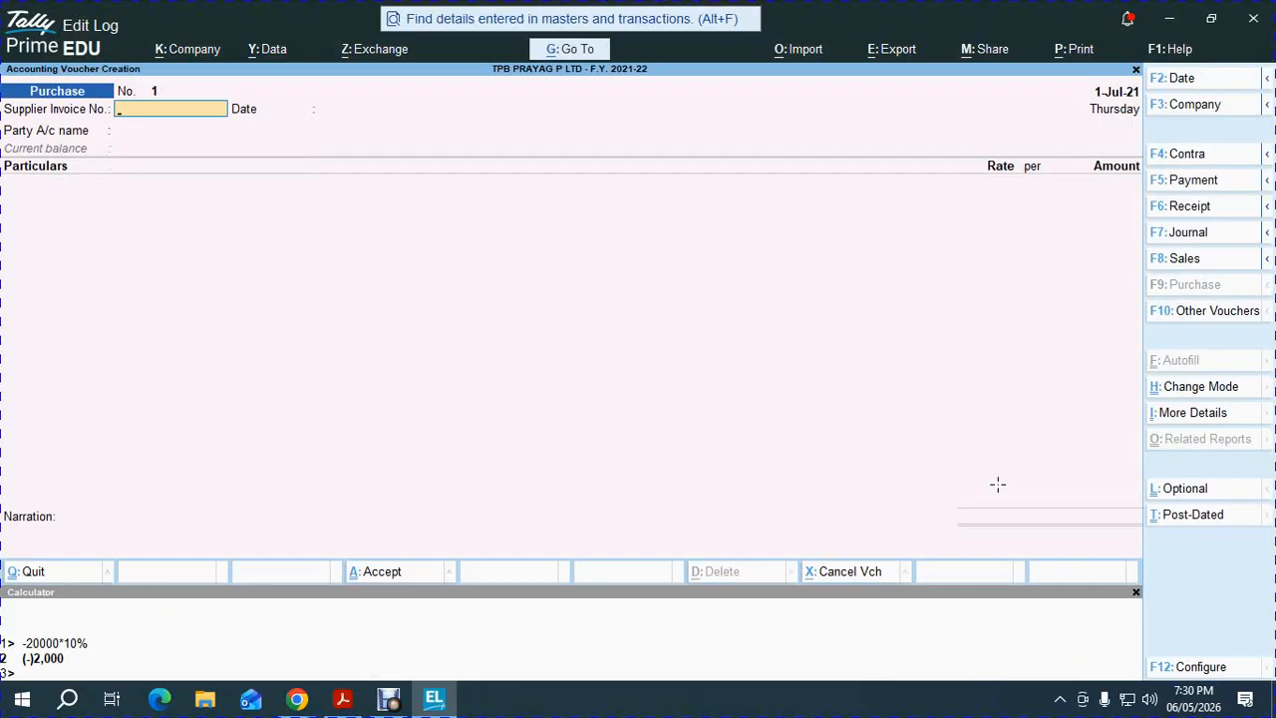
key("alt+Tab")
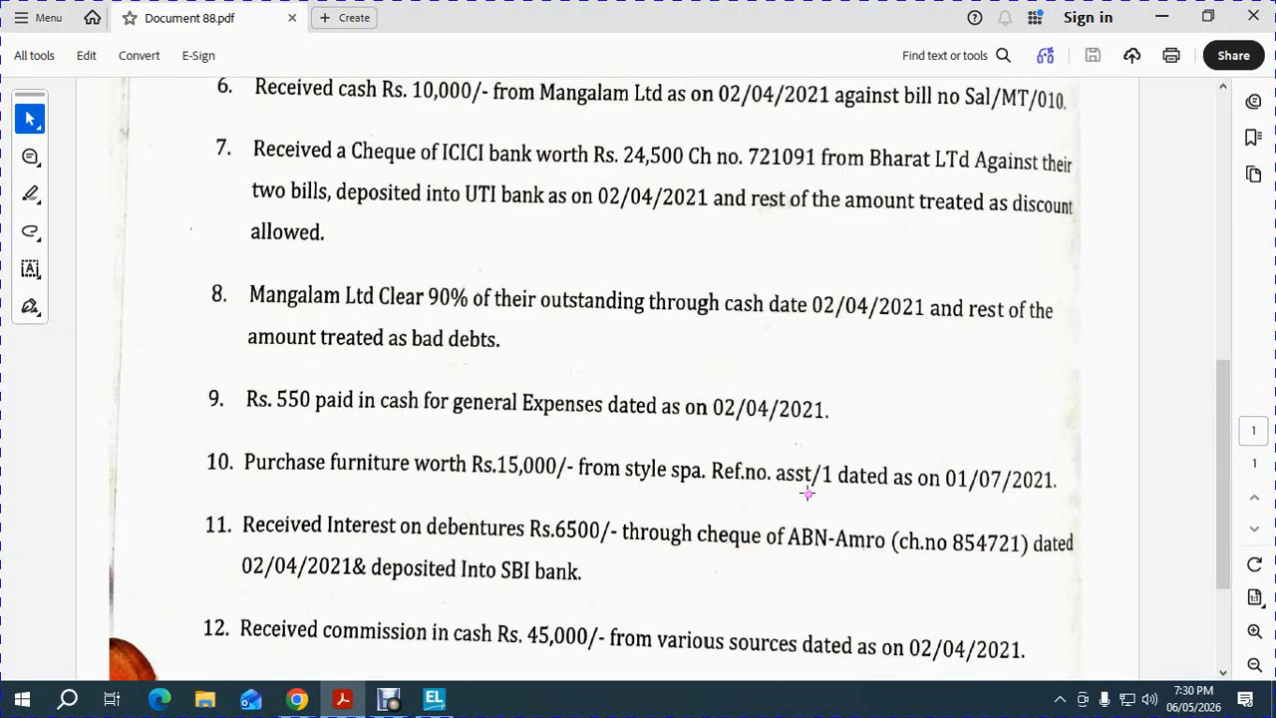
key("alt+Tab")
type("AS")
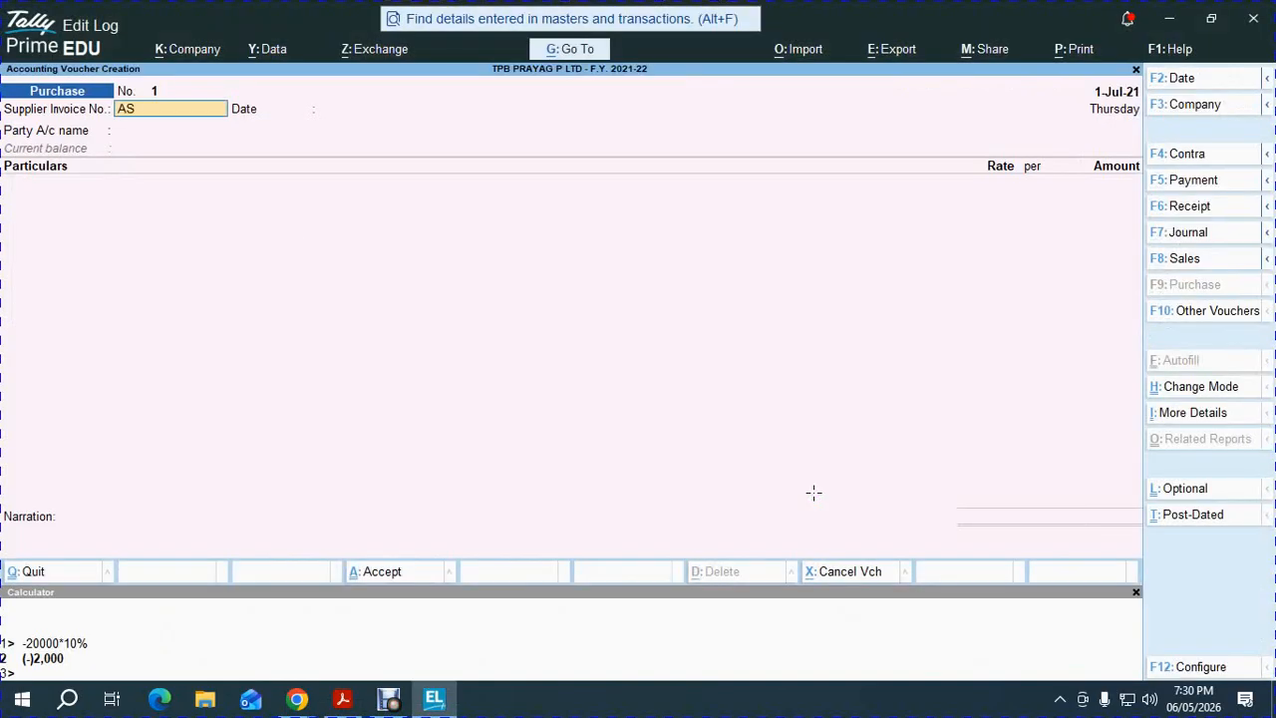
type("SET/01")
key("Return")
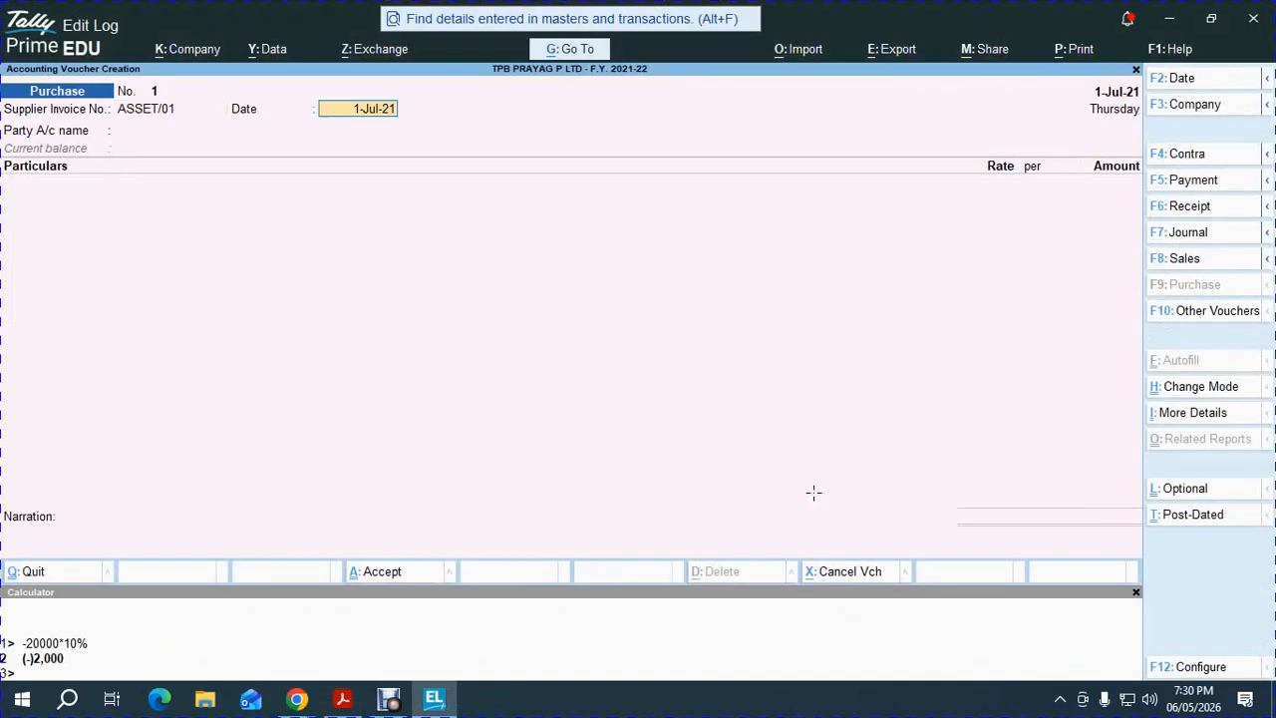
key("Return")
Step: Recheck the supplier in the PDF, and create the party ledger STYLE SPA under Sundry Creditors from within the purchase voucher
key("alt+Tab")
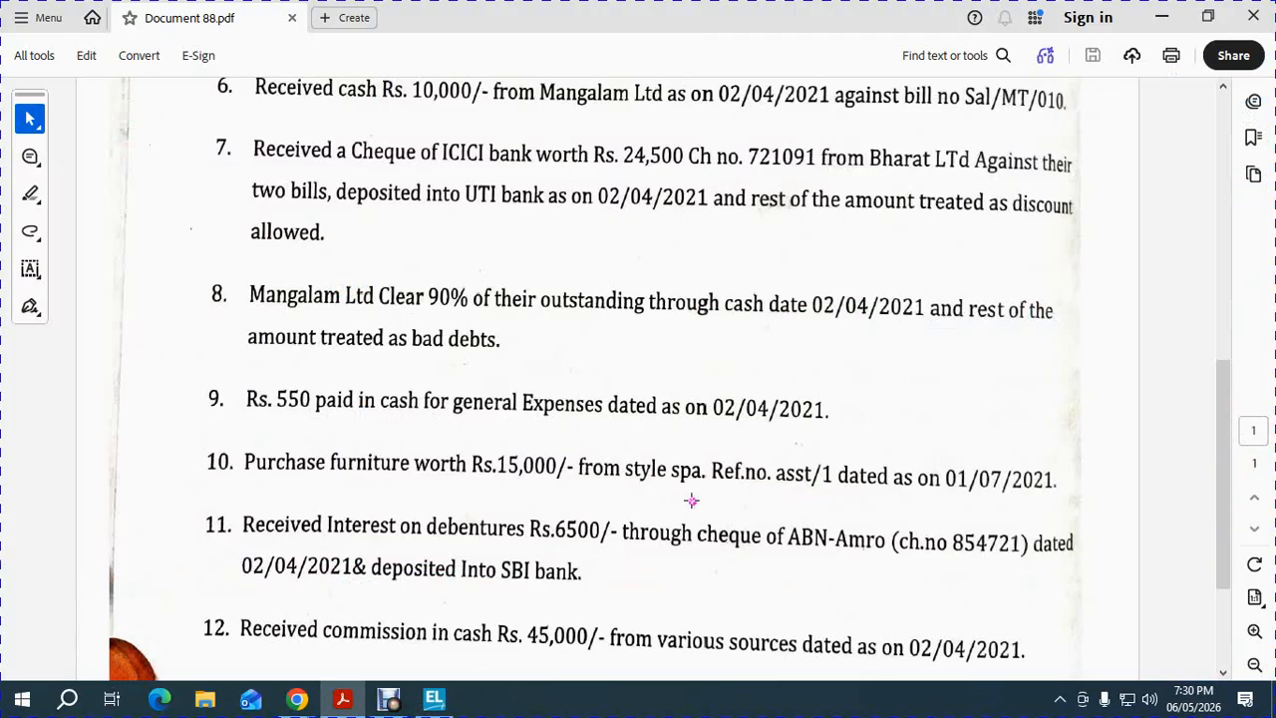
key("alt+Tab")
key("alt+c")
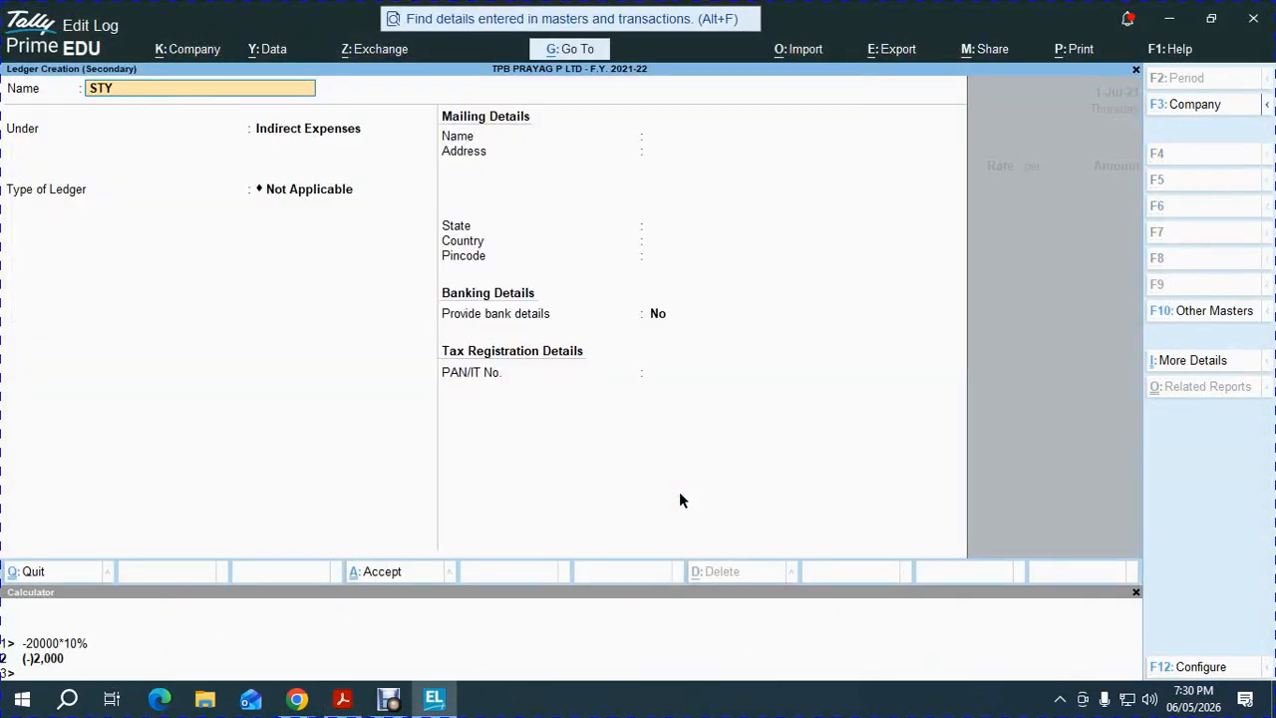
type("STYLE SPA")
key("Return")
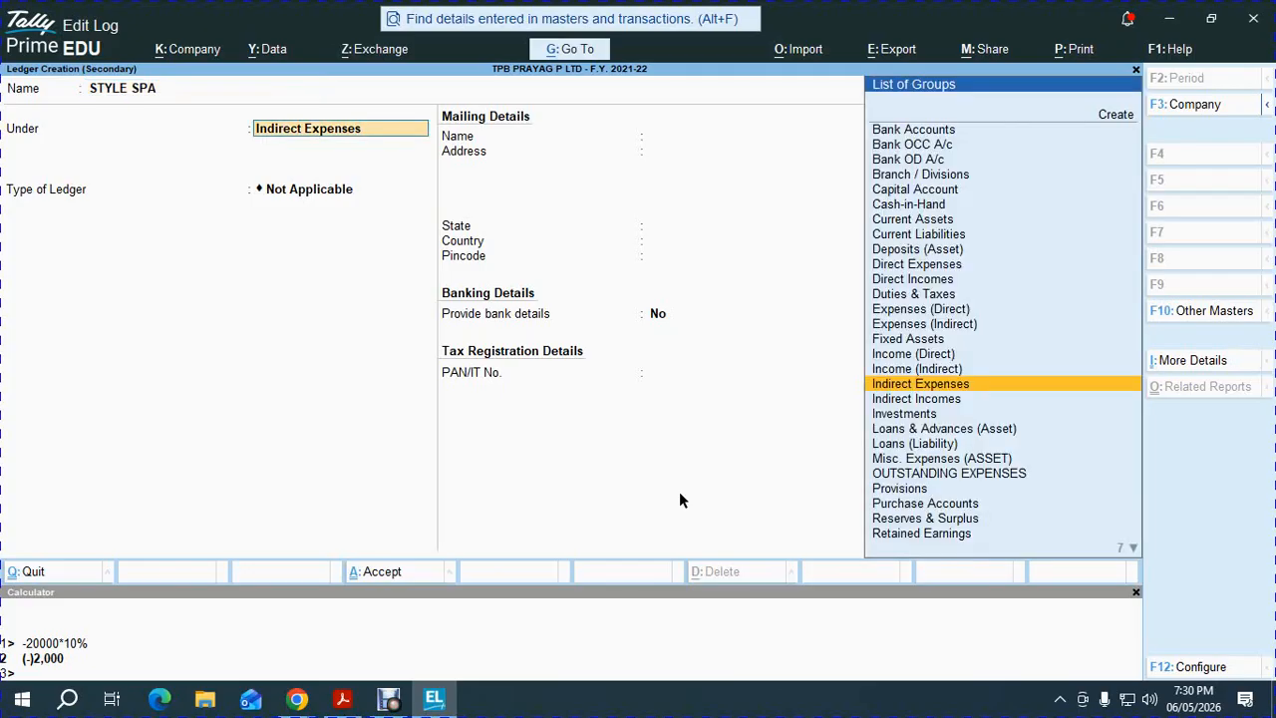
type("SUN")
key("Return")
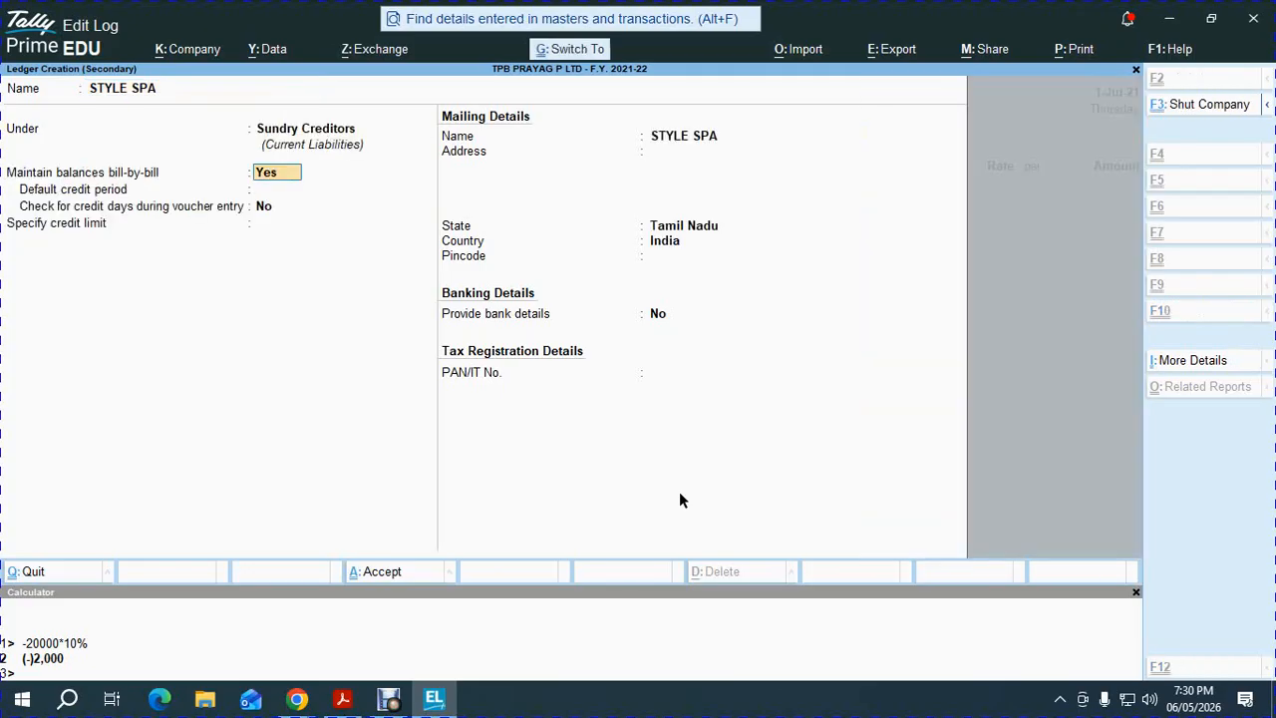
key("ctrl+a")
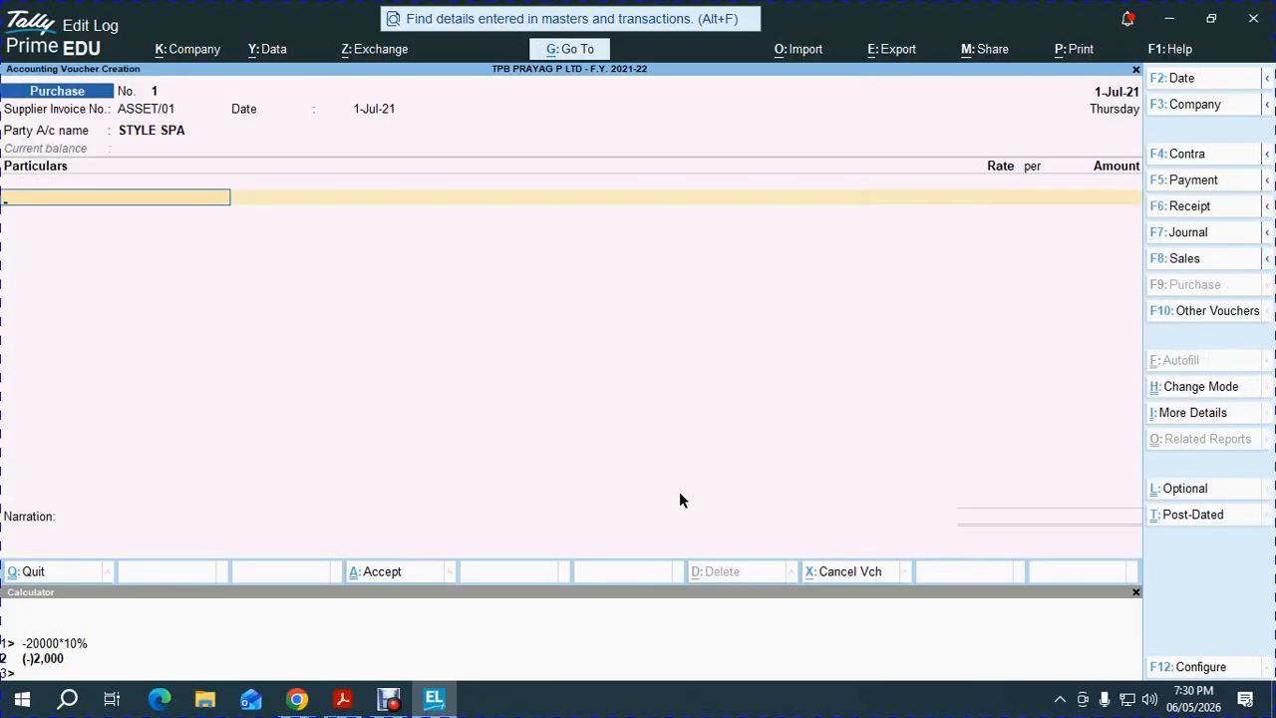
Step: Create the ledger FURNITURE under Fixed Assets from within the voucher's particulars
key("alt+Tab")
key("alt+Tab")
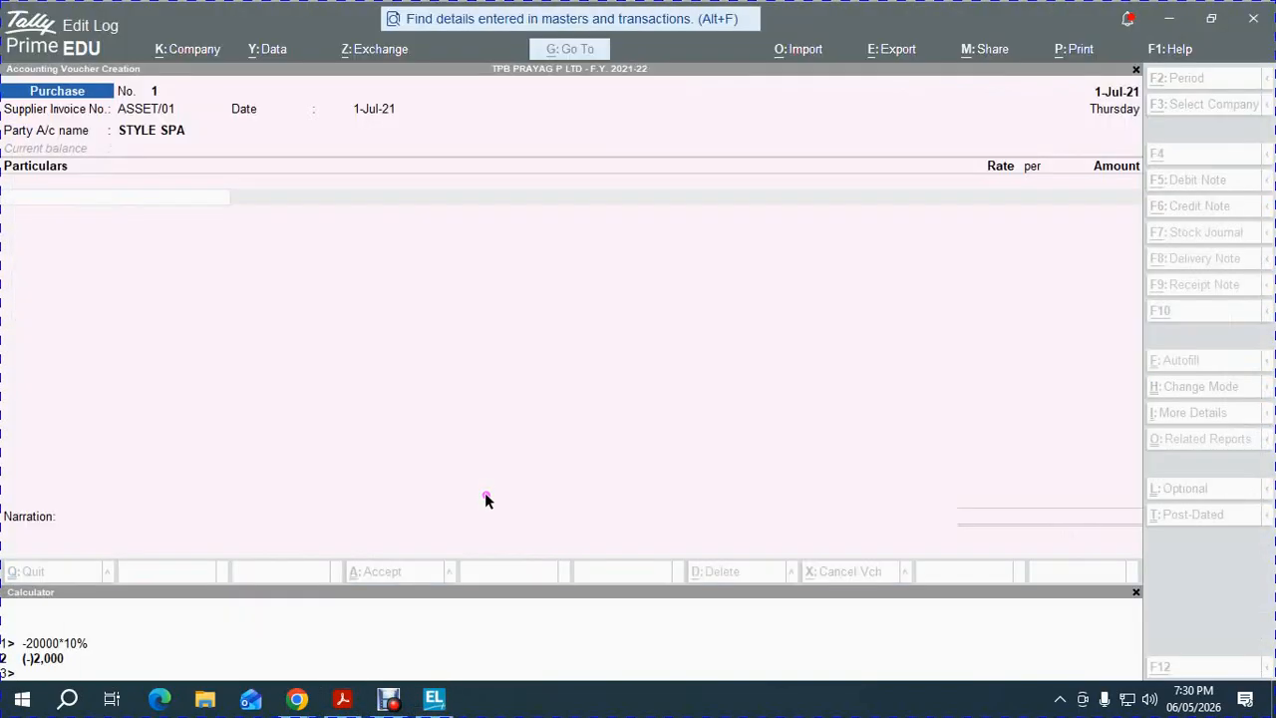
left_click(485, 500)
type("F")
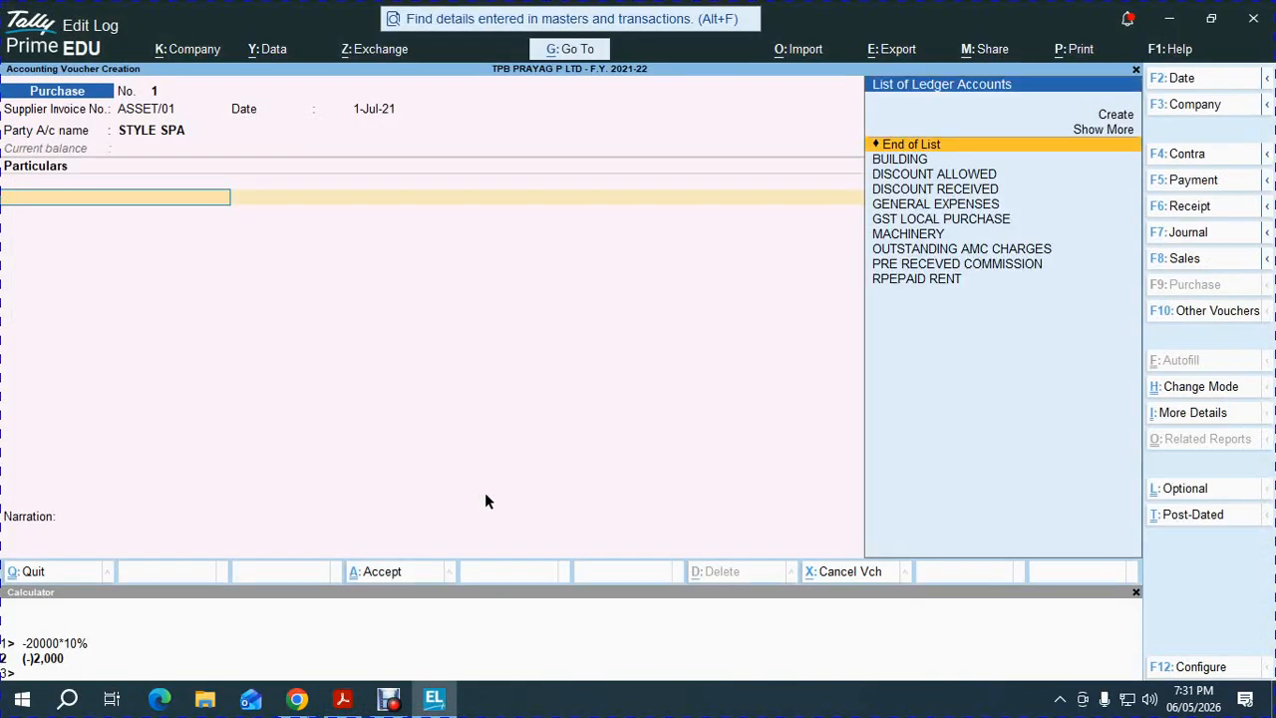
key("alt+c")
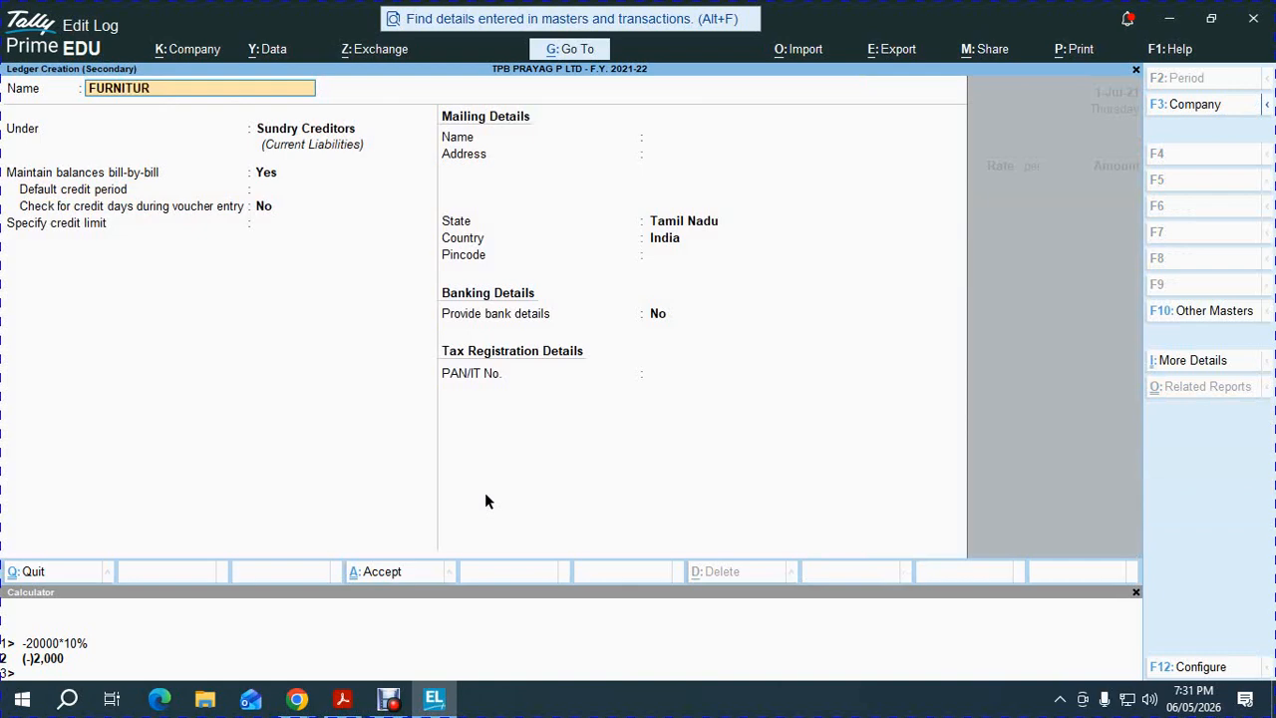
key("Return")
type("fixed")
key("Return")
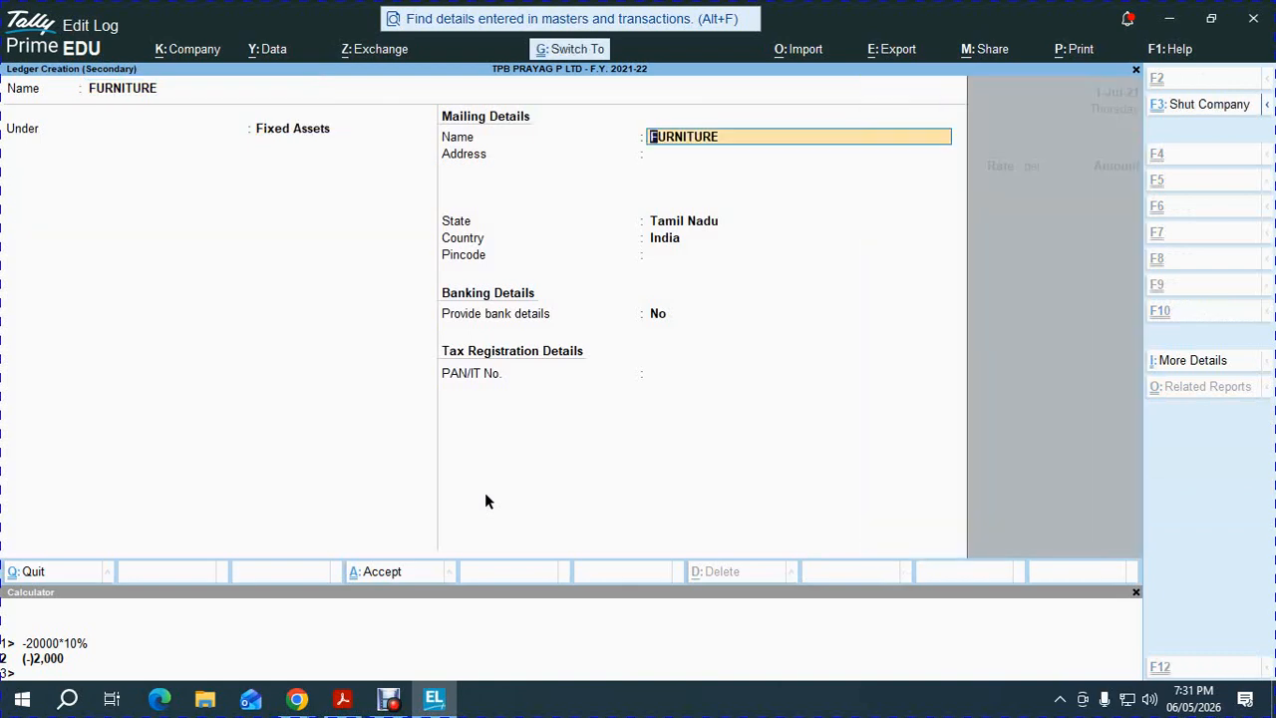
key("ctrl+a")
Step: Recheck the amount for entry 10 in the PDF, and enter 15000 for FURNITURE
key("alt+Tab")
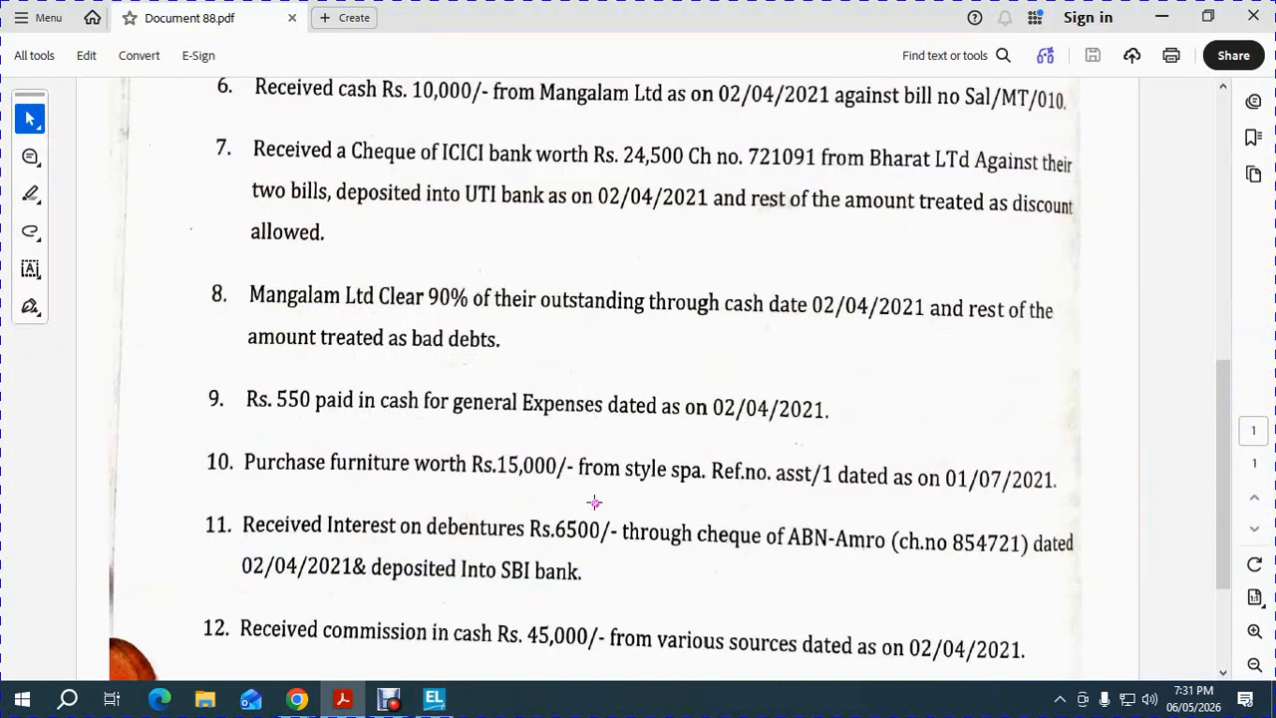
key("alt+Tab")
type("15000")
key("Return")
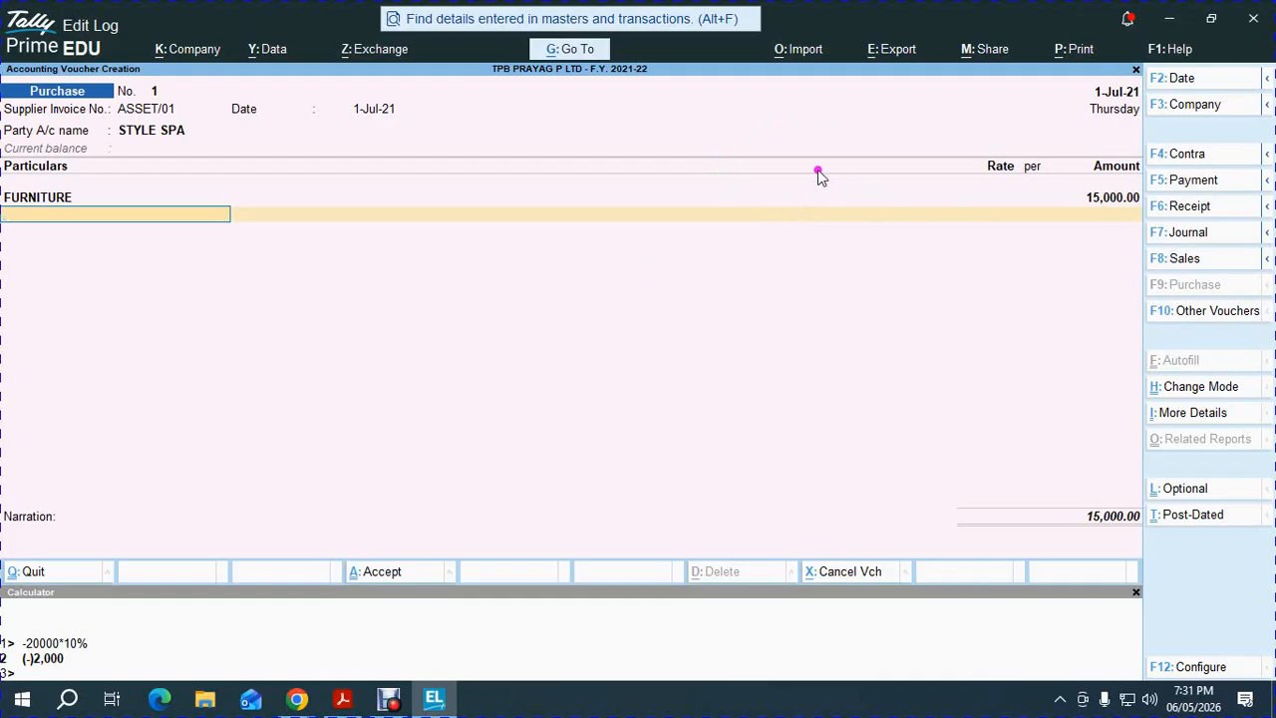
Step: Check the FURNITURE ledger's group from the voucher line, and save the purchase voucher without a narration
left_click(105, 195)
key("ctrl+Return")
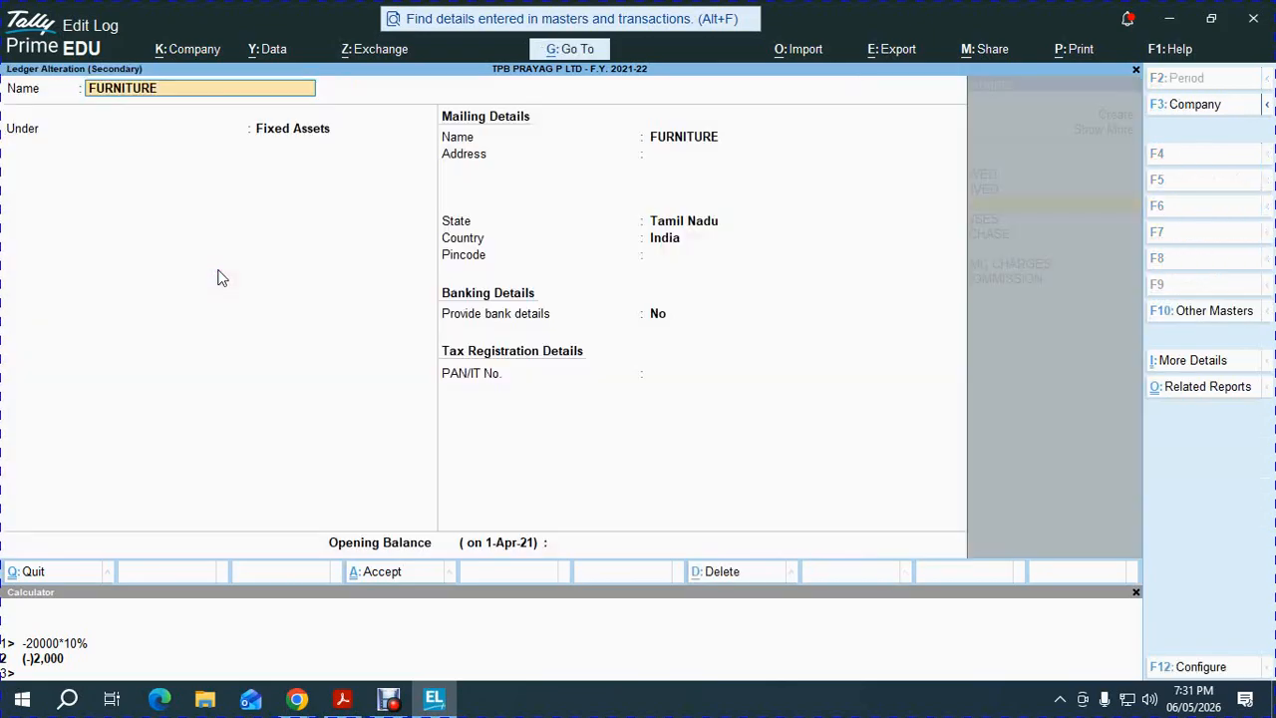
key("Escape")
key("Escape")
key("Return")
key("Return")
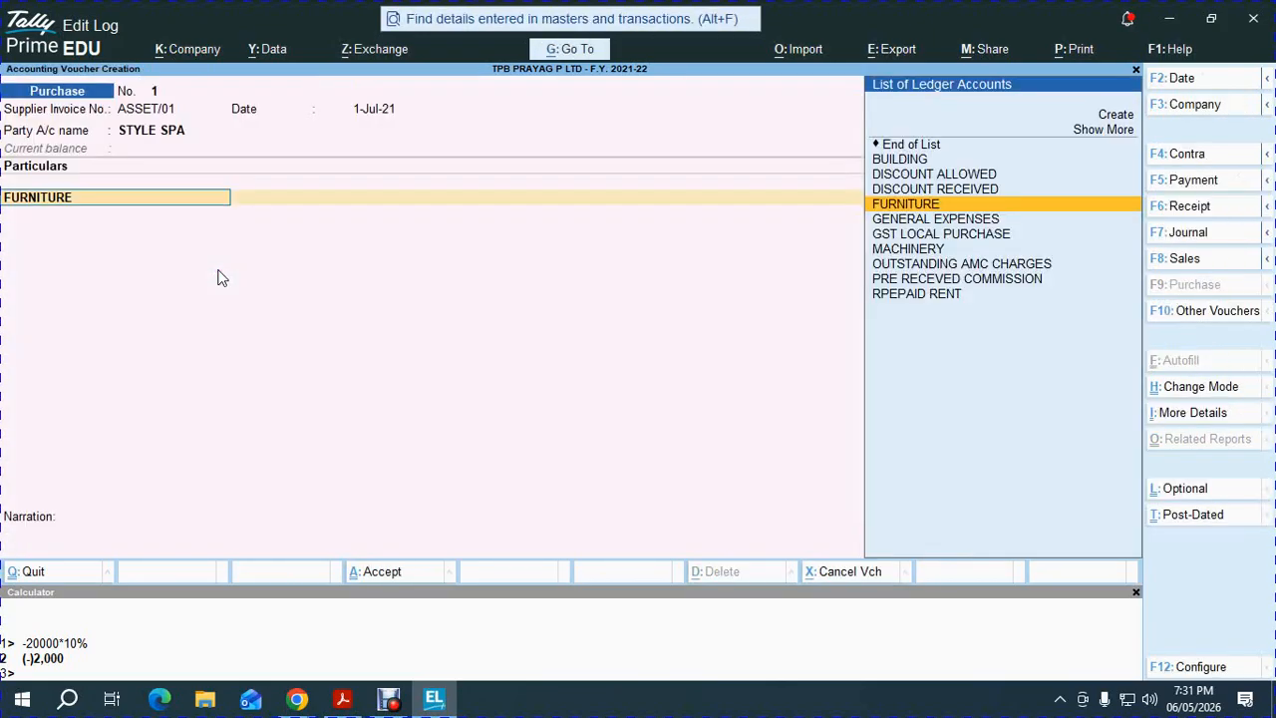
key("ctrl")
key("ctrl+a")
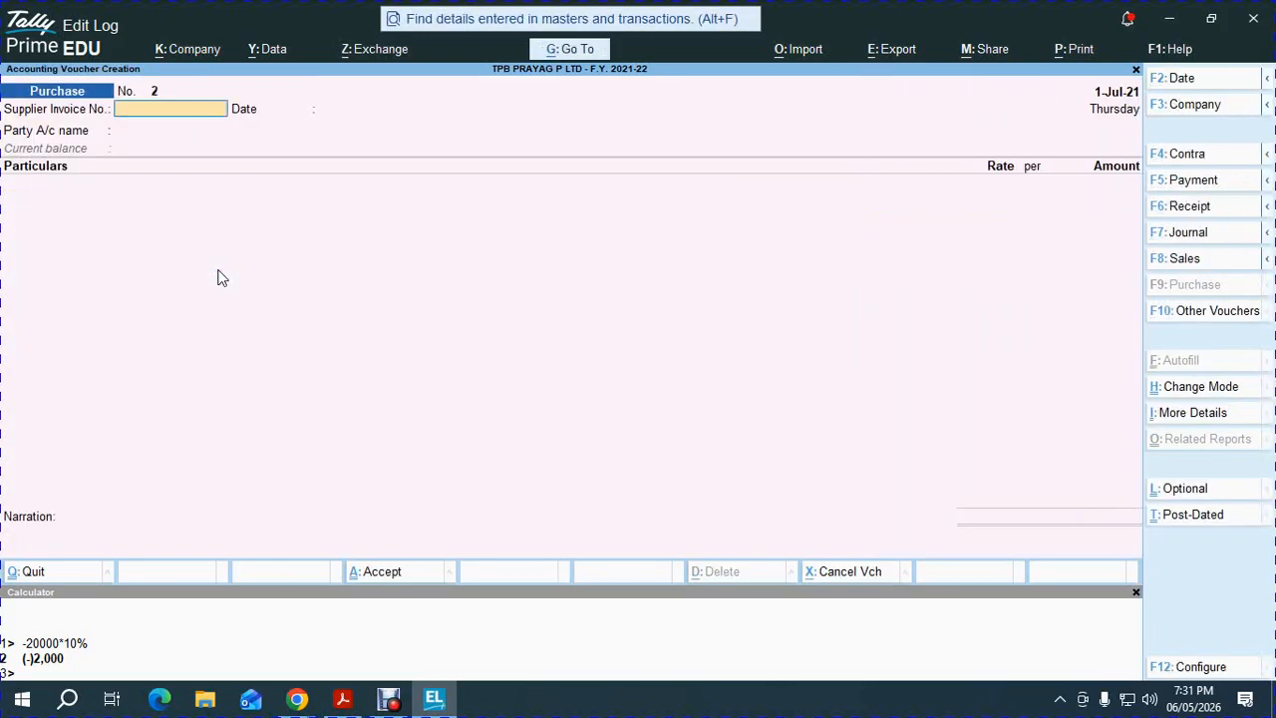
Step: Open the Balance Sheet and drill down from FURNITURE under Fixed Assets to its monthly summary
key("Escape")
key("b")
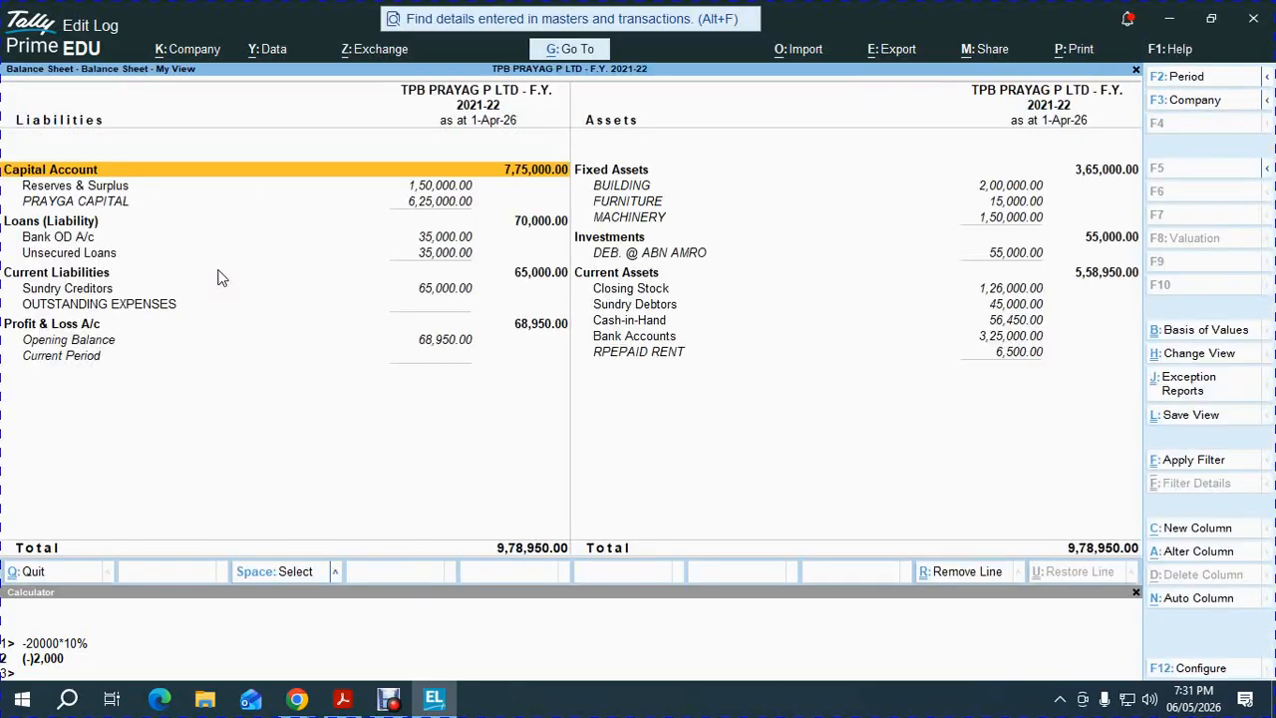
key("Right")
key("Down")
key("Down")
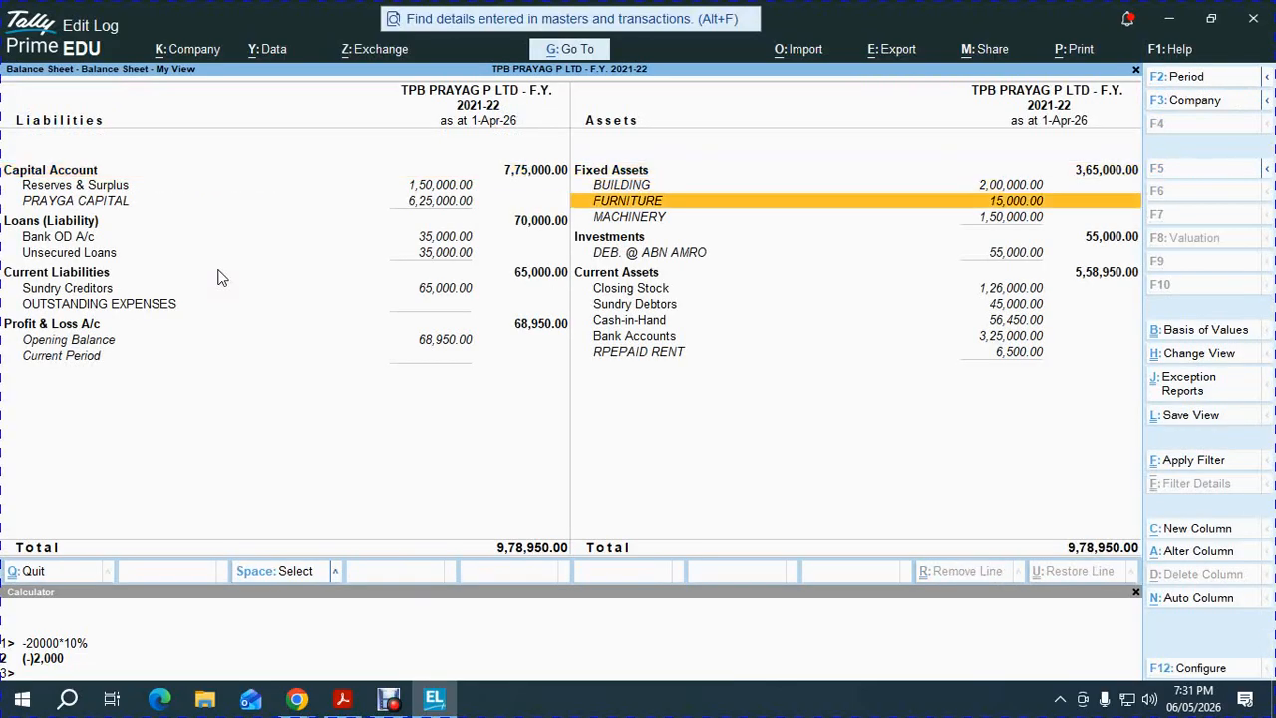
key("Return")
key("Return")
key("Escape")
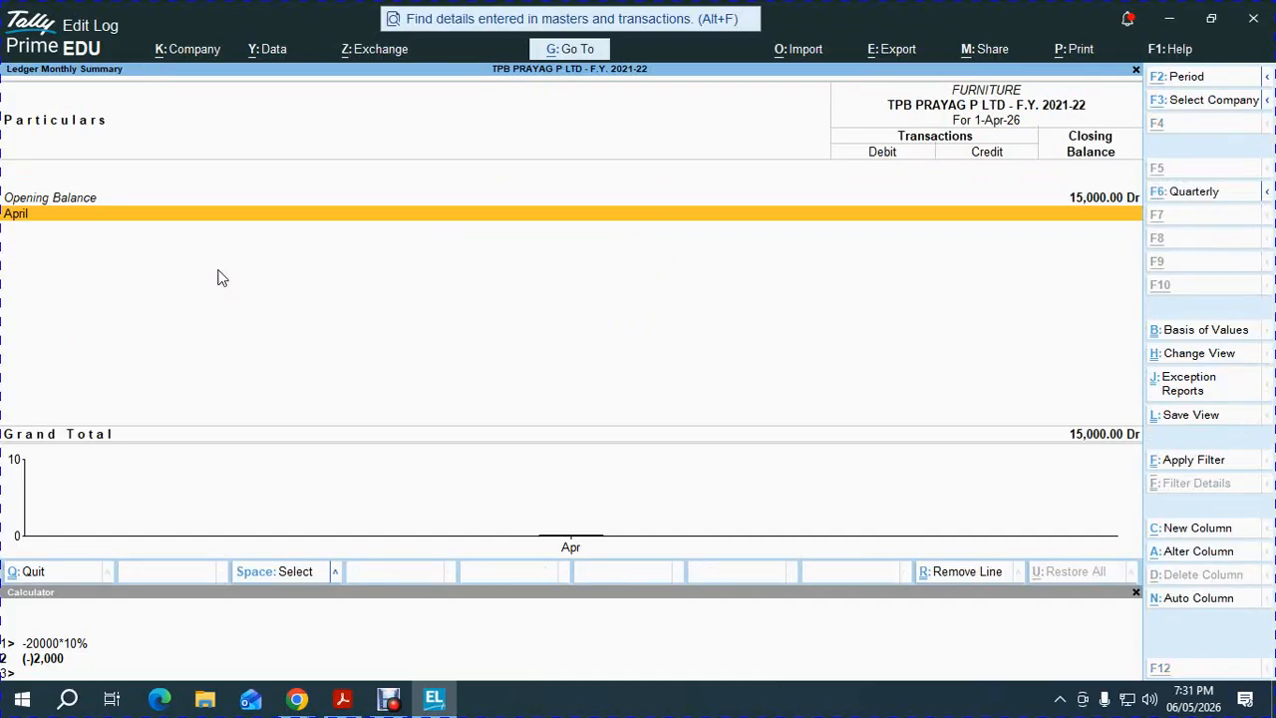
Step: Set the end of the FURNITURE monthly summary's period to March 2027
key("alt+F2")
type("Mar-2")
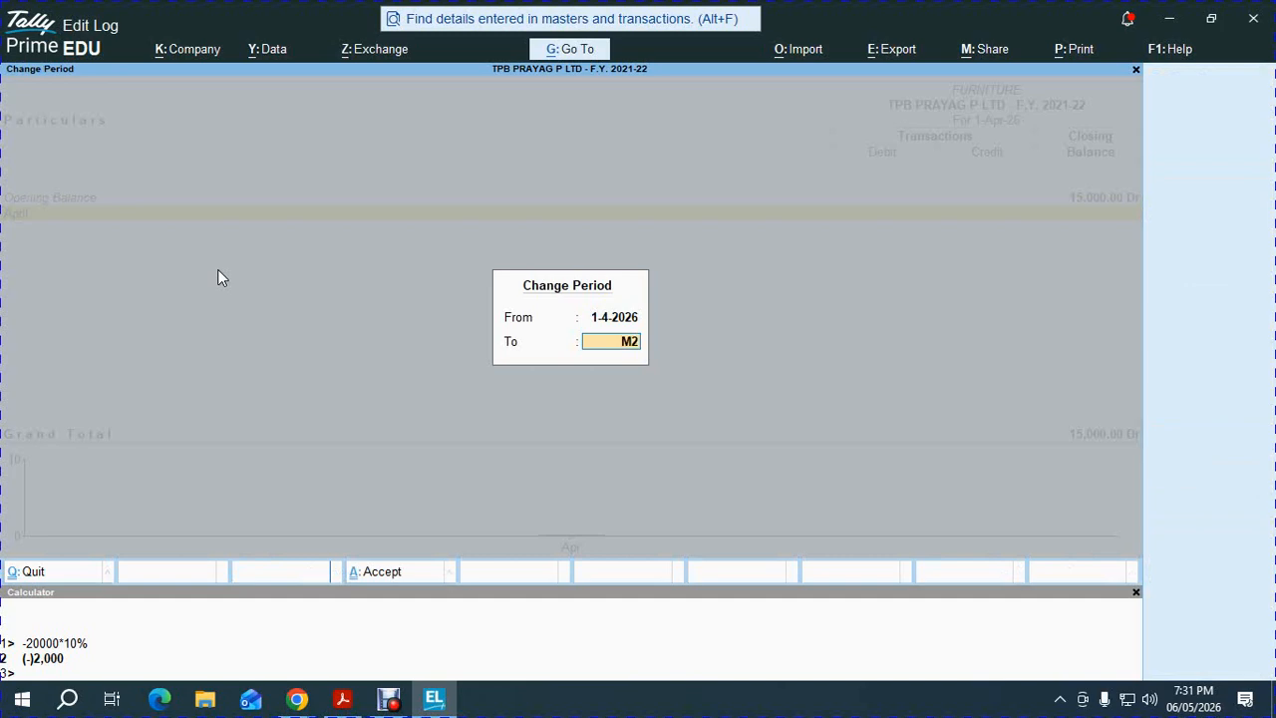
type("7")
key("Return")
Step: Set the FURNITURE monthly summary's period from 1-4-2021 to the end of March 2022
key("alt+F2")
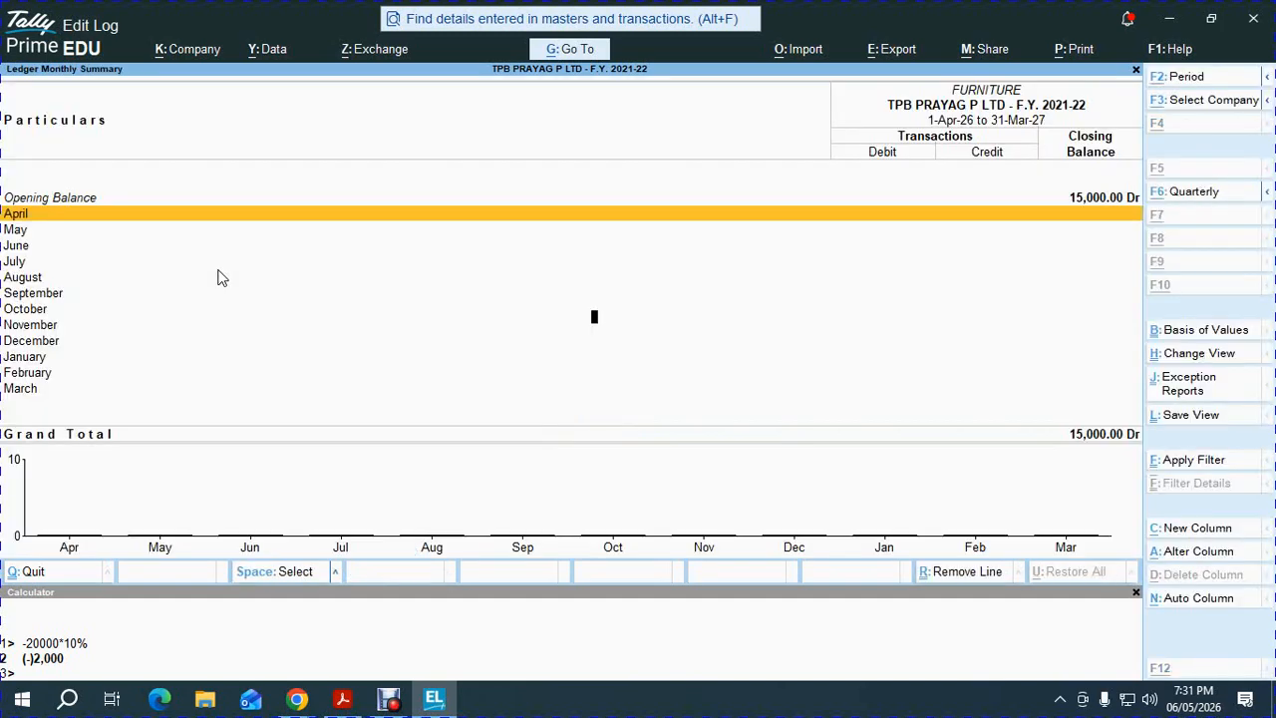
type("A21")
key("Return")
type("M2")
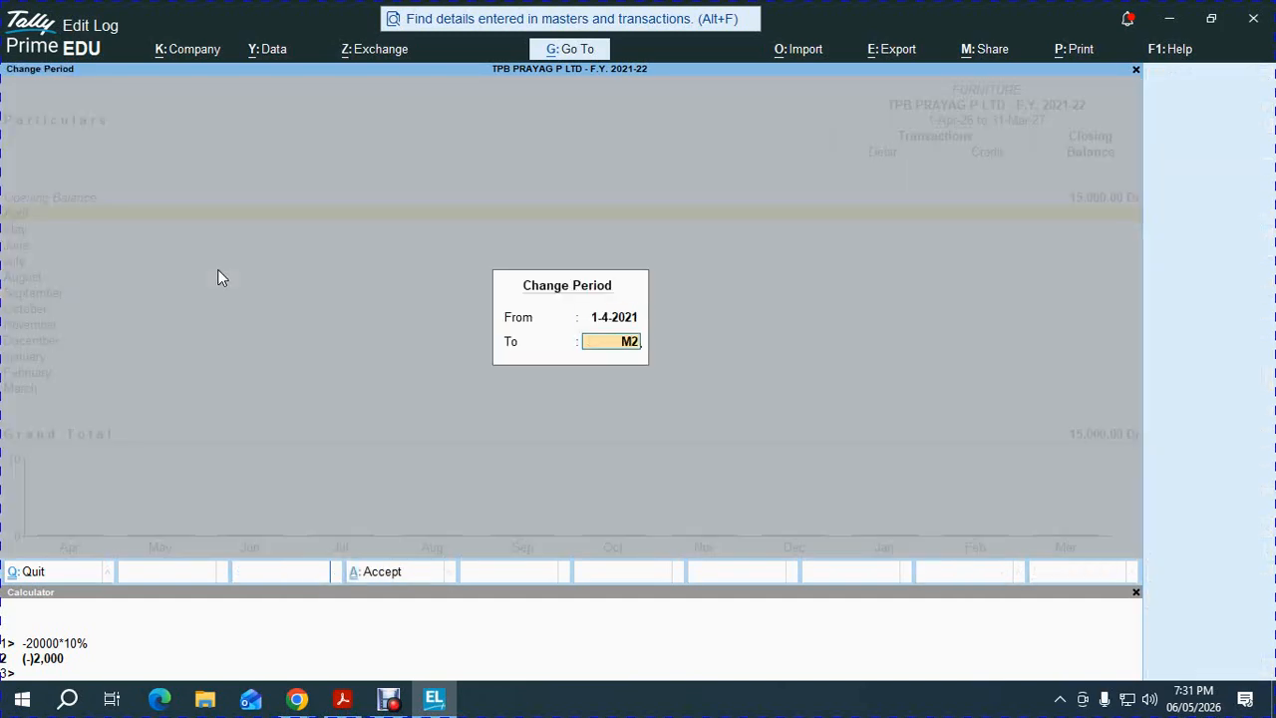
type("2")
key("Return")
Step: Open the STYLE SPA purchase voucher from the FURNITURE ledger to check it, and return to the Gateway of Tally
key("Return")
key("Return")
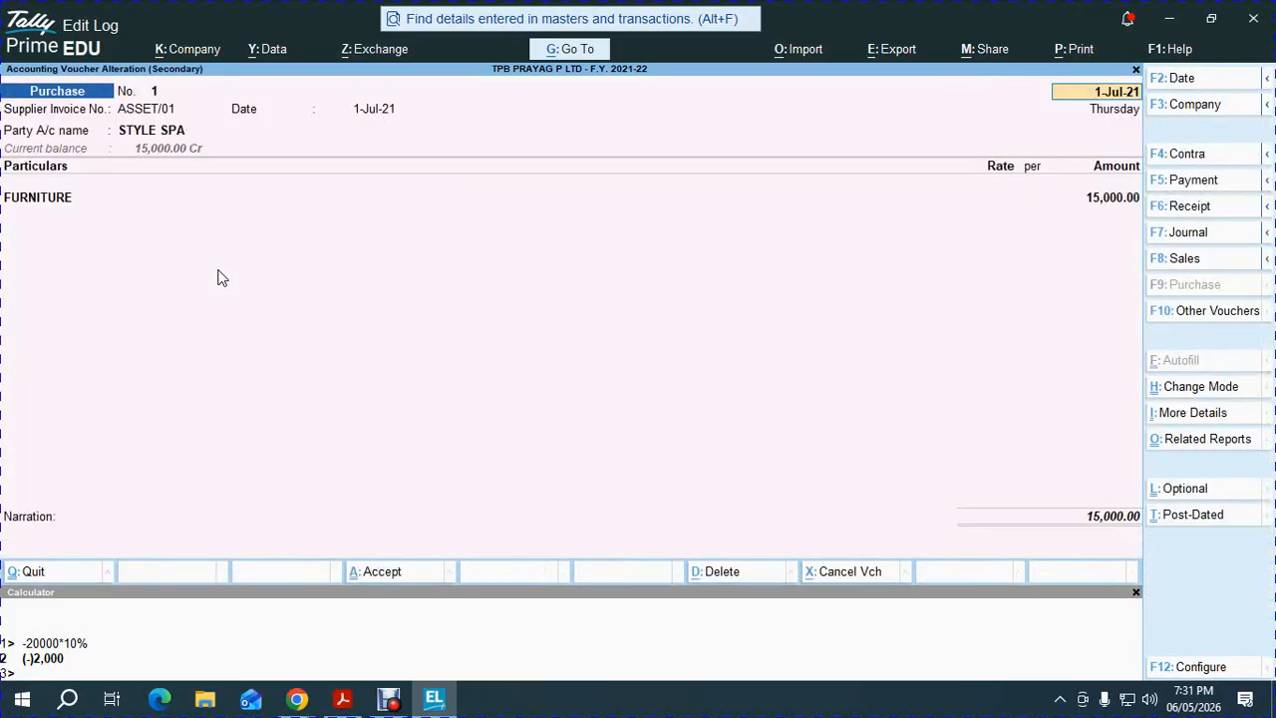
key("Escape")
key("Return")
key("Escape")
key("Escape")
key("Escape")
key("Escape")
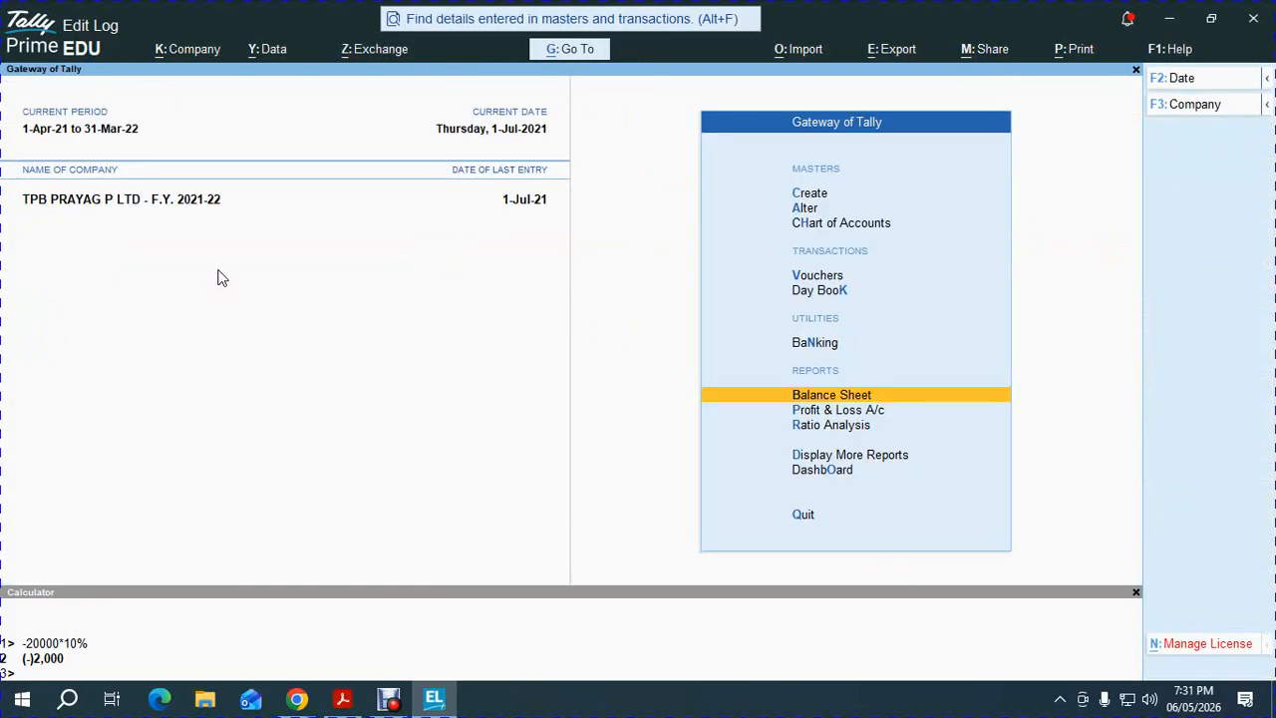
key("Escape")
key("Escape")
Step: Examine both sides of the Profit & Loss A/c and return to the Gateway of Tally
key("p")
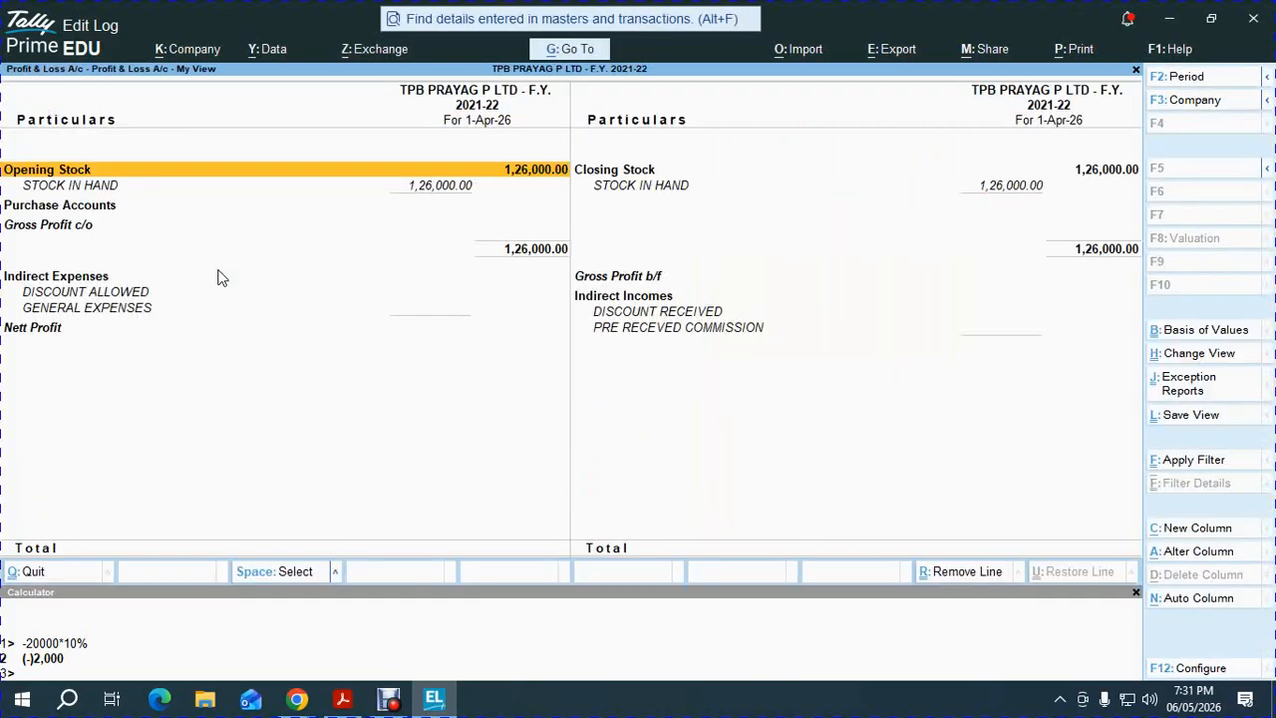
key("Right")
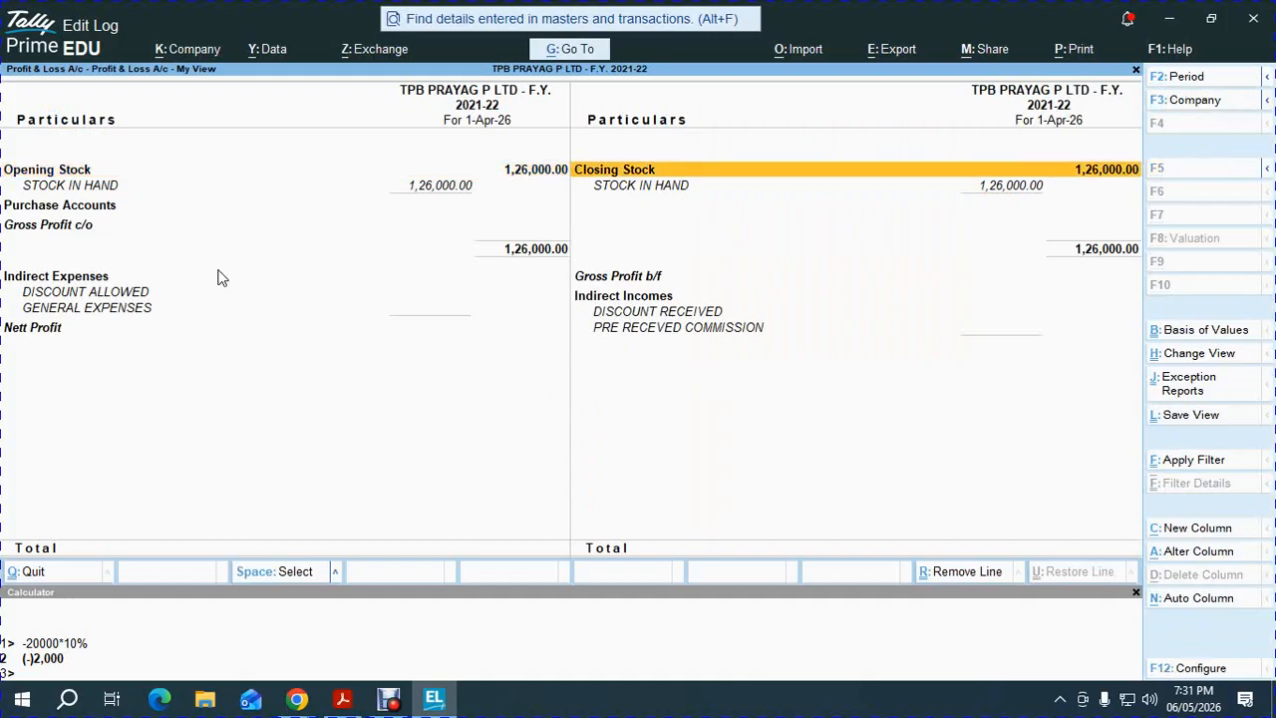
key("Escape")
key("Escape")
key("Escape")
Step: Reopen voucher entry, and switch to the PDF to read entry 11 about the interest received on debentures
key("v")
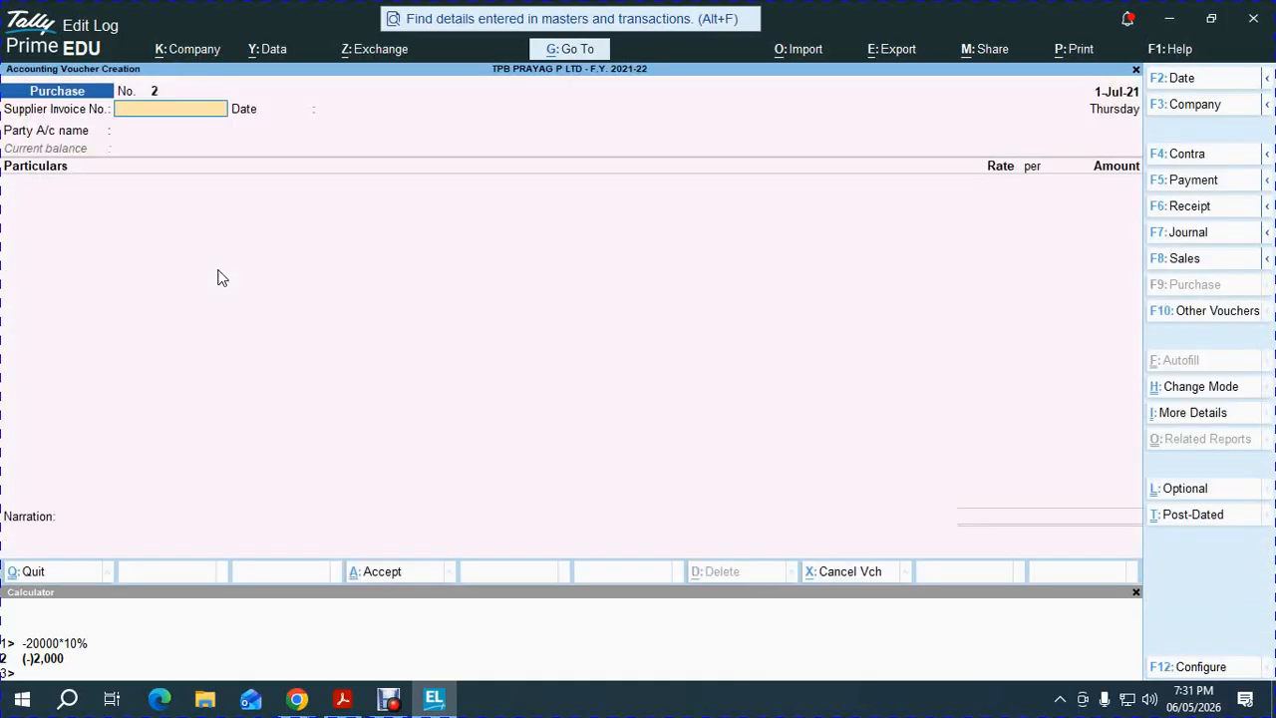
key("alt+Tab")
key("alt+Tab")
key("alt+Tab")
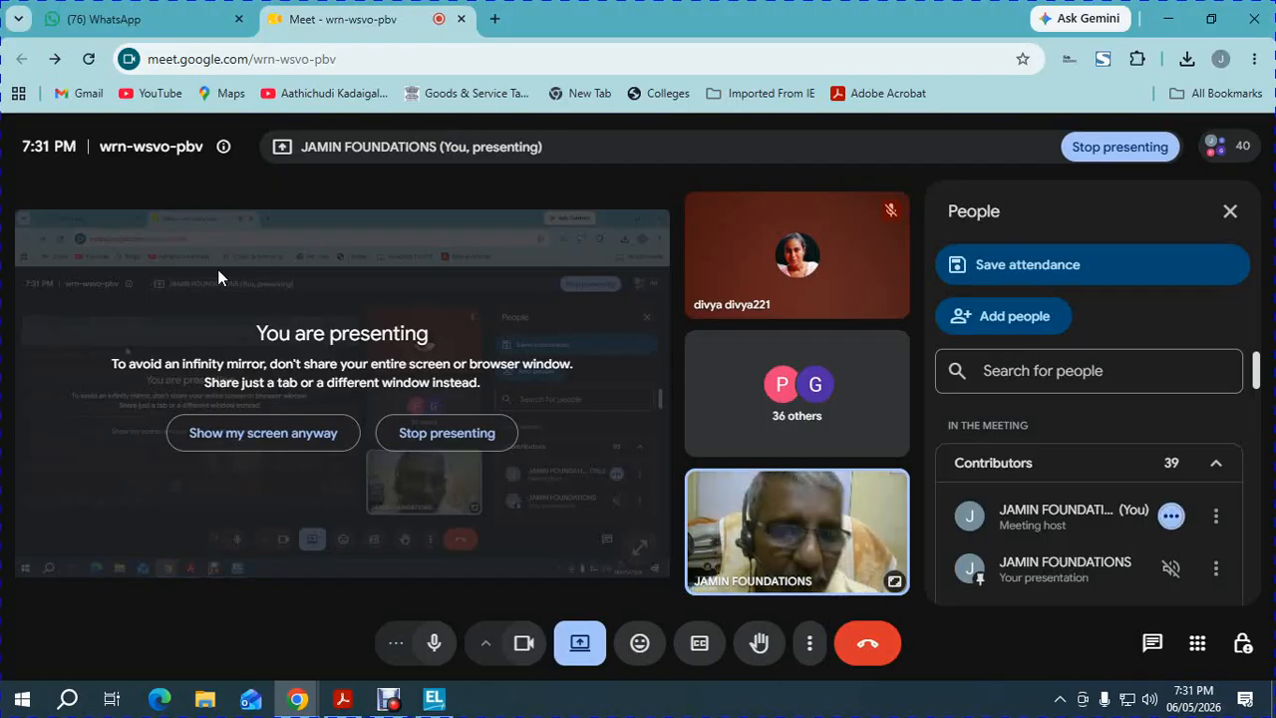
key("alt+Tab")
key("alt+Tab")
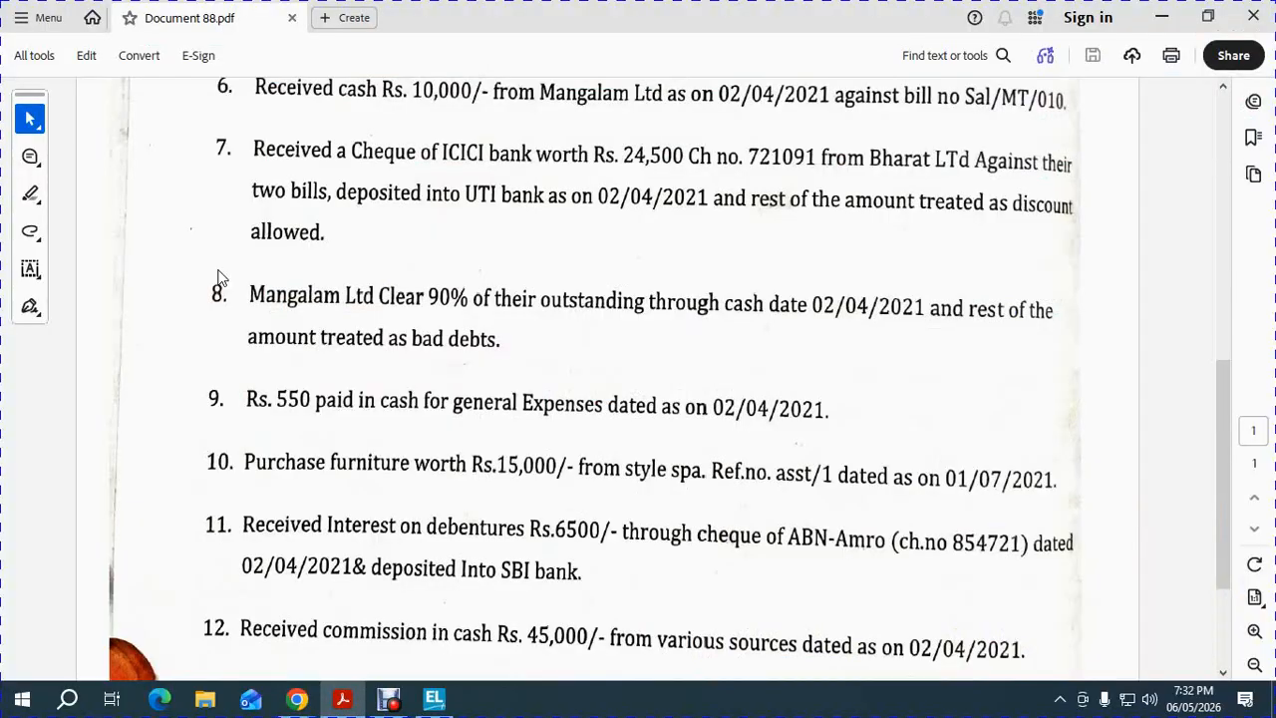
scroll(526, 493, "down", 2)
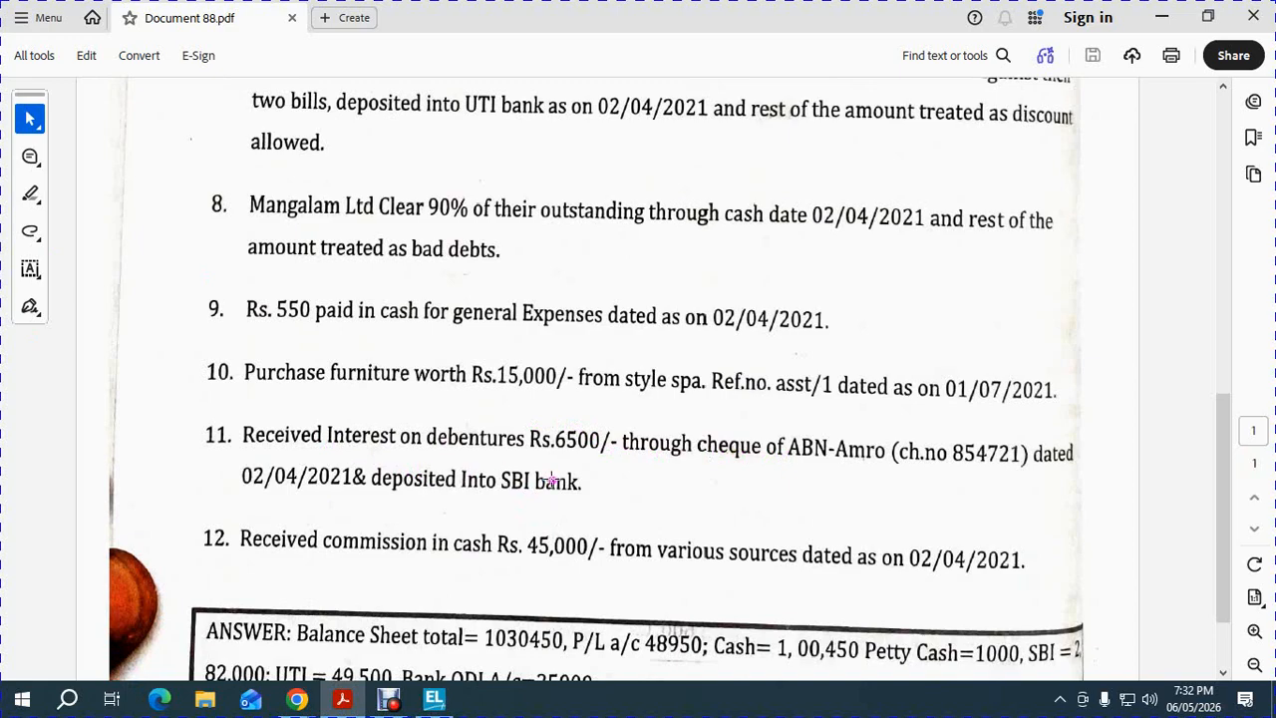
Step: Return to TallyPrime, start a receipt voucher and choose SBI A/C as the account
key("alt+Tab")
key("alt+Tab")
key("alt+Tab")
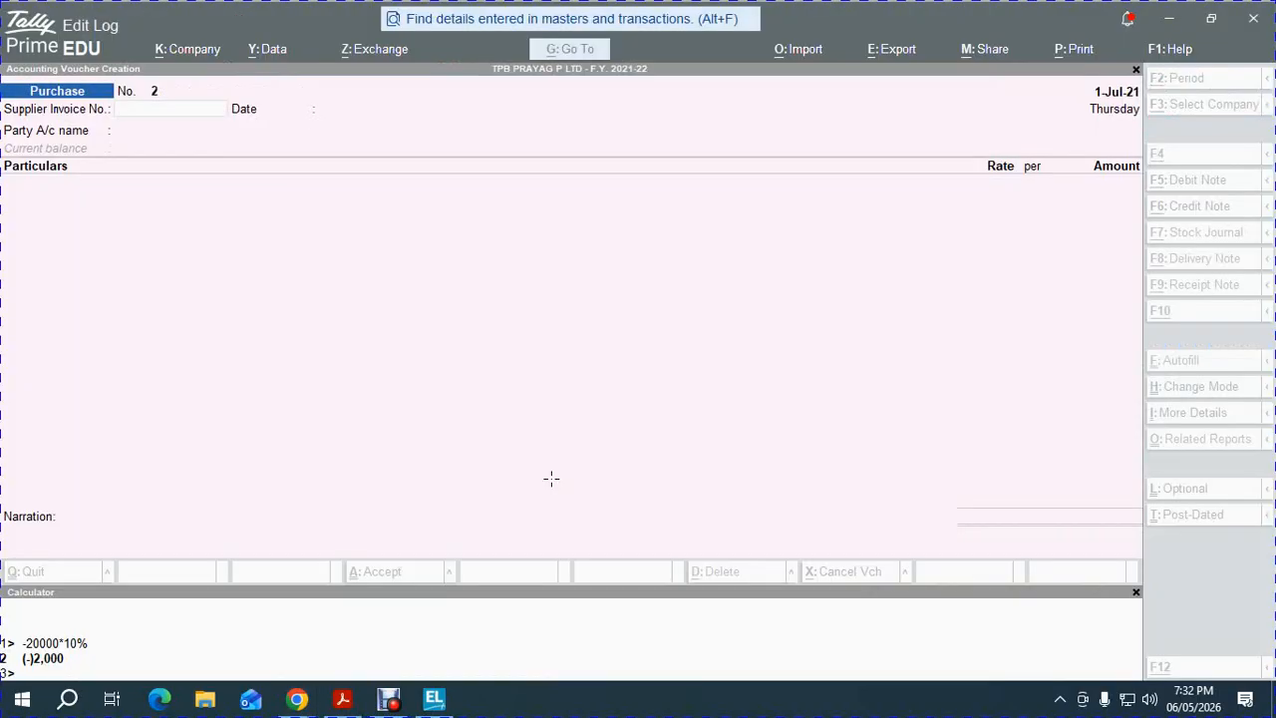
key("F6")
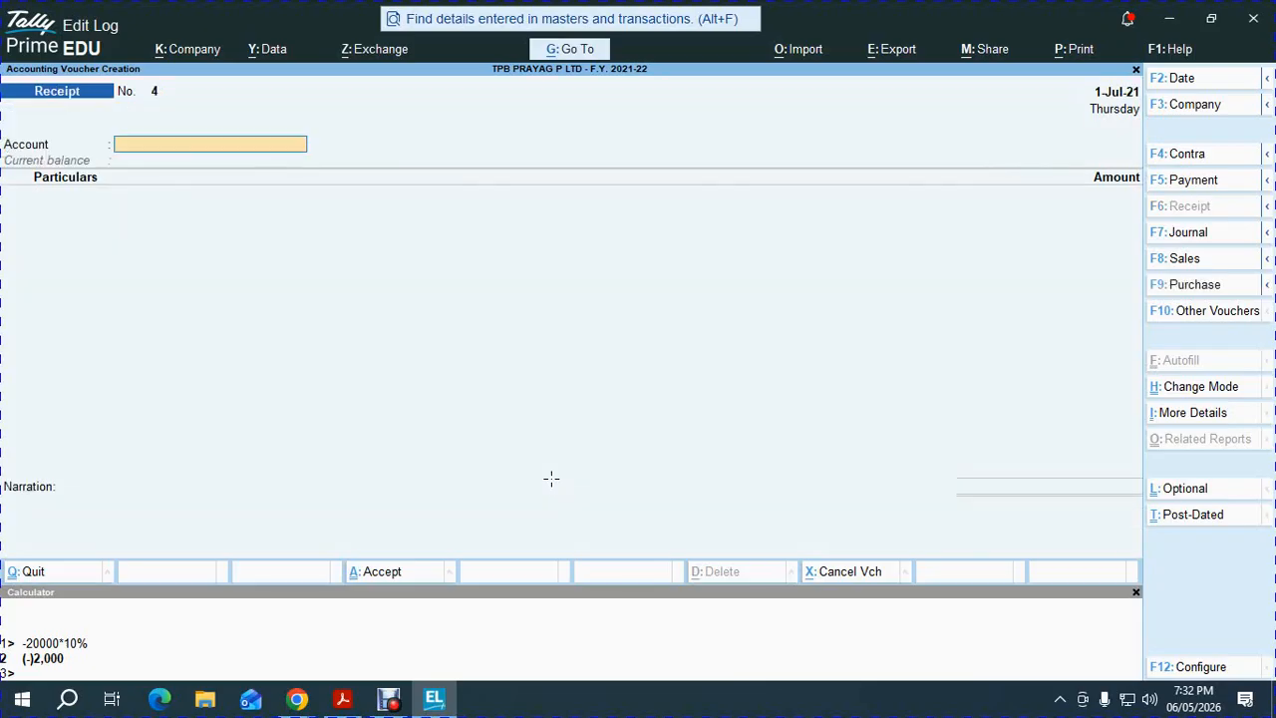
type("SB")
key("Return")
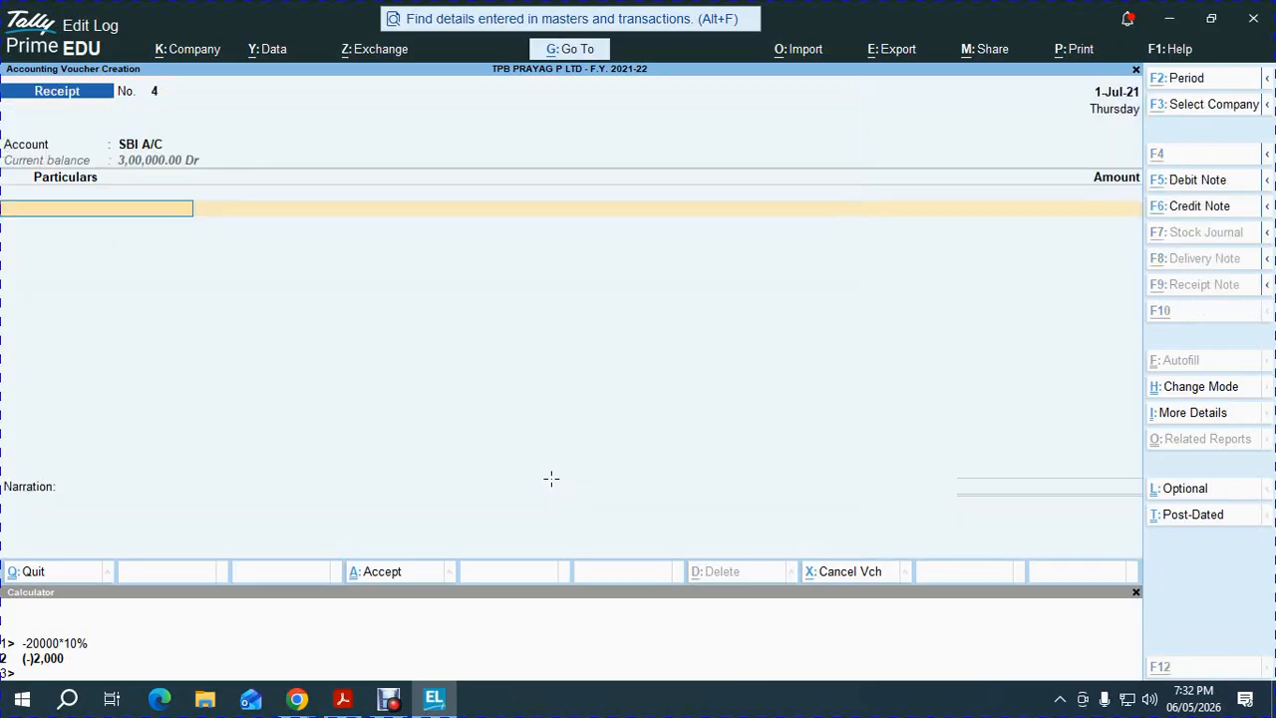
Step: Start a new ledger named DIVIDENT RECEIVED from the receipt voucher, and check the wording of entry 11 in the PDF
key("alt+c")
type("DIVIDENT R")
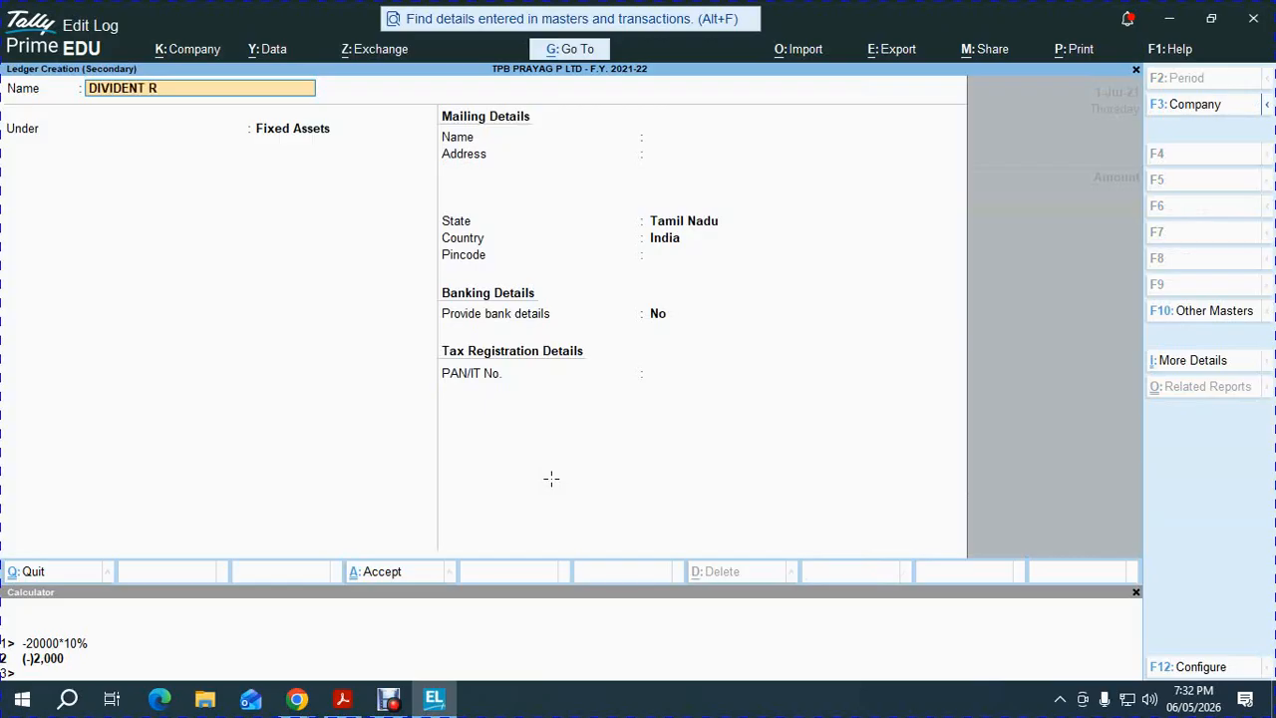
type("ECEIVED")
key("alt+Tab")
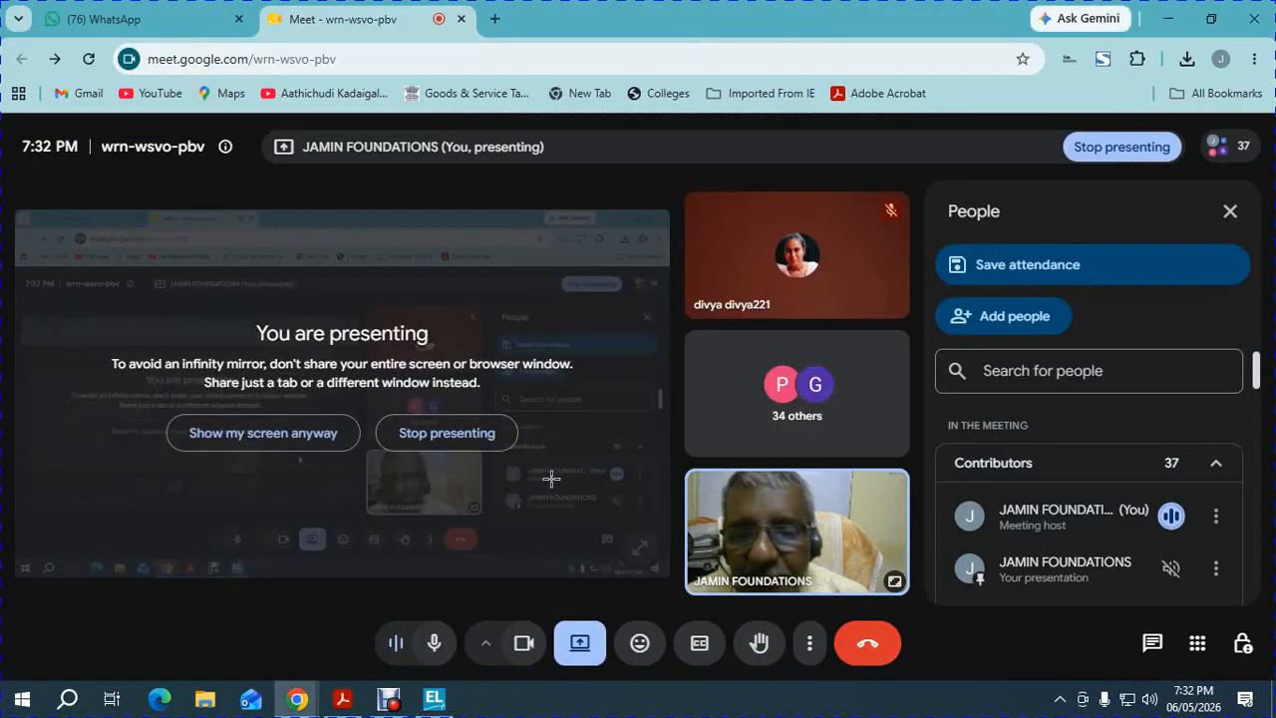
key("alt+Tab")
key("alt+Tab")
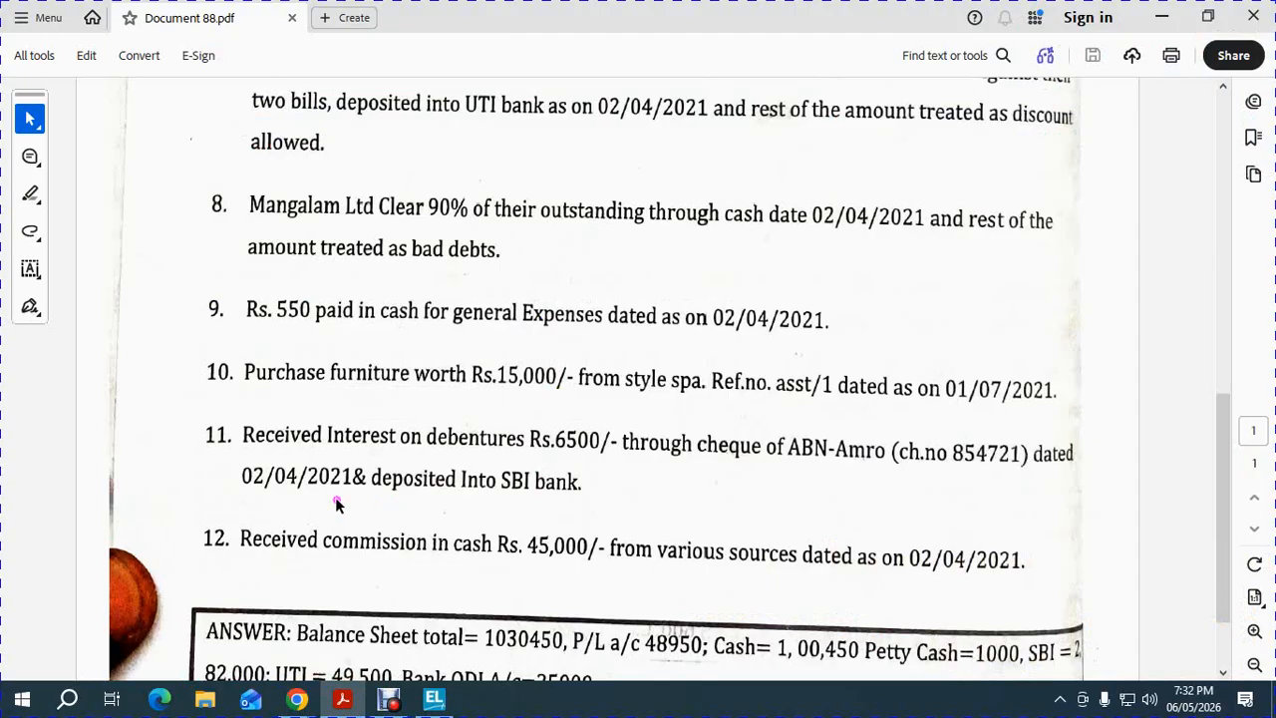
key("alt+Tab")
key("alt+Tab")
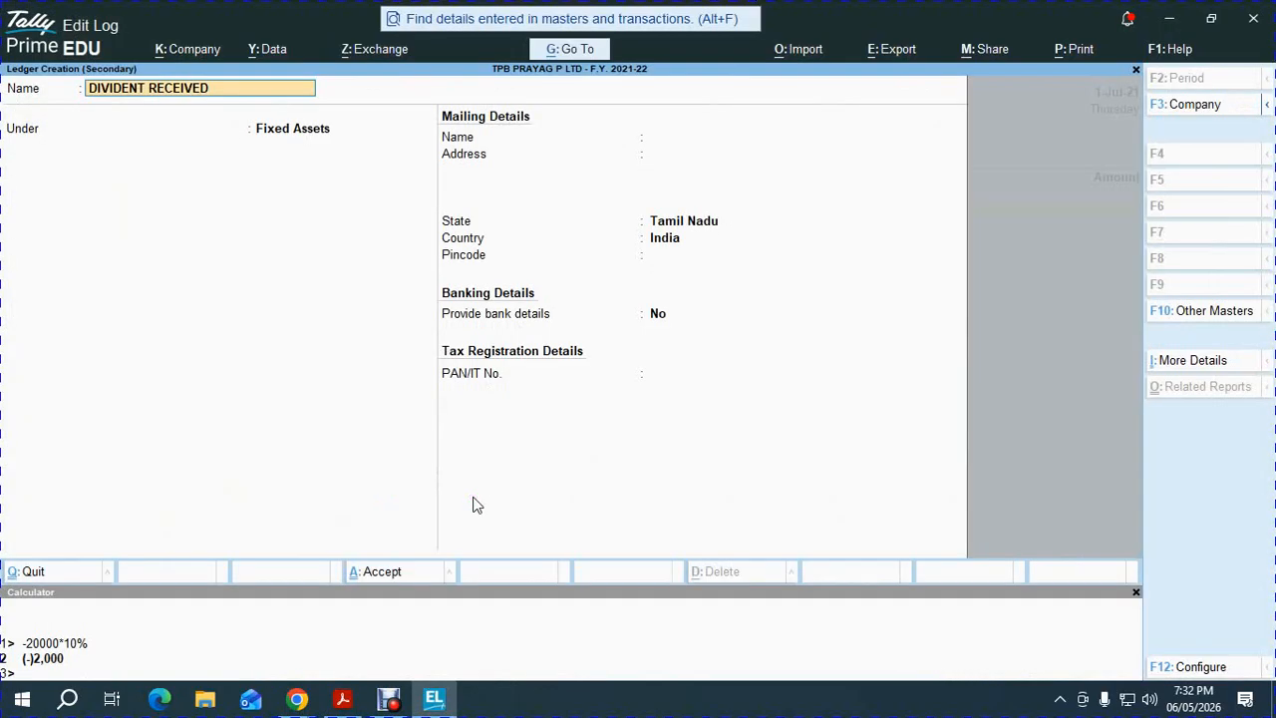
Step: Rename the new ledger INTEREST RECEIVED, place it under Indirect Incomes and save it
key("BackSpace")
type("INTERT")
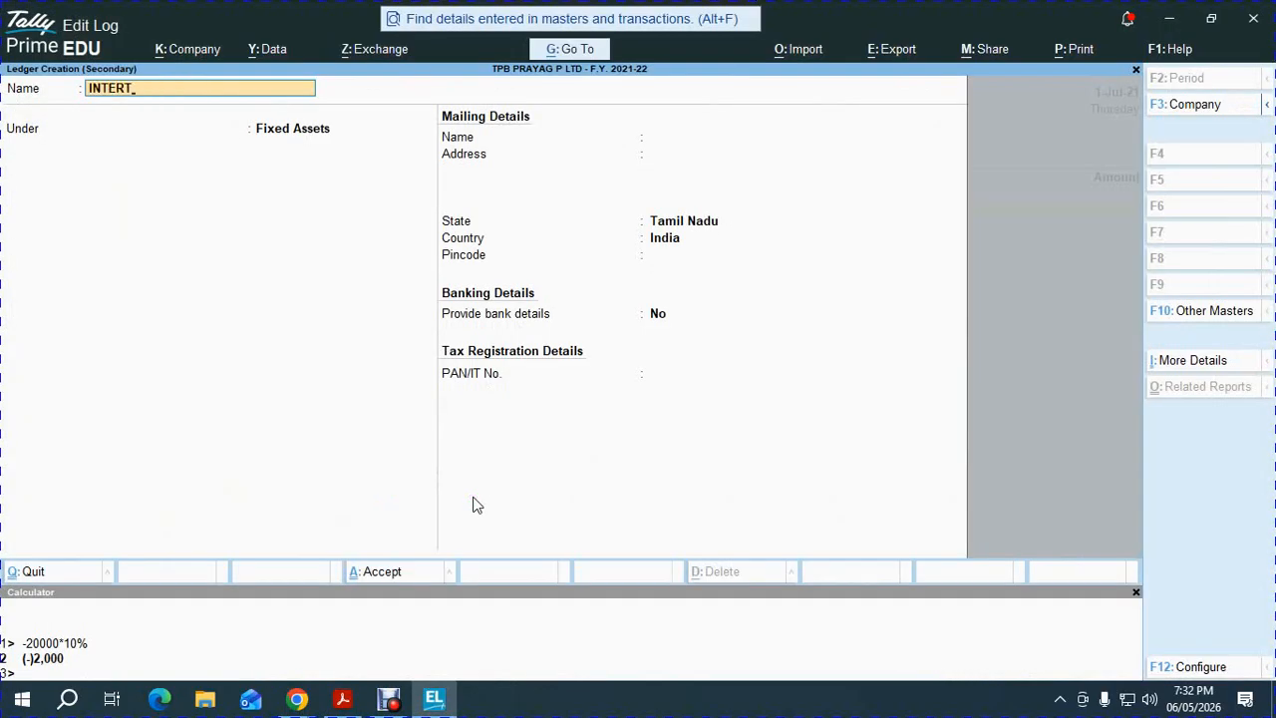
key("BackSpace")
type("EST RECEIVED")
key("Return")
type("IND")
key("Down")
key("Down")
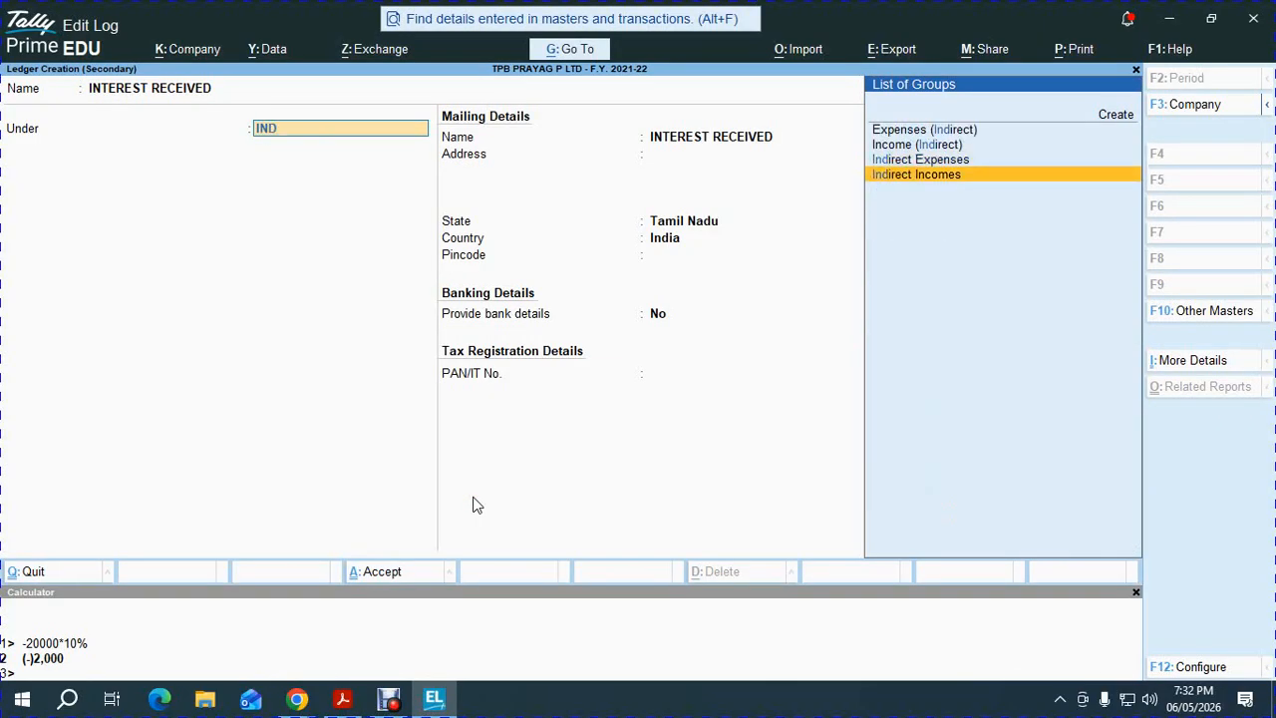
key("Return")
key("ctrl+a")
Step: Check the interest amount in the PDF and enter 6,500 against INTEREST RECEIVED in the receipt voucher
key("alt+Tab")
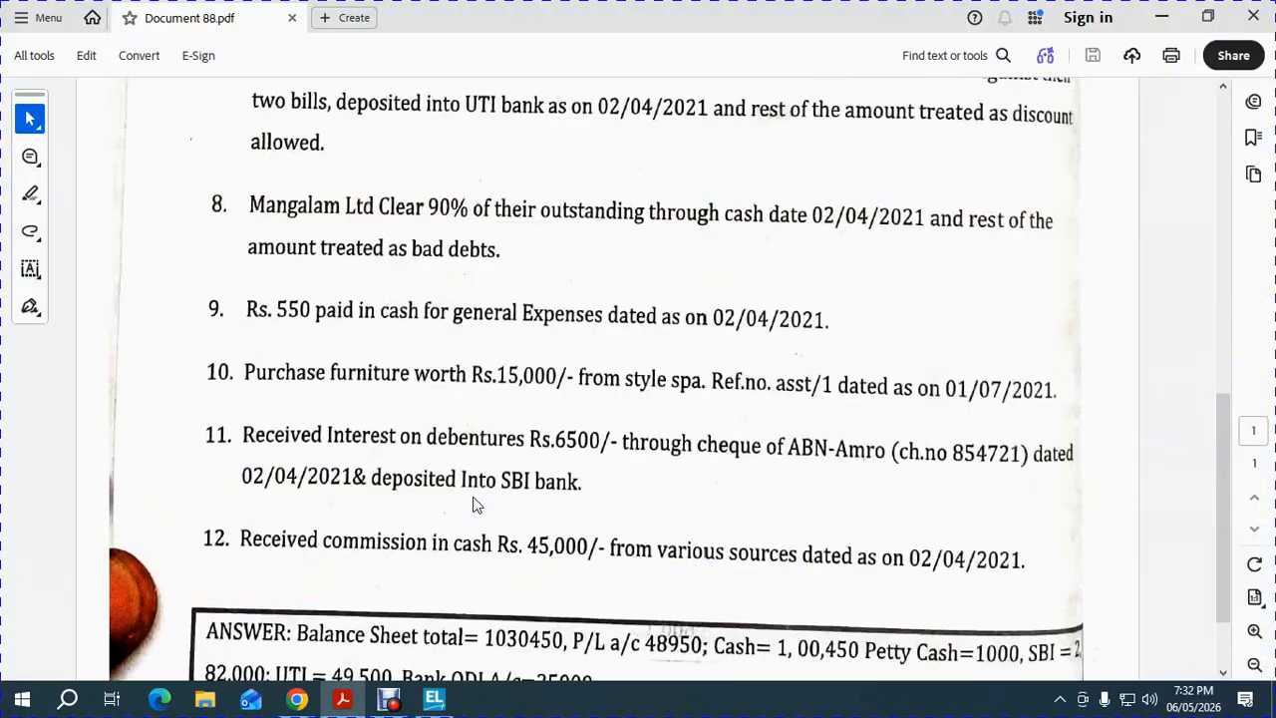
key("alt+Tab")
type("0")
key("Return")
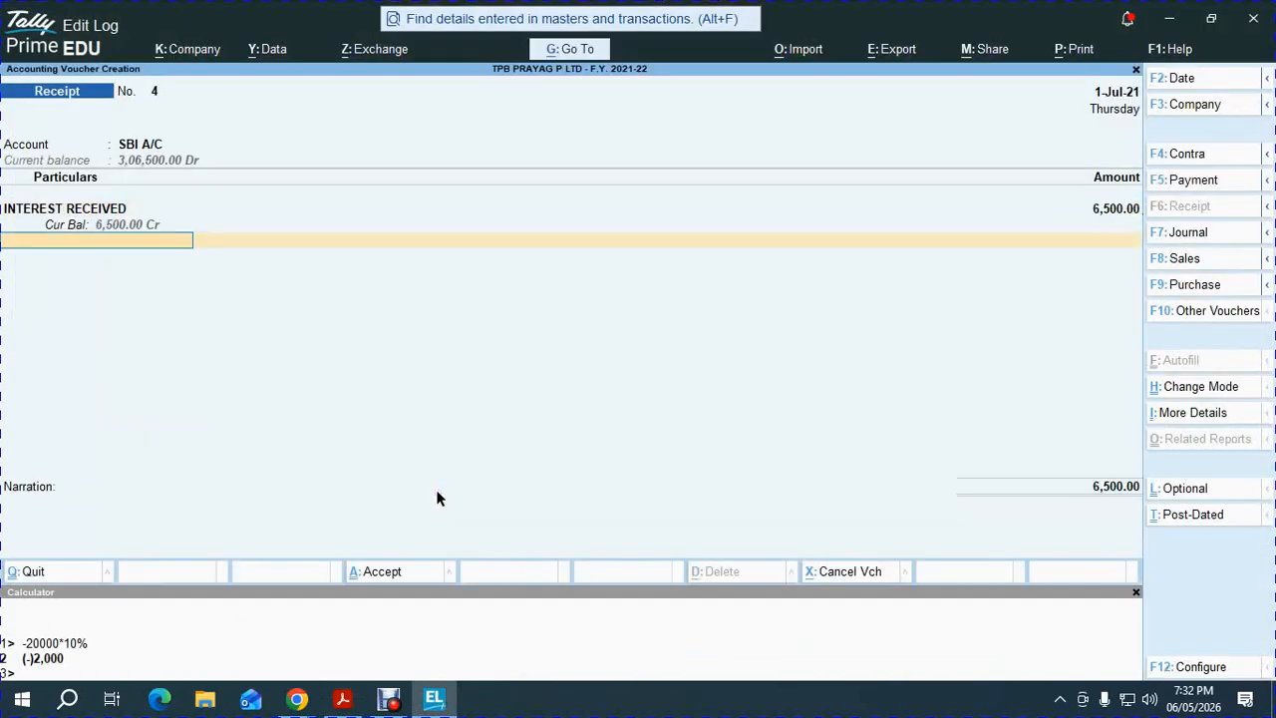
Step: Accept the SBI A/C bank allocation with the instrument number and bank name left blank, and save the receipt voucher
key("Return")
key("Return")
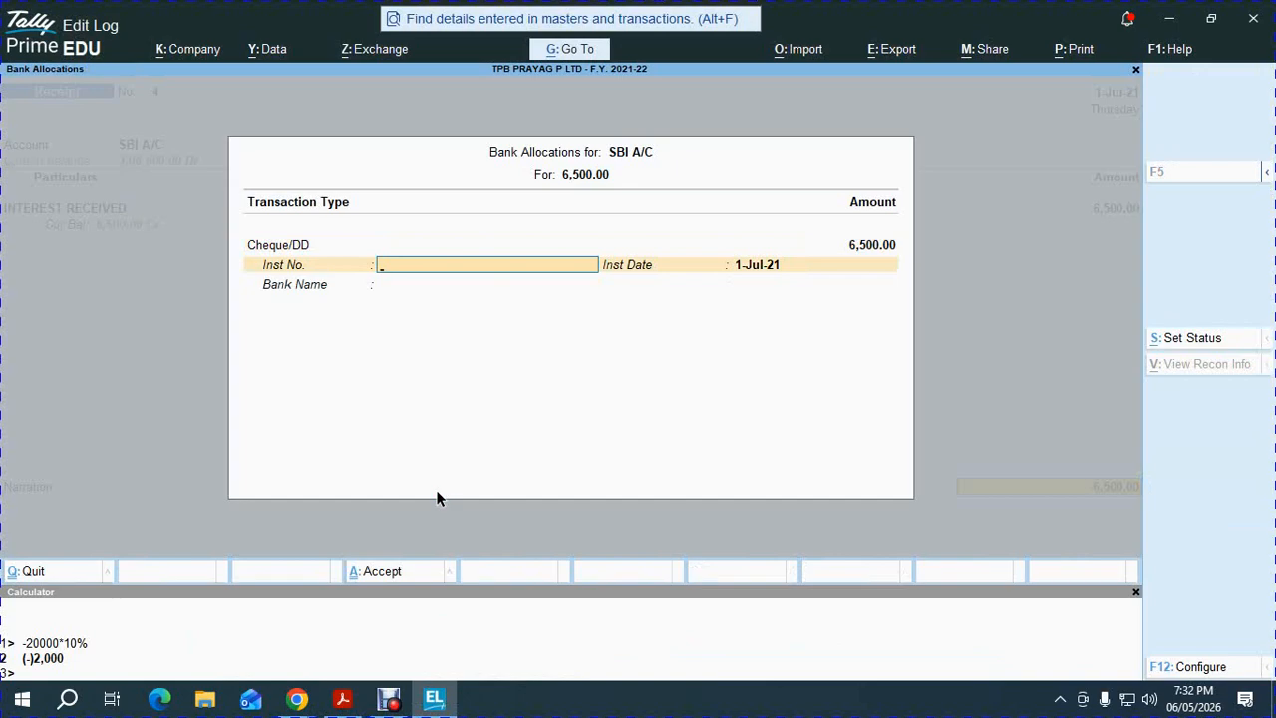
key("alt+Tab")
key("alt+Tab")
key("Return")
key("Return")
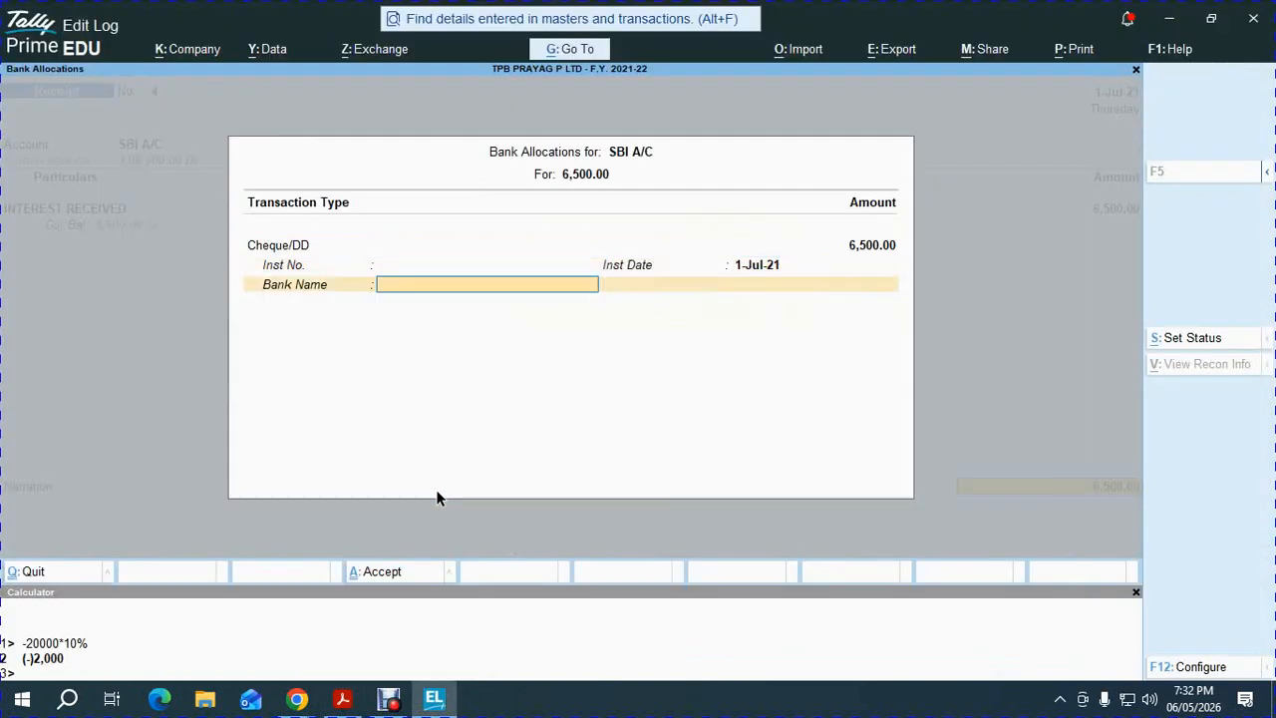
key("Return")
key("Return")
key("Return")
Step: Read entry 12 about the commission in the PDF, and choose Cash as the account of the new receipt voucher
key("alt+Tab")
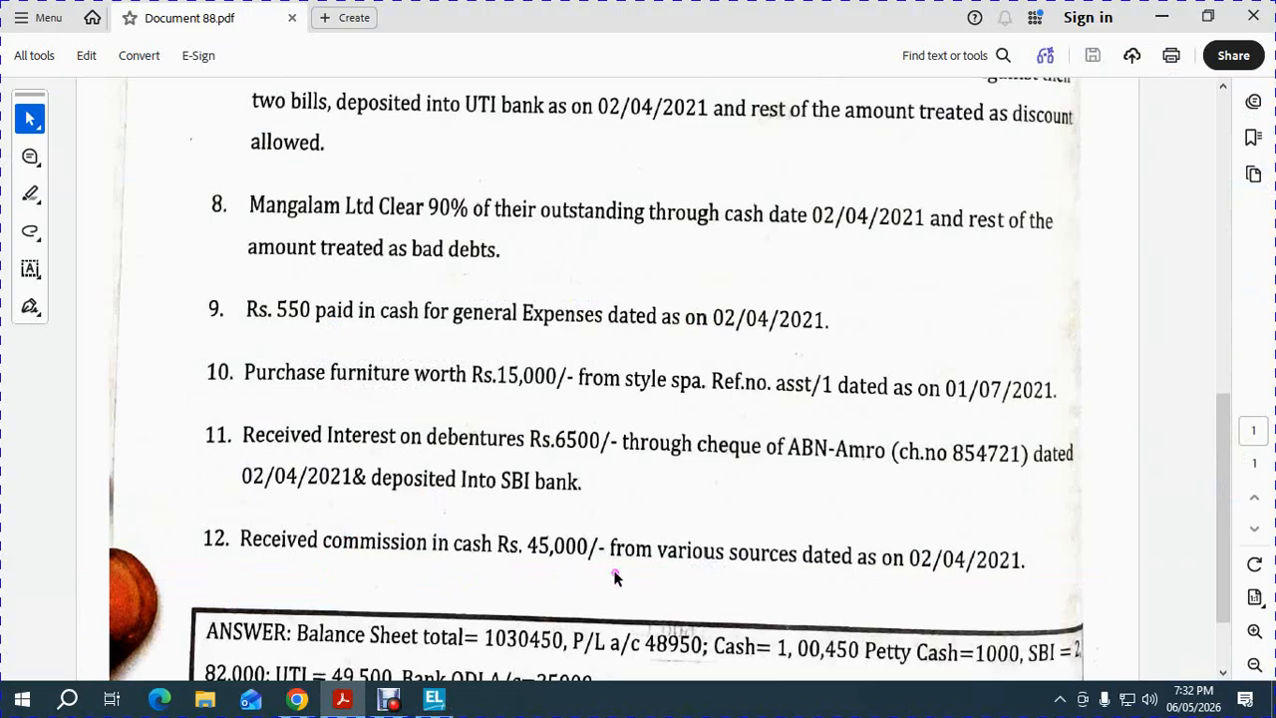
key("alt+Tab")
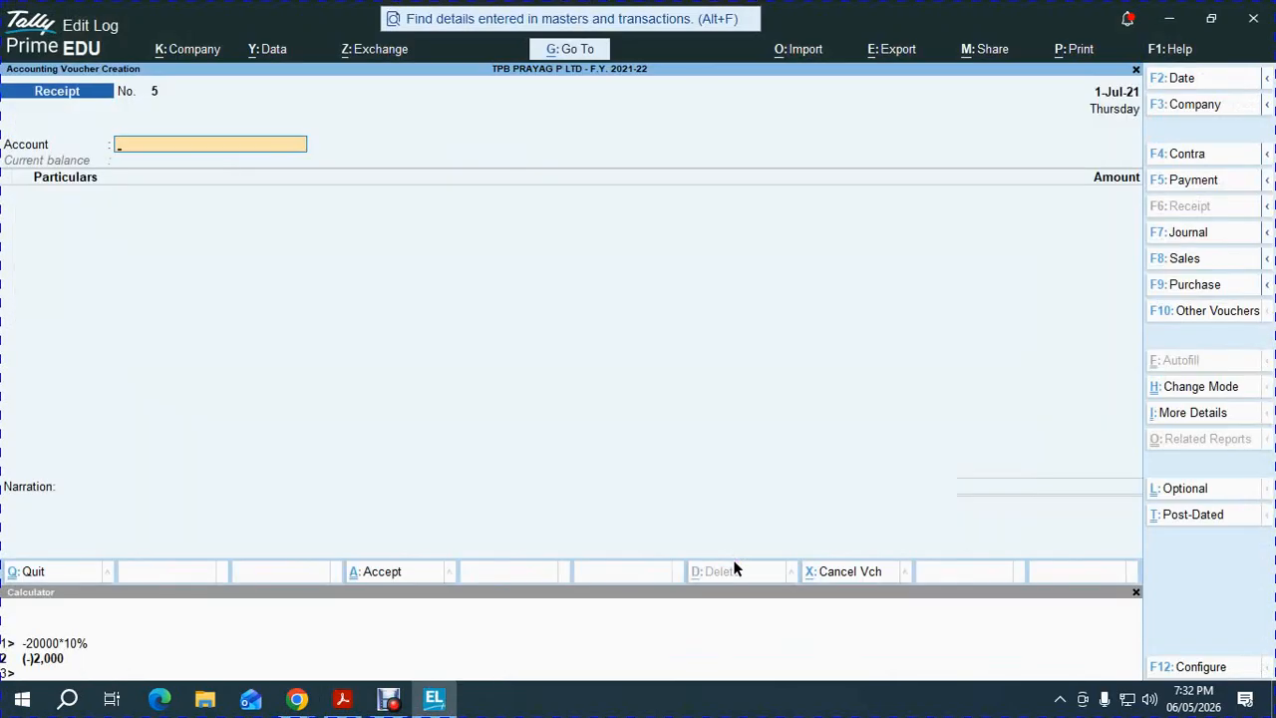
type("ca")
key("Return")
Step: Create a COMMISSION RECEIVED ledger under Indirect Incomes from within the receipt voucher
key("alt+c")
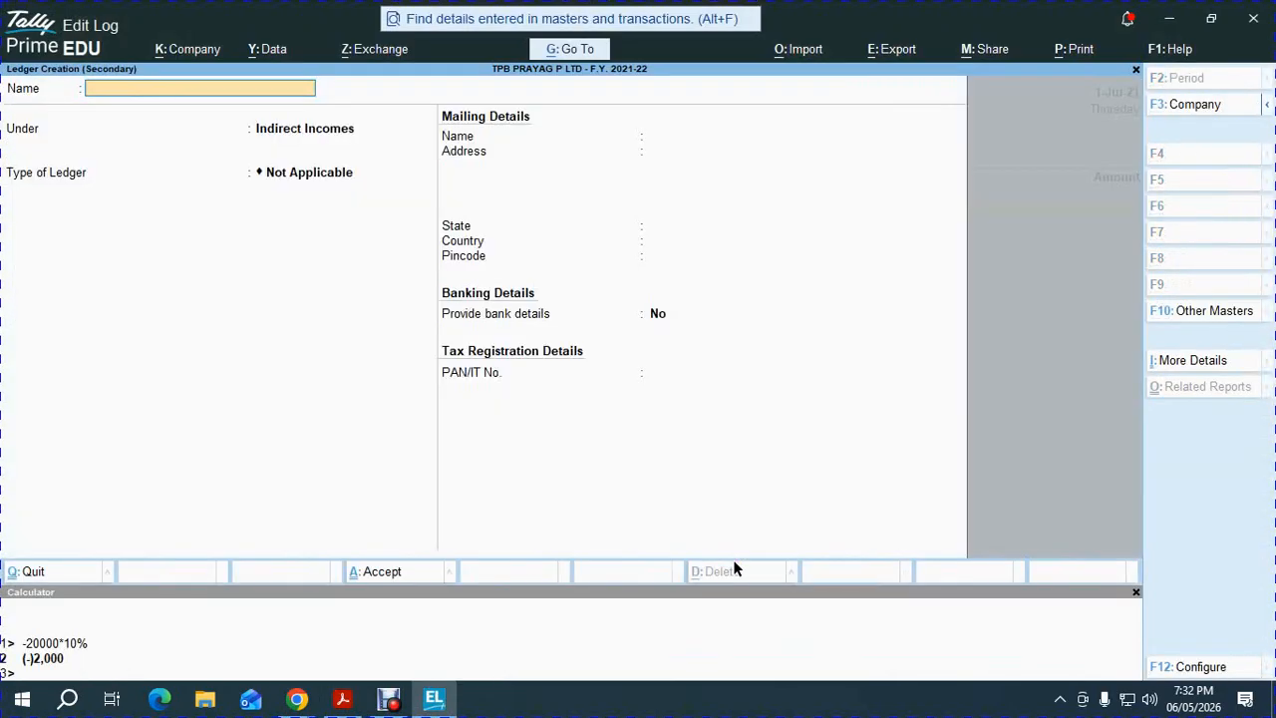
type("COMMISSION RECE")
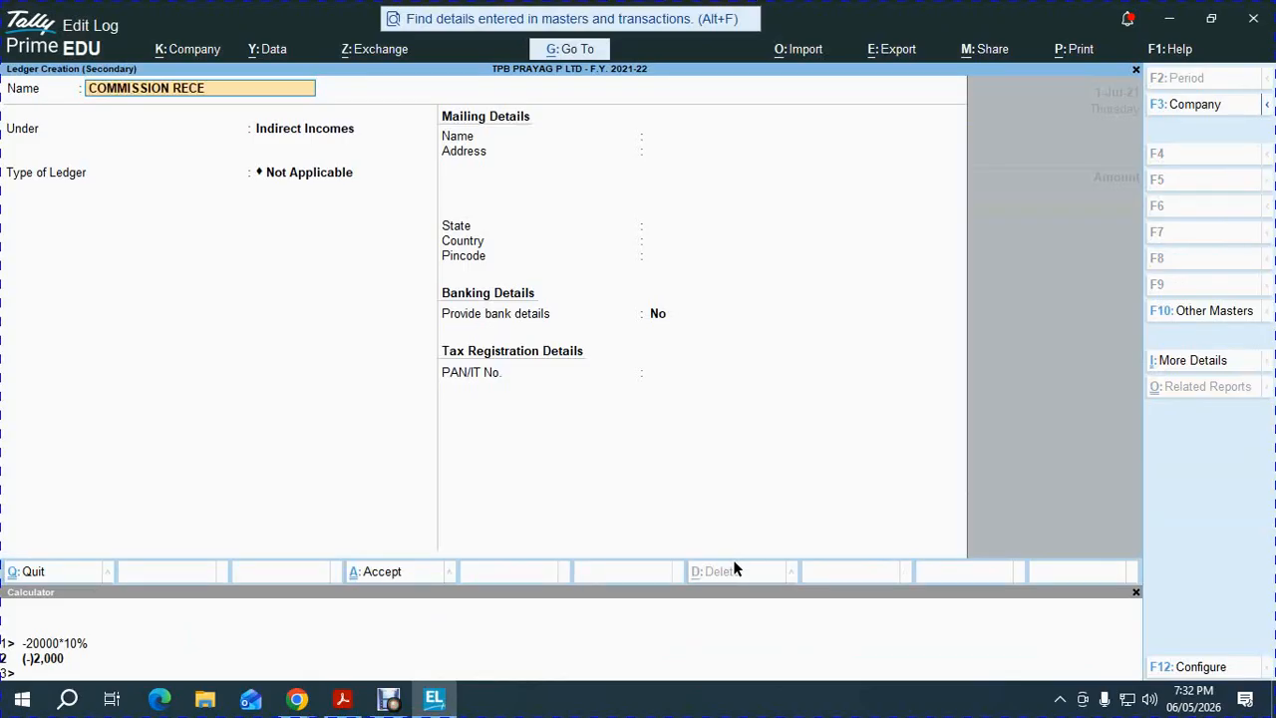
type("IVED")
key("Return")
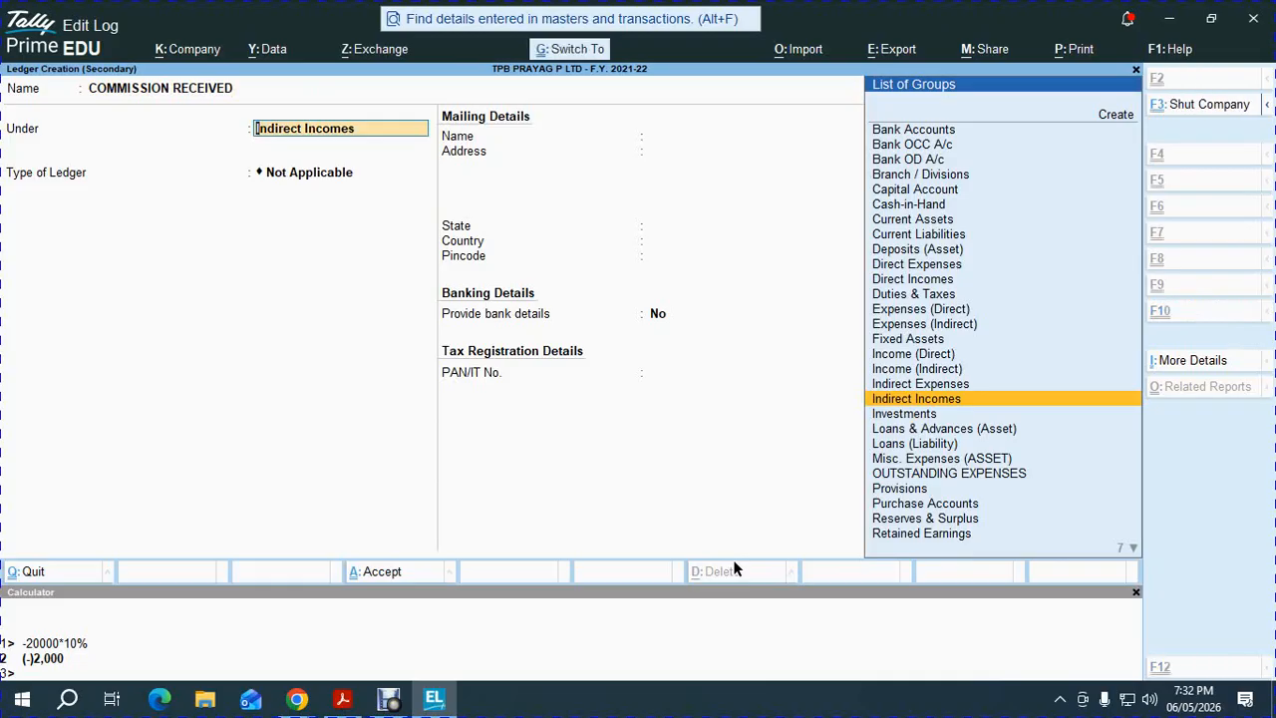
key("ctrl+a")
Step: Enter 45,000 against COMMISSION RECEIVED and save the cash receipt voucher
type("45,000")
key("Return")
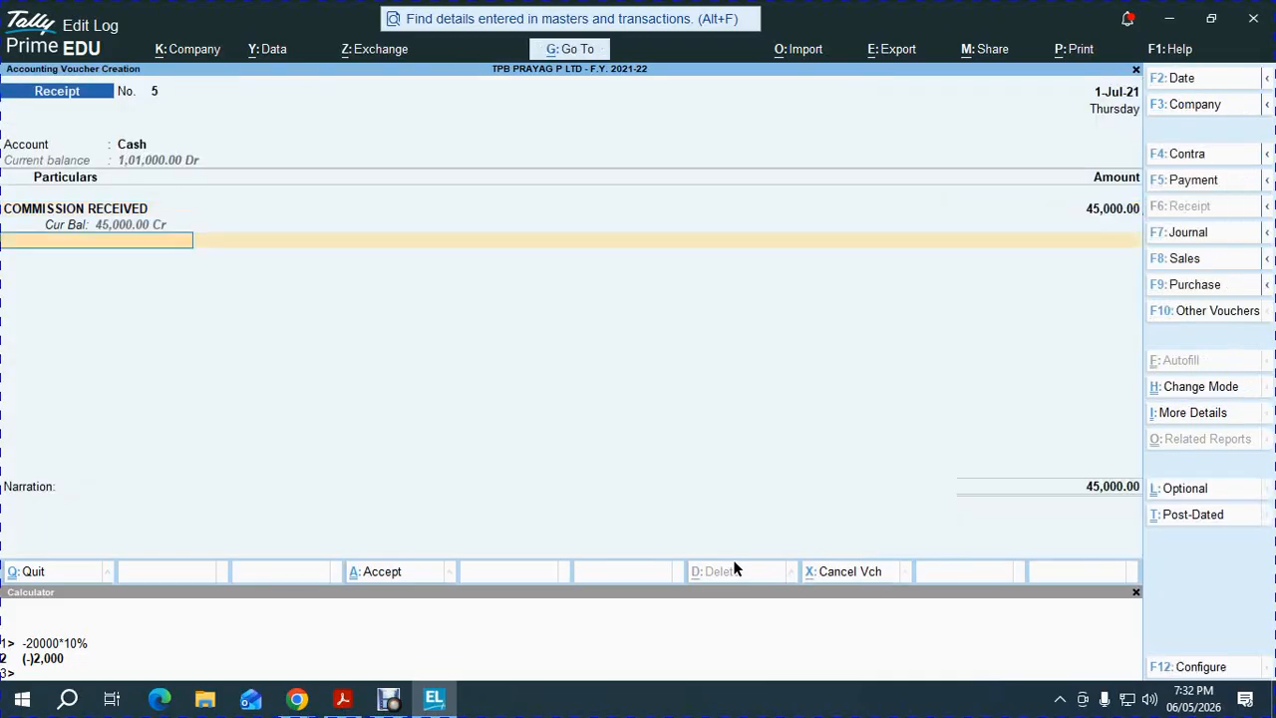
key("Return")
key("Return")
key("Return")
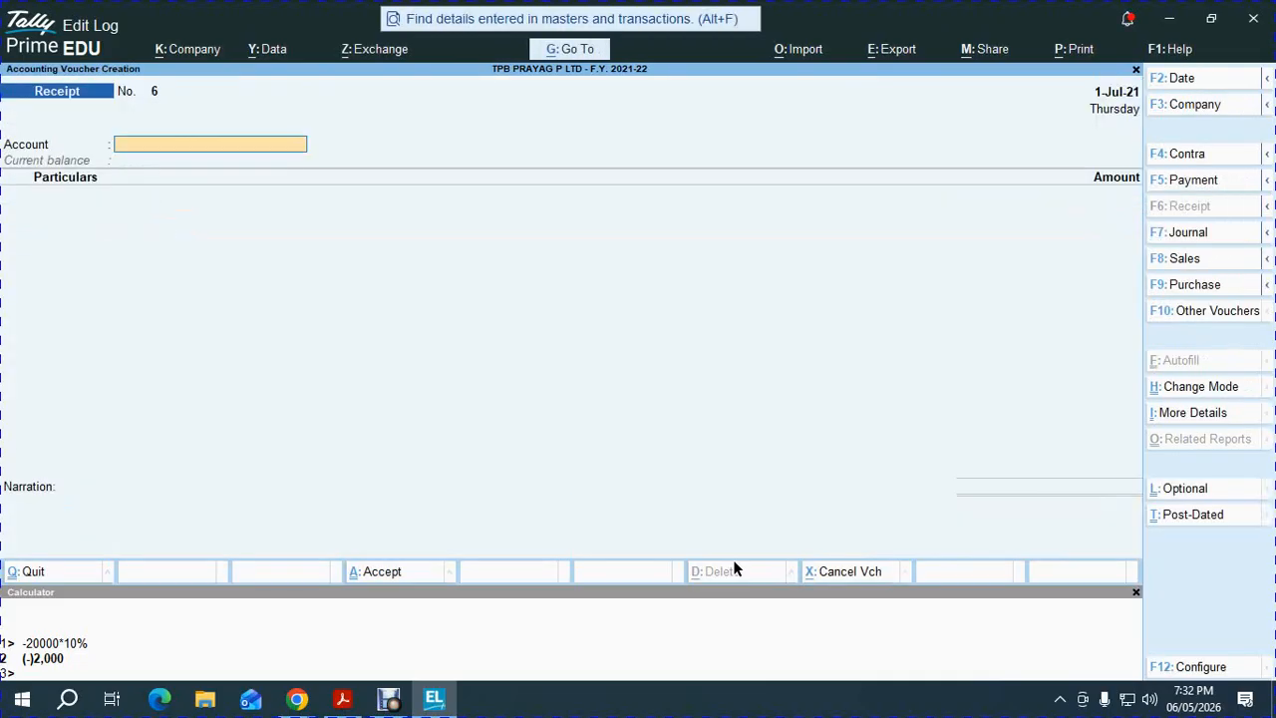
Step: Switch to the PDF and review the last entries of the assignment
key("alt+Tab")
left_click(703, 521)
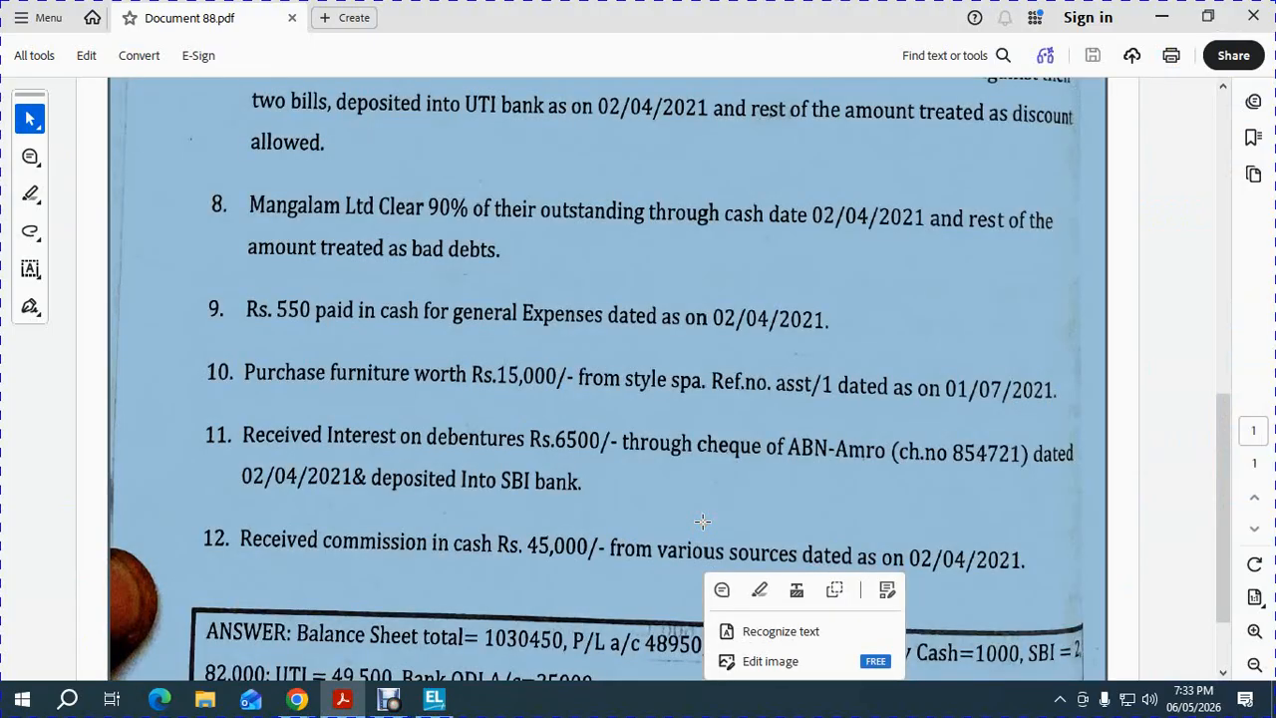
left_click(503, 430)
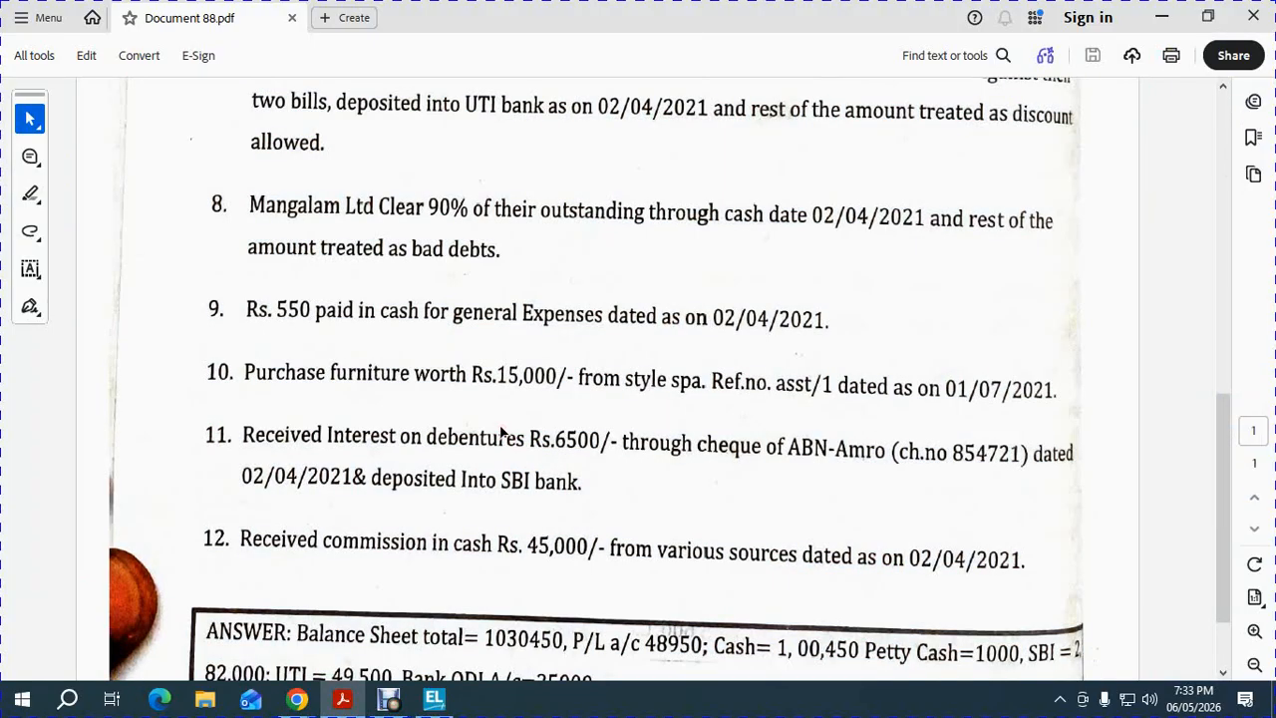
Step: Return to TallyPrime, open the Balance Sheet, and compare its total with the answer given in the PDF
key("alt+Tab")
key("Escape")
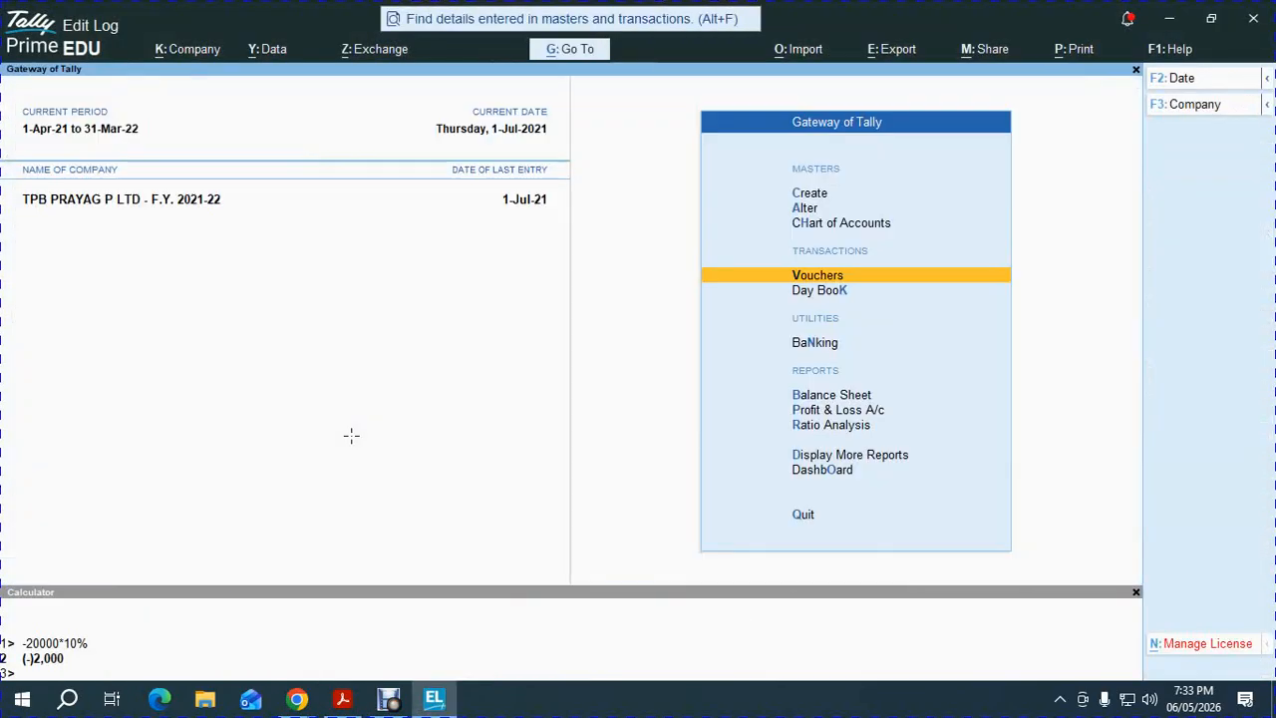
key("Escape")
key("n")
key("b")
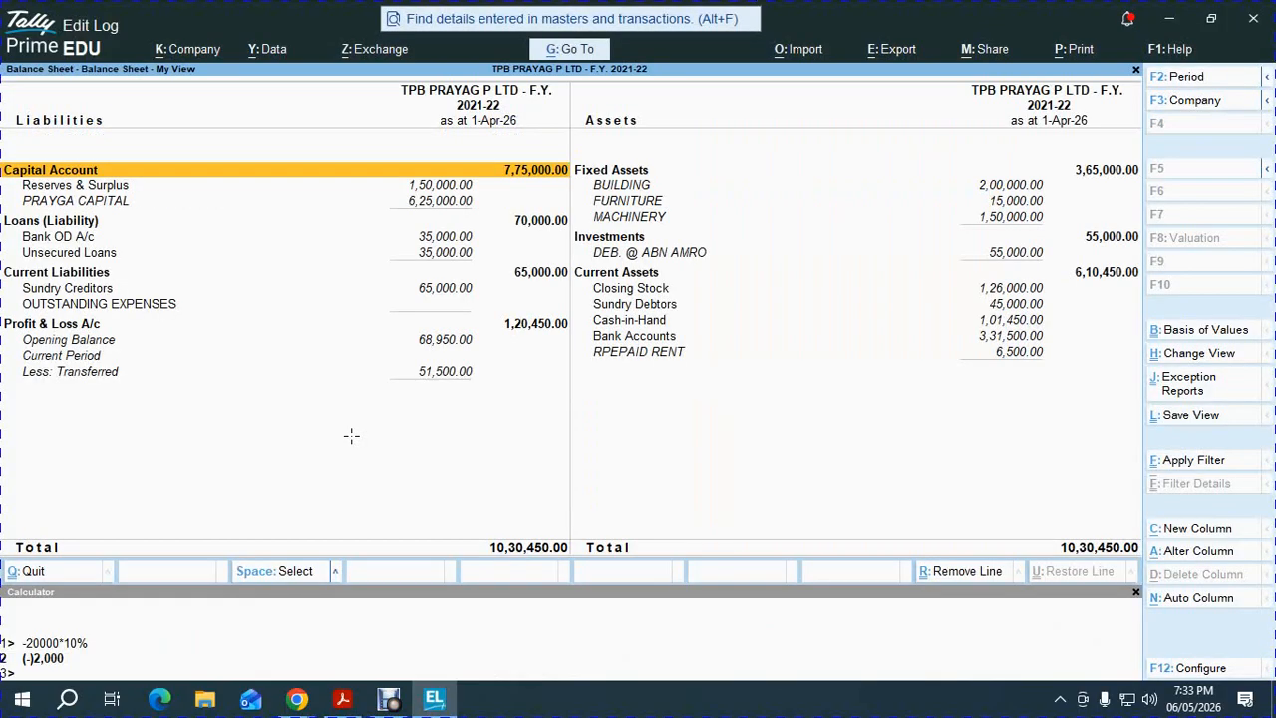
key("alt+Tab")
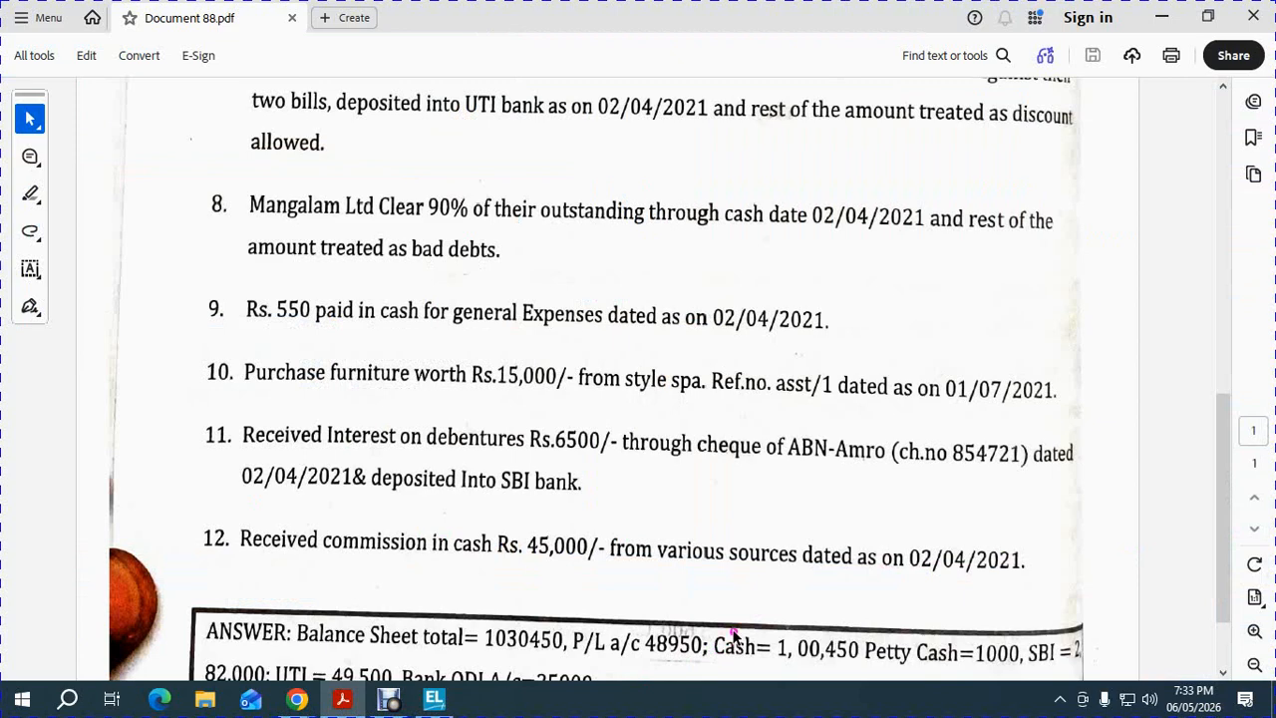
Step: Go through the asset side of the Balance Sheet, and move to the Profit & Loss A/c on the liabilities side
key("alt+Tab")
key("Right")
key("Down")
key("Down")
key("Down")
key("Down")
key("Down")
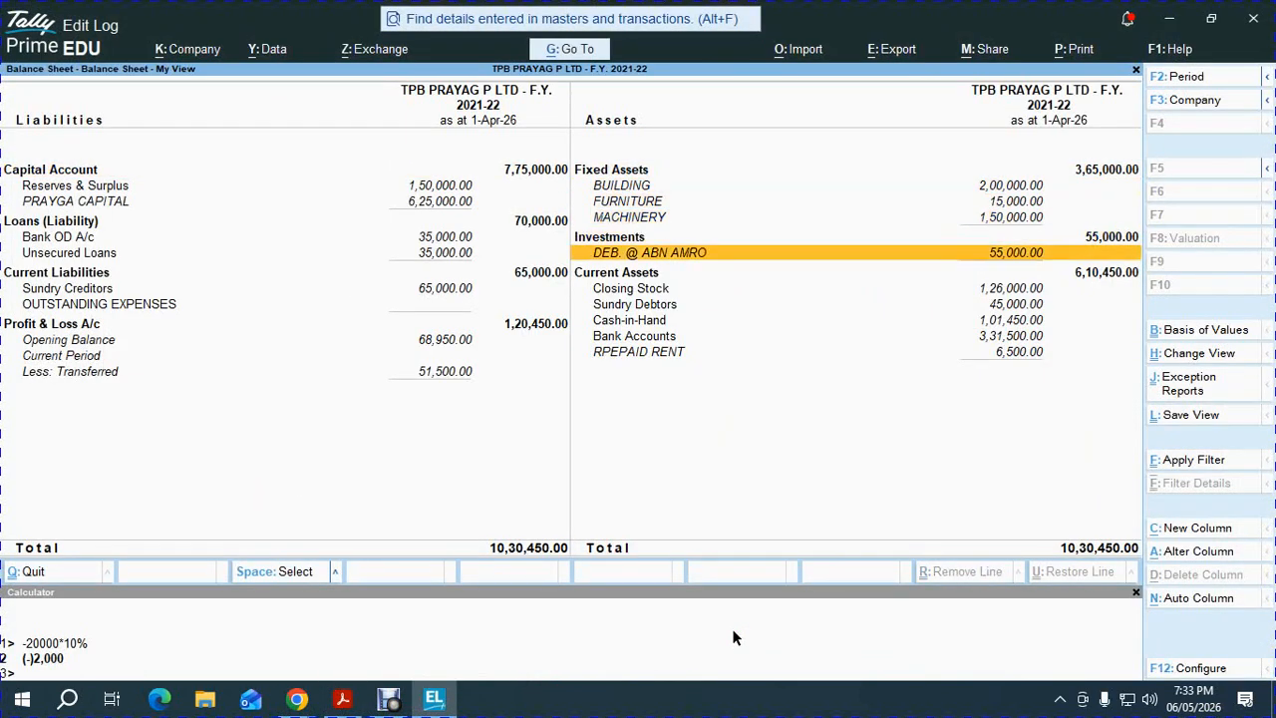
key("Down")
key("Down")
key("Left")
key("Down")
Step: Examine the Profit & Loss A/c in detailed view, compare it with the PDF's answer, and return to the Balance Sheet
key("Return")
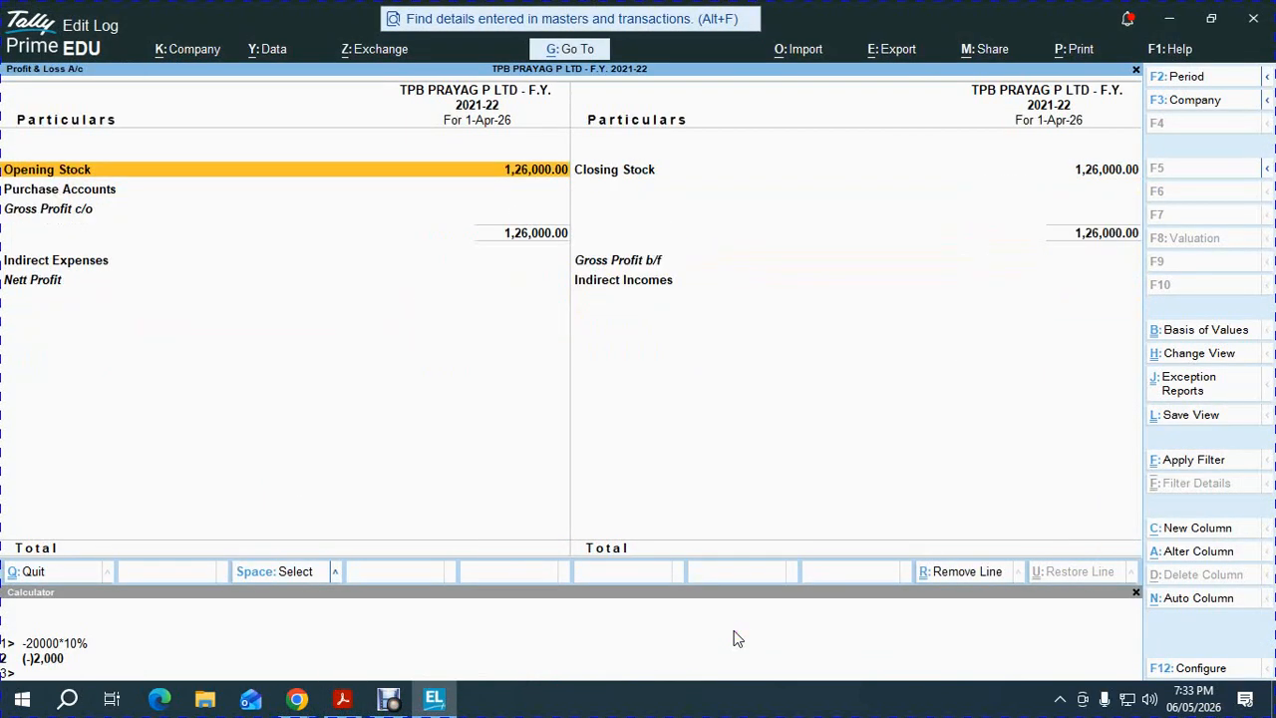
key("alt+F5")
key("Down")
key("Down")
key("Down")
key("Down")
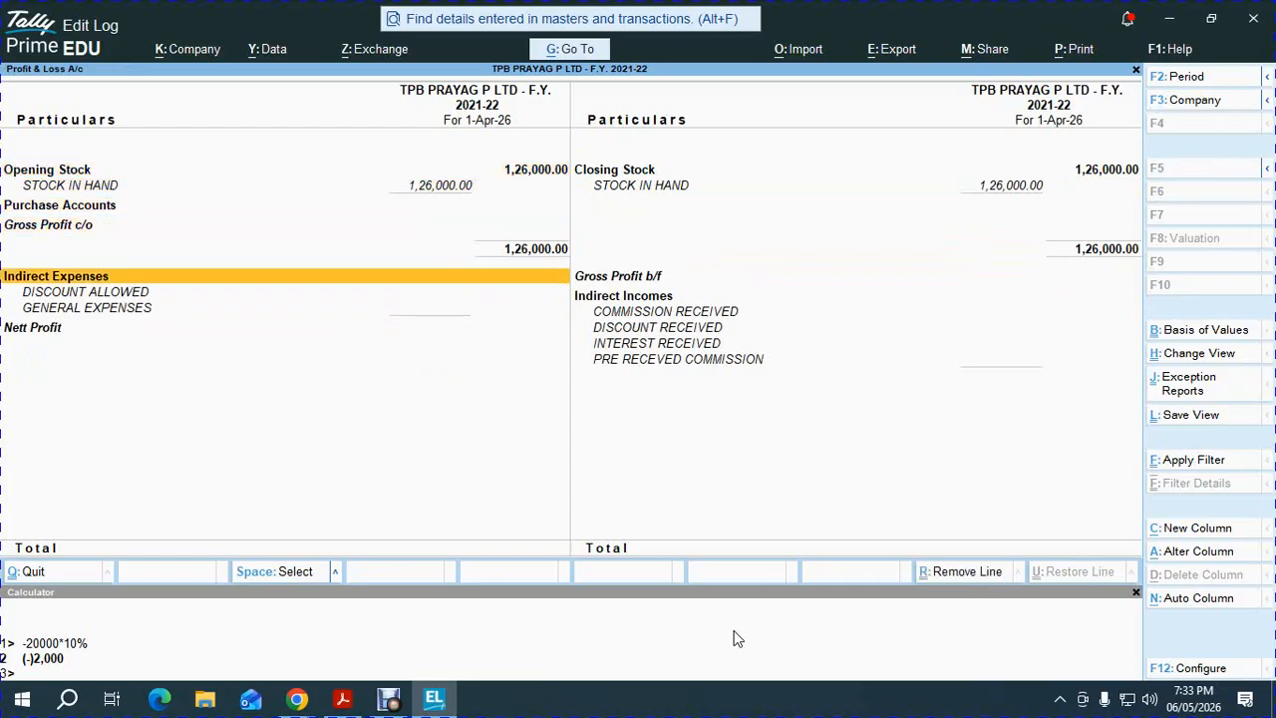
key("Down")
key("alt+Tab")
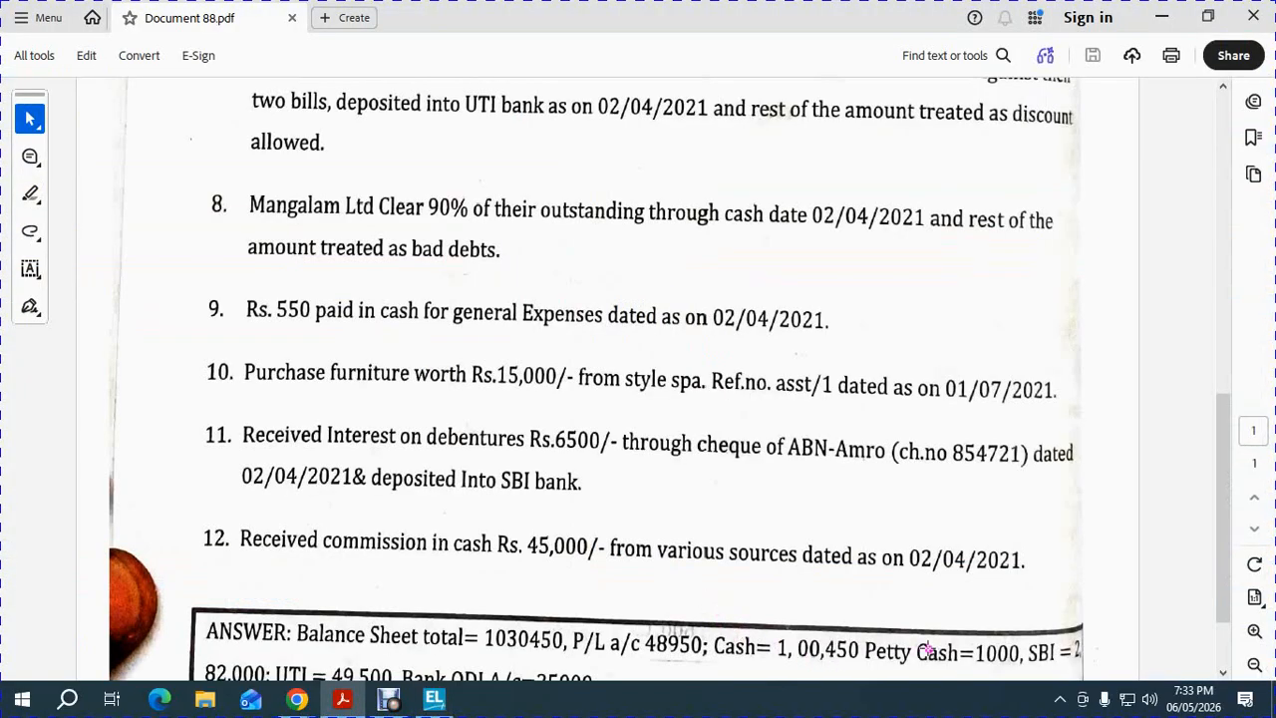
key("alt+Tab")
key("Escape")
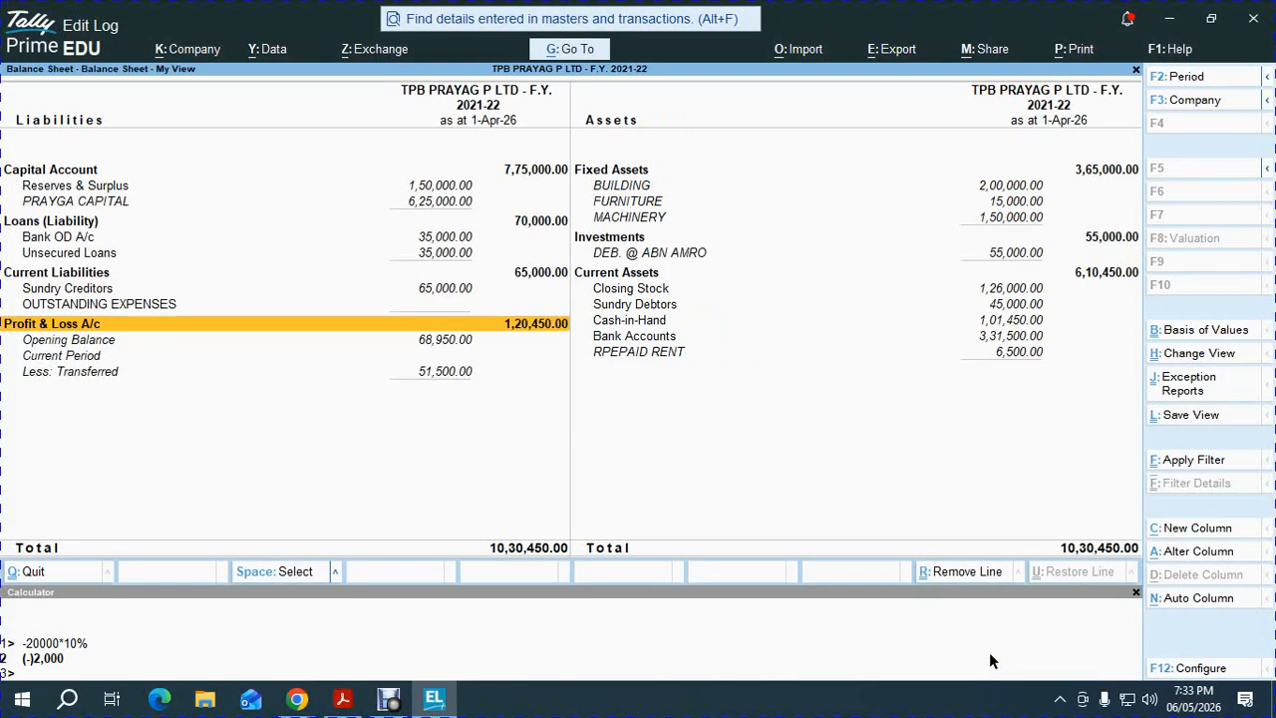
Step: Compare the Balance Sheet's Cash-in-Hand figure with the cash and bank balances in the PDF's answer box
key("Right")
key("Up")
key("Down")
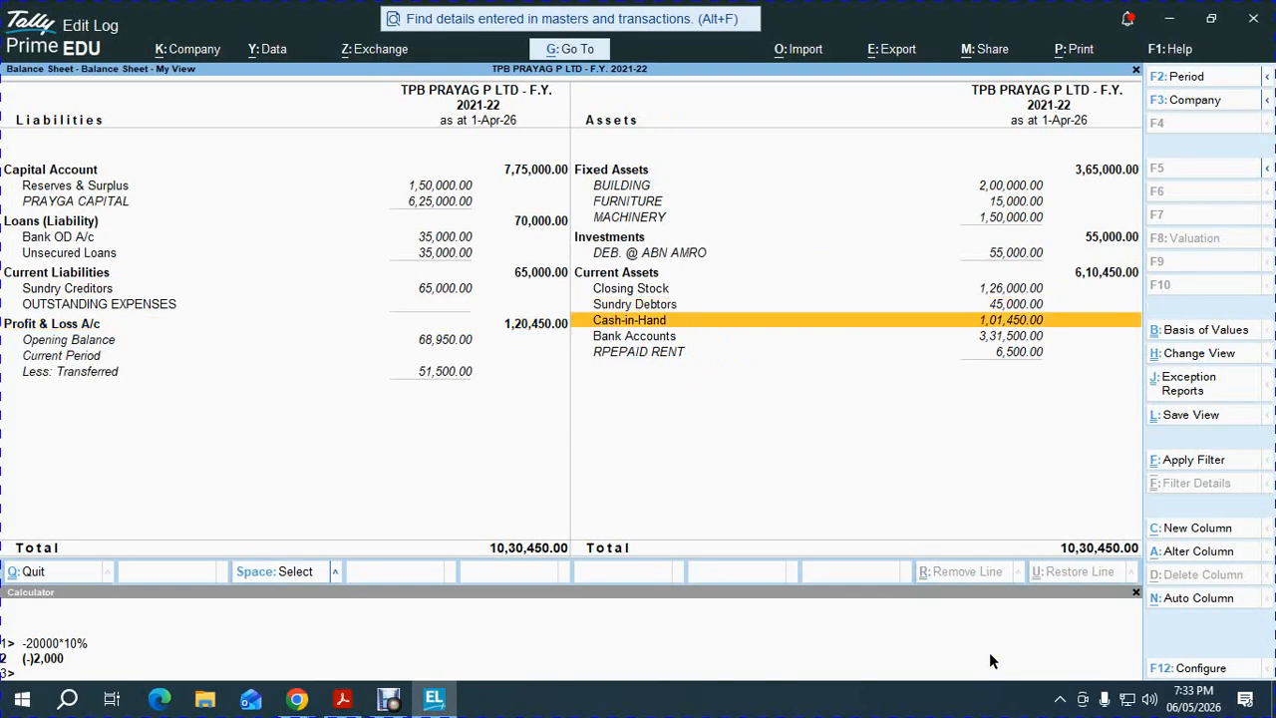
key("alt+Tab")
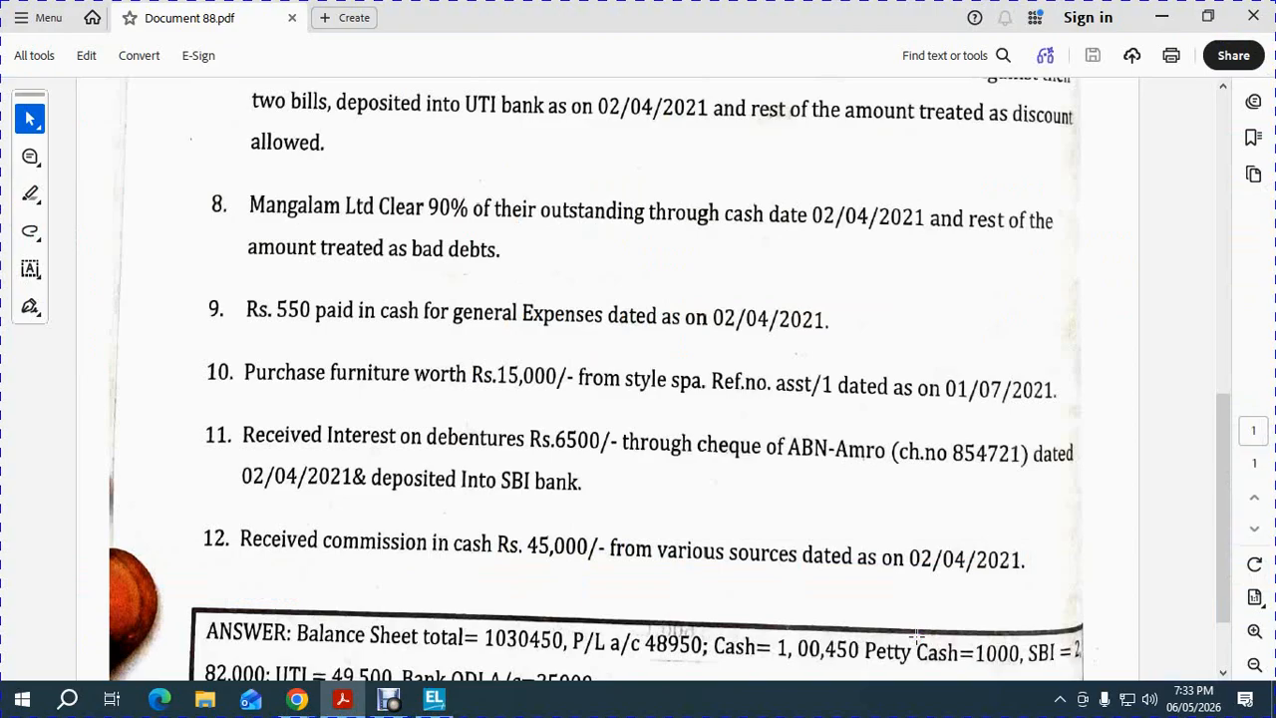
scroll(916, 635, "down", 2)
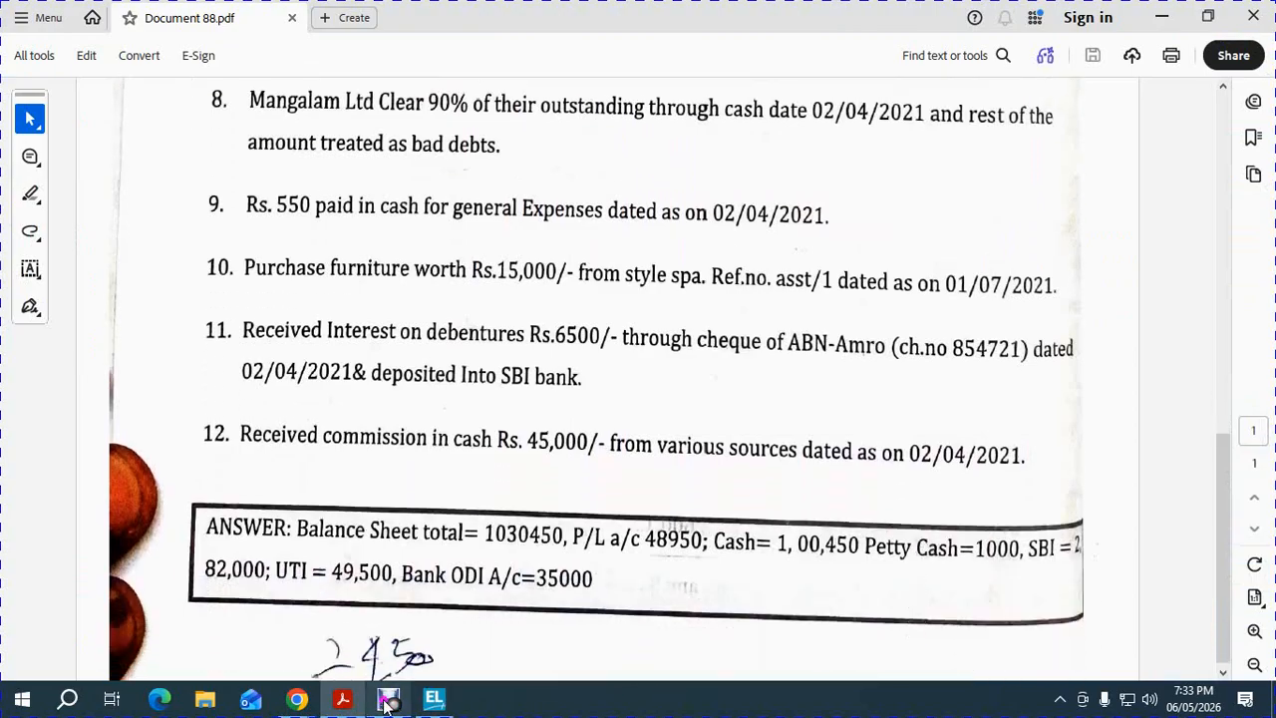
Step: Switch to the Google Meet call in Chrome
mouse_move(389, 698)
left_click(371, 634)
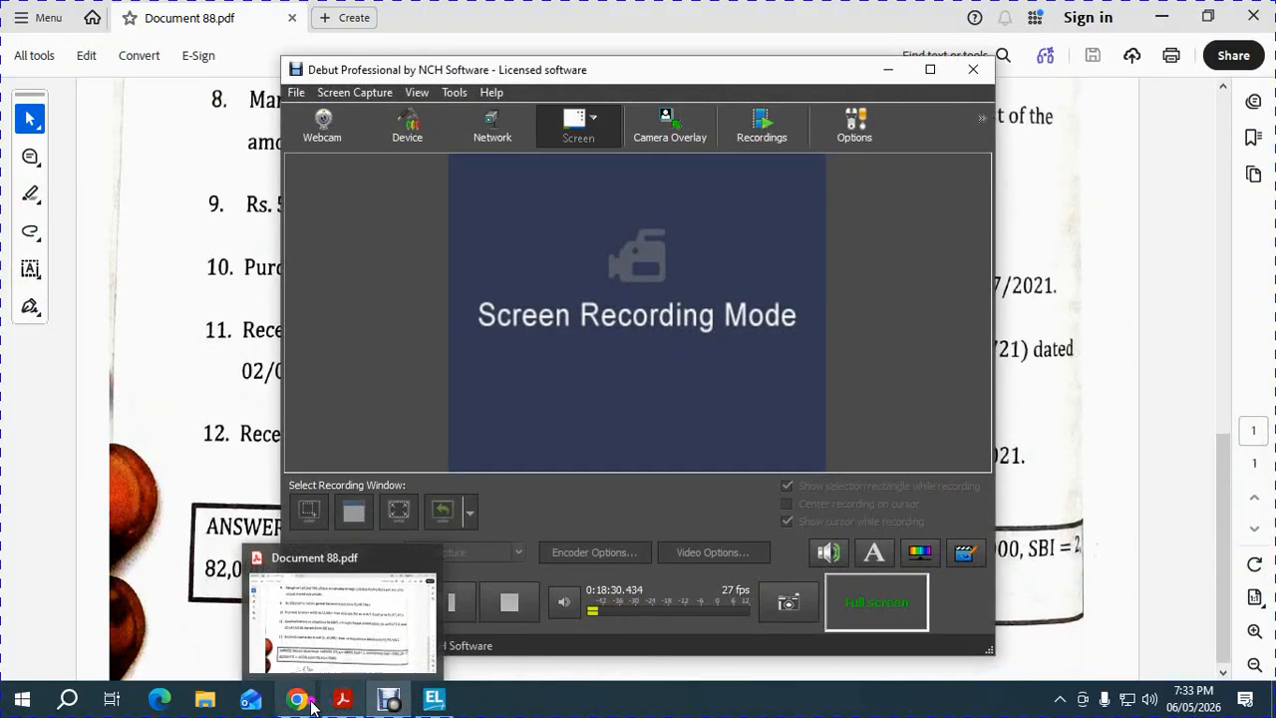
left_click(270, 627)
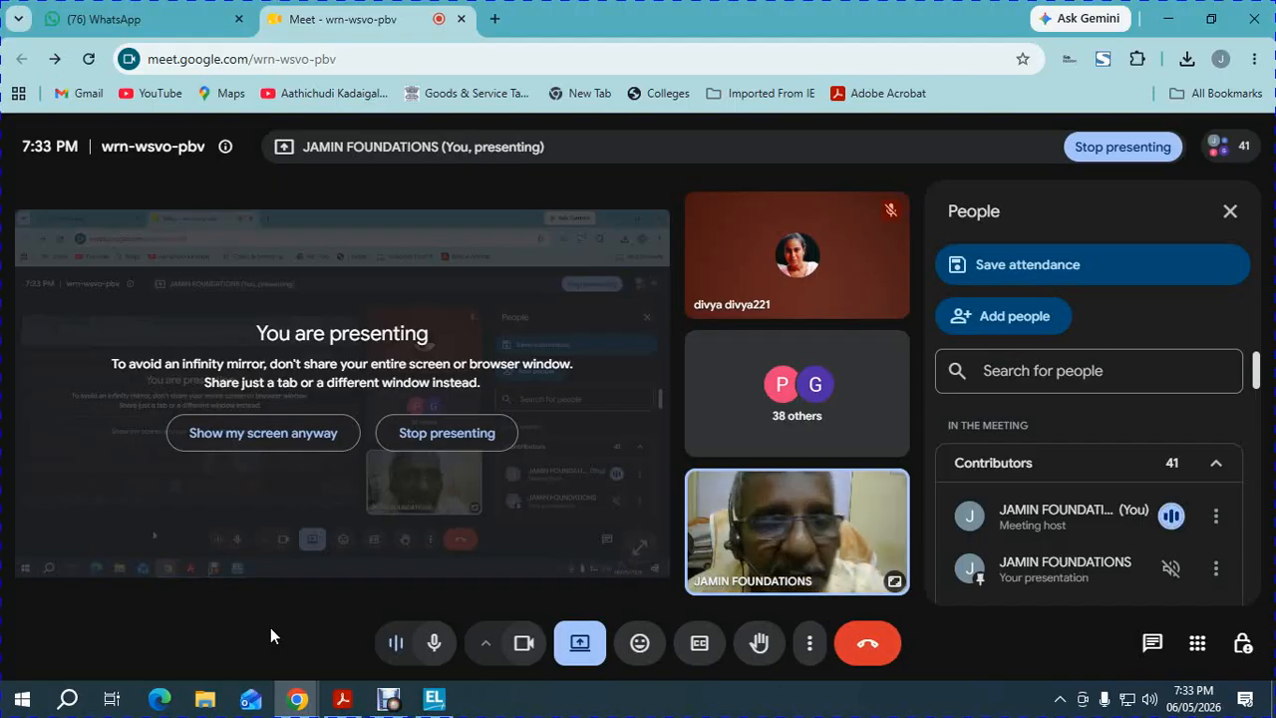
right_click(271, 627)
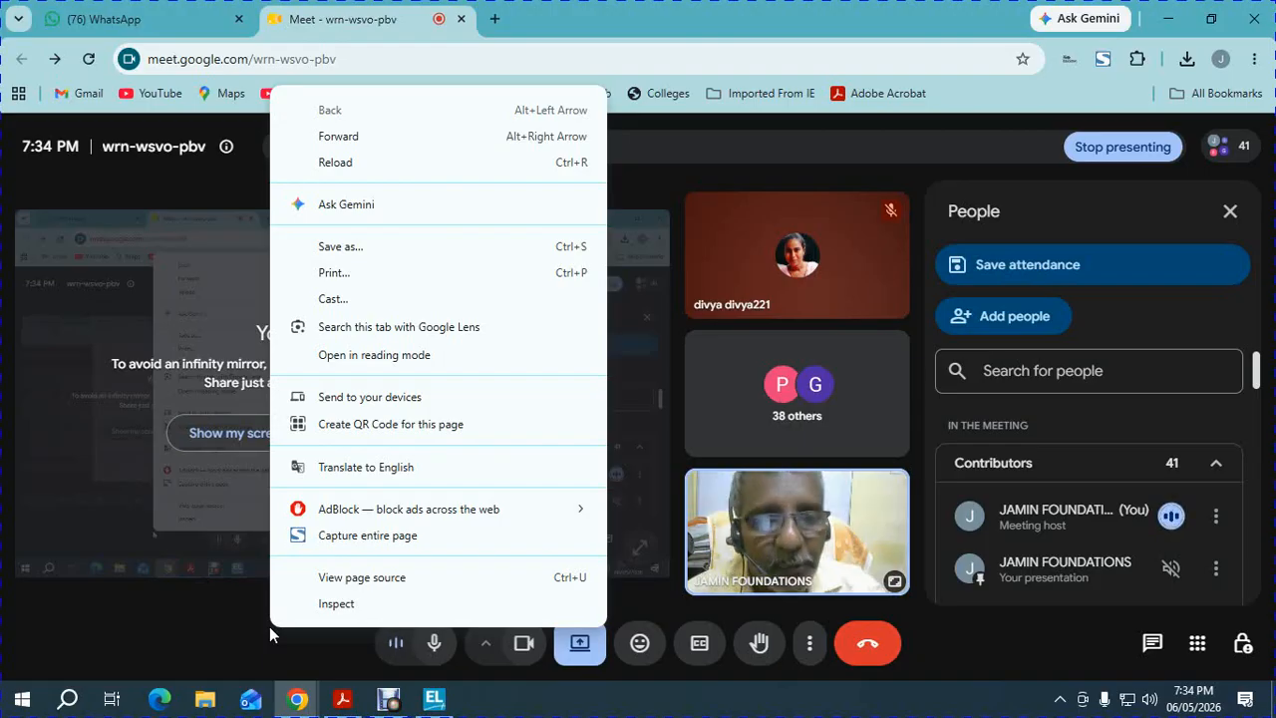
left_click(703, 142)
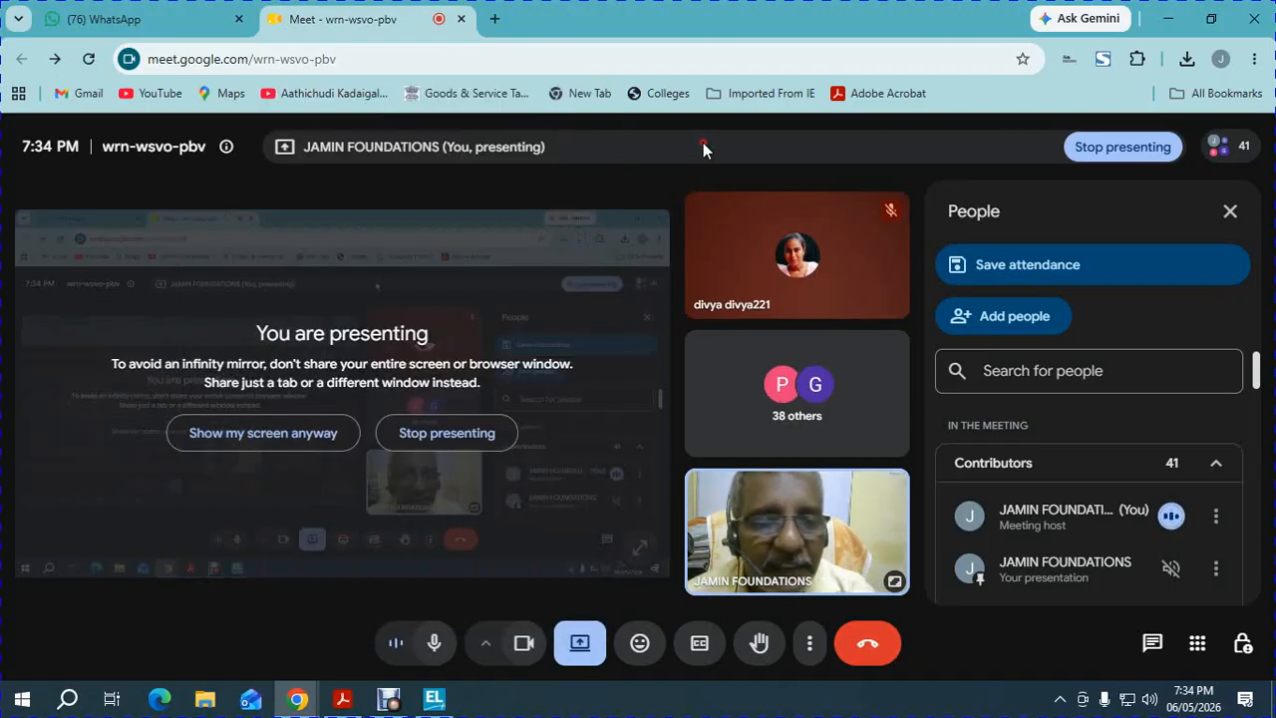